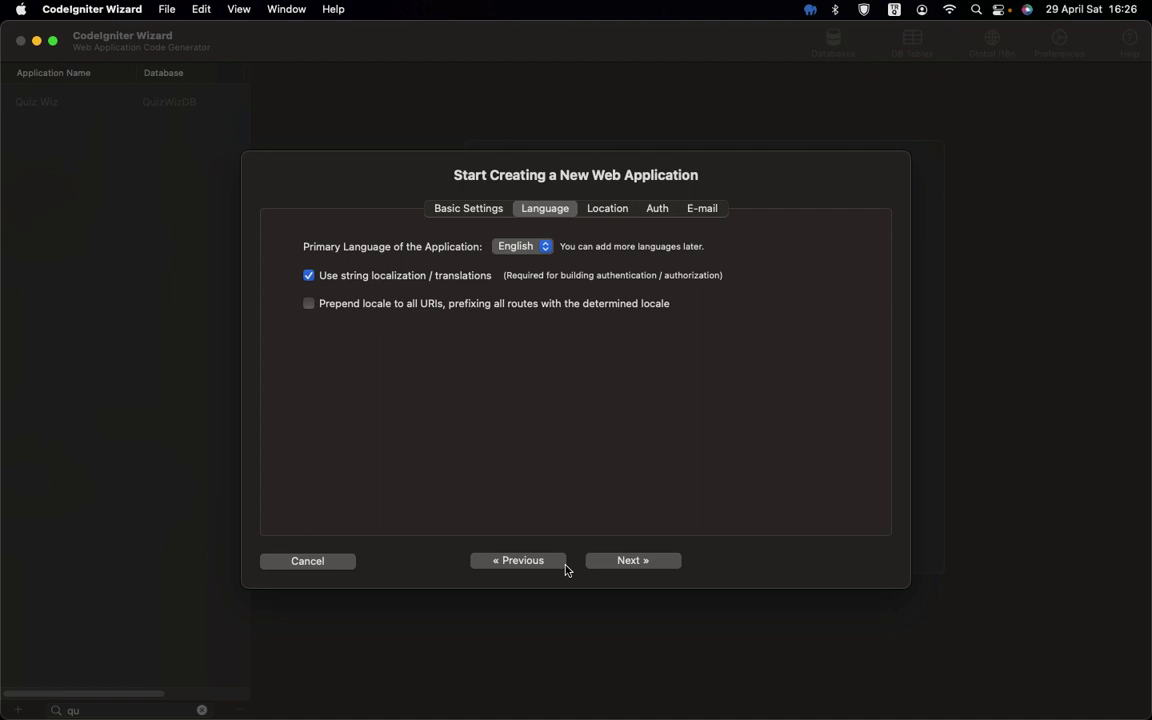
- Set the new web application's folder path to the ci4sampleapp directory inside CodeIgniterWizardApps
{"action": "left_click", "coordinate": [631, 562]}
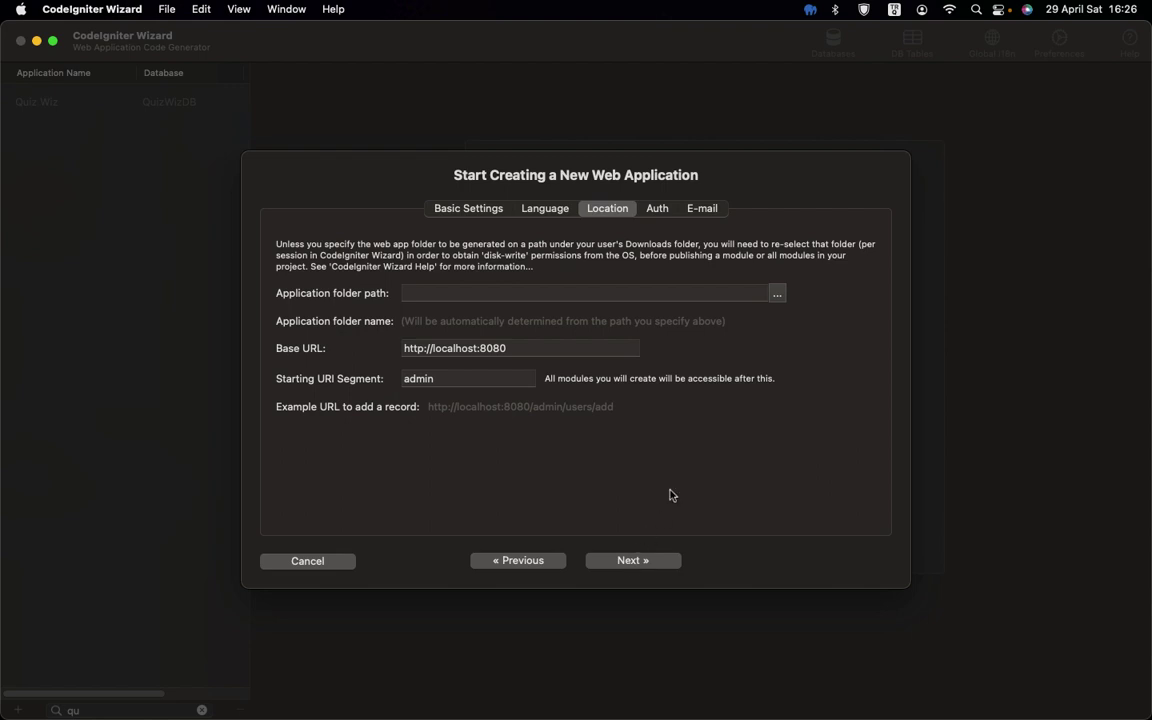
{"action": "left_click", "coordinate": [778, 293]}
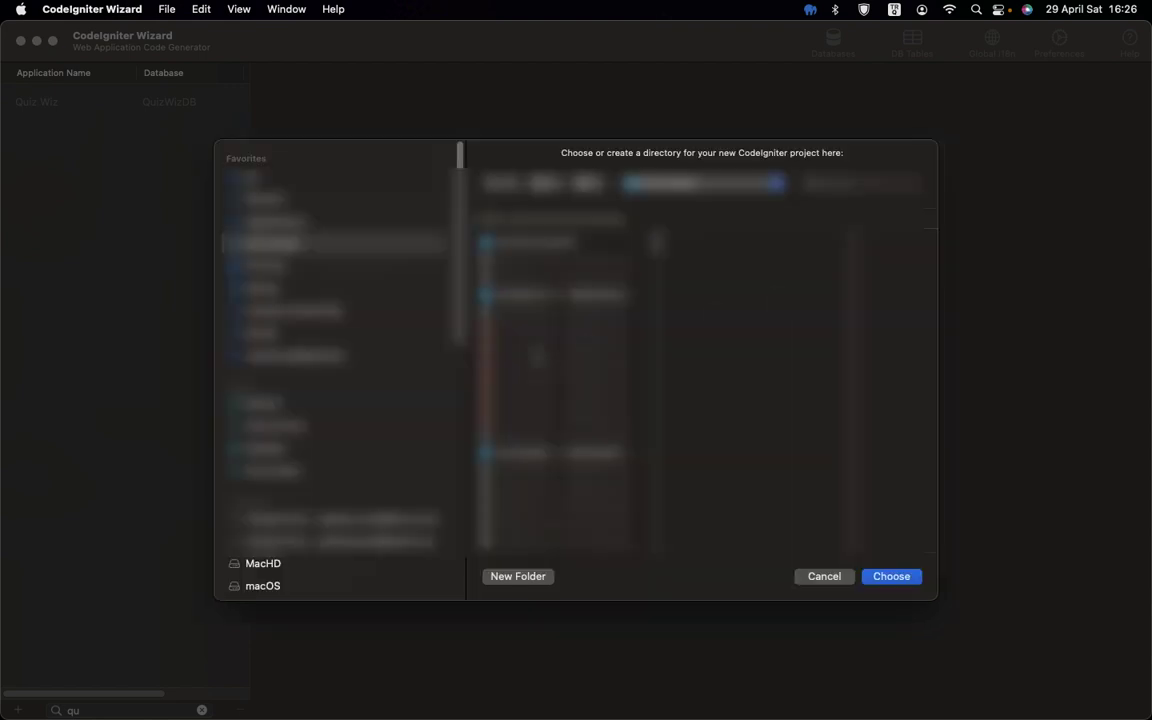
{"action": "left_click", "coordinate": [700, 183]}
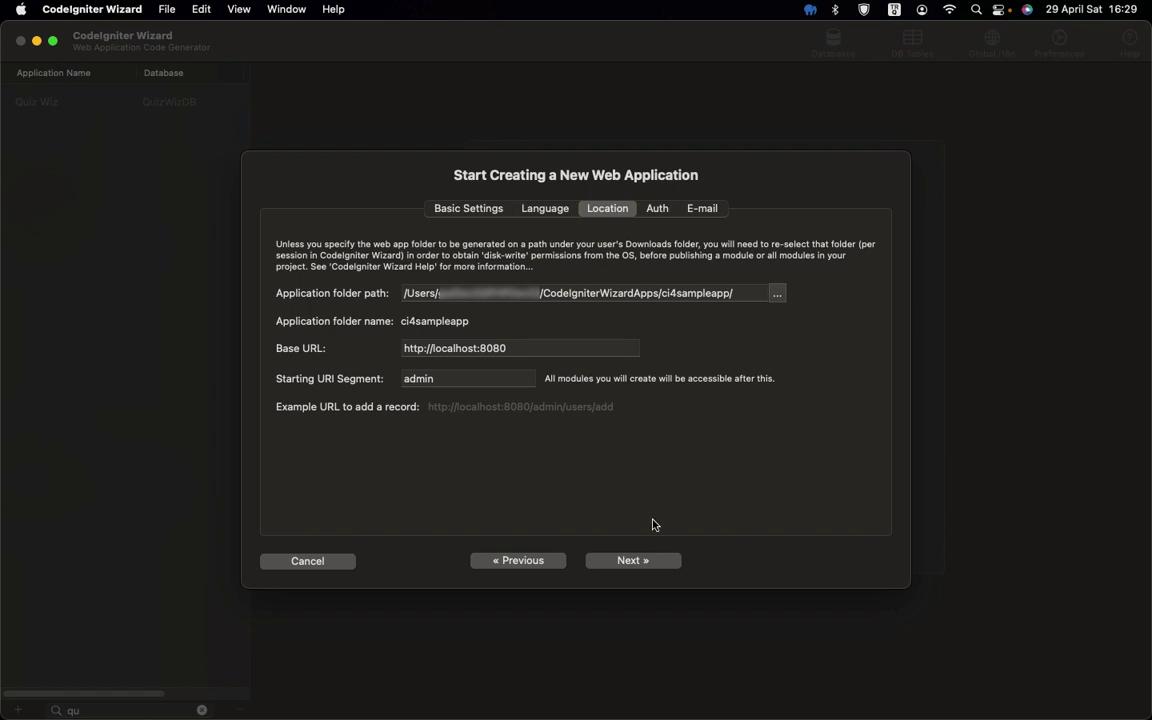
- Exclude the authentication and authorization system and the admin user creation from the new application
{"action": "left_click", "coordinate": [646, 561]}
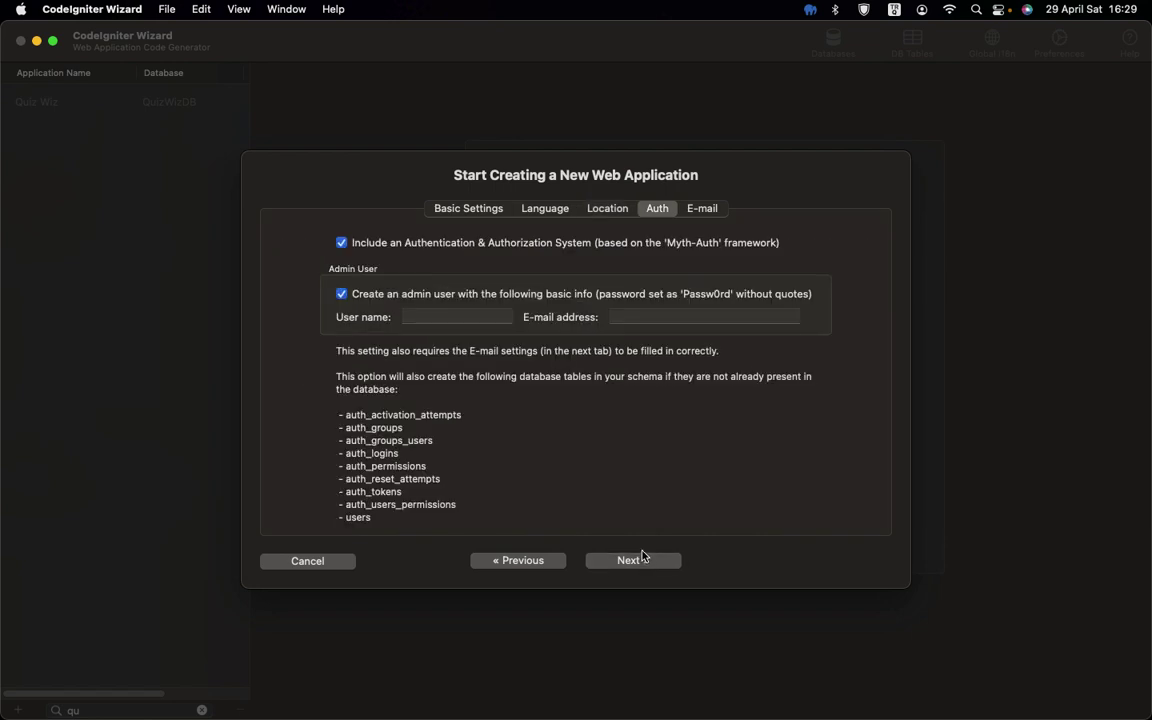
{"action": "left_click", "coordinate": [424, 243]}
{"action": "left_click", "coordinate": [404, 295]}
- Set the e-mail protocol to sendmail and save the new web application
{"action": "left_click", "coordinate": [702, 209]}
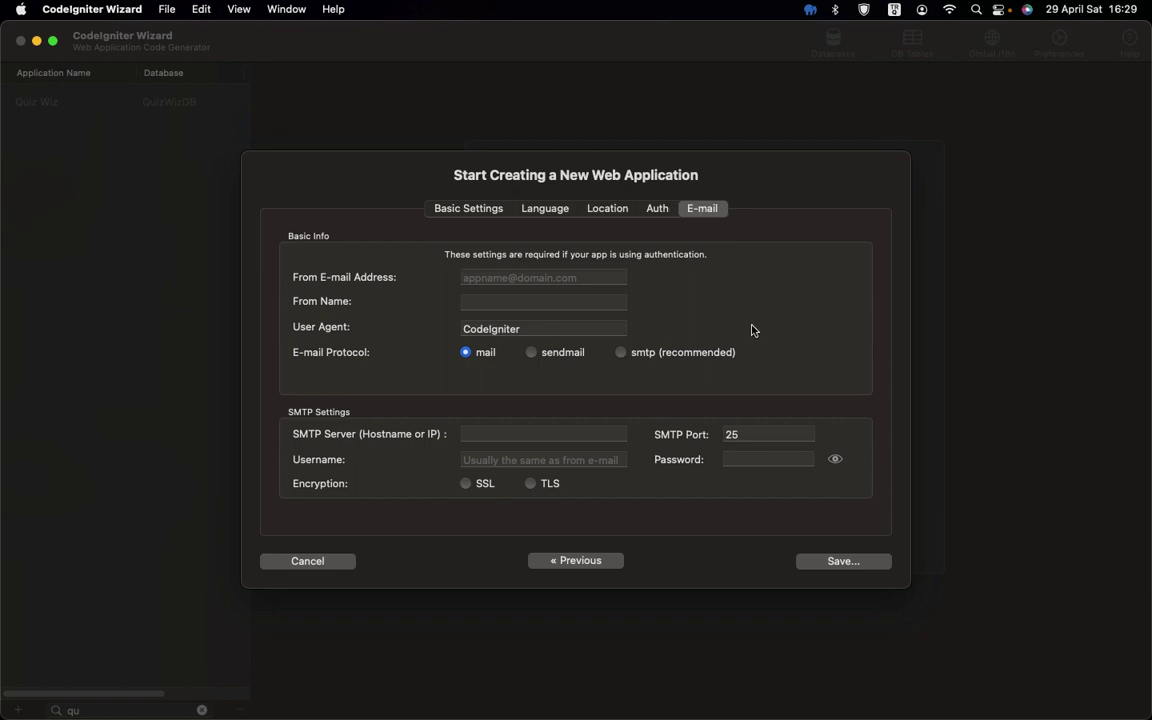
{"action": "left_click", "coordinate": [531, 352]}
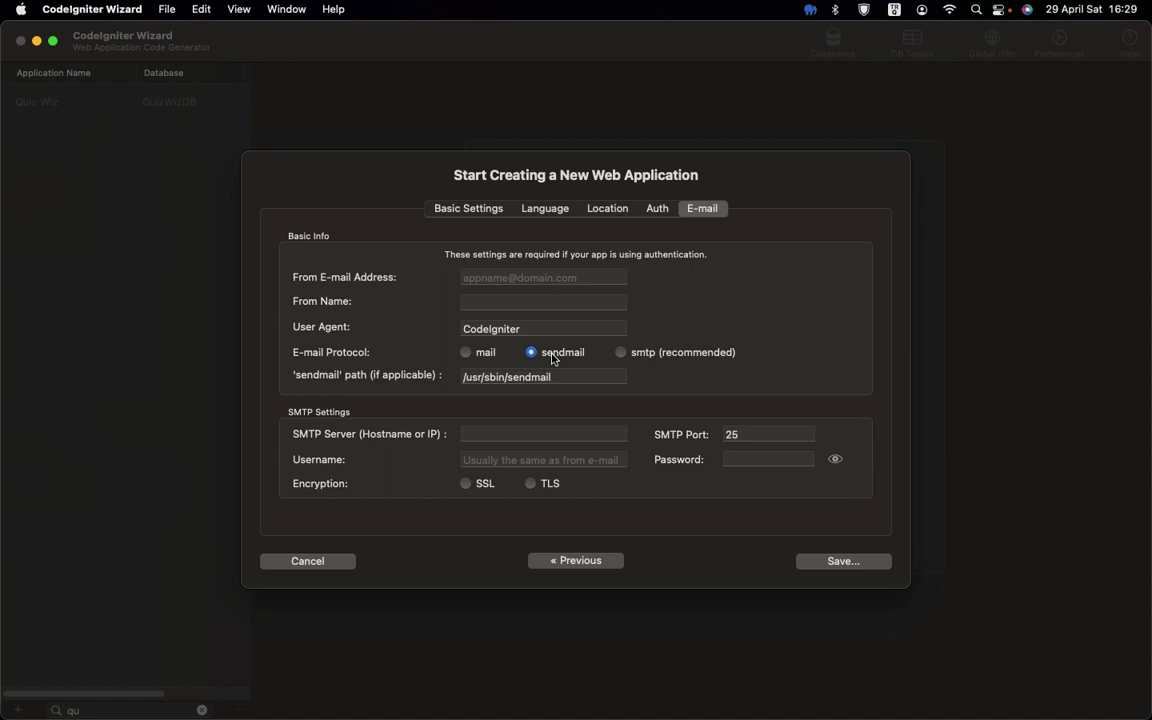
{"action": "left_click", "coordinate": [852, 565]}
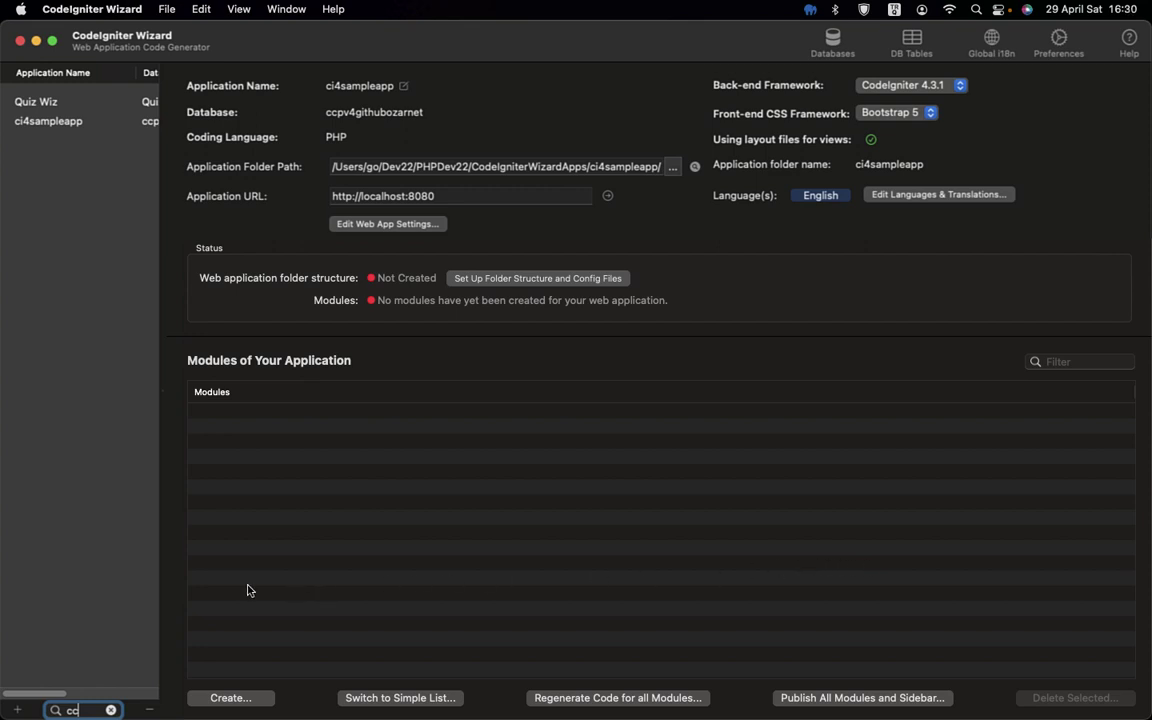
- Start a new application module based on the tbl_cities database table
{"action": "left_click", "coordinate": [250, 698]}
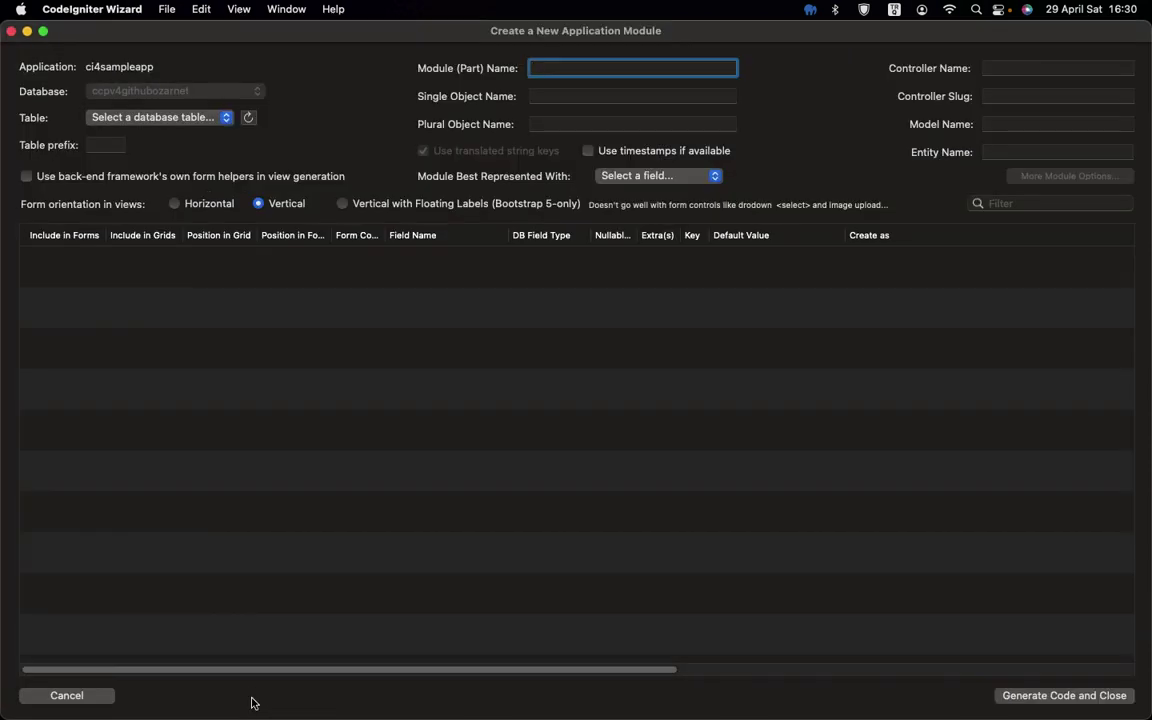
{"action": "left_click", "coordinate": [168, 120]}
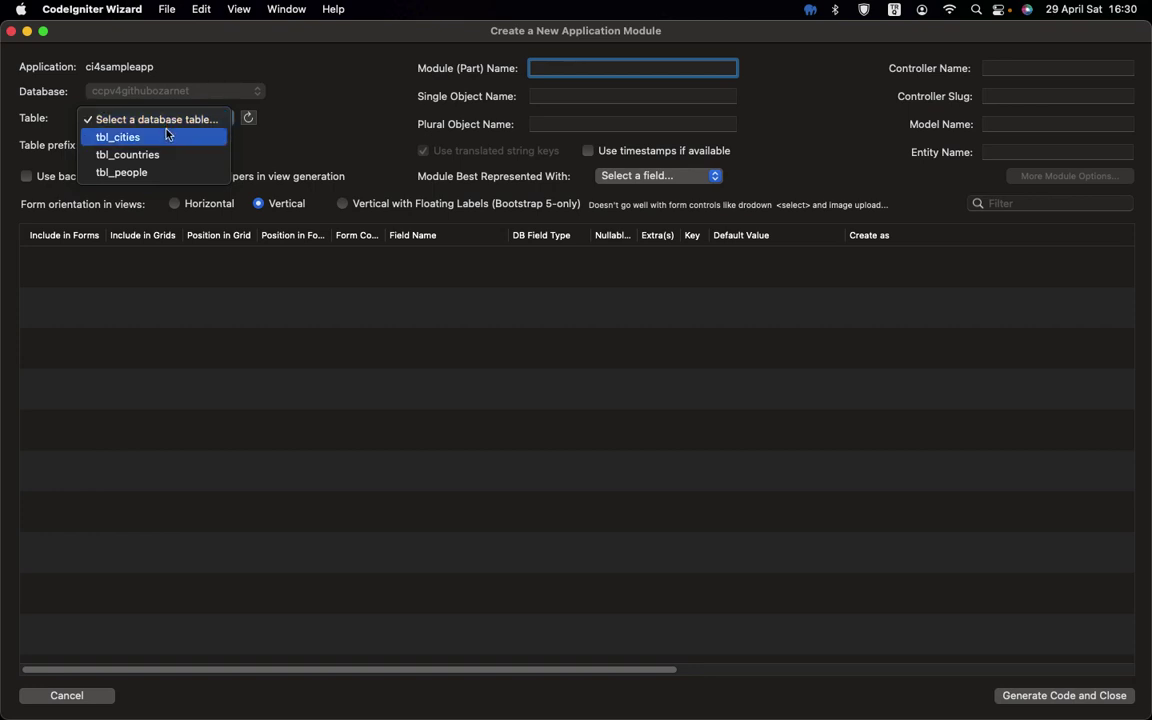
{"action": "left_click", "coordinate": [167, 136]}
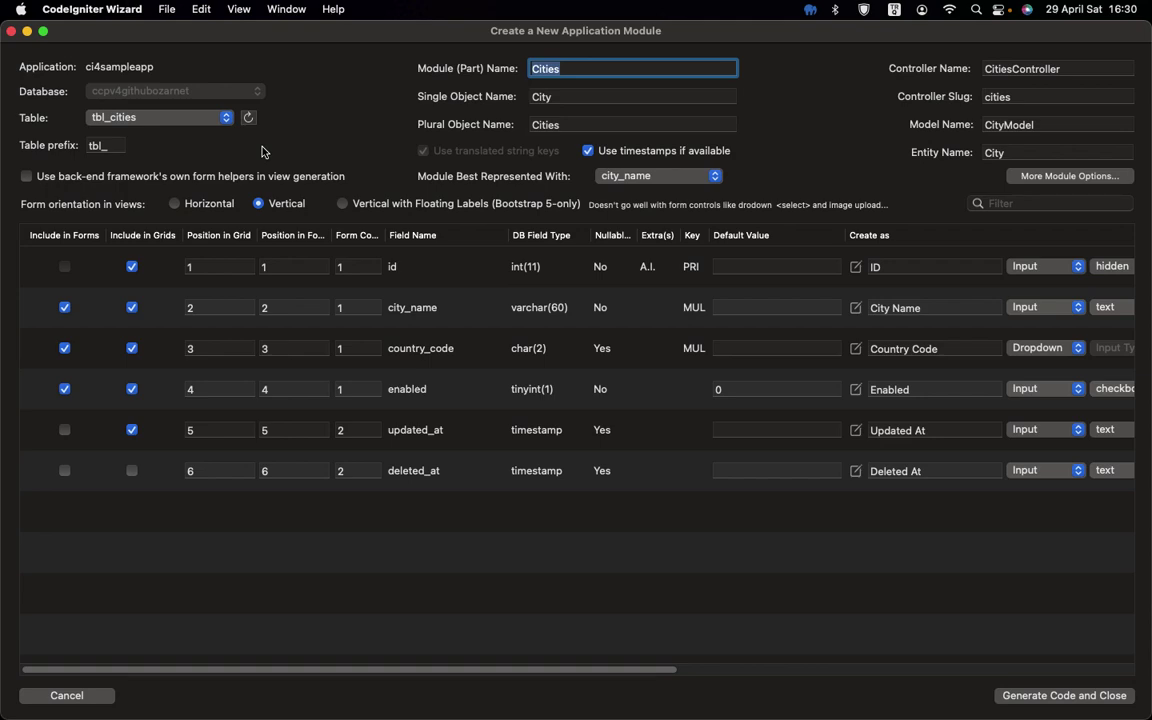
- Enable a RESTful controller and AJAX-based list views in the Cities module's additional options
{"action": "left_click", "coordinate": [1043, 177]}
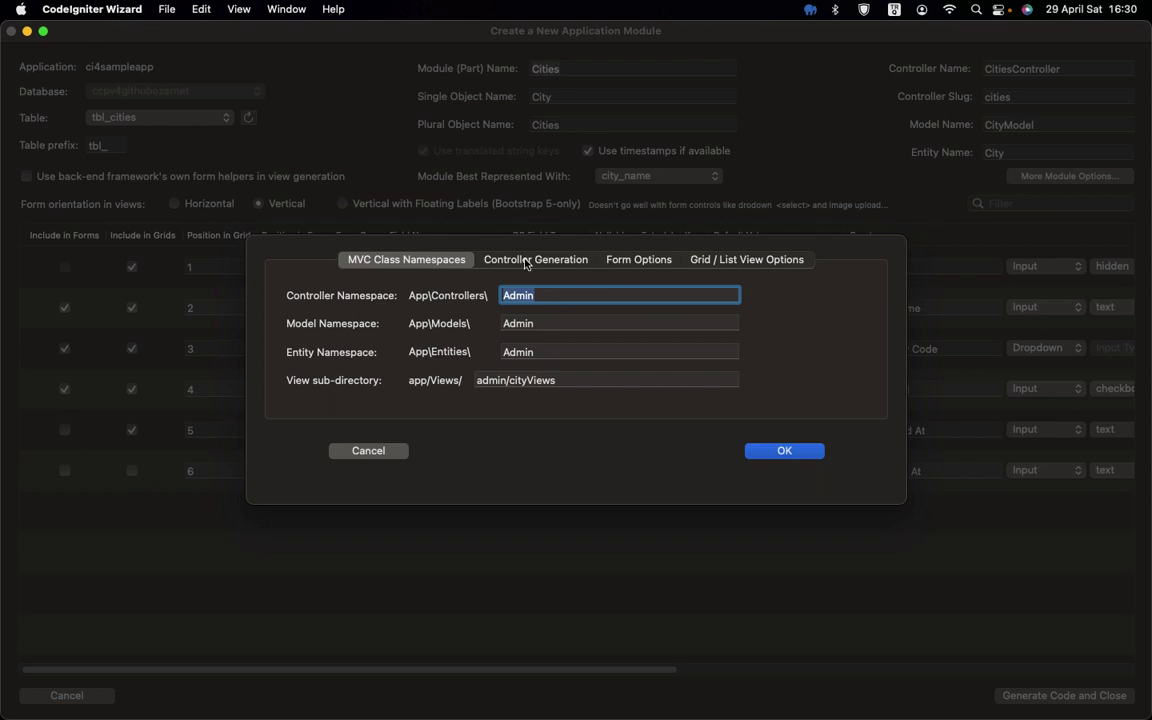
{"action": "left_click", "coordinate": [525, 262]}
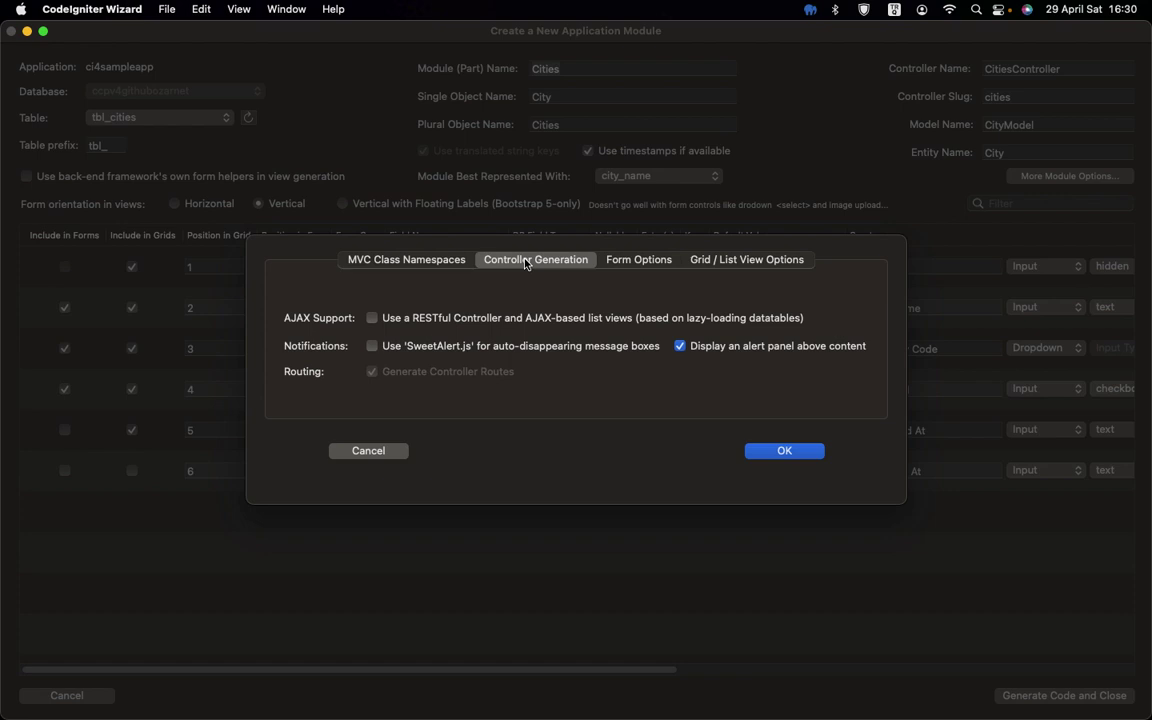
{"action": "left_click", "coordinate": [484, 320]}
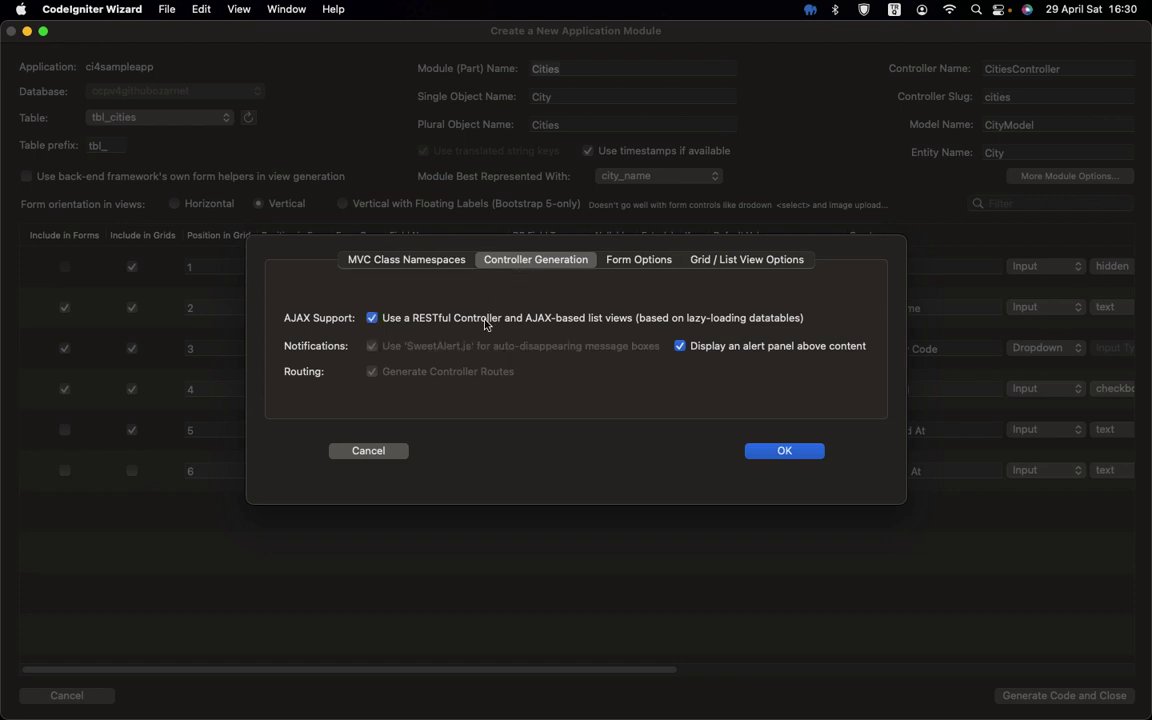
- Show form validation errors below each field, add copy, print and export buttons to the data table, and accept the Cities options
{"action": "left_click", "coordinate": [621, 262]}
{"action": "left_click", "coordinate": [533, 317]}
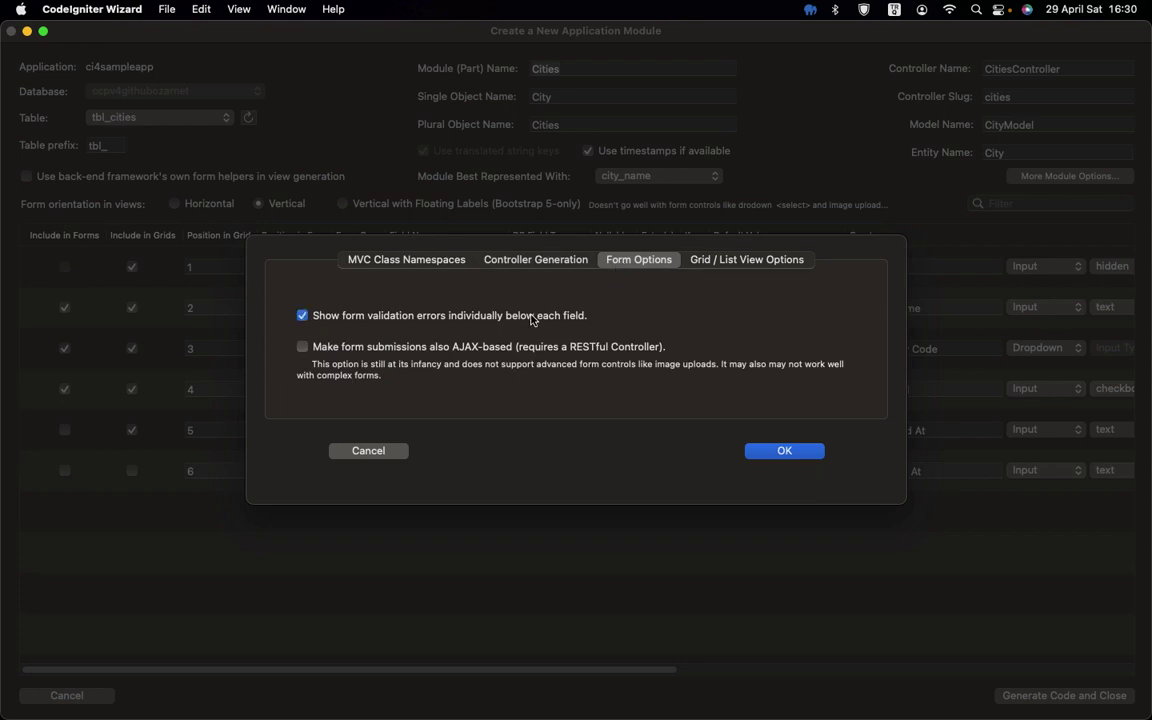
{"action": "left_click", "coordinate": [715, 262]}
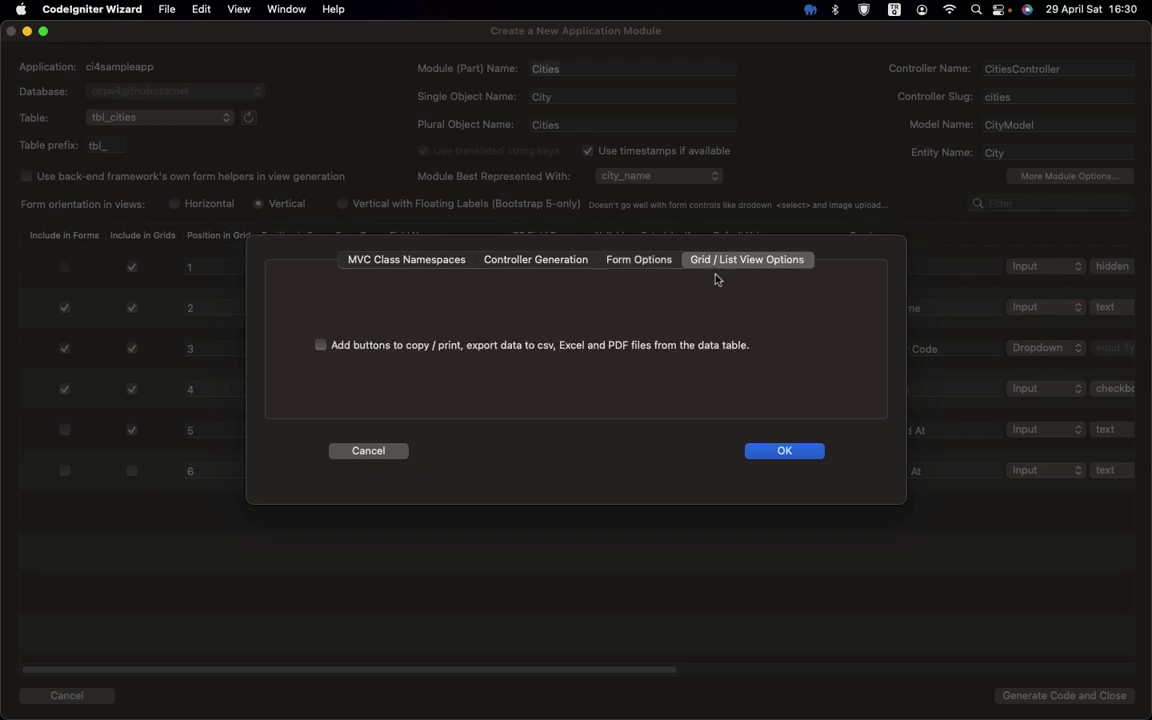
{"action": "left_click", "coordinate": [681, 349]}
{"action": "left_click", "coordinate": [788, 455]}
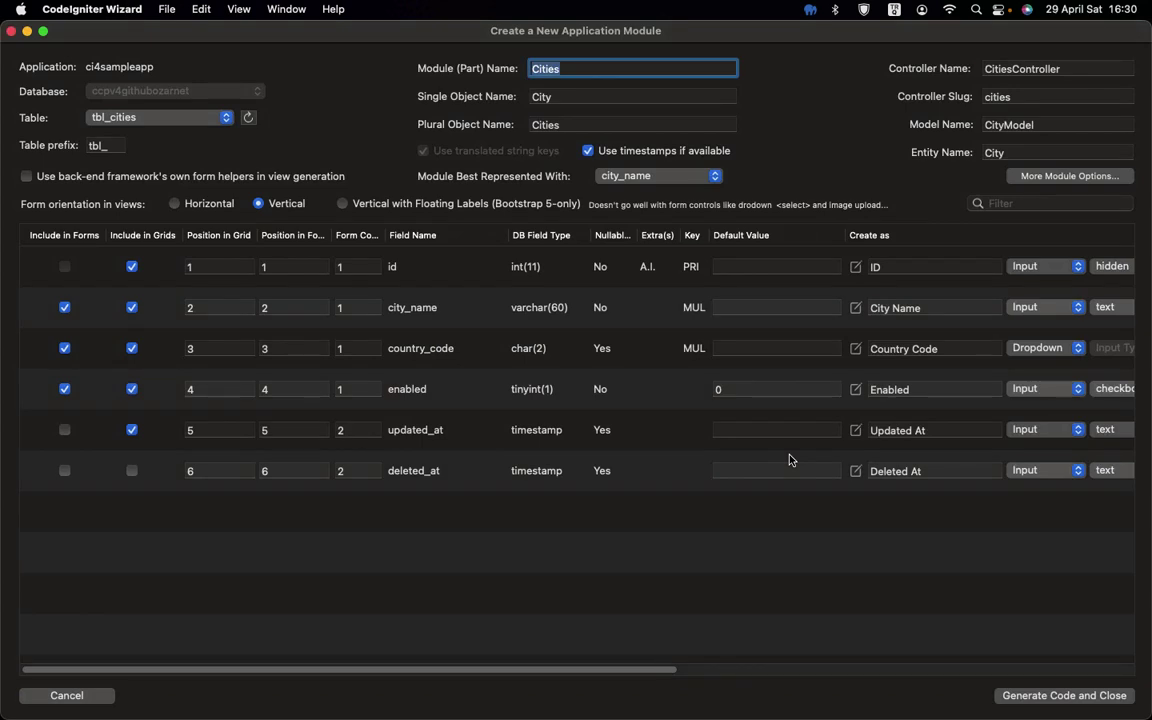
- Enable the back-end framework's own form helpers and relabel the enabled field as Active with translation key active
{"action": "left_click", "coordinate": [310, 180]}
{"action": "left_click_drag", "start_coordinate": [672, 669], "coordinate": [1108, 679]}
{"action": "left_click", "coordinate": [87, 393]}
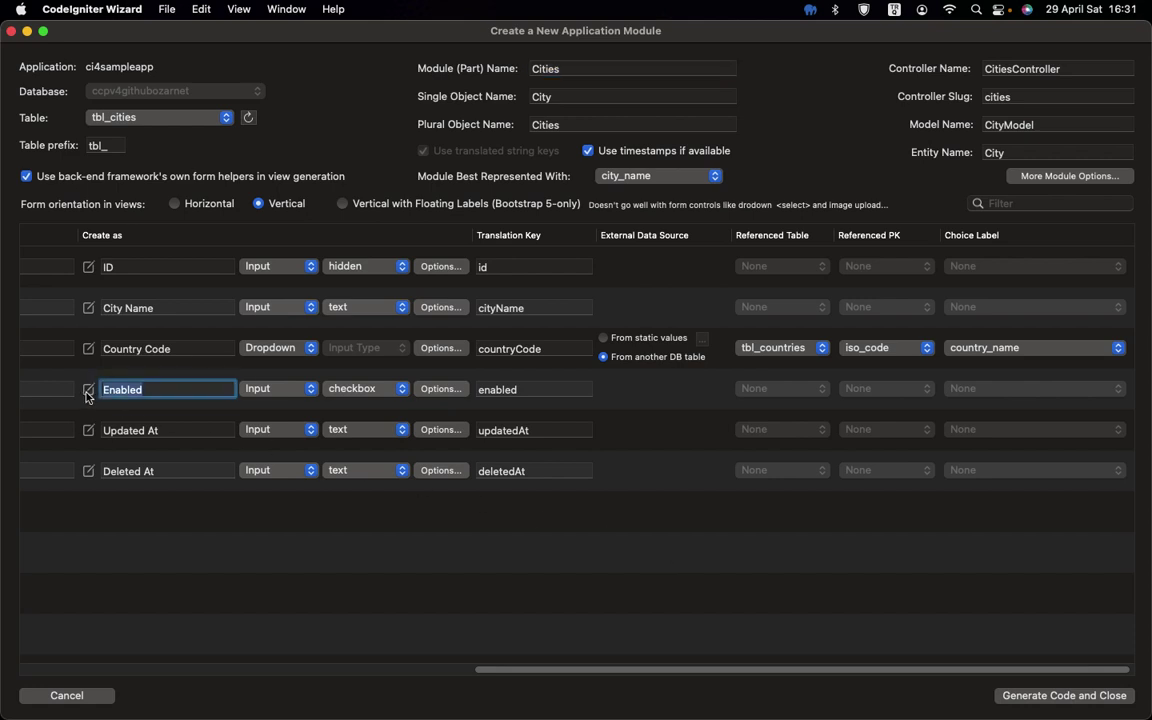
{"action": "type", "text": "Active"}
{"action": "key", "text": "Tab"}
{"action": "type", "text": "active"}
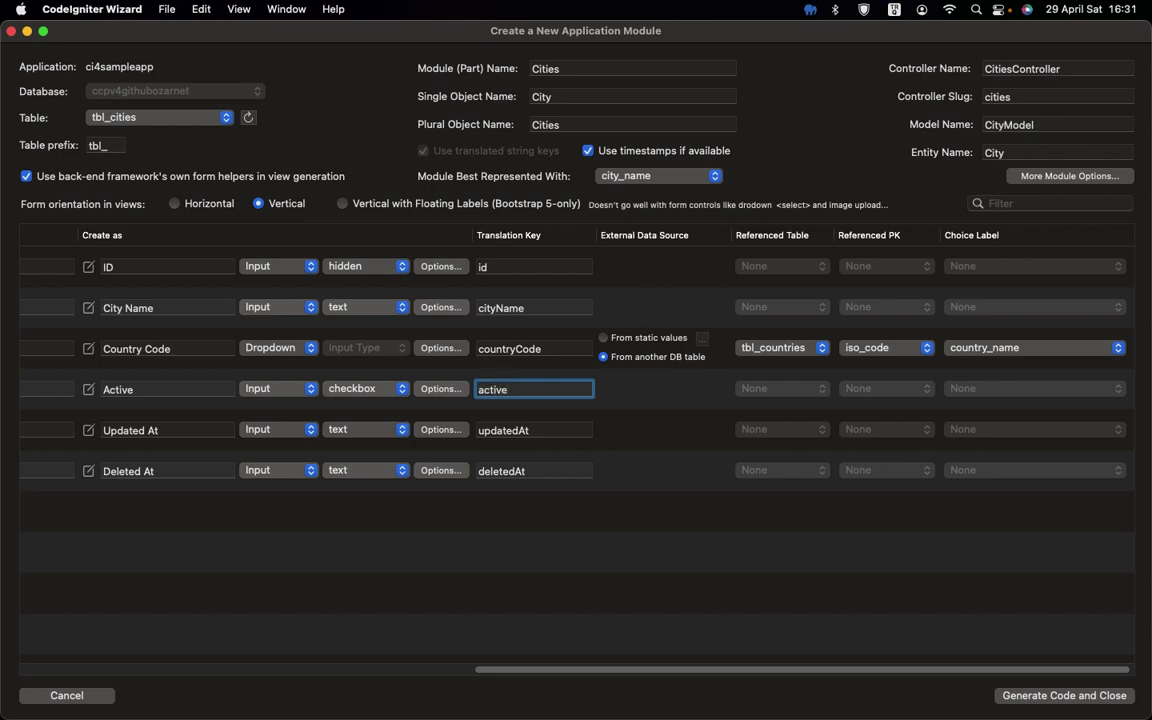
- Rename the country_code field's label to Country and its translation key to country
{"action": "left_click", "coordinate": [150, 356]}
{"action": "left_click", "coordinate": [150, 356]}
{"action": "double_click", "coordinate": [150, 350]}
{"action": "key", "text": "BackSpace"}
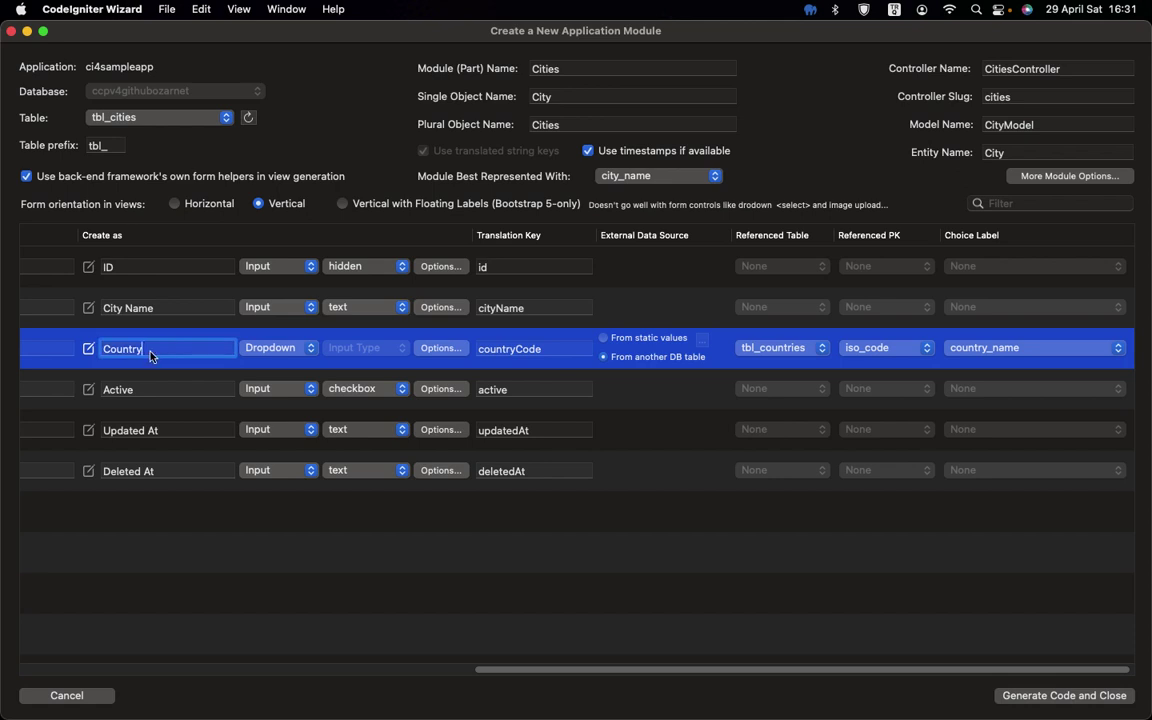
{"action": "left_click", "coordinate": [536, 348]}
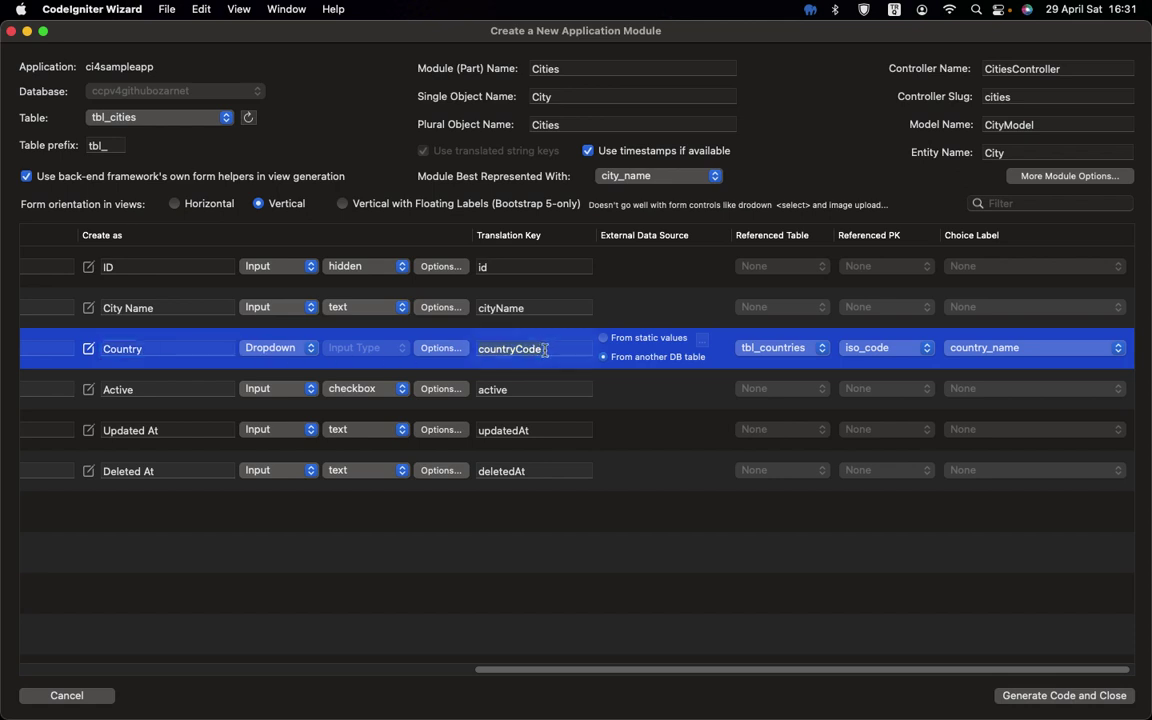
{"action": "key", "text": "BackSpace"}
{"action": "key", "text": "BackSpace"}
{"action": "key", "text": "BackSpace"}
{"action": "key", "text": "BackSpace"}
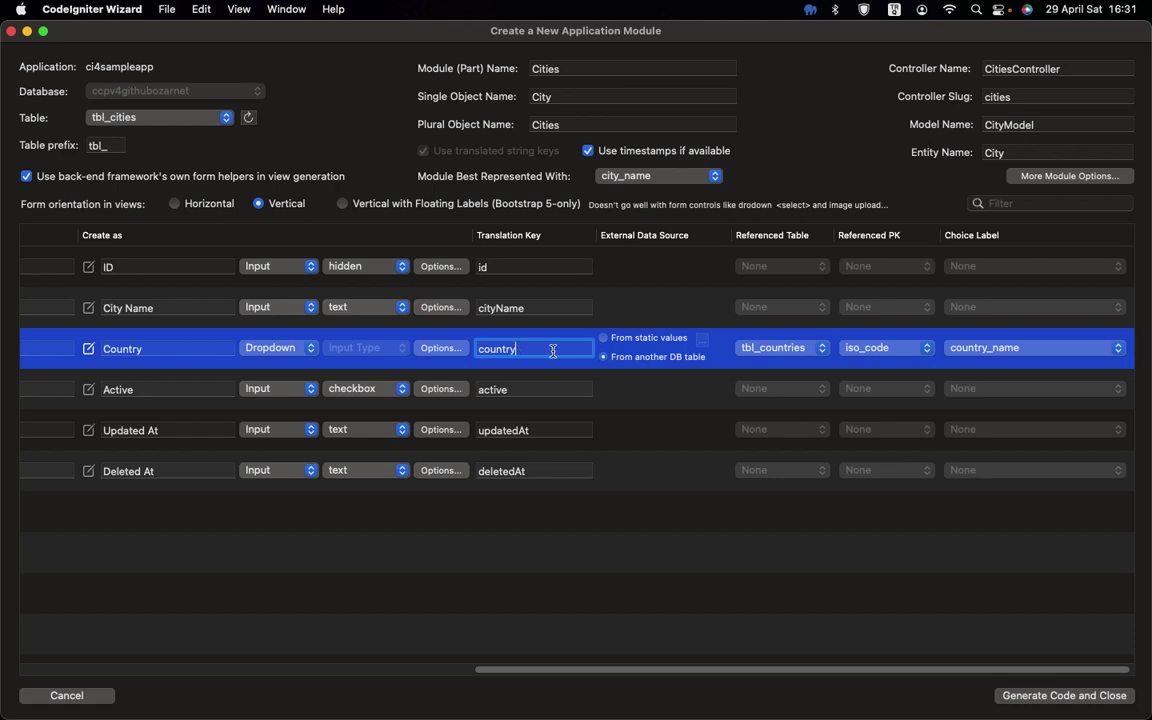
- Reference tbl_countries for the Country dropdown with iso_code as key and country_name as choice label, and generate the Cities module's code
{"action": "left_click", "coordinate": [817, 349]}
{"action": "left_click", "coordinate": [817, 349]}
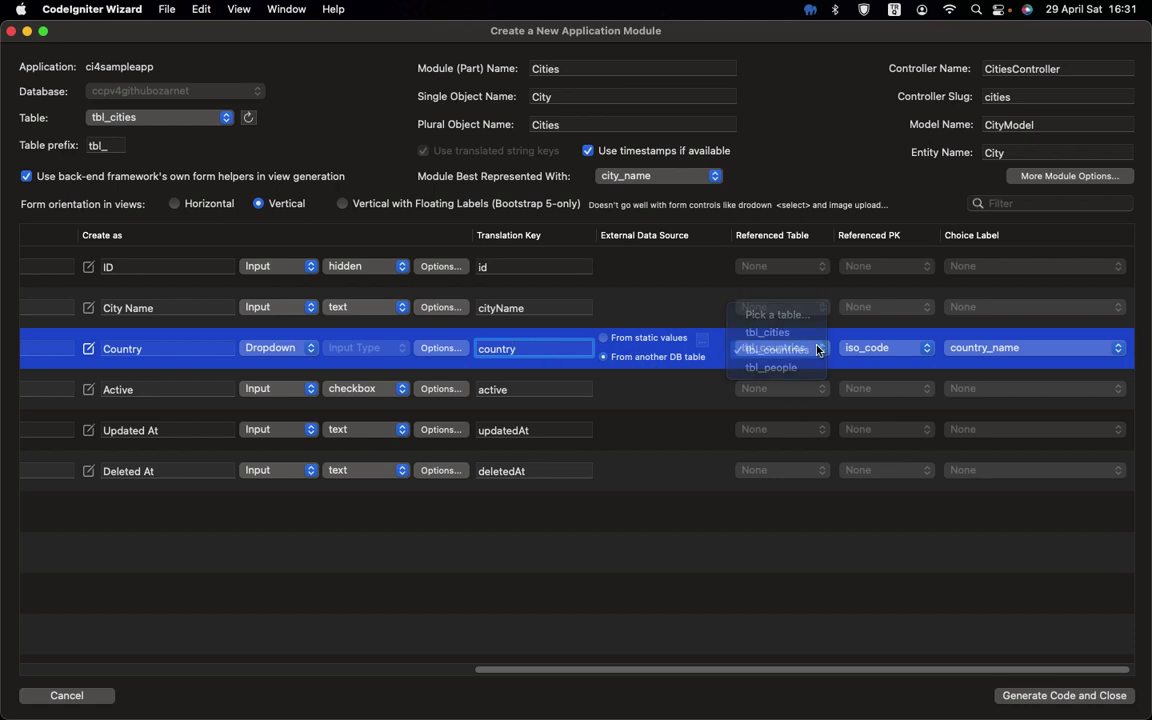
{"action": "left_click", "coordinate": [880, 348]}
{"action": "left_click", "coordinate": [890, 369]}
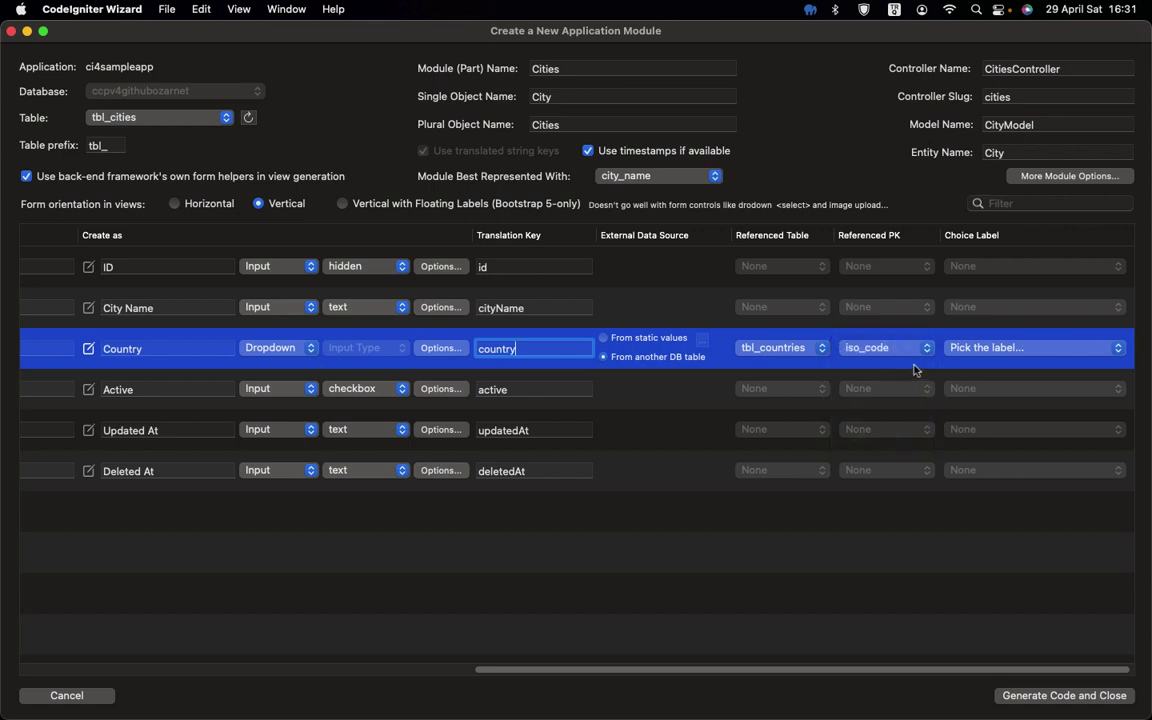
{"action": "left_click", "coordinate": [991, 351]}
{"action": "left_click", "coordinate": [988, 388]}
{"action": "left_click", "coordinate": [1053, 697]}
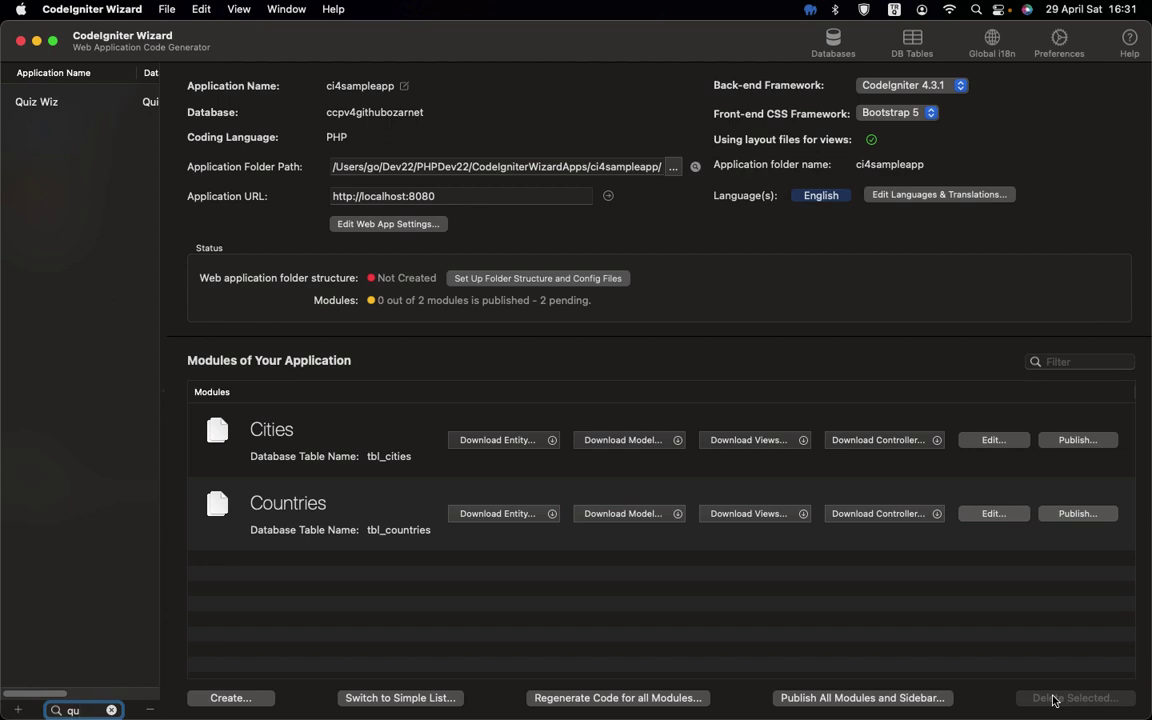
- Edit the Countries module's options to show validation errors below each field and make form submissions AJAX-based
{"action": "left_click", "coordinate": [995, 514]}
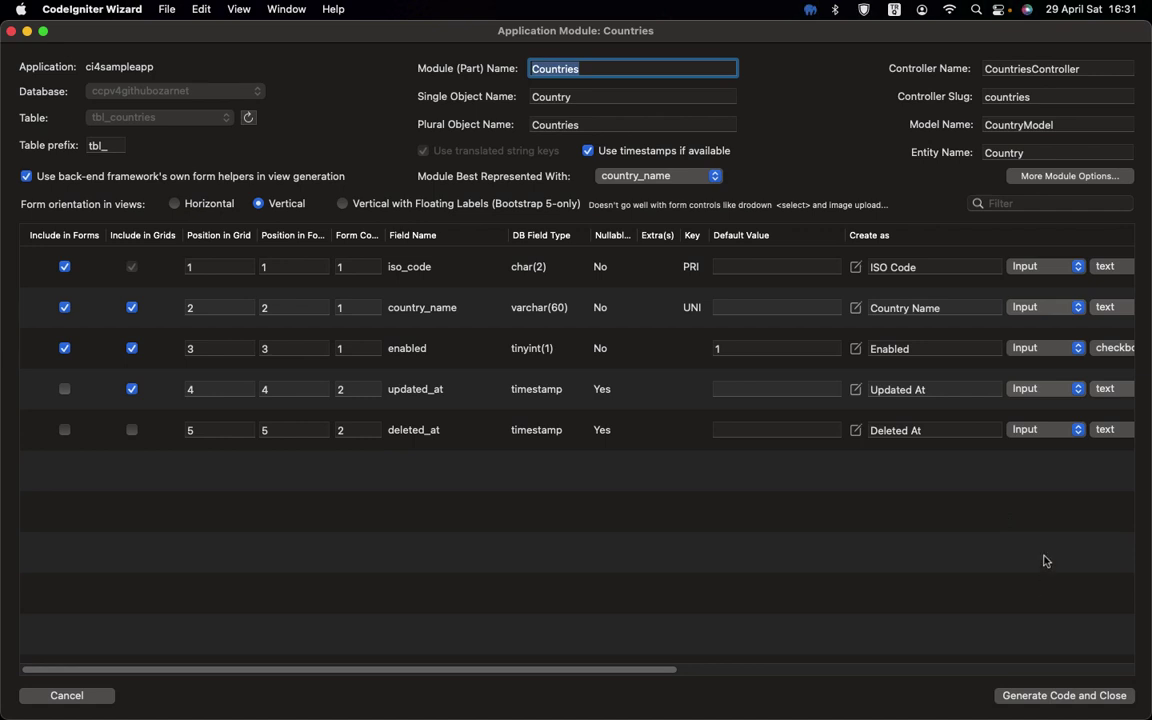
{"action": "left_click", "coordinate": [1056, 180]}
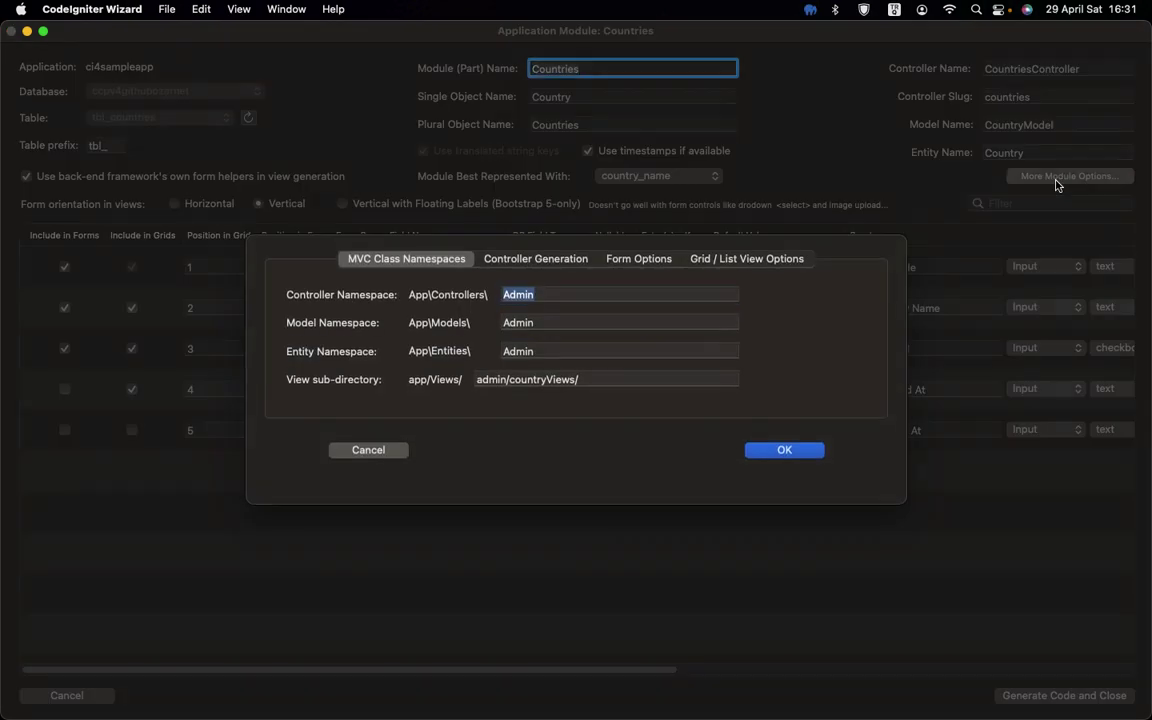
{"action": "left_click", "coordinate": [543, 261]}
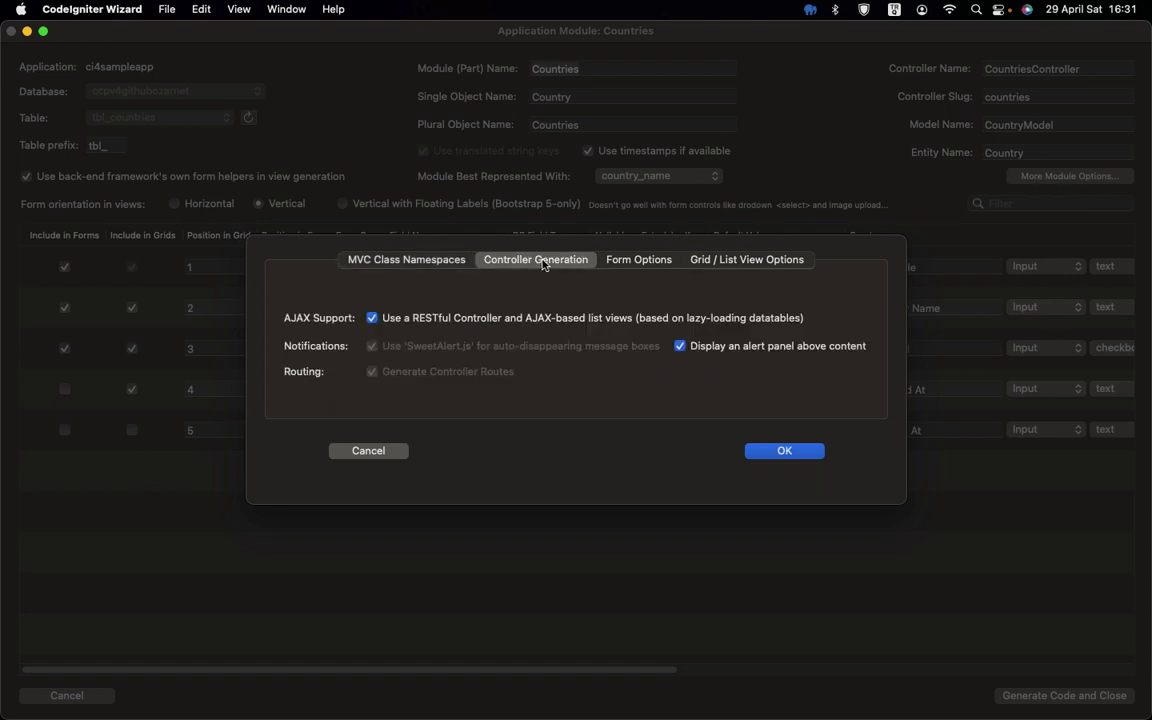
{"action": "left_click", "coordinate": [637, 261]}
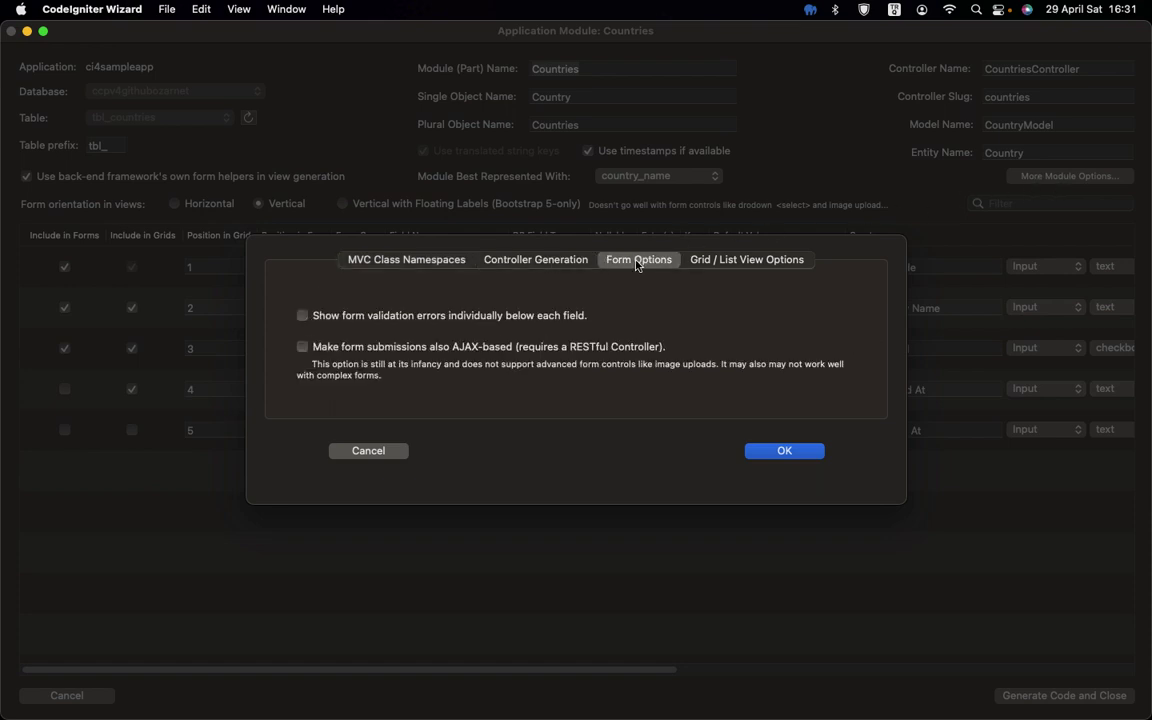
{"action": "left_click", "coordinate": [466, 315]}
{"action": "left_click", "coordinate": [465, 346]}
{"action": "left_click", "coordinate": [714, 261]}
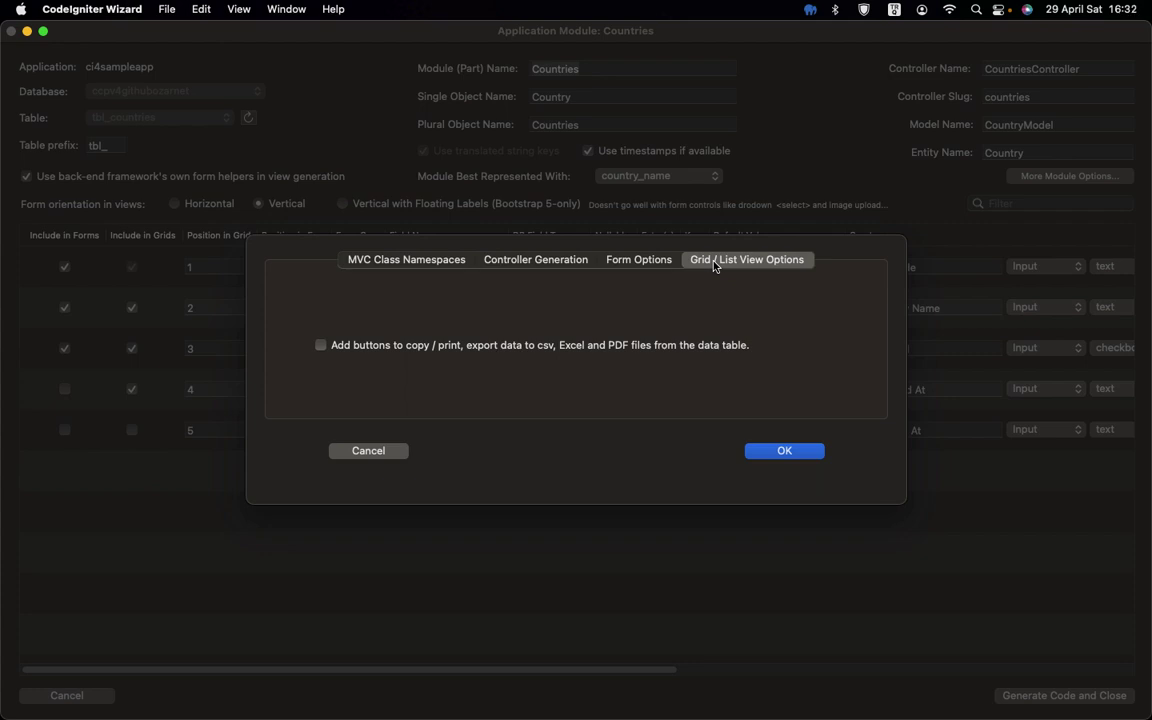
{"action": "left_click", "coordinate": [784, 451]}
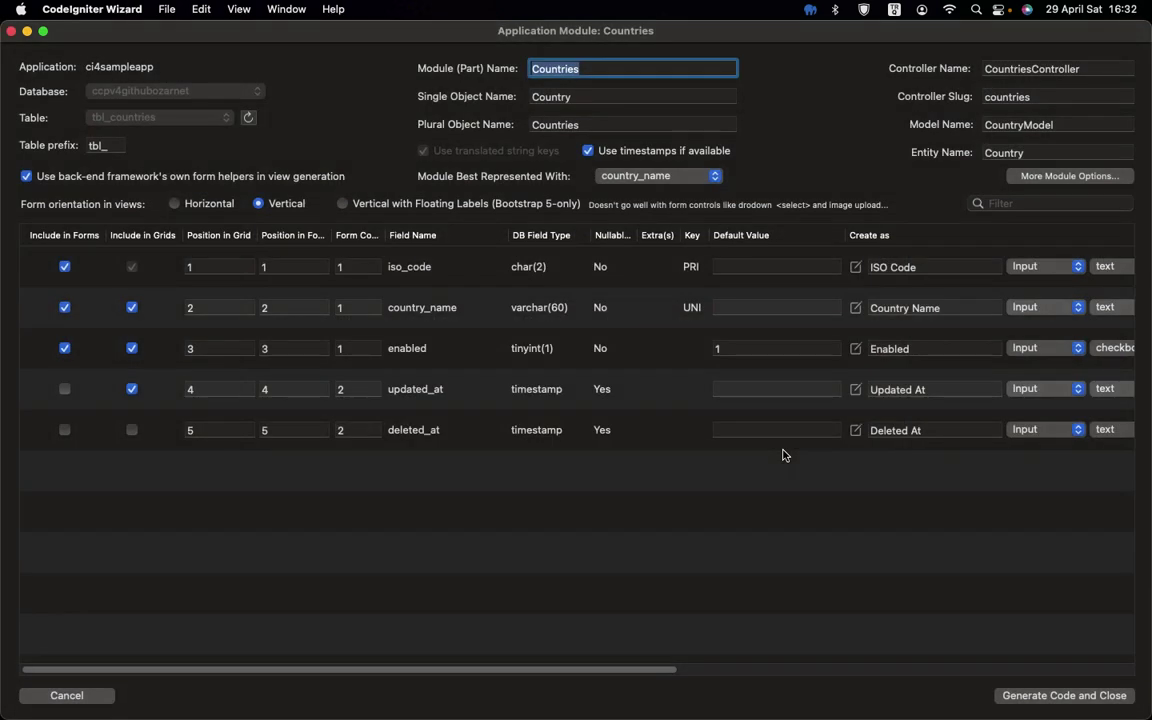
- Relabel the Countries module's enabled field as Active and set its translation key to active
{"action": "scroll", "coordinate": [843, 362], "scroll_direction": "right", "scroll_amount": 10}
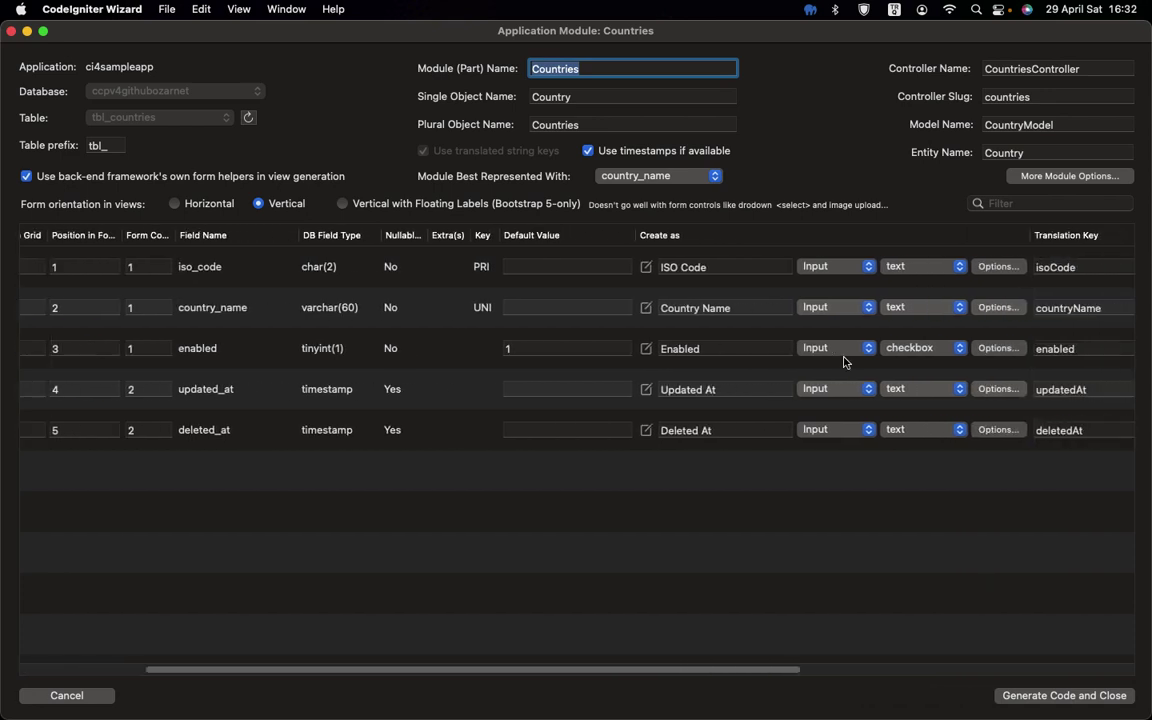
{"action": "scroll", "coordinate": [843, 362], "scroll_direction": "right", "scroll_amount": 3}
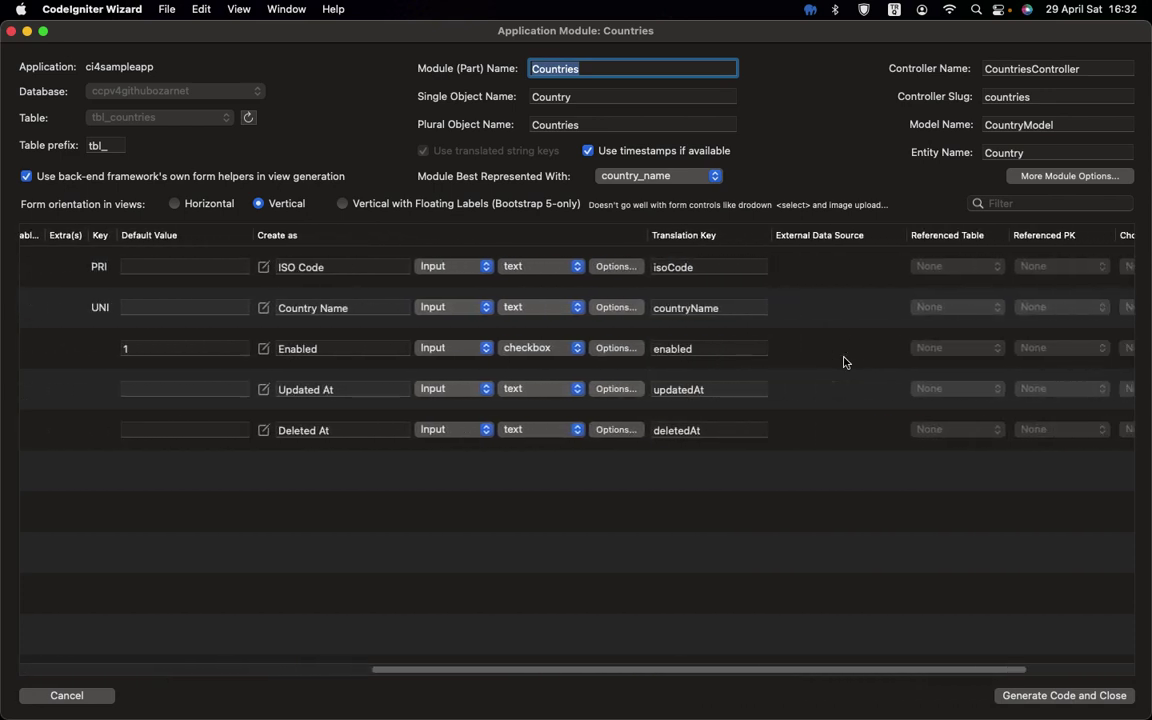
{"action": "left_click", "coordinate": [295, 349]}
{"action": "left_click", "coordinate": [295, 349]}
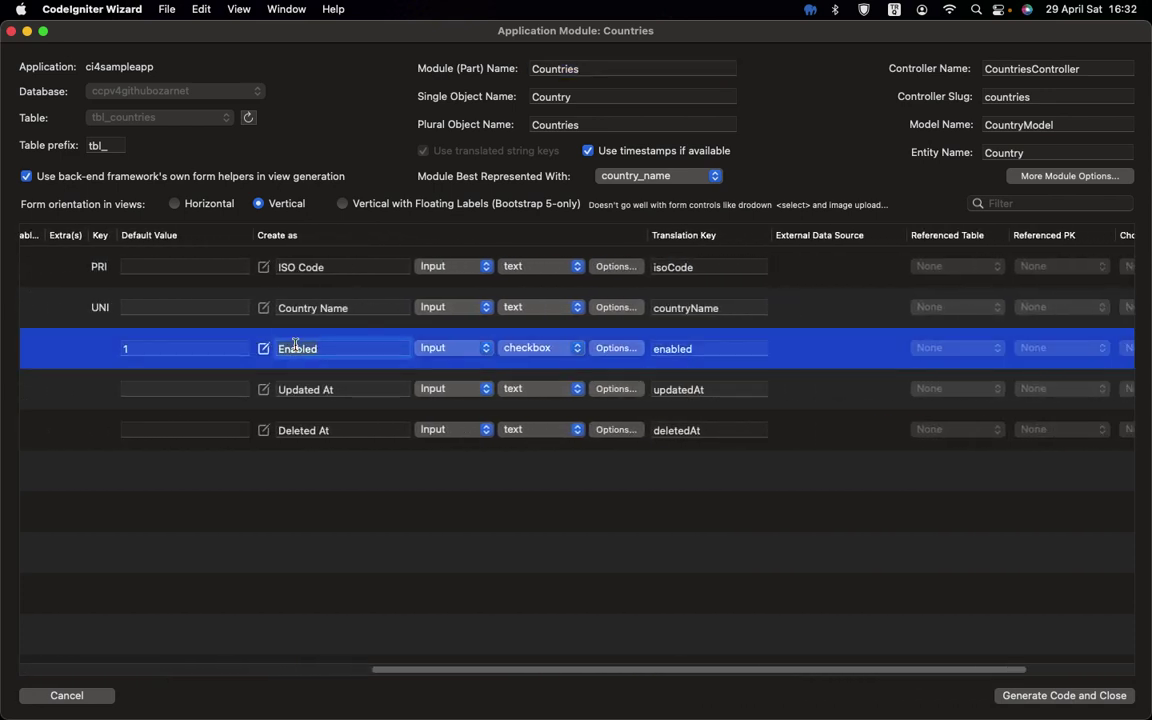
{"action": "type", "text": "Active"}
{"action": "left_click", "coordinate": [709, 348]}
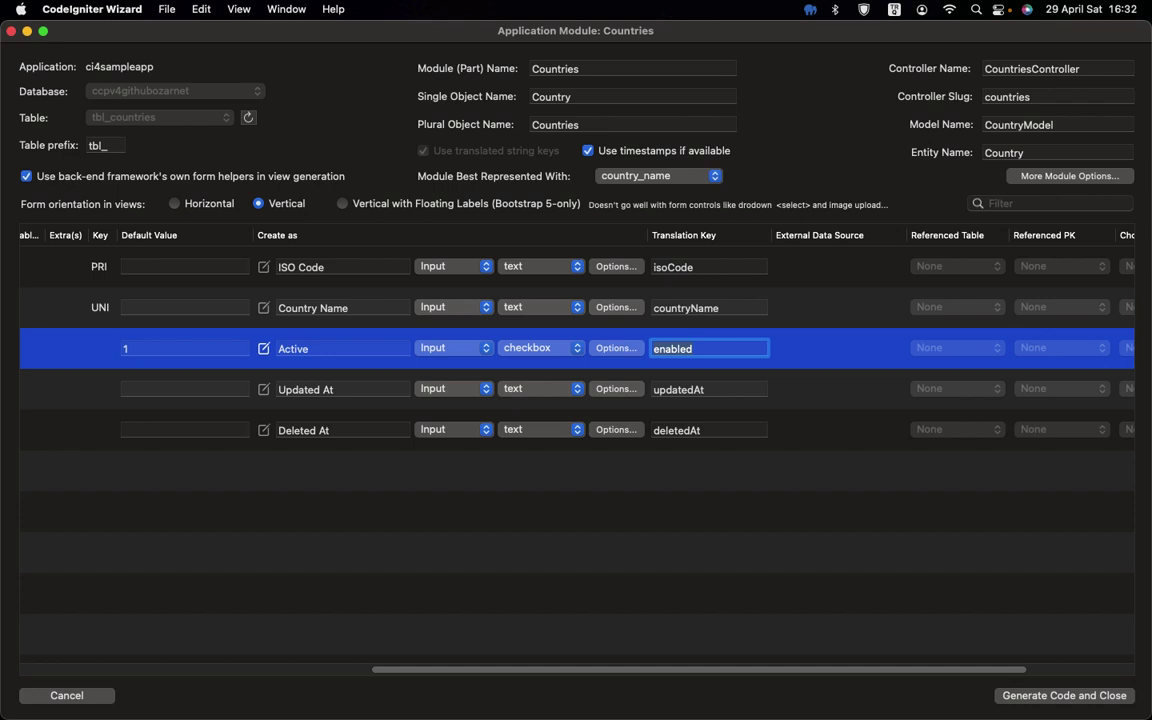
{"action": "type", "text": "active"}
{"action": "scroll", "coordinate": [233, 441], "scroll_direction": "left", "scroll_amount": 3}
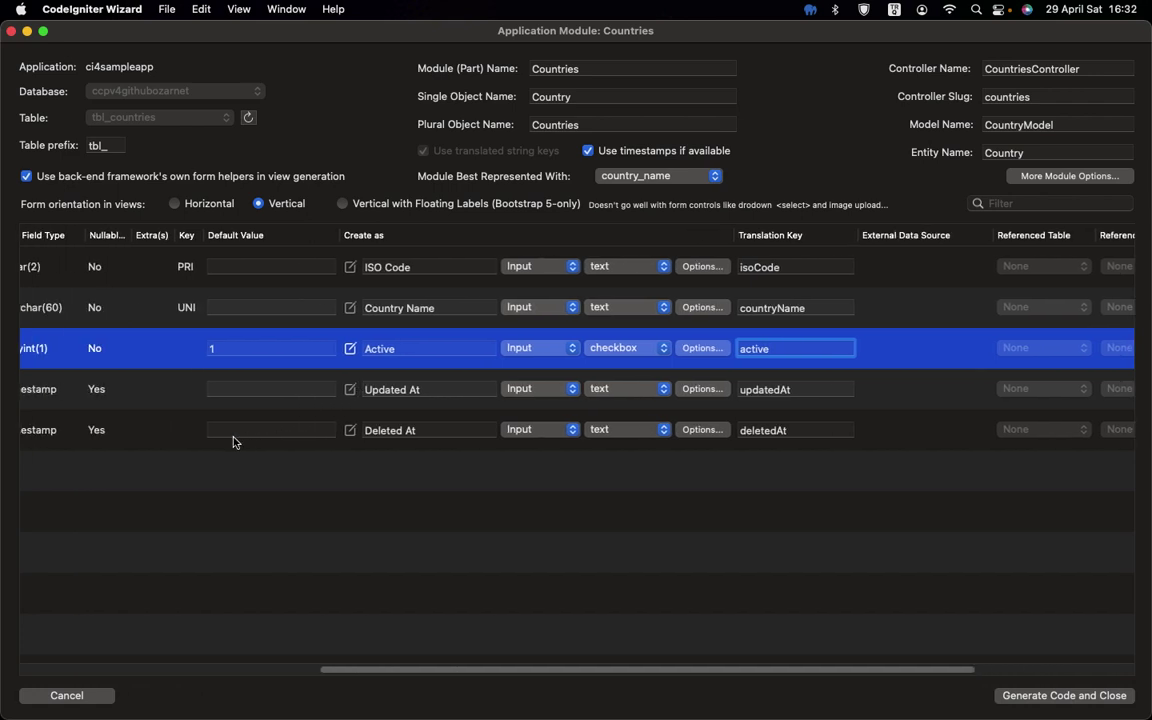
- Relabel the Countries module's ISO code field as ISO Code (alpha 2) and generate the module's code
{"action": "scroll", "coordinate": [233, 441], "scroll_direction": "left", "scroll_amount": 2}
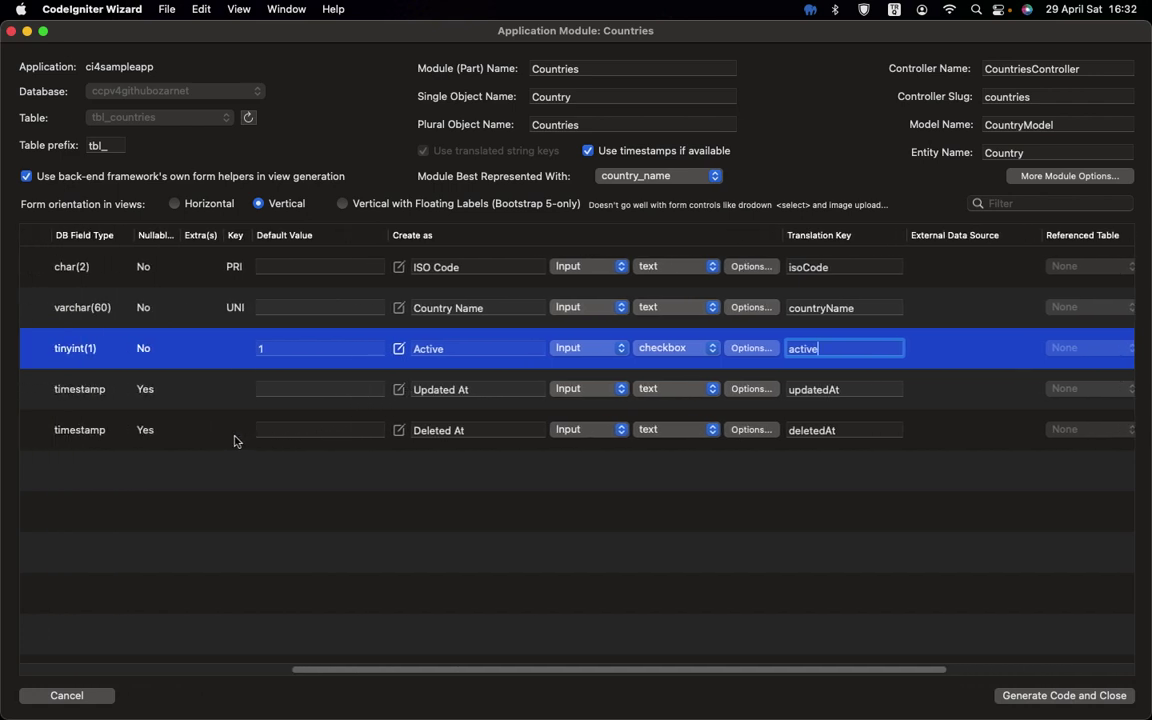
{"action": "left_click", "coordinate": [468, 267]}
{"action": "left_click", "coordinate": [468, 267]}
{"action": "type", "text": "(alpha 2)"}
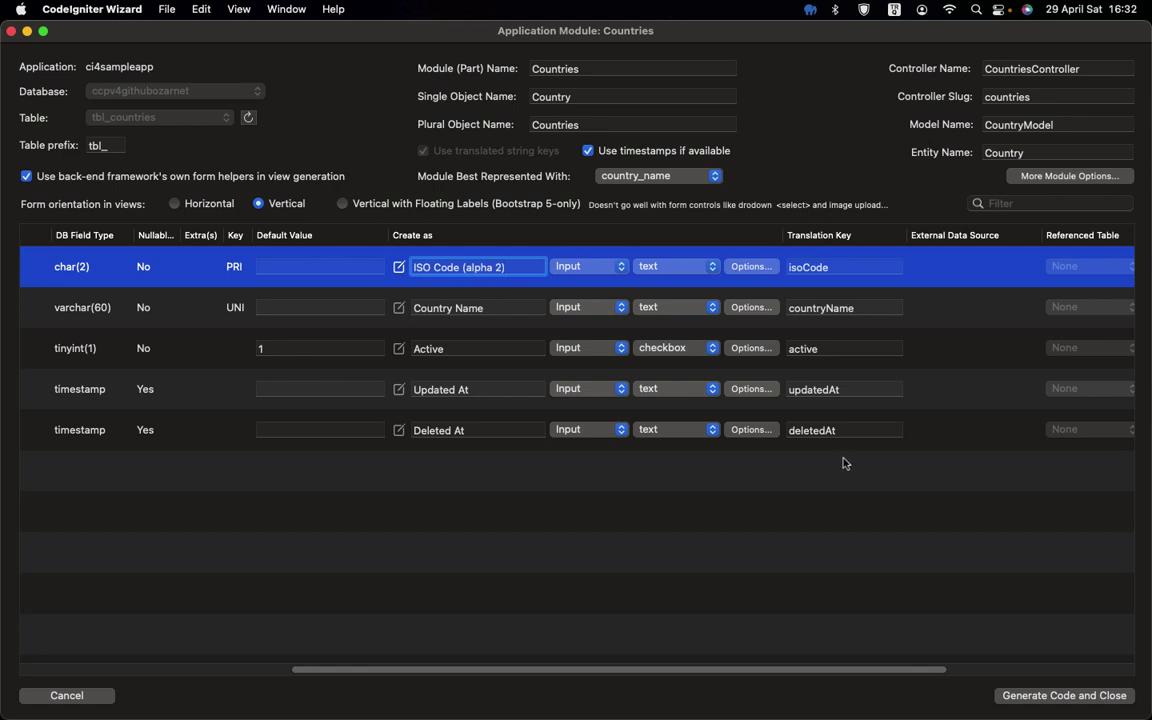
{"action": "left_click", "coordinate": [1025, 695]}
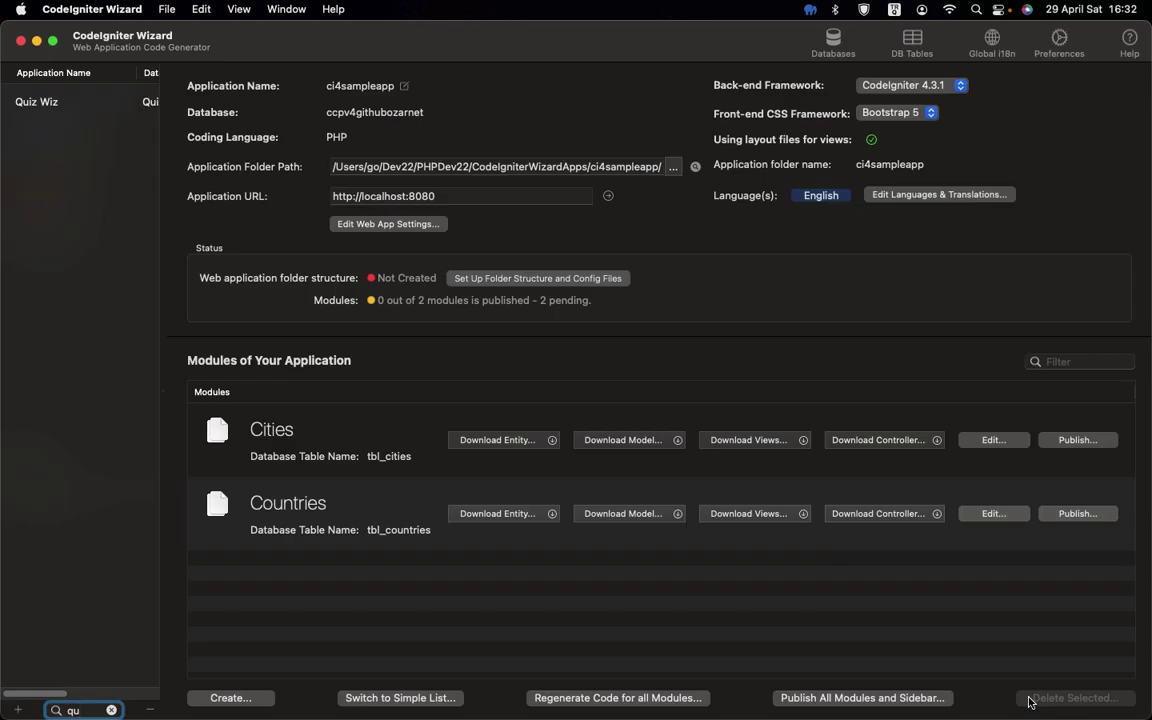
- Publish all modules and the sidebar, setting up the application files and generating code for all modules
{"action": "left_click", "coordinate": [911, 697]}
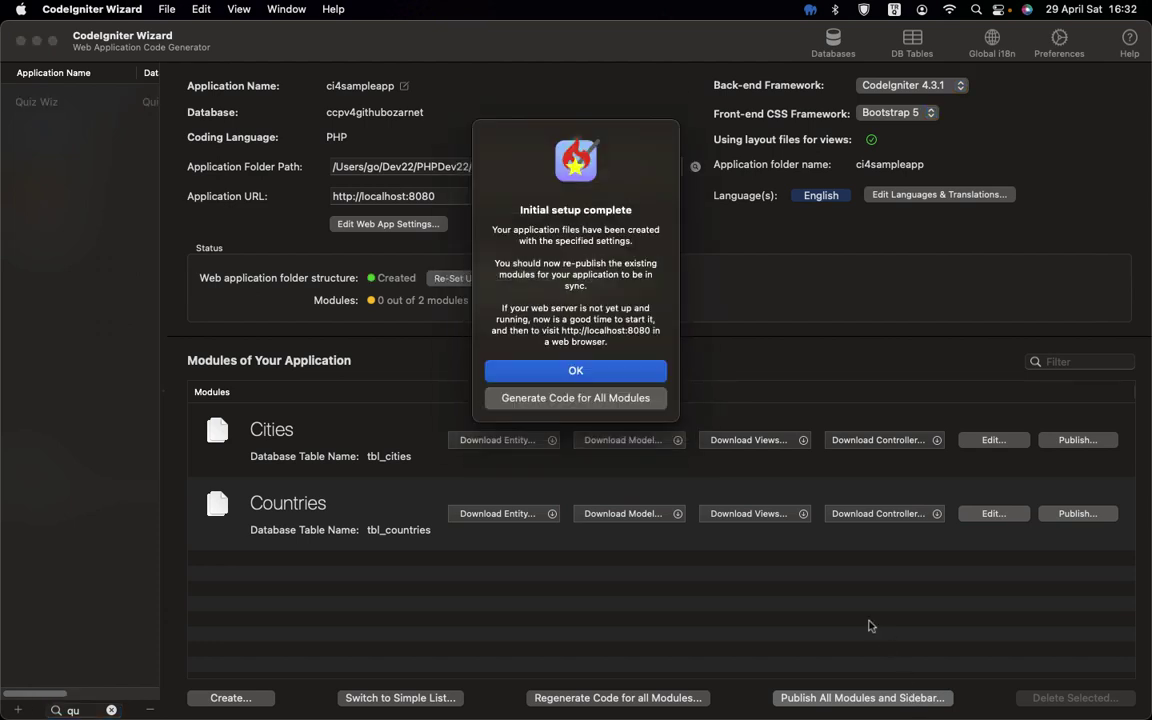
{"action": "left_click", "coordinate": [605, 401]}
{"action": "left_click", "coordinate": [594, 331]}
{"action": "left_click", "coordinate": [594, 414]}
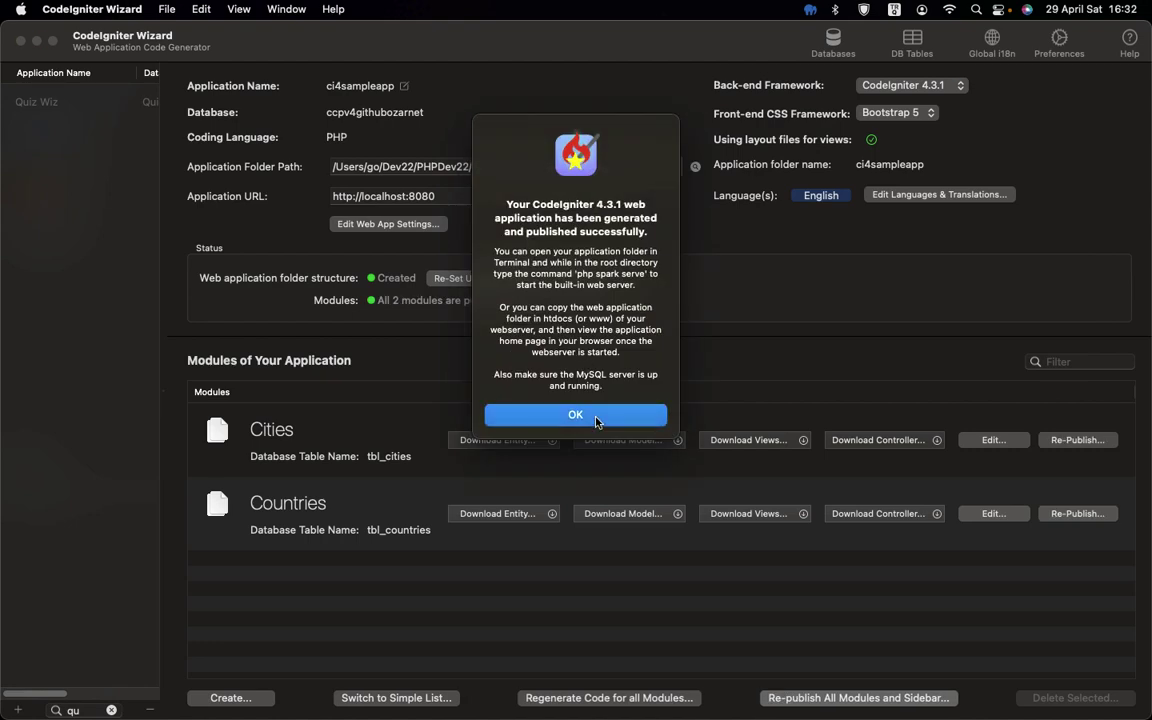
{"action": "left_click", "coordinate": [596, 416]}
- Enable type="module" and defer JavaScript handling in the web app settings, and review the localization, authentication and e-mail settings
{"action": "left_click", "coordinate": [432, 224]}
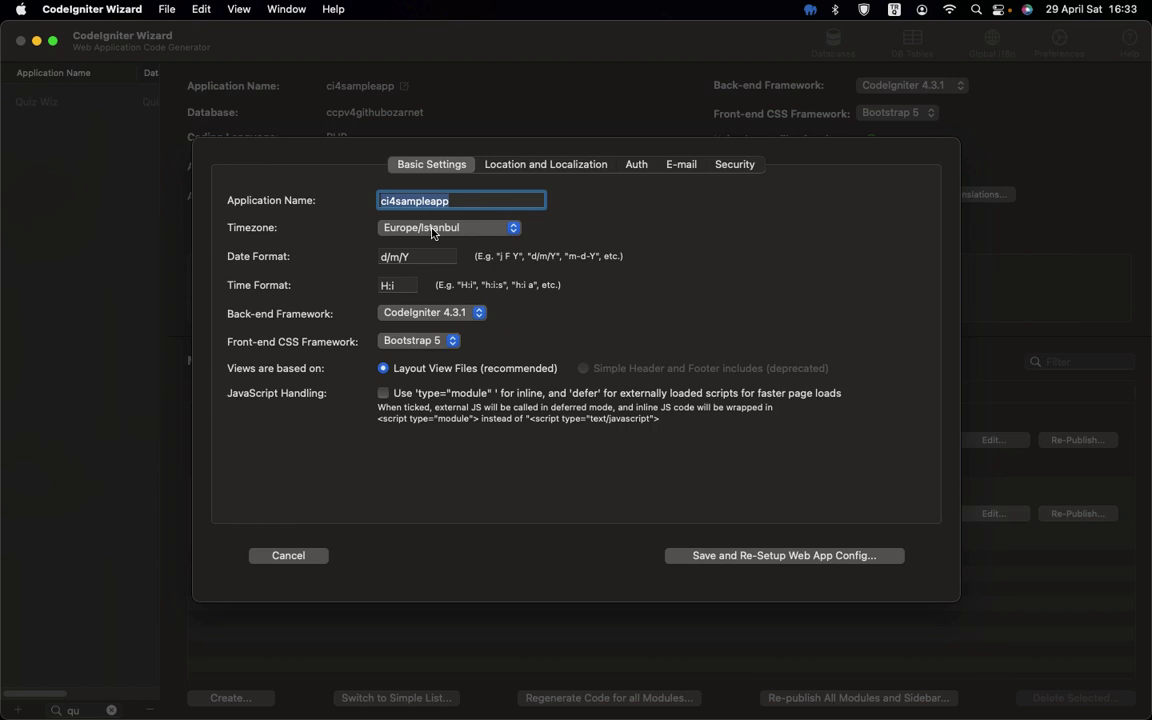
{"action": "left_click", "coordinate": [421, 396]}
{"action": "left_click", "coordinate": [508, 164]}
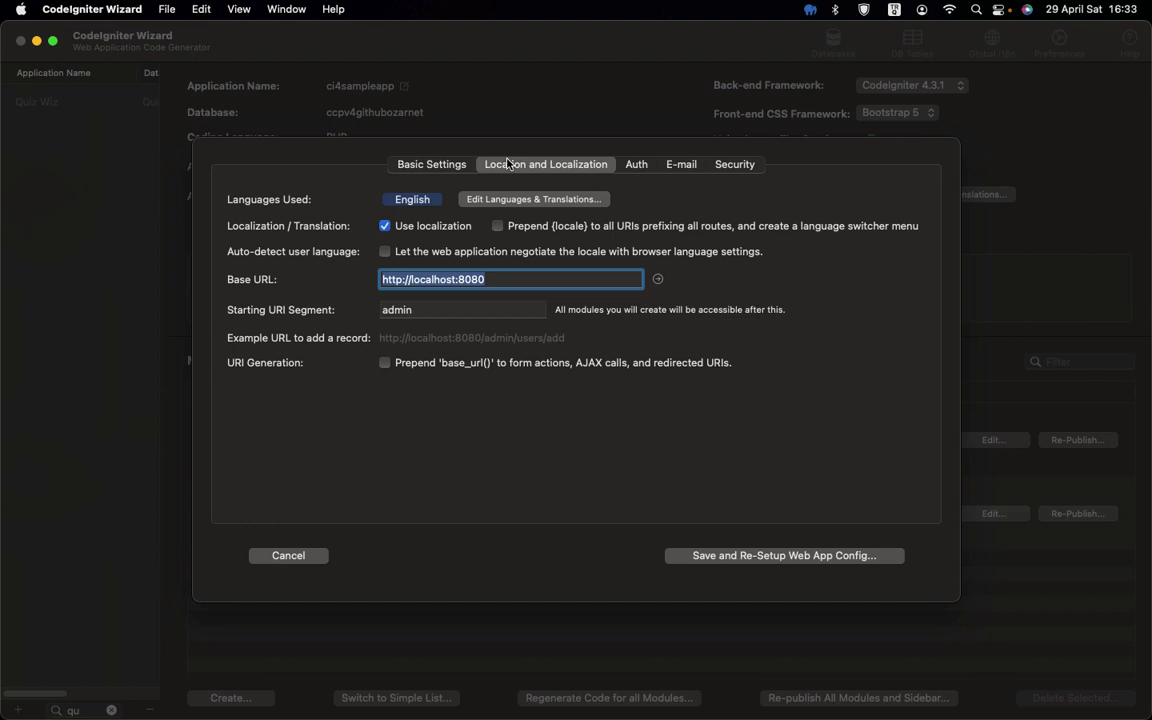
{"action": "left_click", "coordinate": [636, 164]}
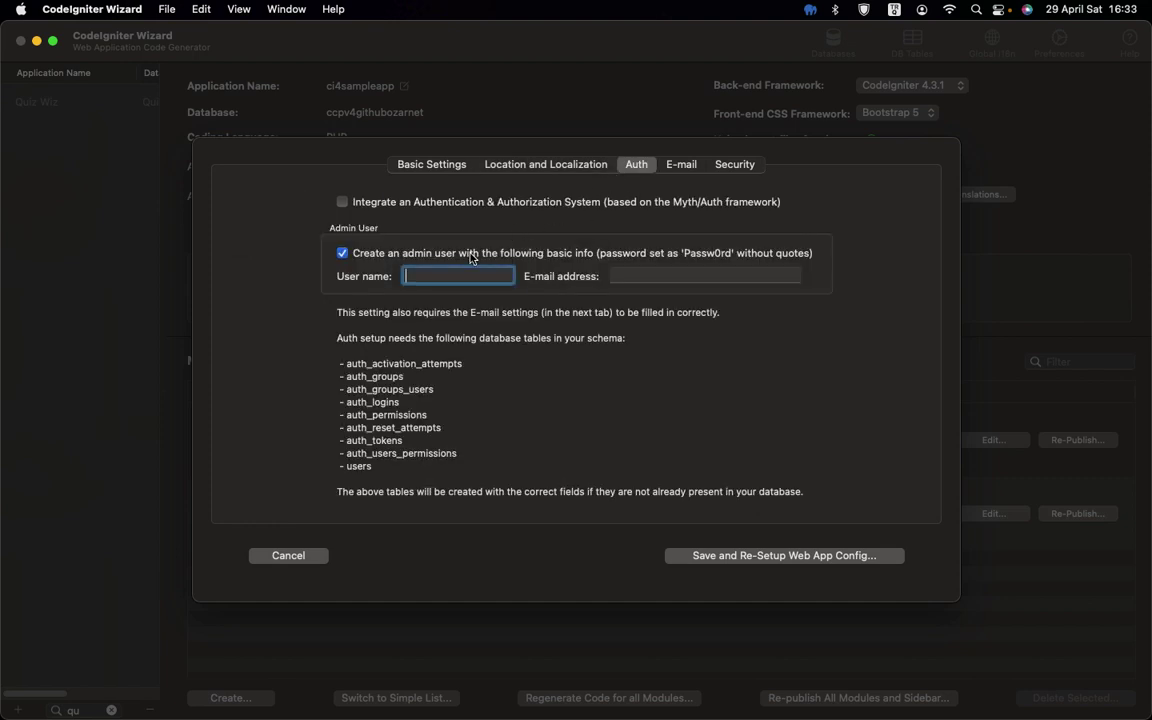
{"action": "left_click", "coordinate": [680, 168]}
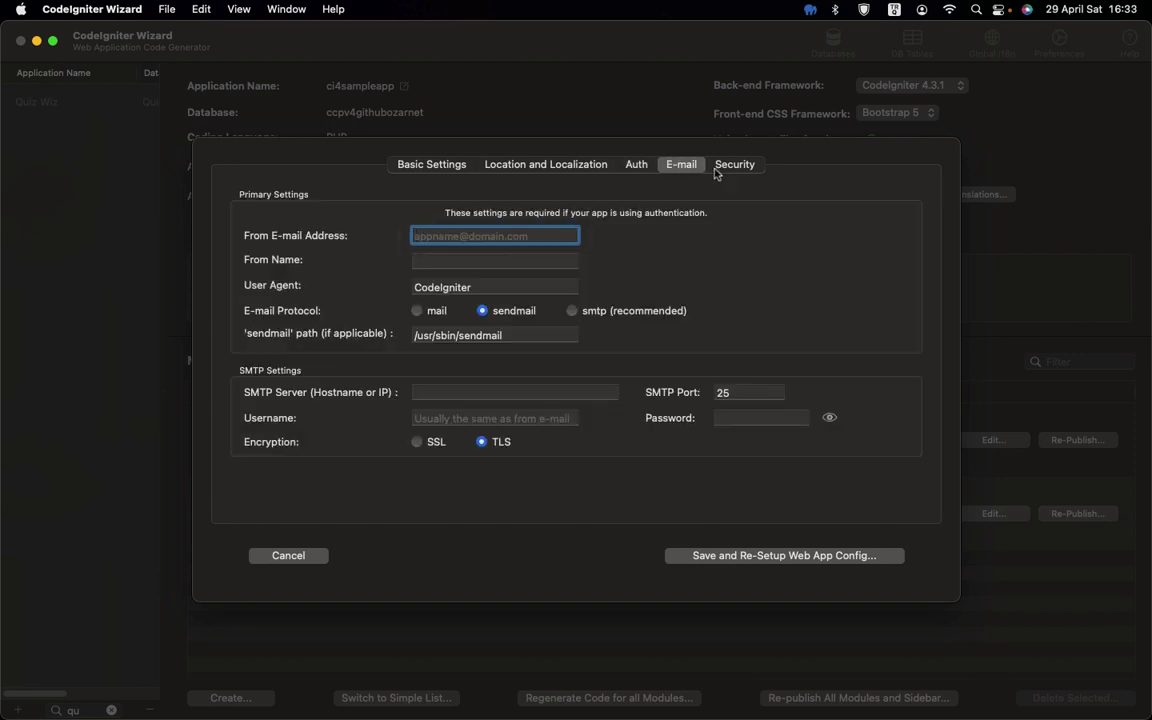
- Turn on CSRF protection with ccp4_csrf_token as the token name and ccp4_csrf_cookie as the cookie name
{"action": "left_click", "coordinate": [745, 168]}
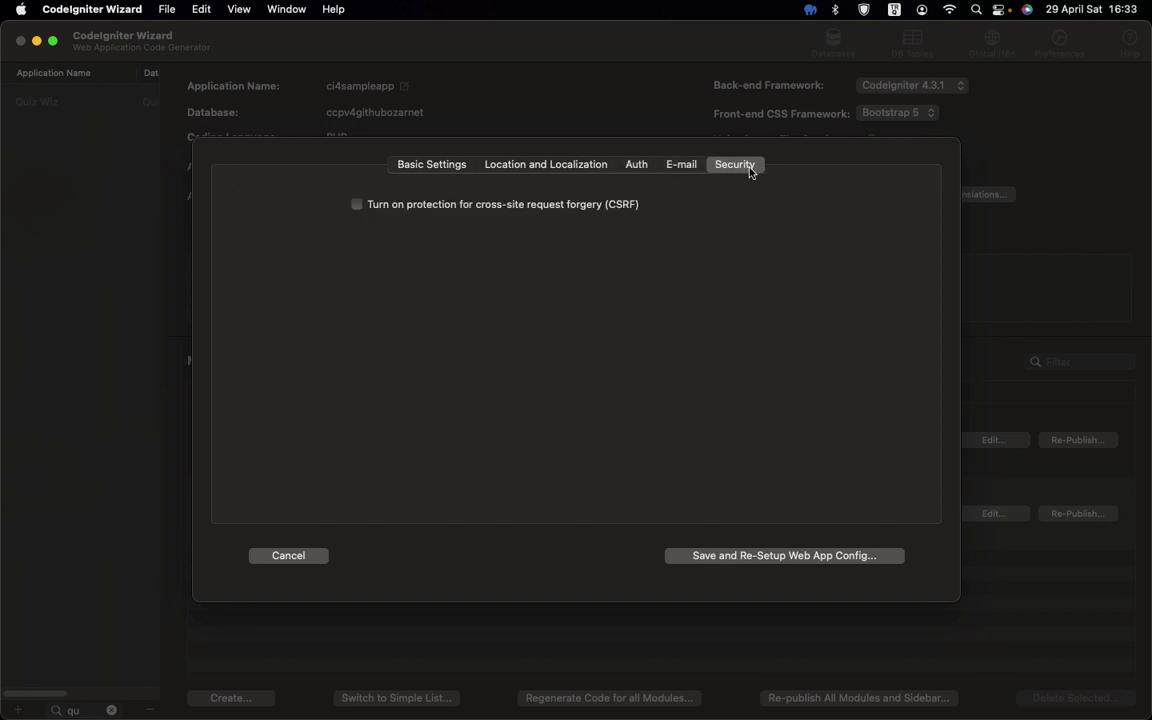
{"action": "left_click", "coordinate": [445, 206]}
{"action": "left_click", "coordinate": [357, 241]}
{"action": "type", "text": "ccp4_csrf_token"}
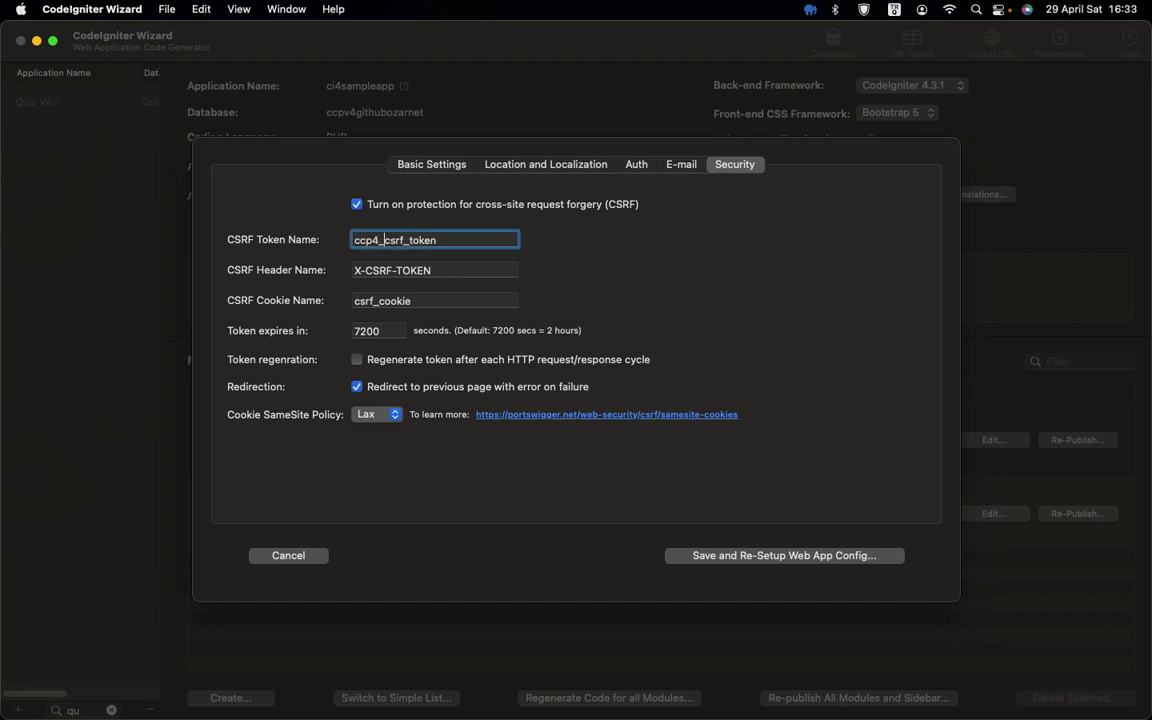
{"action": "key", "text": "Tab"}
{"action": "key", "text": "Tab"}
{"action": "key", "text": "Left"}
{"action": "type", "text": "ccp4_"}
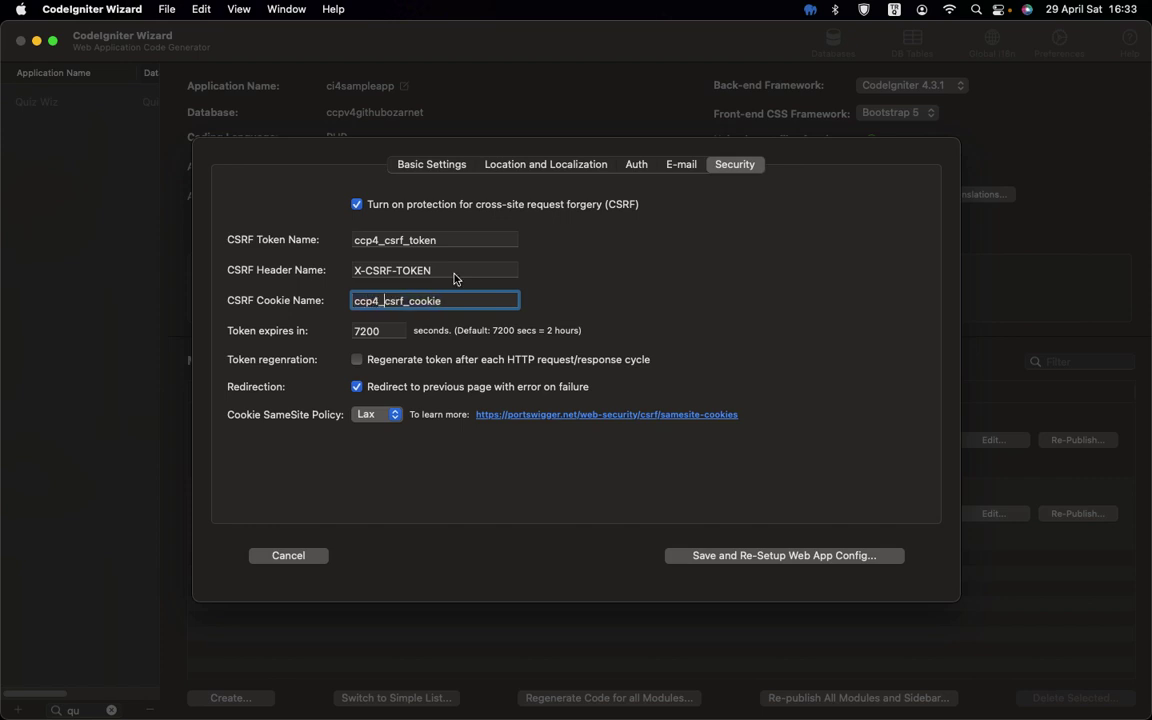
- Save the settings, re-set up the web app config and regenerate the code for all modules
{"action": "left_click", "coordinate": [744, 556]}
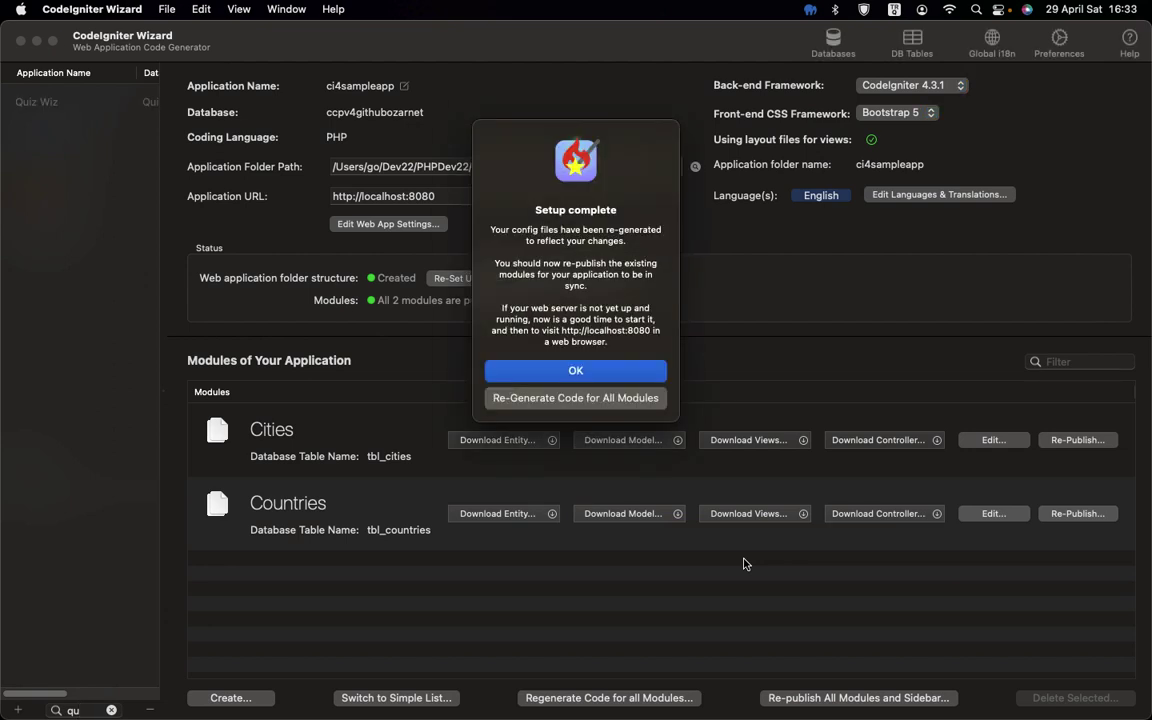
{"action": "left_click", "coordinate": [639, 400]}
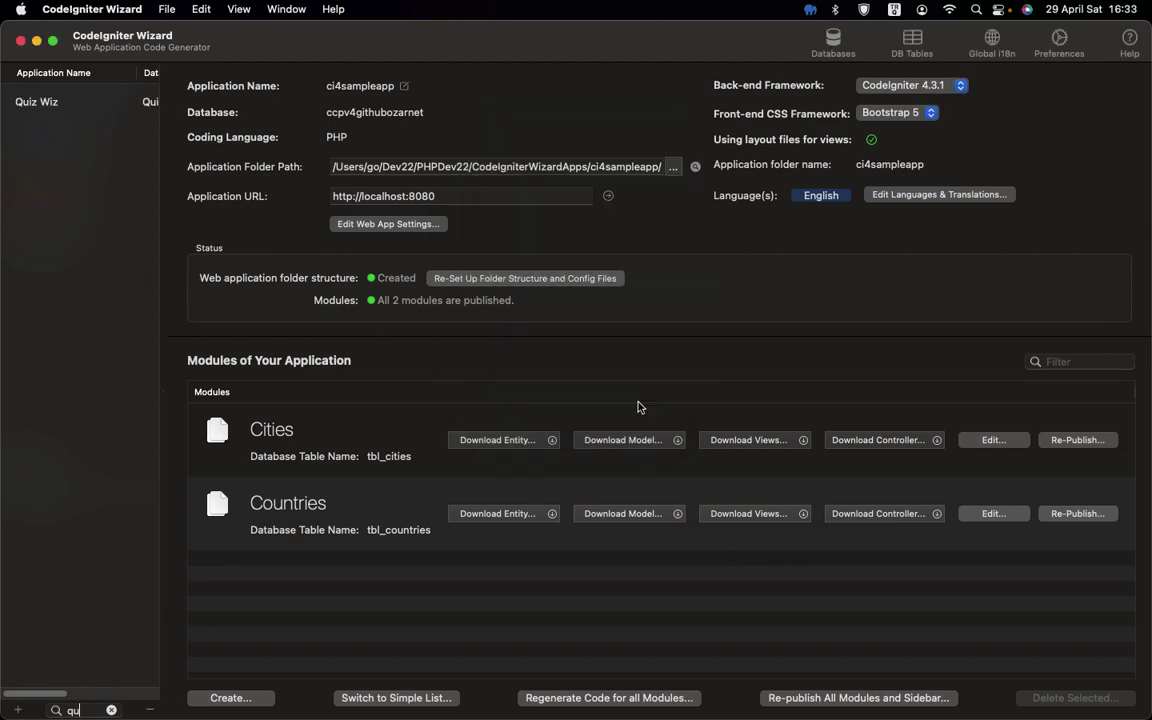
{"action": "left_click", "coordinate": [607, 337]}
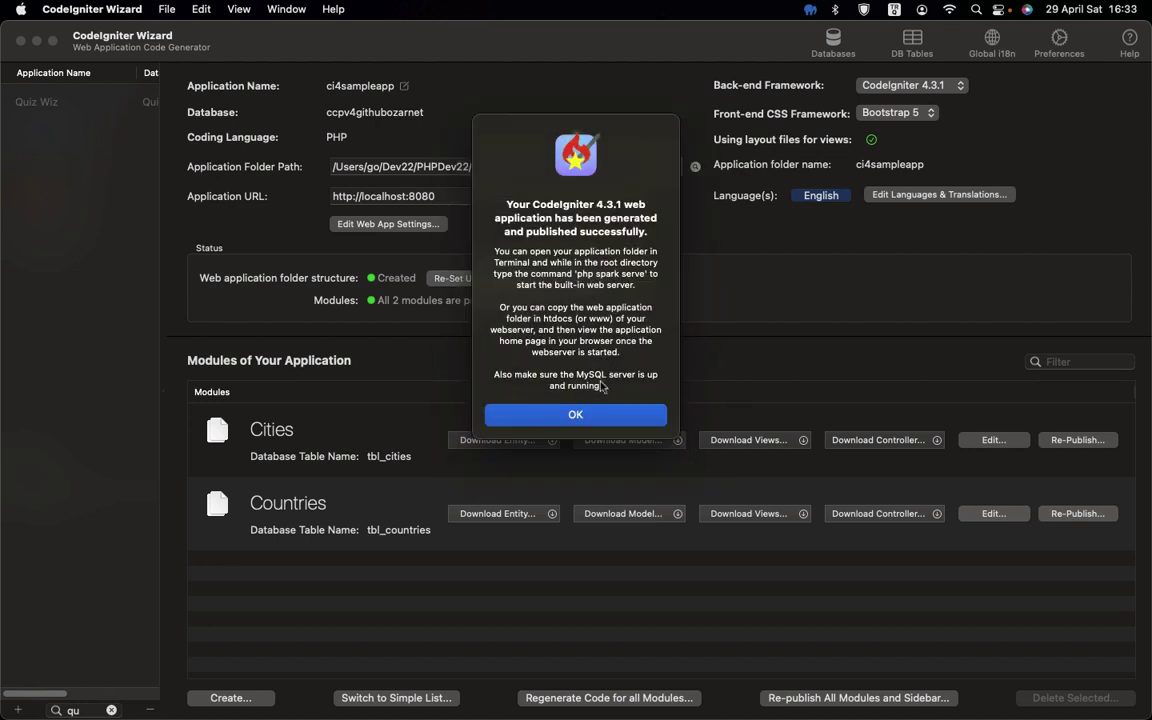
{"action": "left_click", "coordinate": [596, 417]}
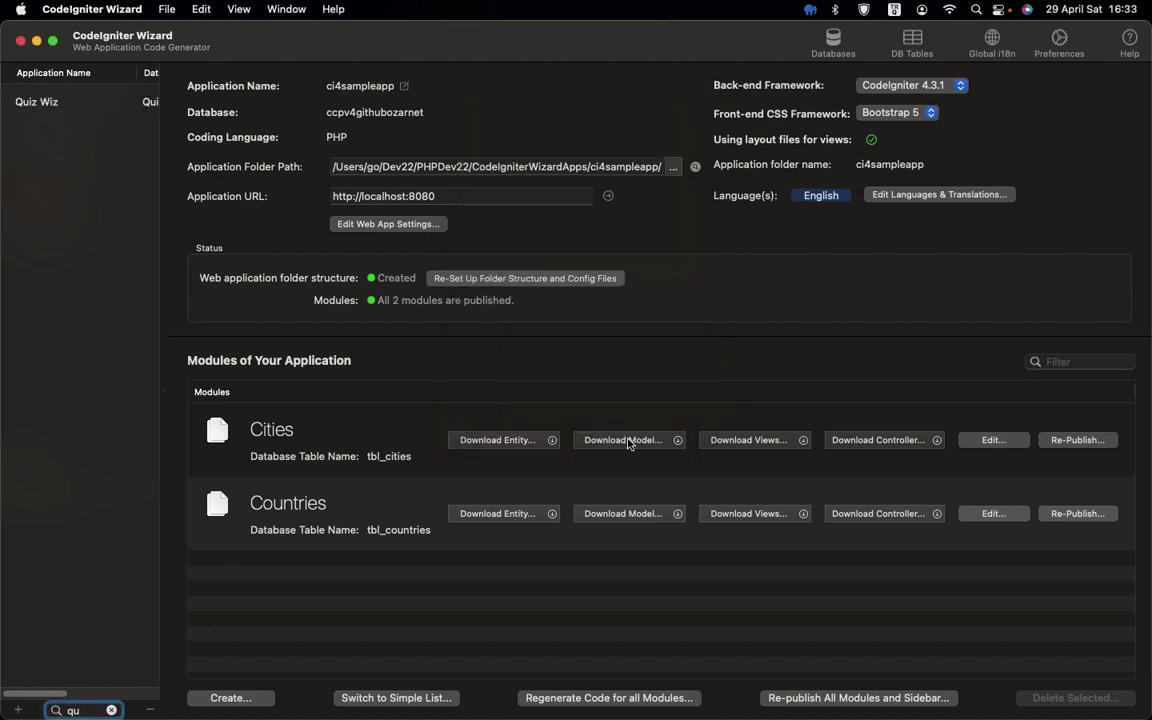
- Locate the application folder, switch to the project in Visual Studio Code and examine the settings in app/Config/App.php
{"action": "left_click", "coordinate": [695, 168]}
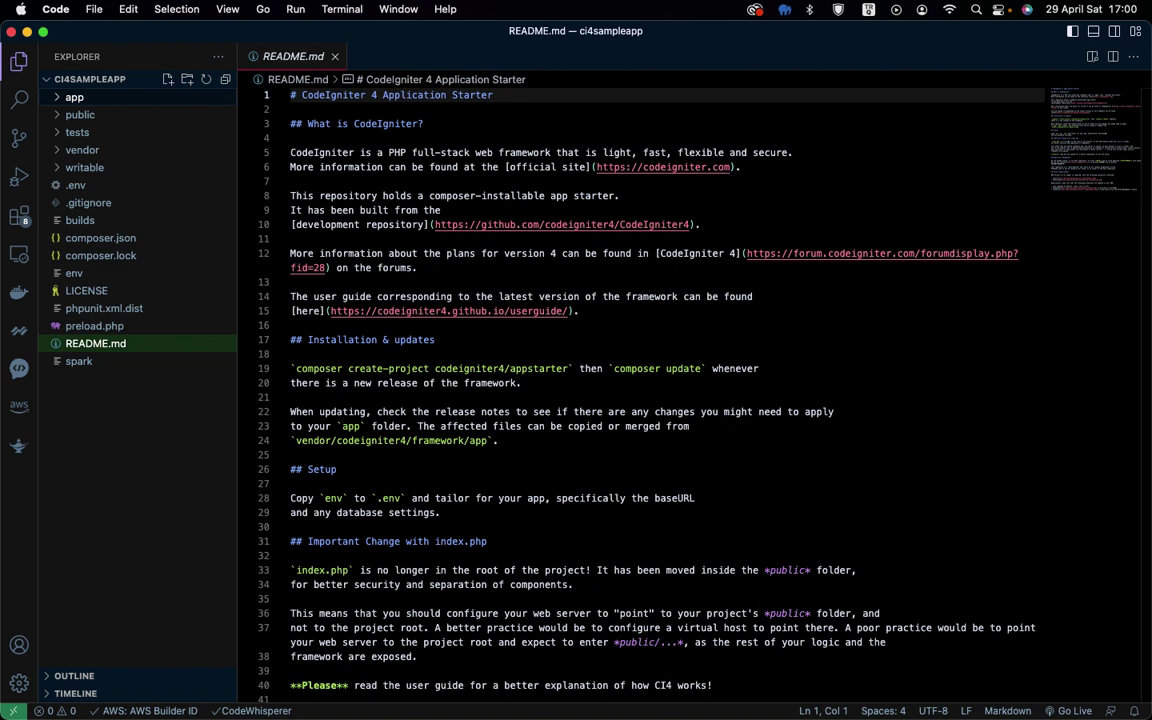
{"action": "left_click", "coordinate": [61, 99]}
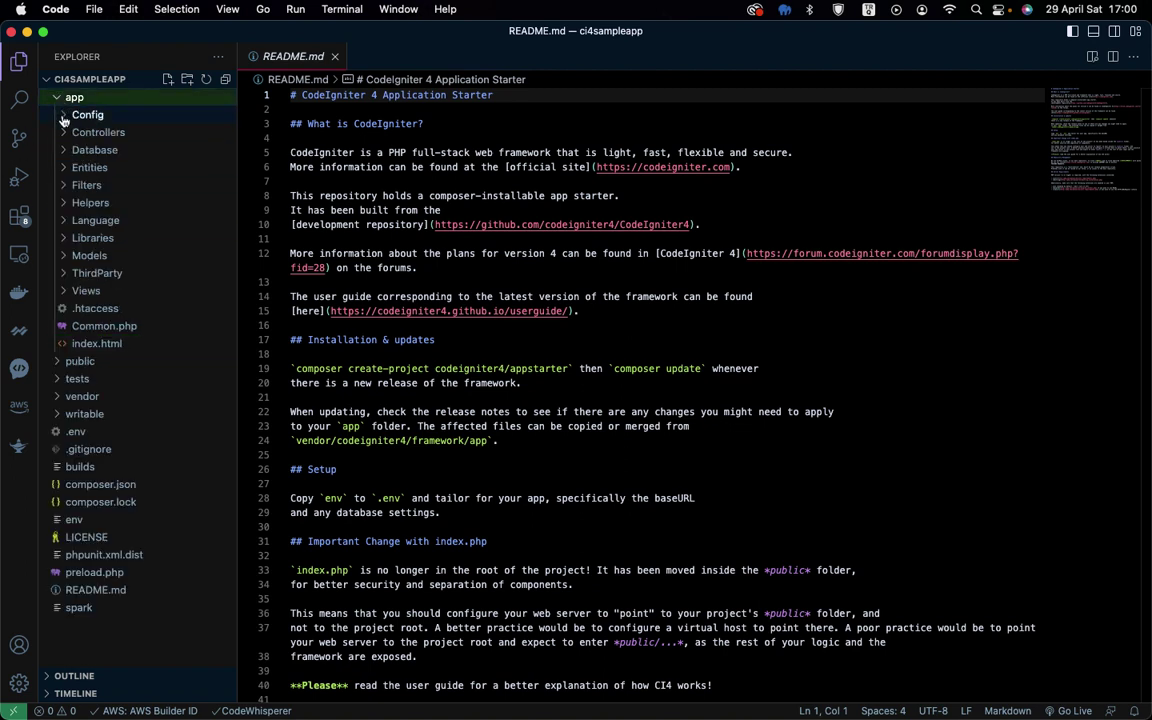
{"action": "left_click", "coordinate": [62, 114]}
{"action": "left_click", "coordinate": [86, 152]}
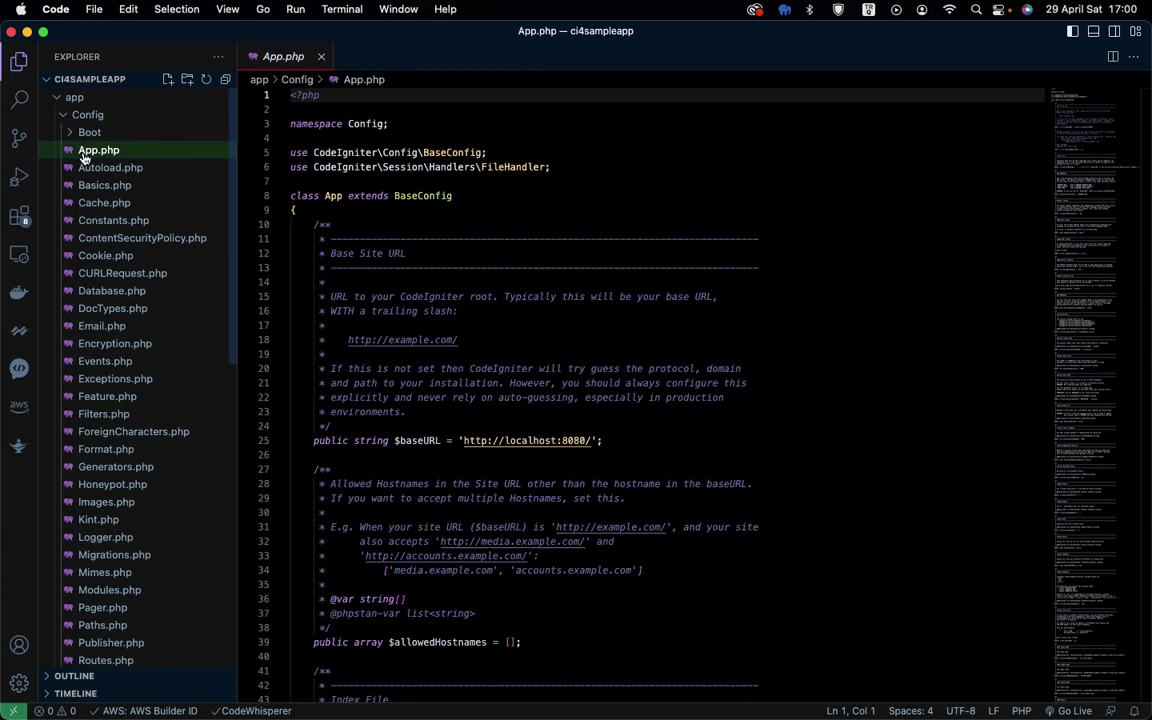
{"action": "scroll", "coordinate": [741, 412], "scroll_direction": "down", "scroll_amount": 5}
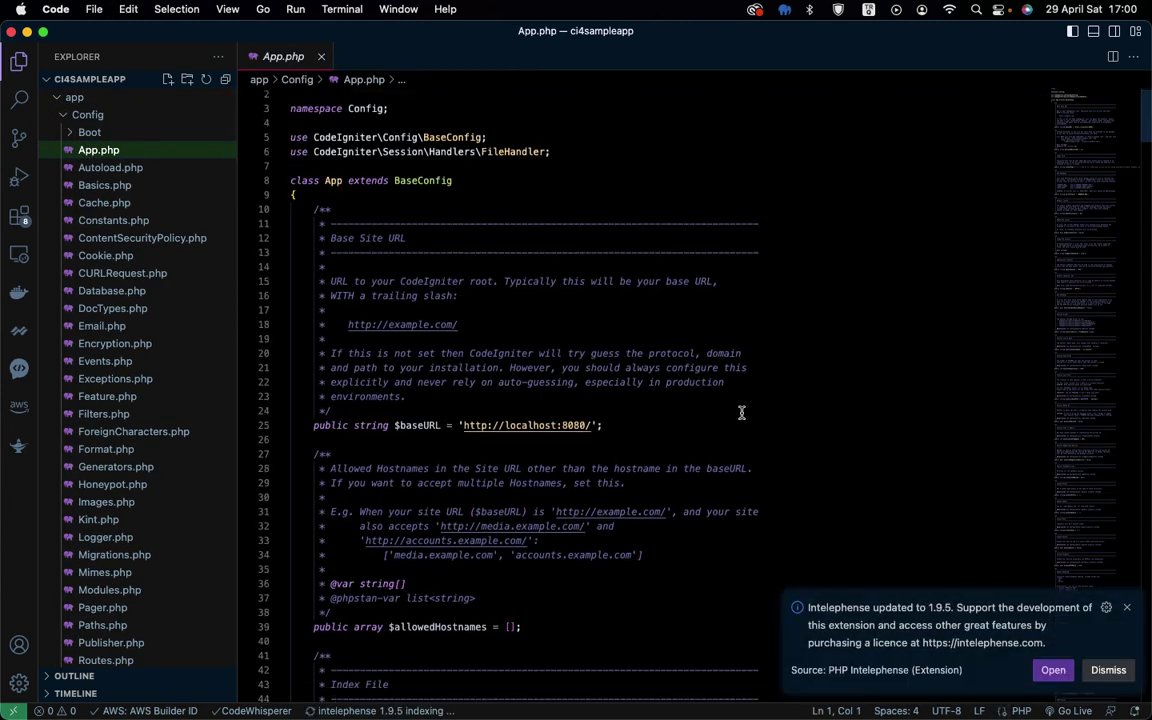
{"action": "scroll", "coordinate": [741, 412], "scroll_direction": "down", "scroll_amount": 3}
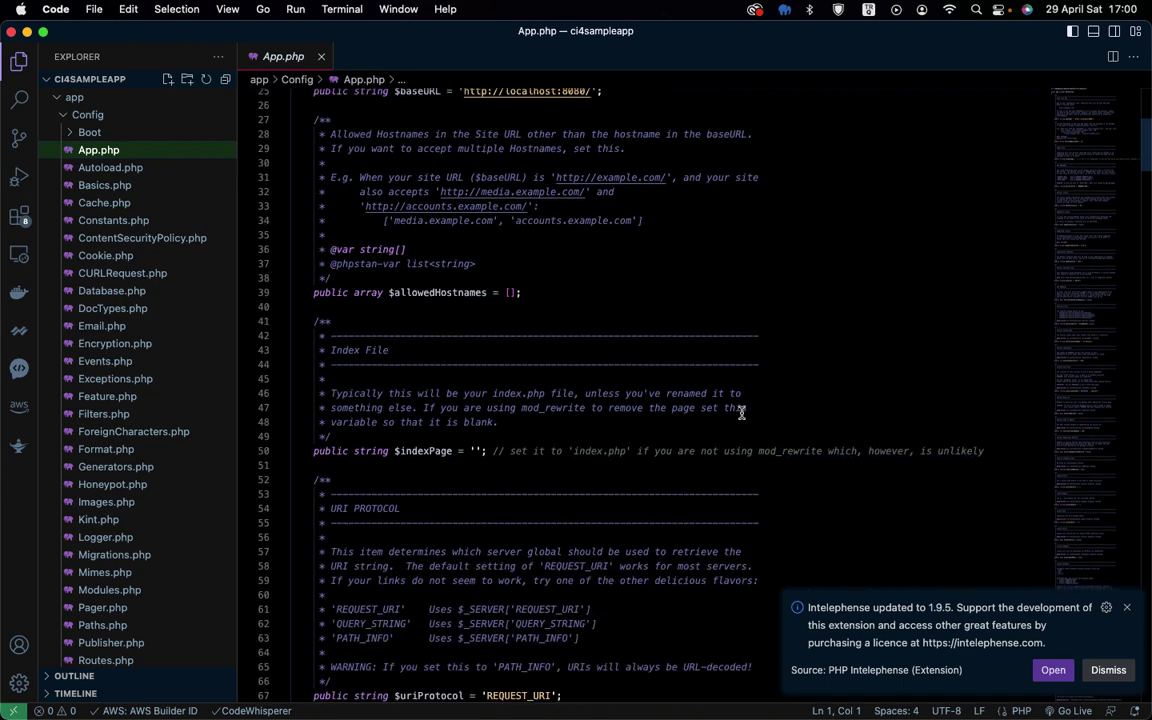
{"action": "scroll", "coordinate": [741, 412], "scroll_direction": "down", "scroll_amount": 3}
{"action": "scroll", "coordinate": [741, 412], "scroll_direction": "down", "scroll_amount": 12}
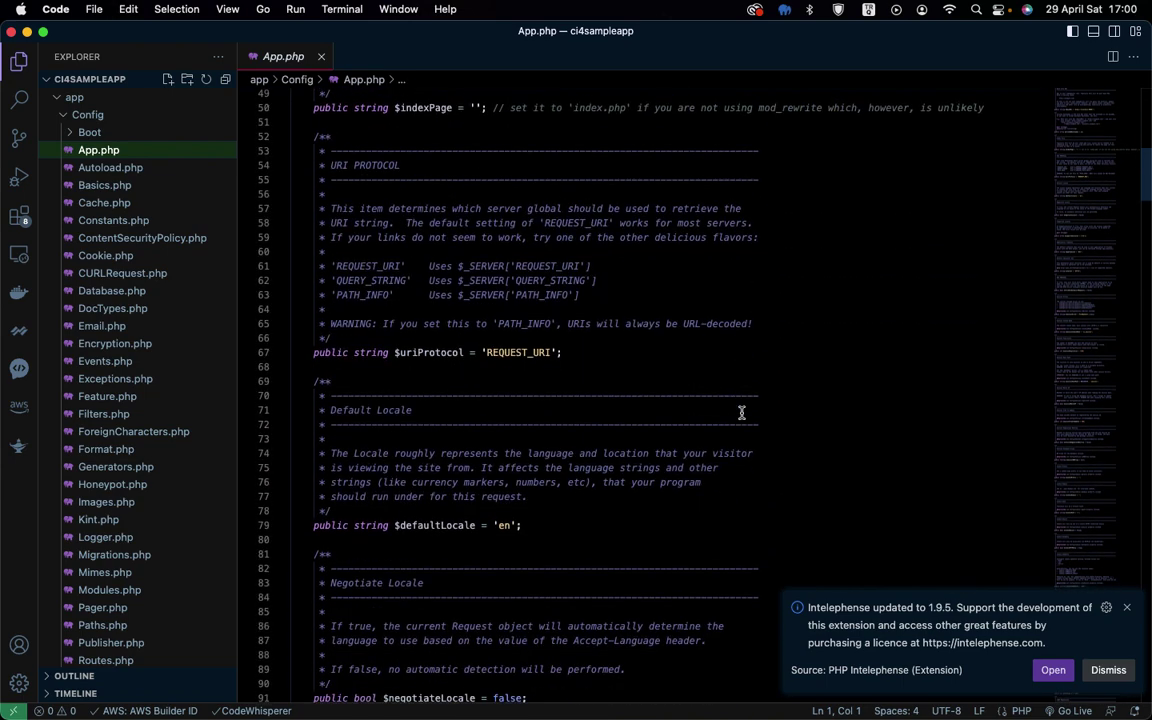
{"action": "scroll", "coordinate": [741, 412], "scroll_direction": "down", "scroll_amount": 10}
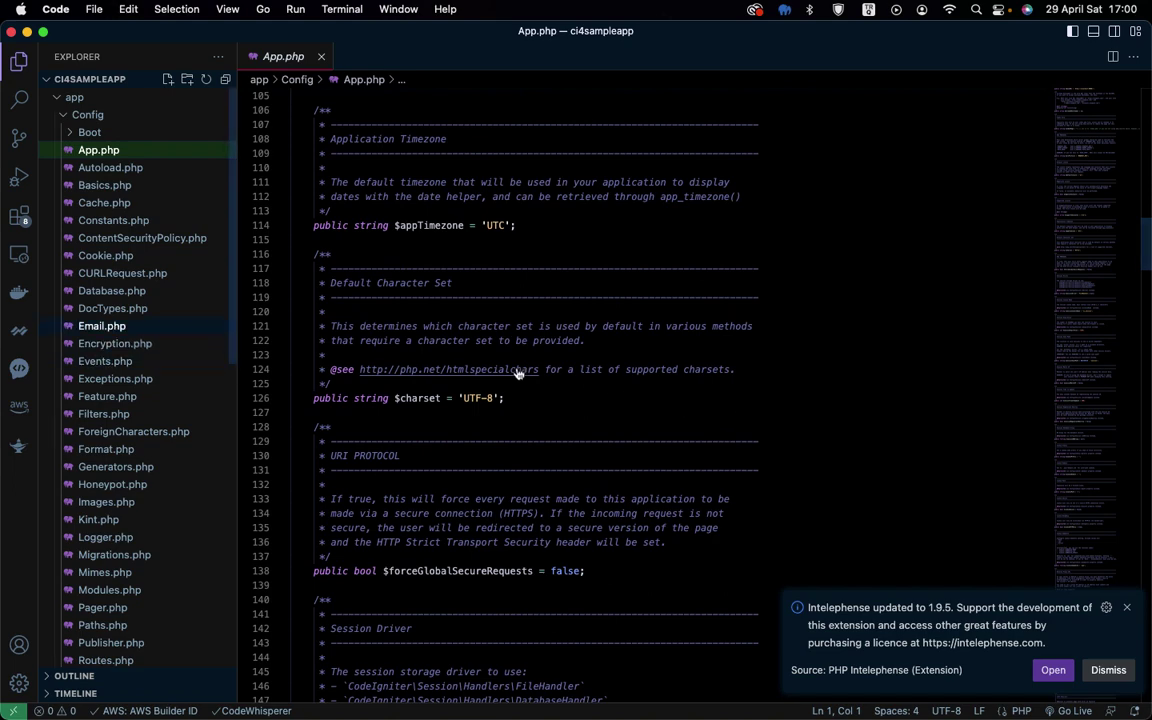
- Examine the database connection settings in app/Config/Database.php and close the file
{"action": "left_click", "coordinate": [150, 290]}
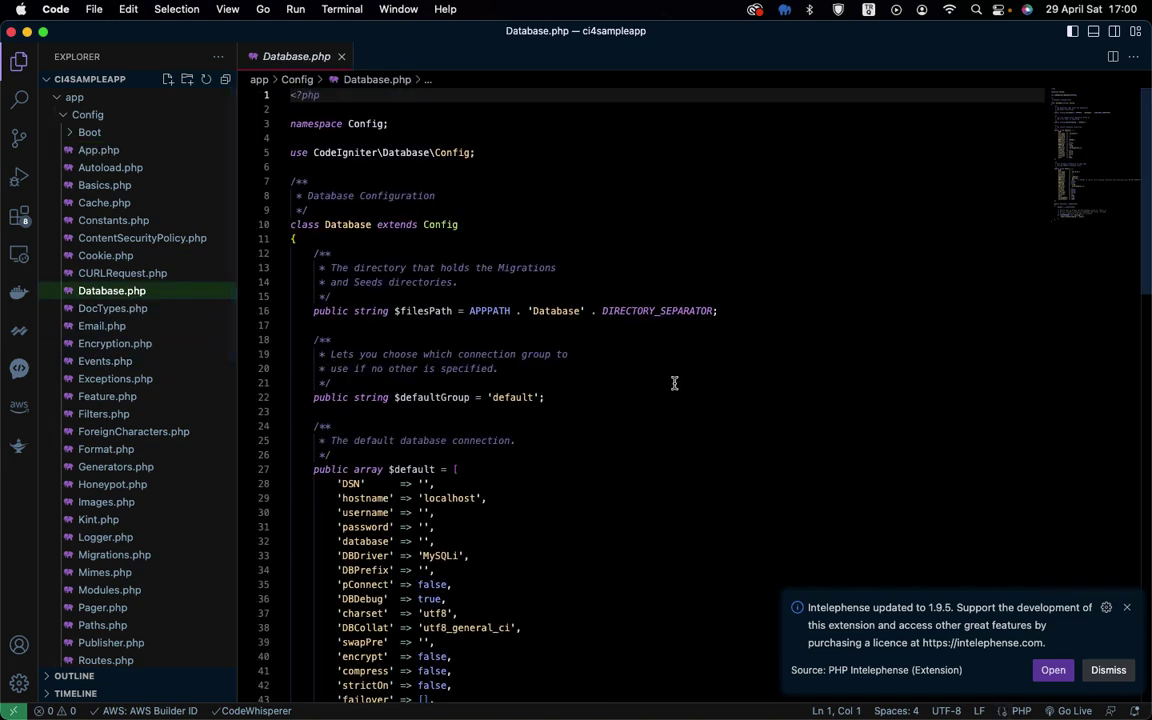
{"action": "scroll", "coordinate": [674, 383], "scroll_direction": "down", "scroll_amount": 10}
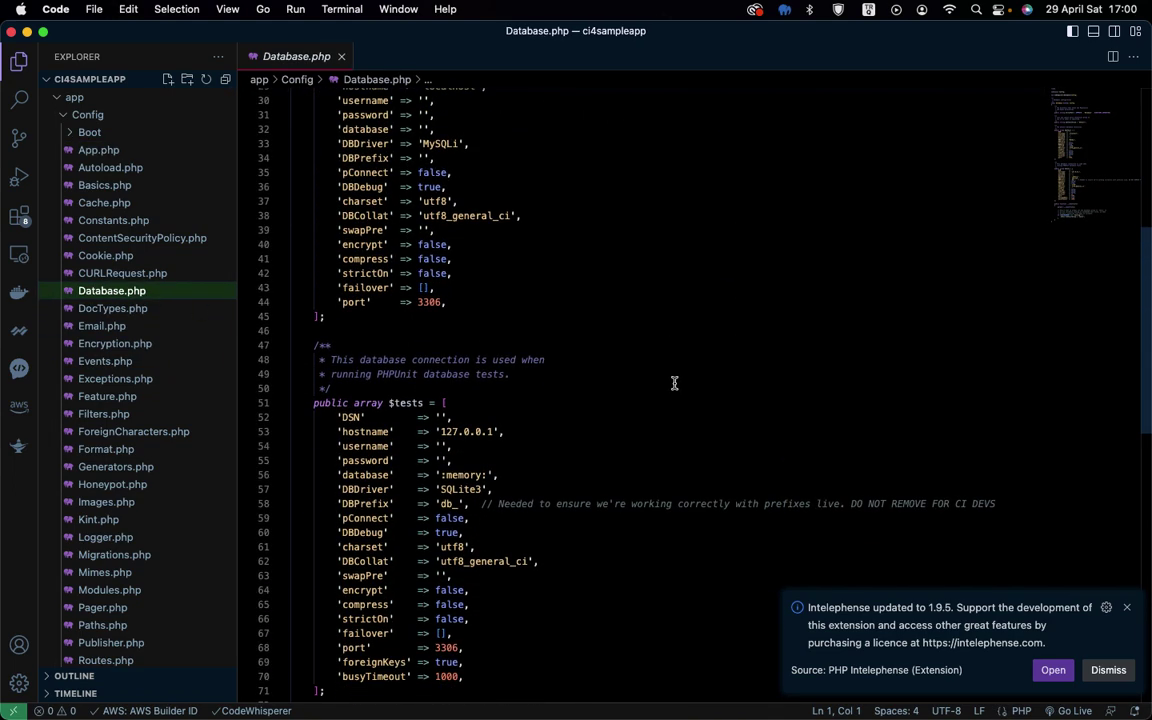
{"action": "scroll", "coordinate": [674, 383], "scroll_direction": "down", "scroll_amount": 15}
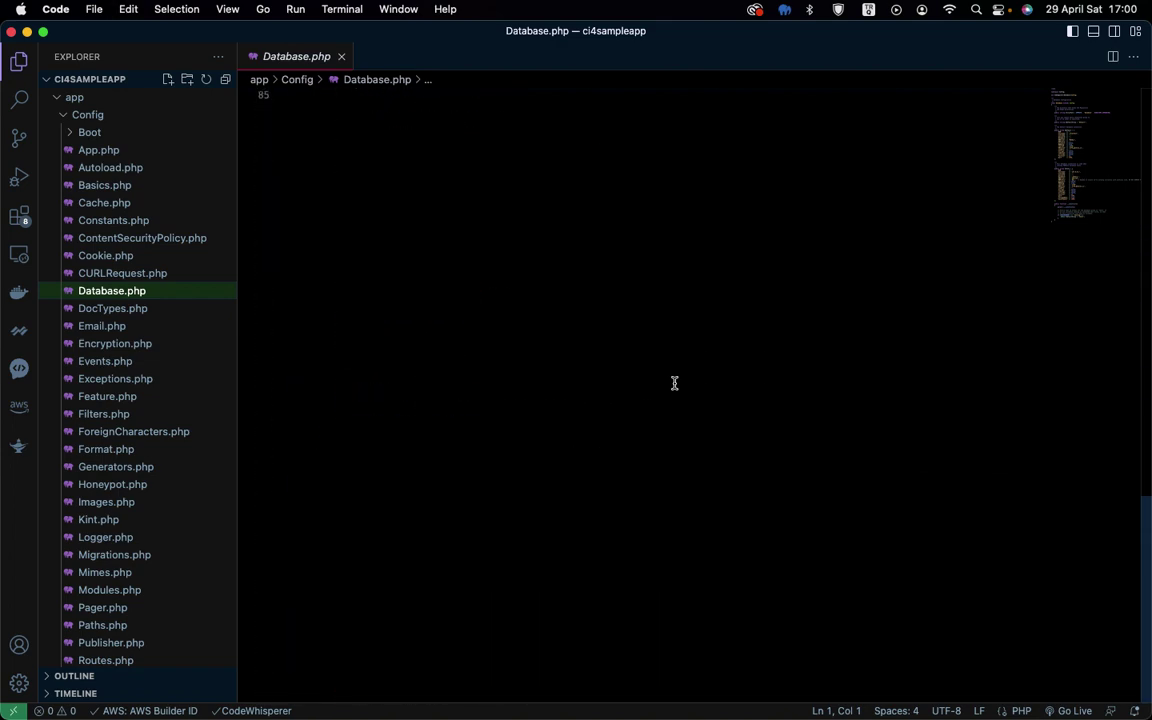
{"action": "left_click", "coordinate": [341, 56]}
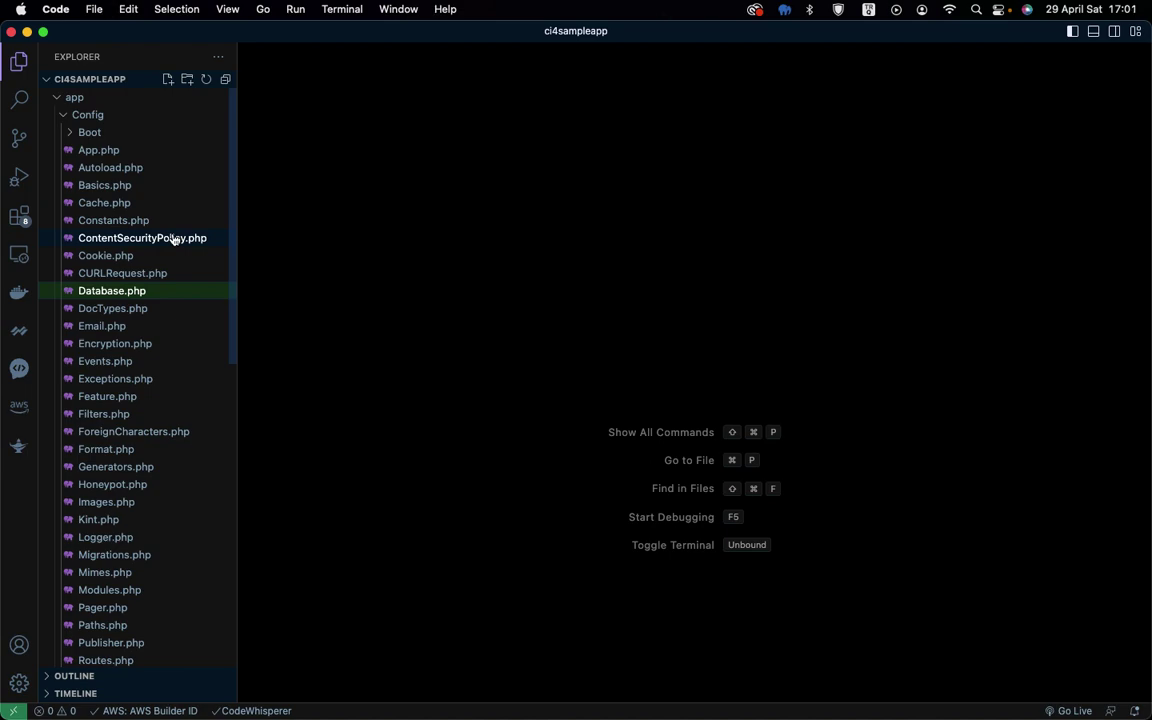
- Examine the router setup and the cities and countries route groups in app/Config/Routes.php
{"action": "scroll", "coordinate": [135, 600], "scroll_direction": "down", "scroll_amount": 2}
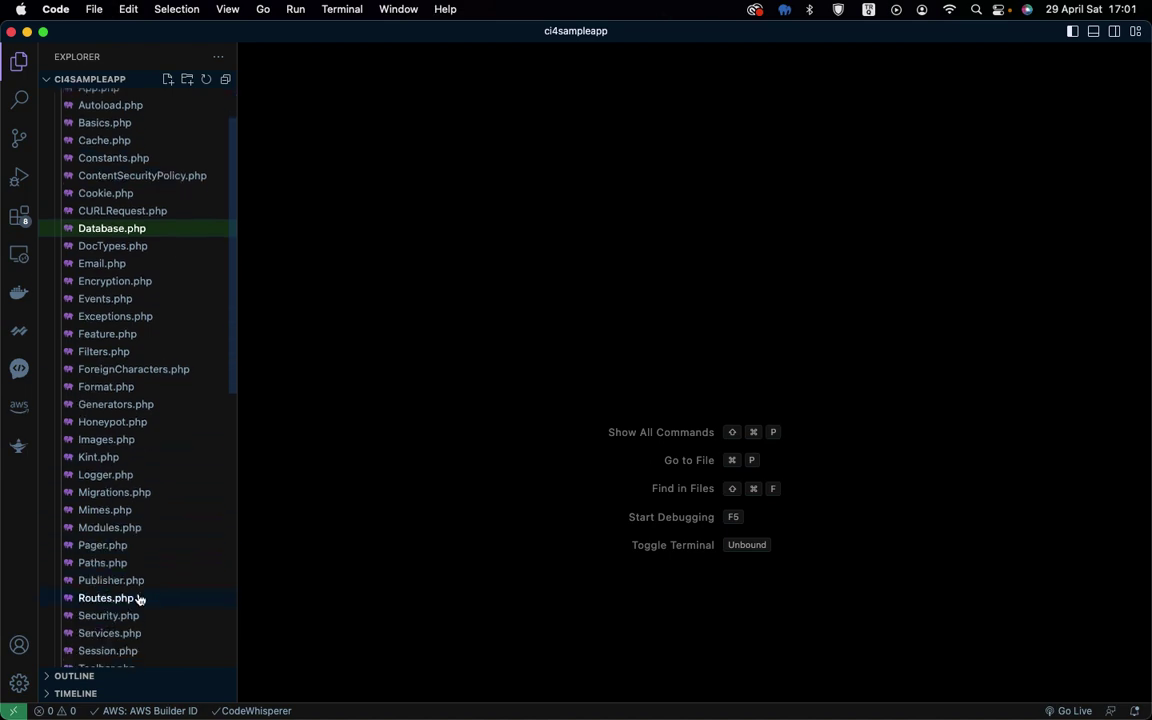
{"action": "left_click", "coordinate": [129, 600]}
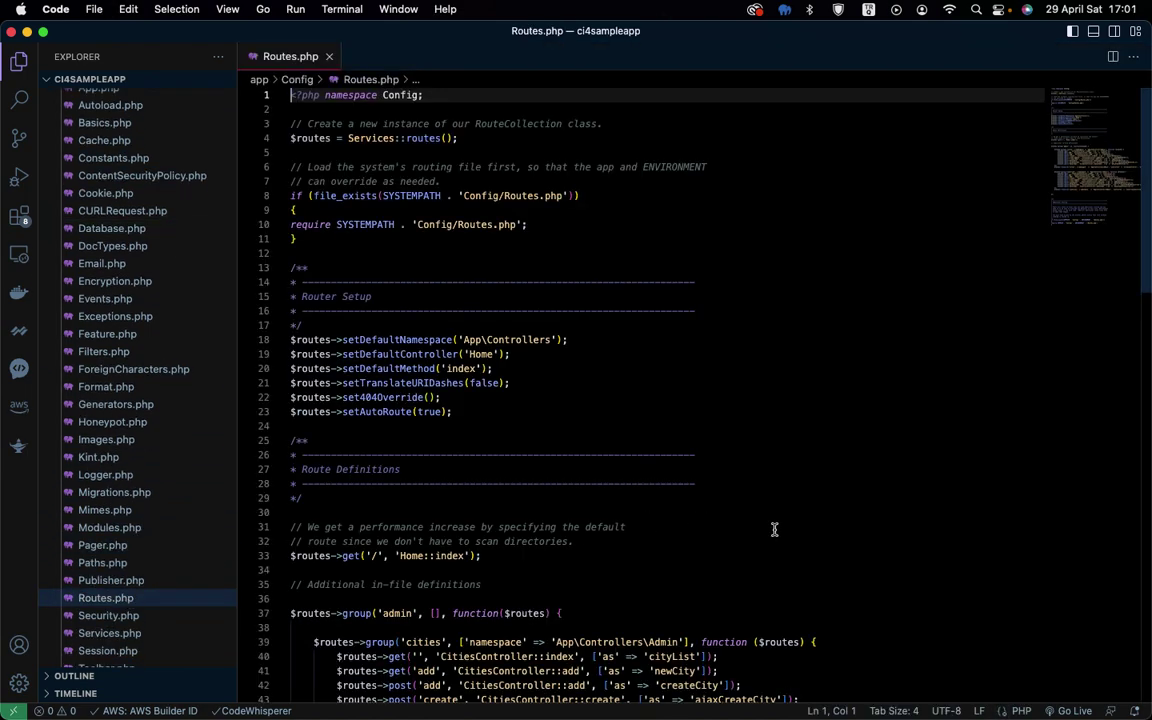
{"action": "scroll", "coordinate": [771, 530], "scroll_direction": "down", "scroll_amount": 3}
{"action": "scroll", "coordinate": [774, 530], "scroll_direction": "down", "scroll_amount": 8}
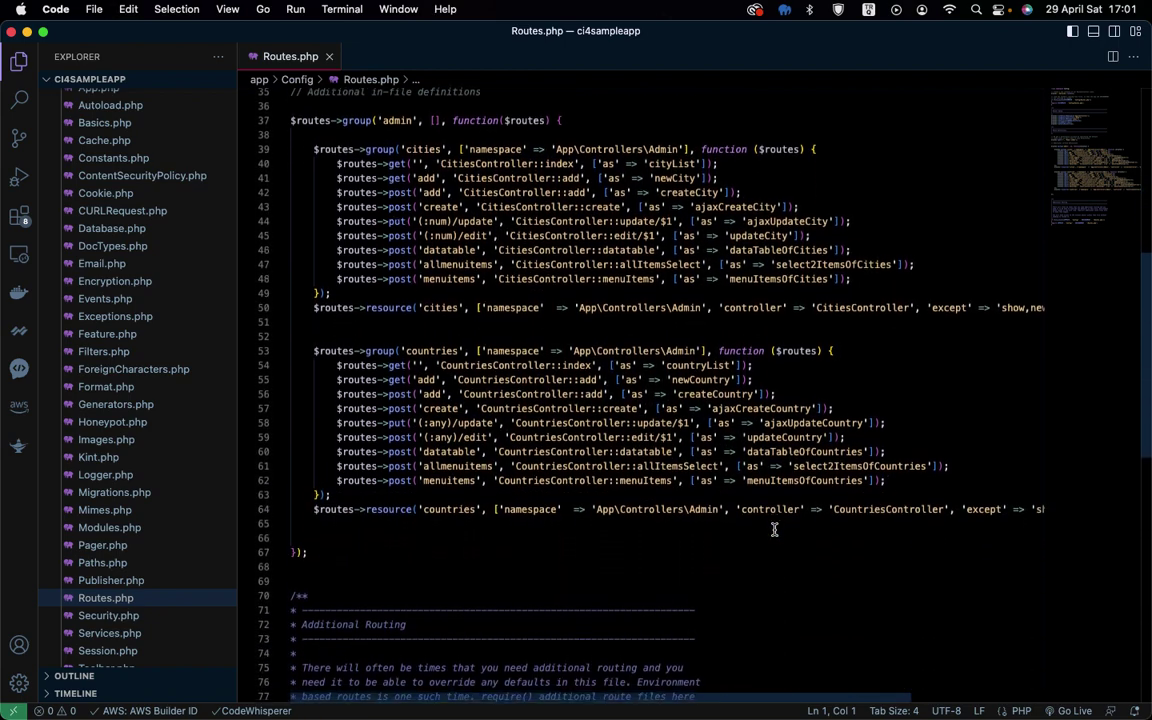
{"action": "scroll", "coordinate": [774, 530], "scroll_direction": "up", "scroll_amount": 4}
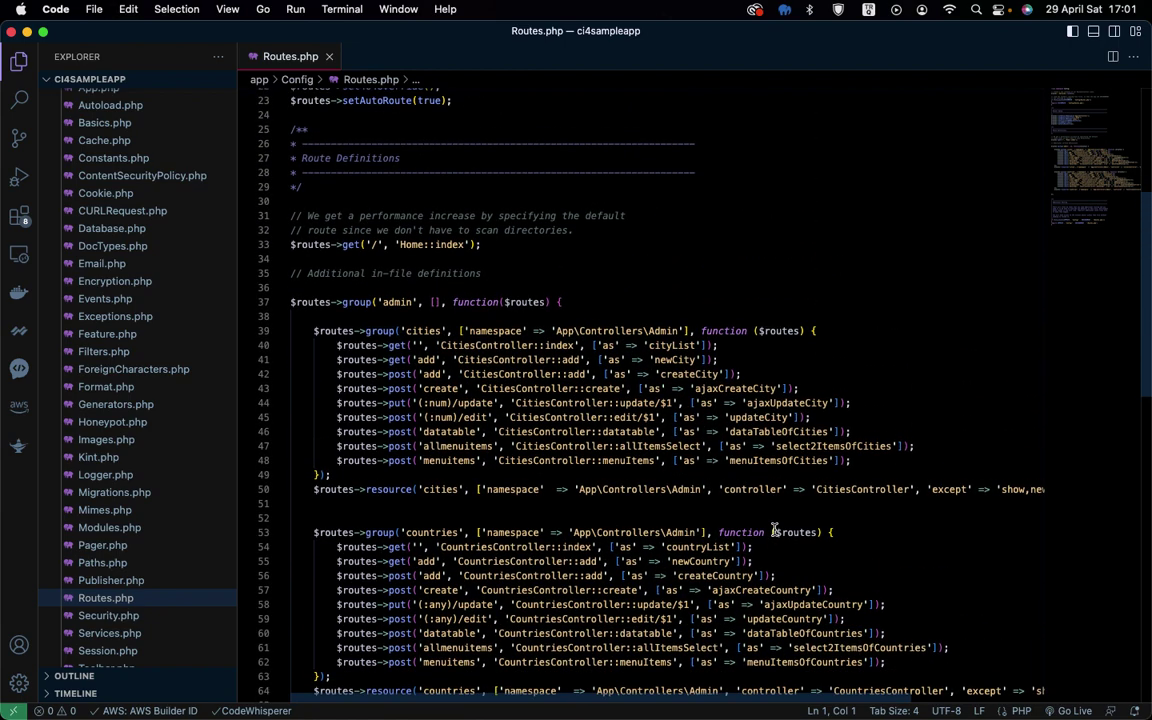
{"action": "scroll", "coordinate": [774, 530], "scroll_direction": "up", "scroll_amount": 6}
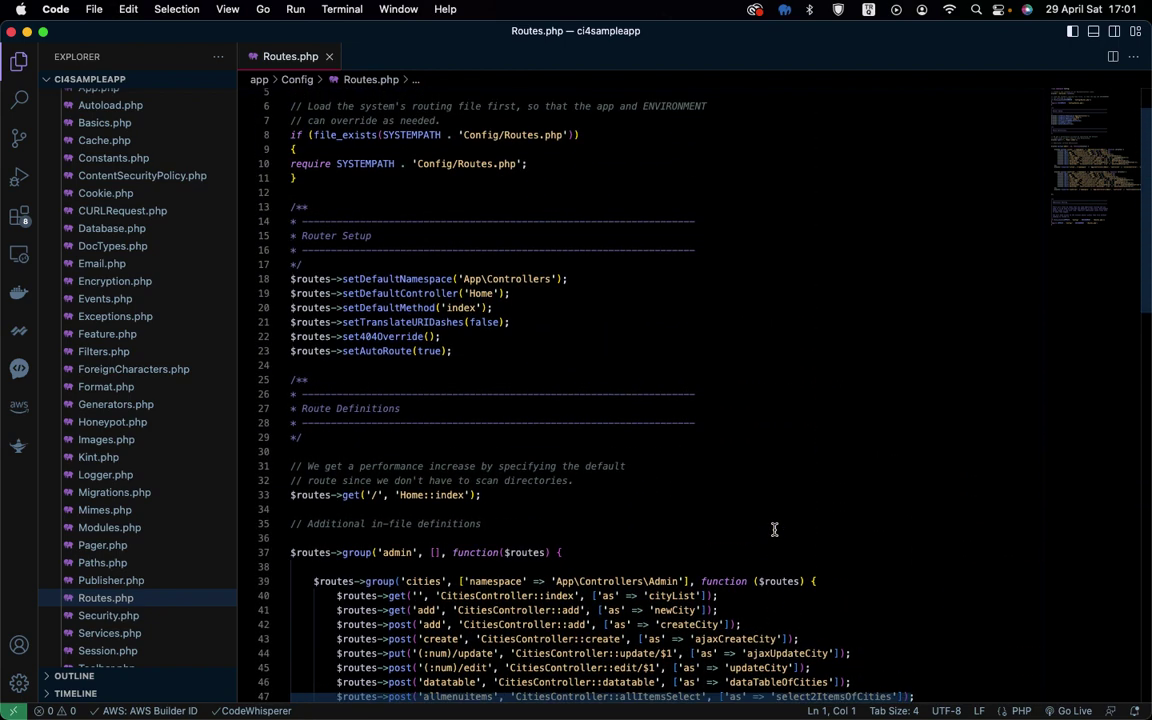
{"action": "scroll", "coordinate": [774, 530], "scroll_direction": "down", "scroll_amount": 6}
{"action": "scroll", "coordinate": [774, 530], "scroll_direction": "down", "scroll_amount": 2}
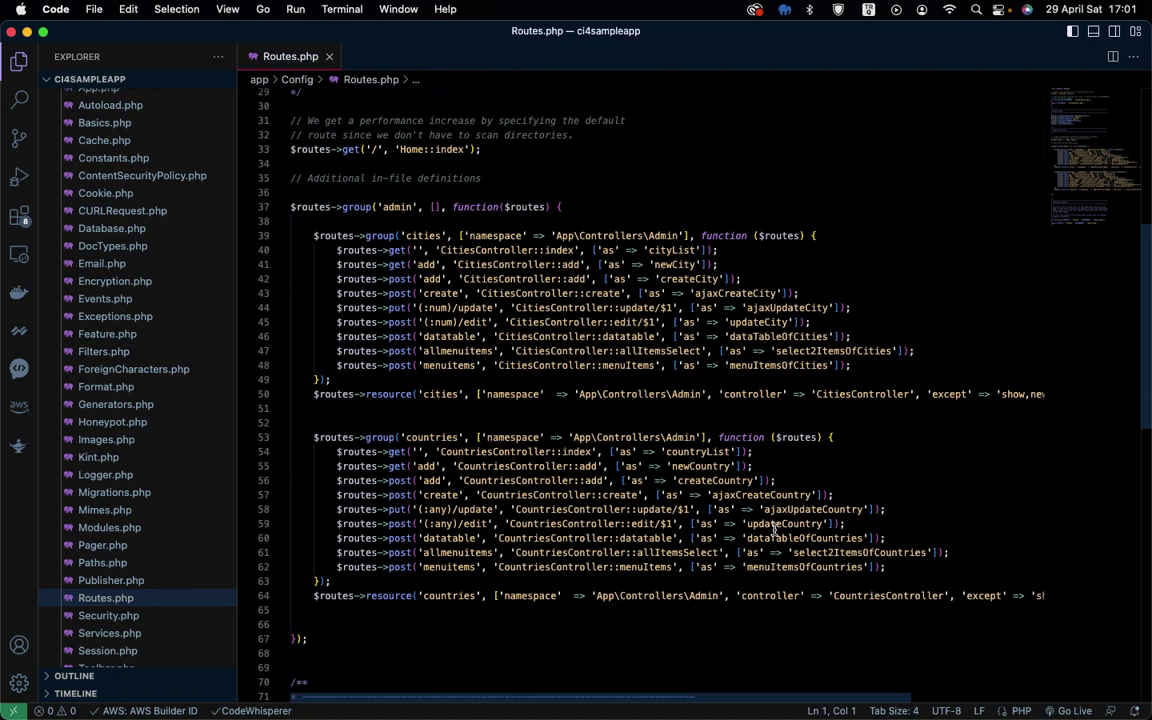
- Open a new terminal in the project and start the built-in web server with php spark serve
{"action": "left_click", "coordinate": [342, 9]}
{"action": "left_click", "coordinate": [372, 31]}
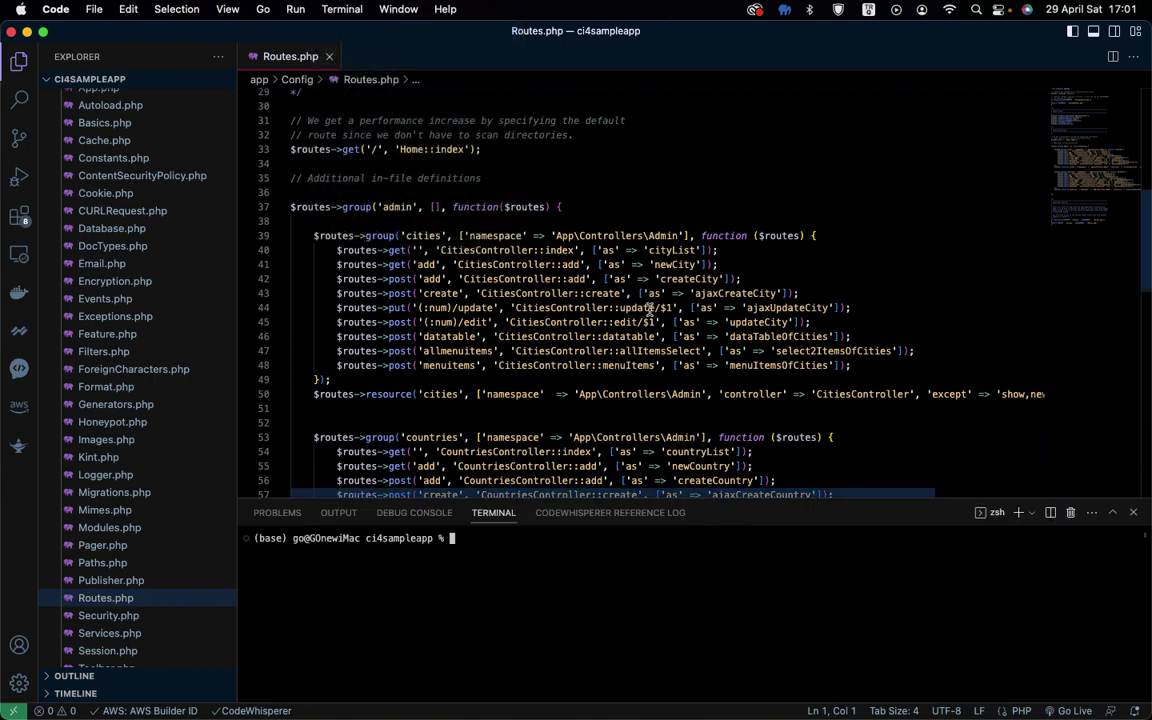
{"action": "type", "text": "php spark serve"}
{"action": "key", "text": "Return"}
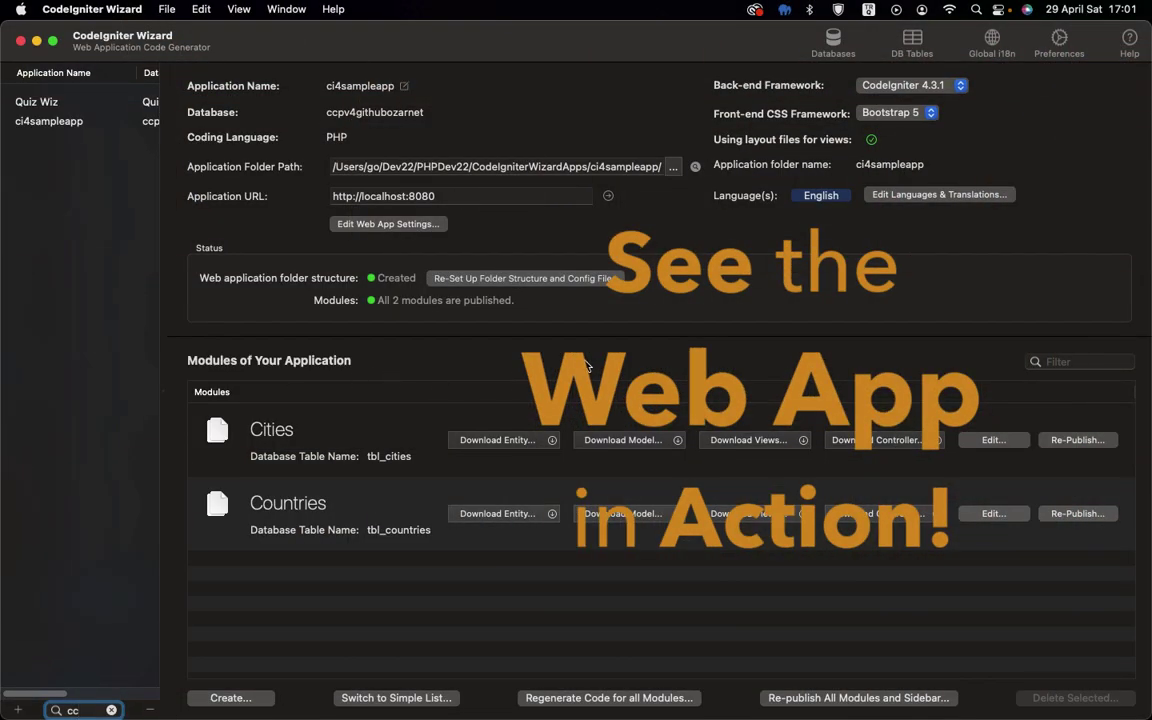
{"action": "left_click", "coordinate": [608, 196]}
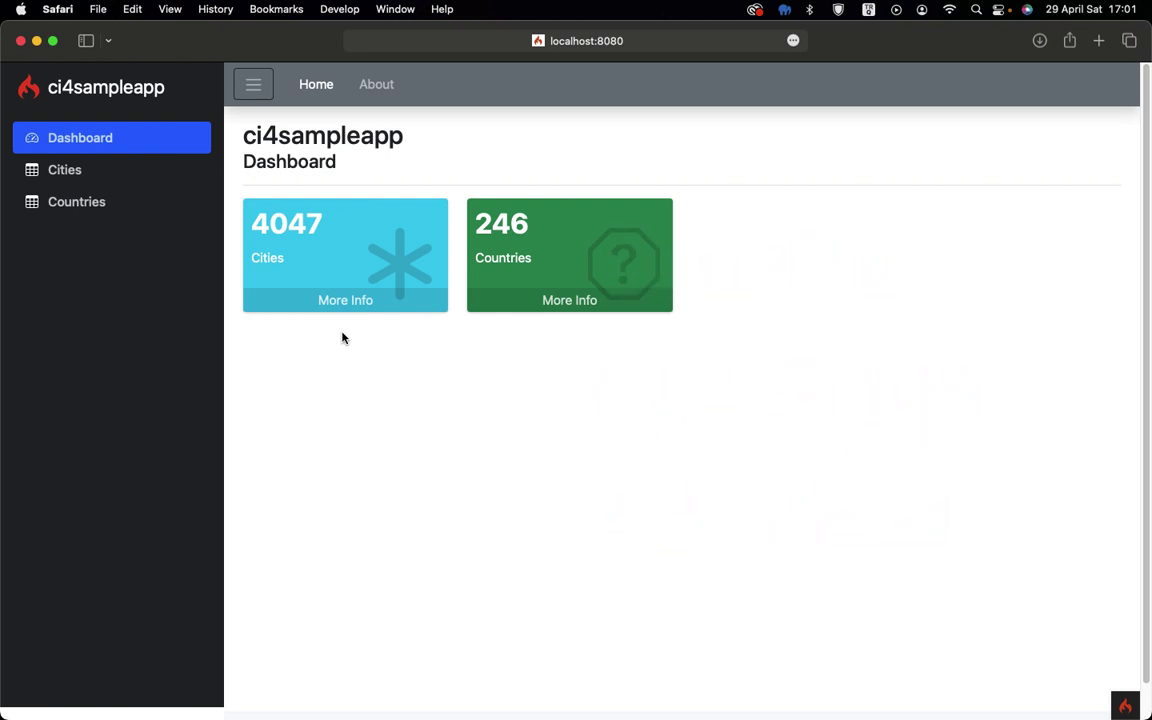
{"action": "left_click", "coordinate": [513, 309]}
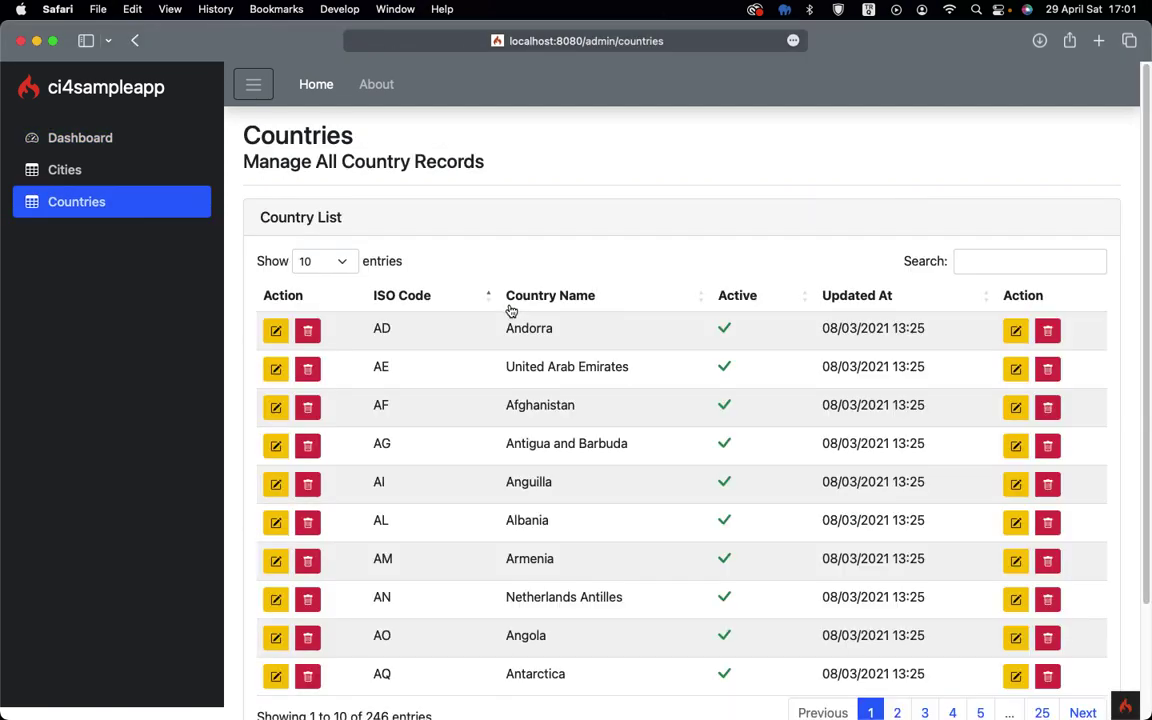
{"action": "scroll", "coordinate": [510, 311], "scroll_direction": "down", "scroll_amount": 3}
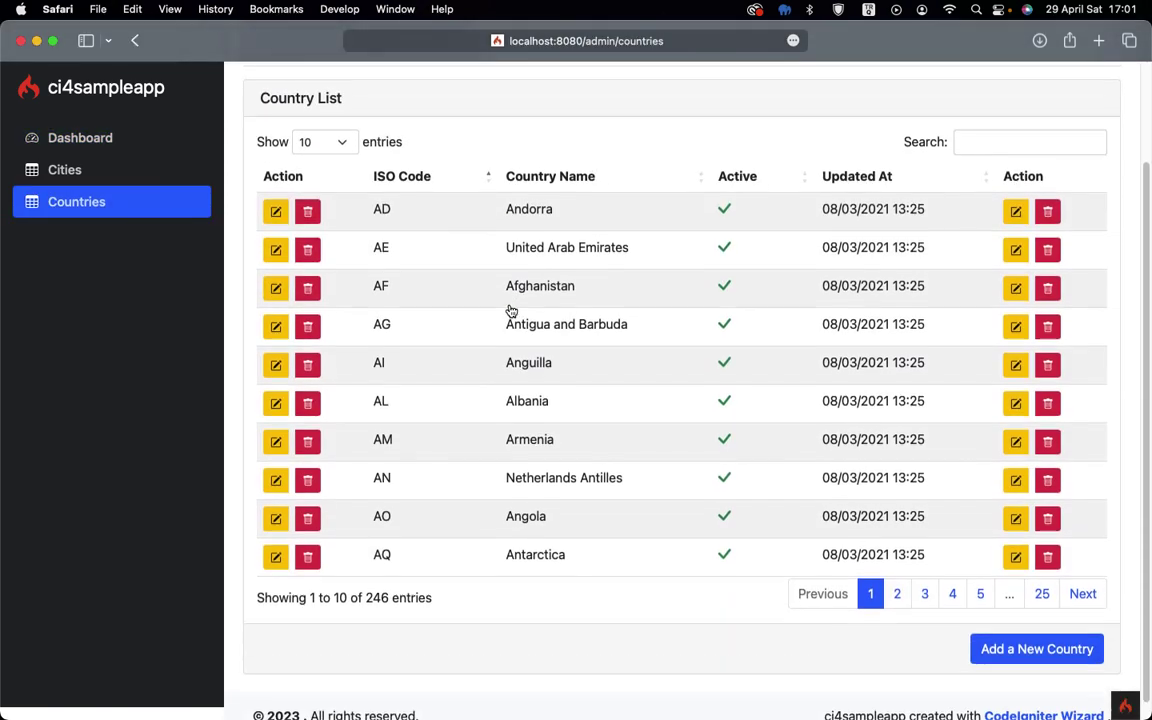
- Page through the country list from page 2 to page 6 and search it for Spain
{"action": "left_click", "coordinate": [895, 580]}
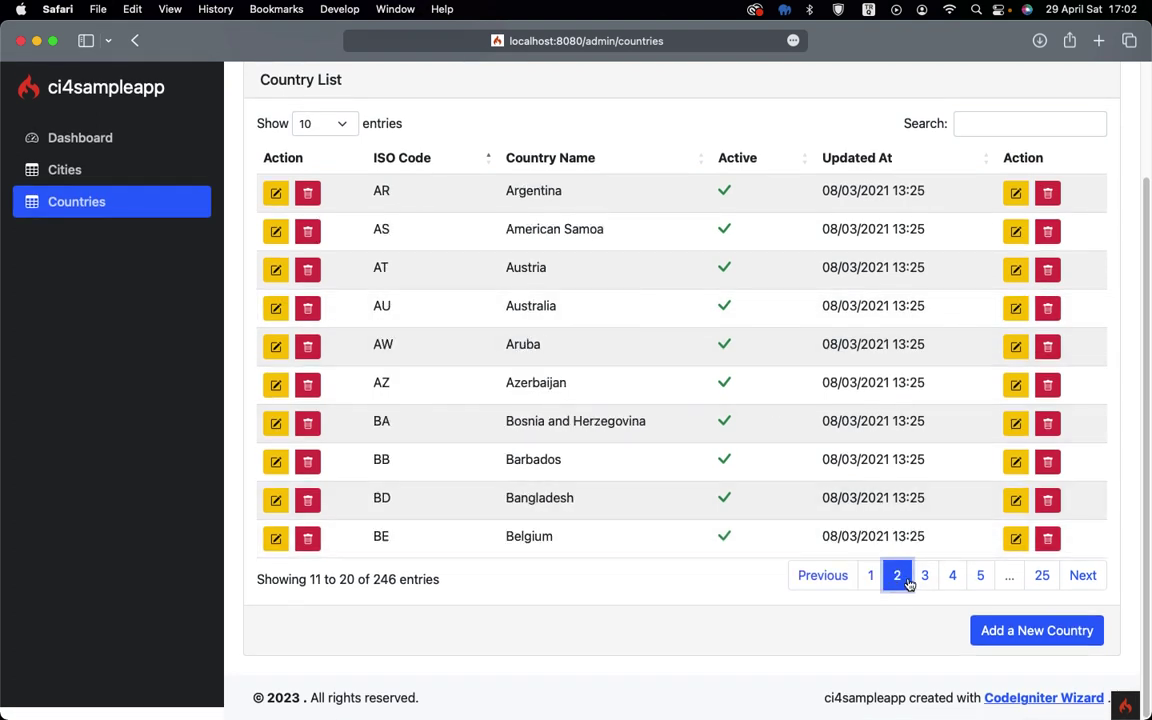
{"action": "left_click", "coordinate": [926, 578]}
{"action": "left_click", "coordinate": [952, 578]}
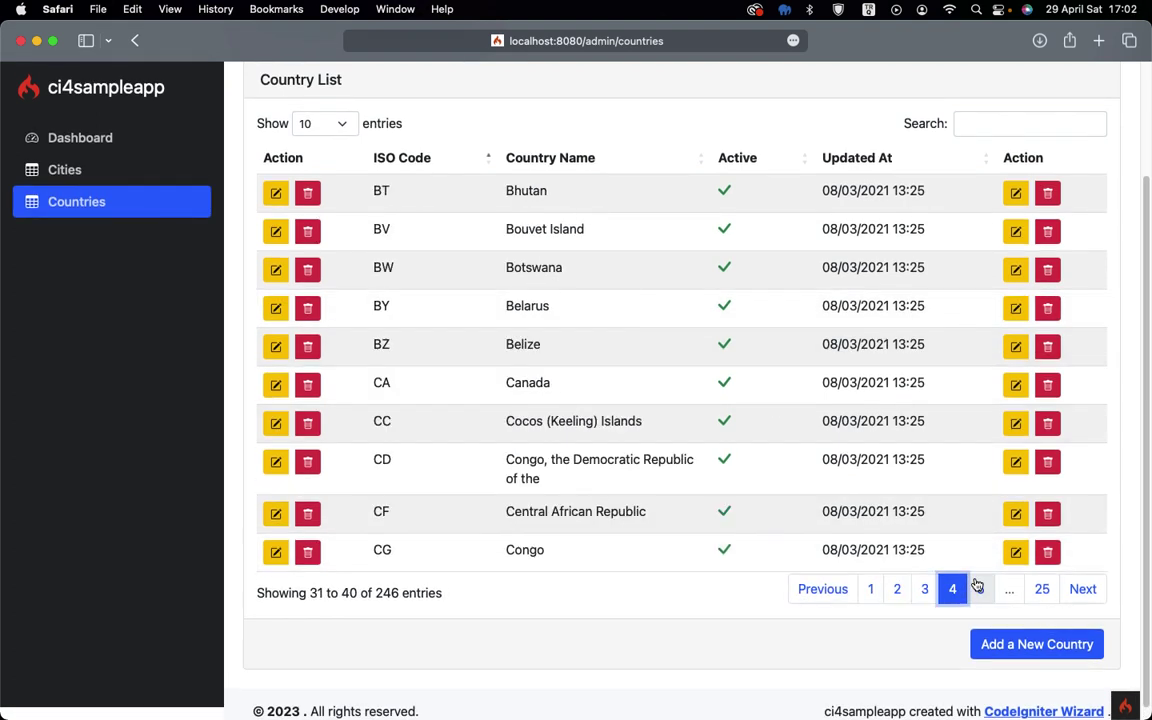
{"action": "left_click", "coordinate": [977, 578]}
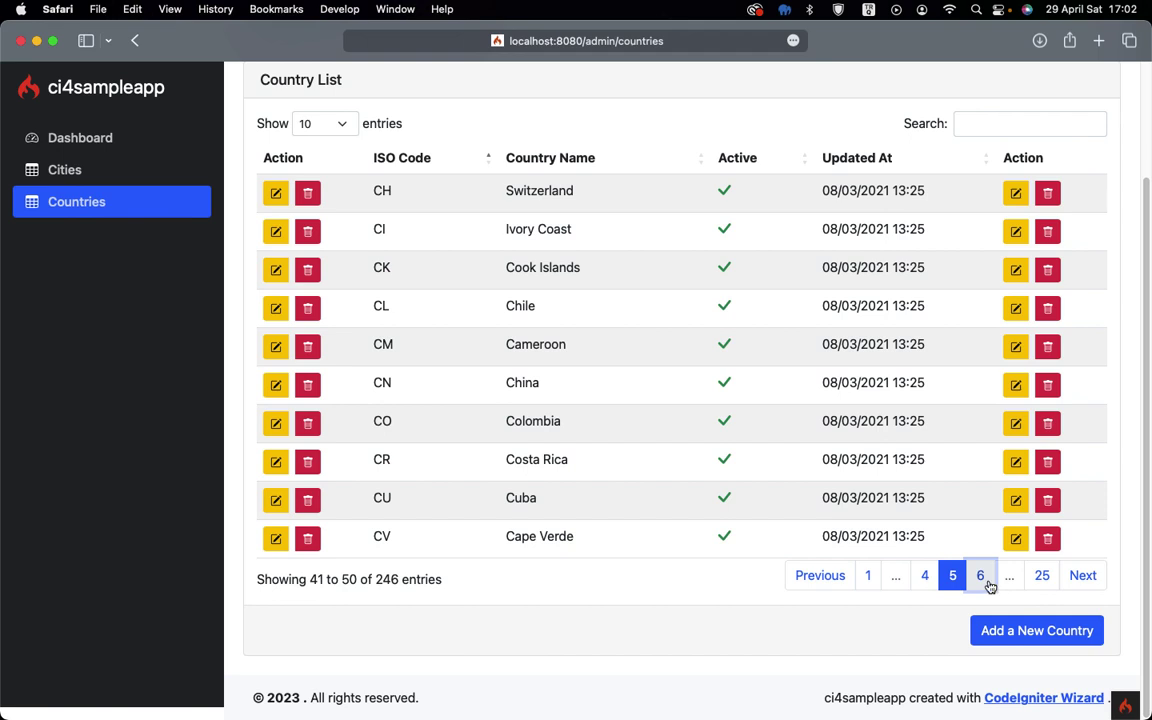
{"action": "left_click", "coordinate": [986, 586]}
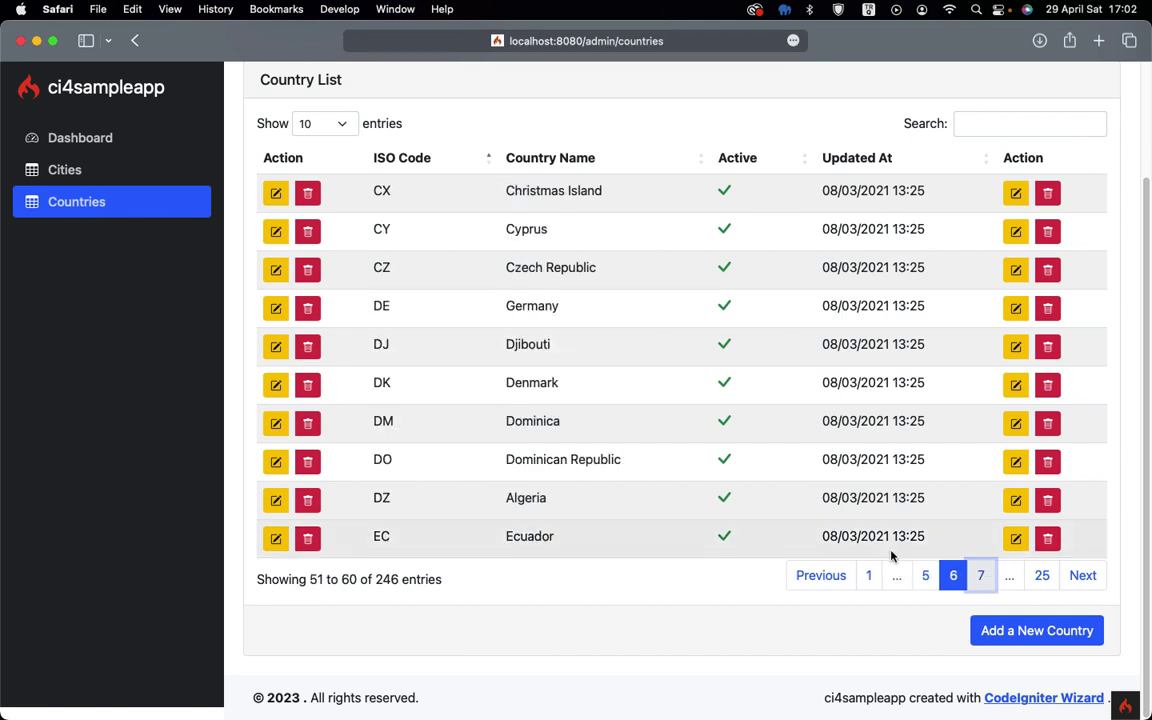
{"action": "left_click", "coordinate": [1003, 124]}
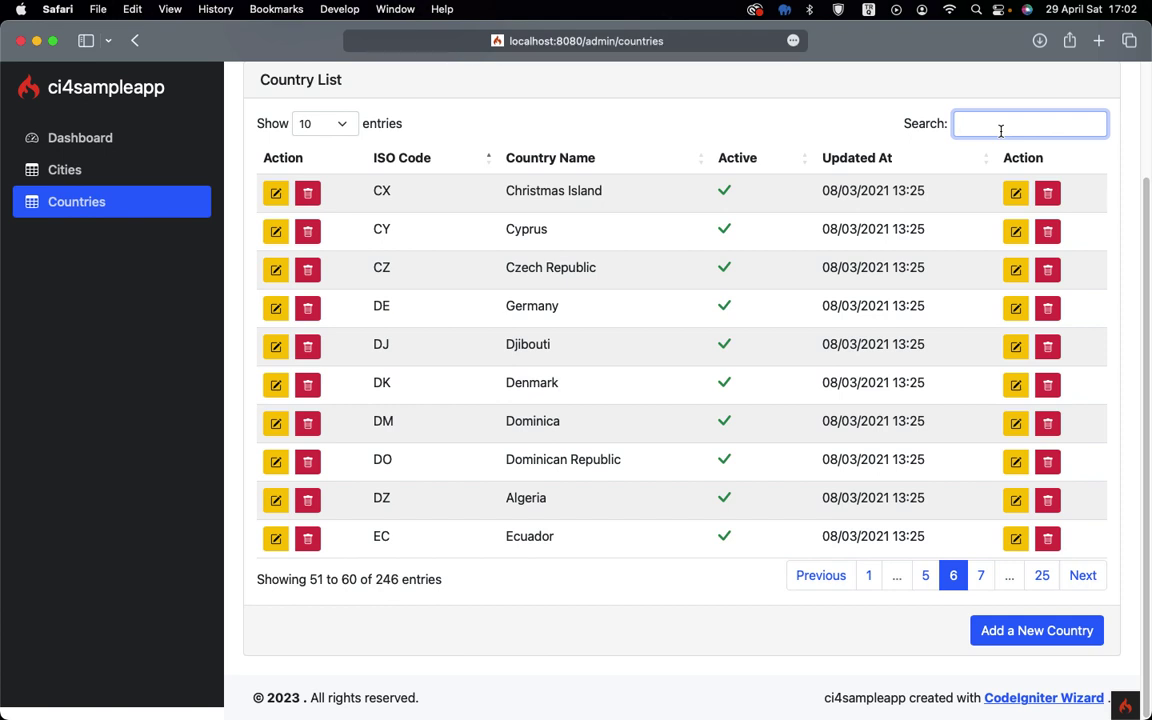
{"action": "type", "text": "Spain"}
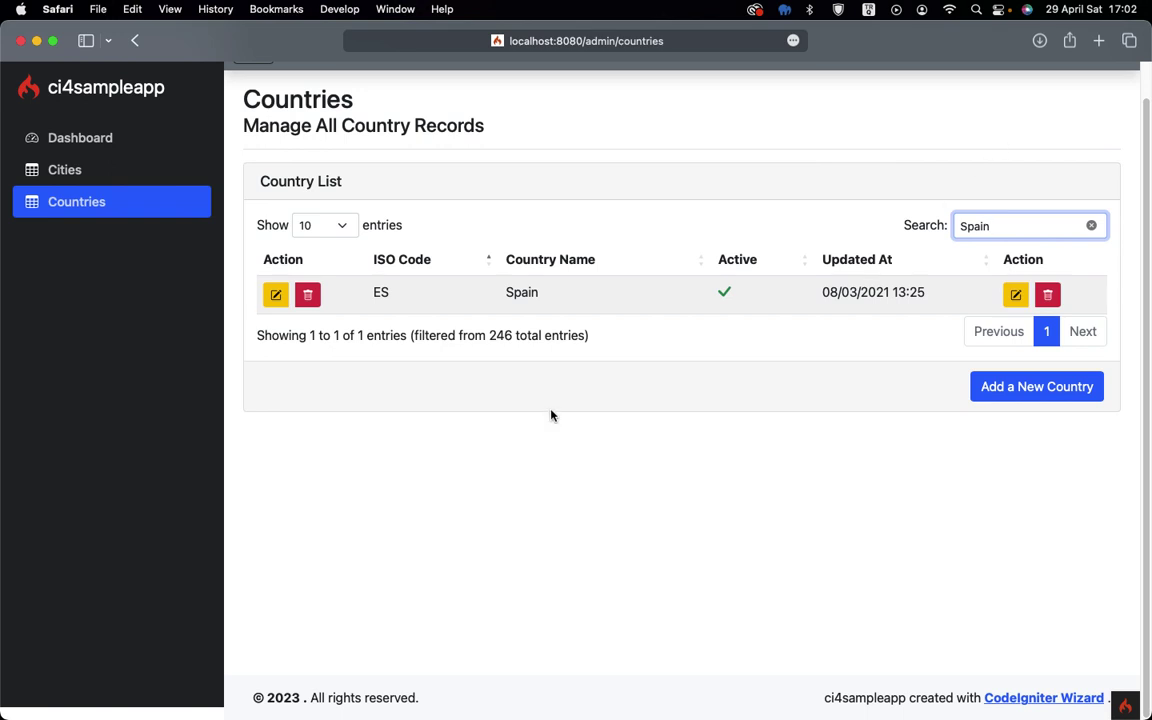
- Open the Web Inspector beside the Countries page, give the page more width and show the page's sources
{"action": "right_click", "coordinate": [429, 434]}
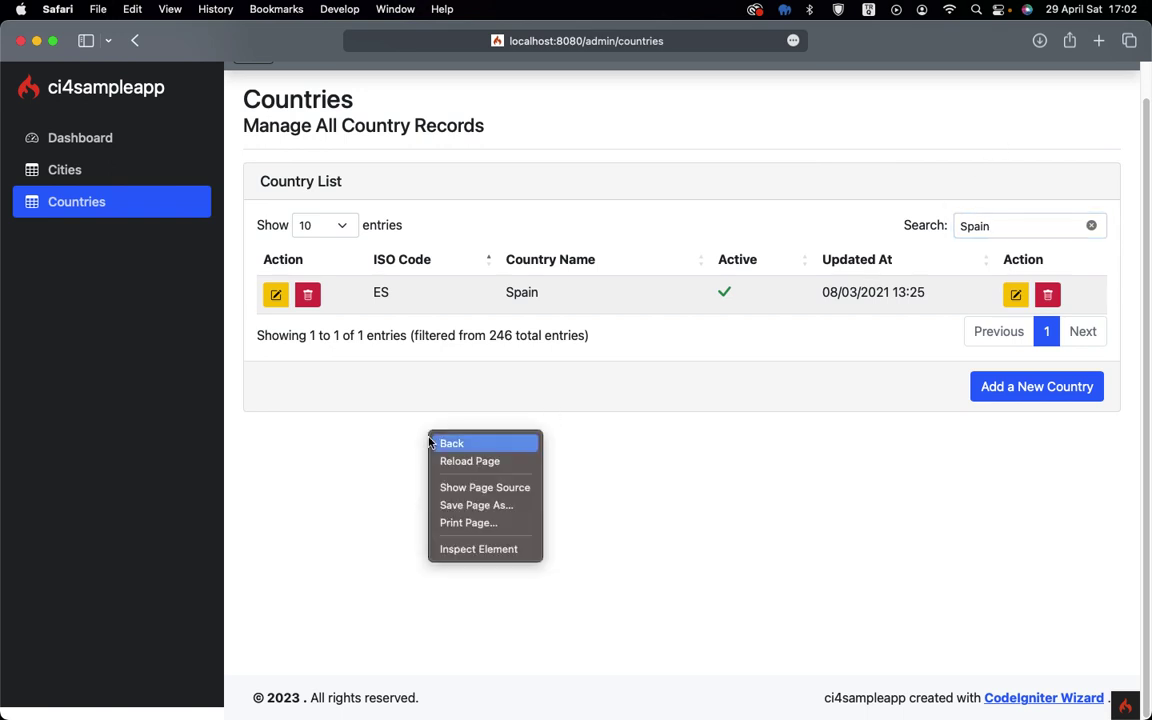
{"action": "left_click", "coordinate": [481, 549]}
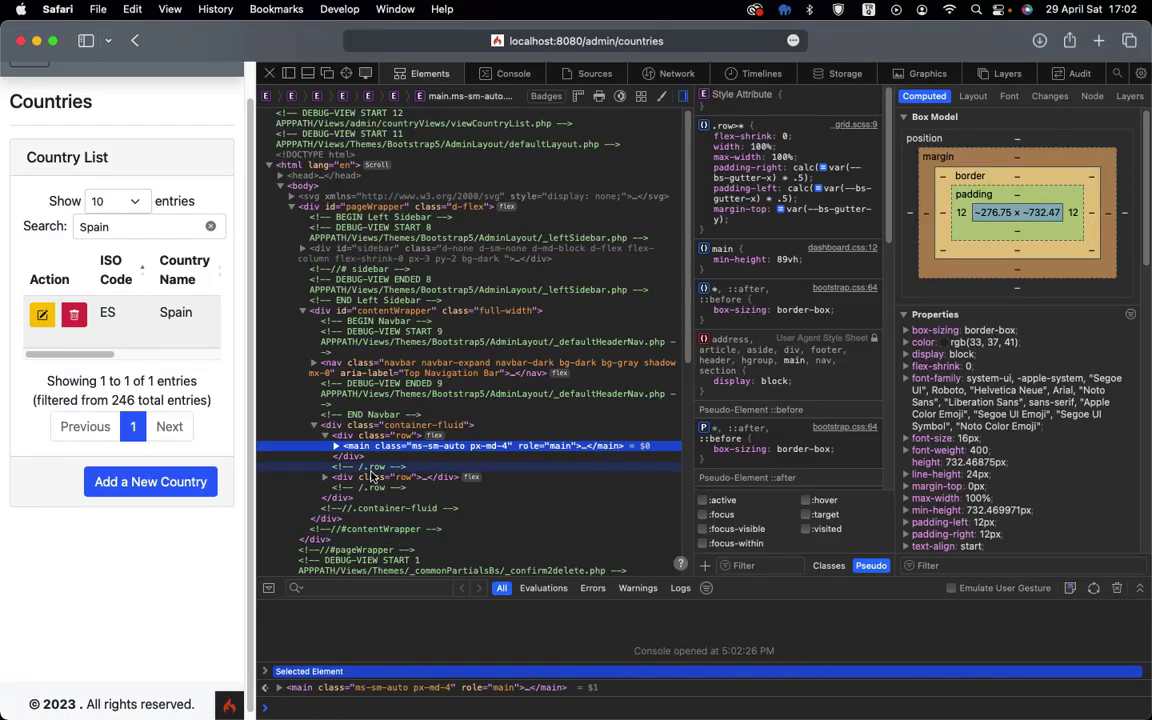
{"action": "left_click_drag", "start_coordinate": [243, 281], "coordinate": [450, 330]}
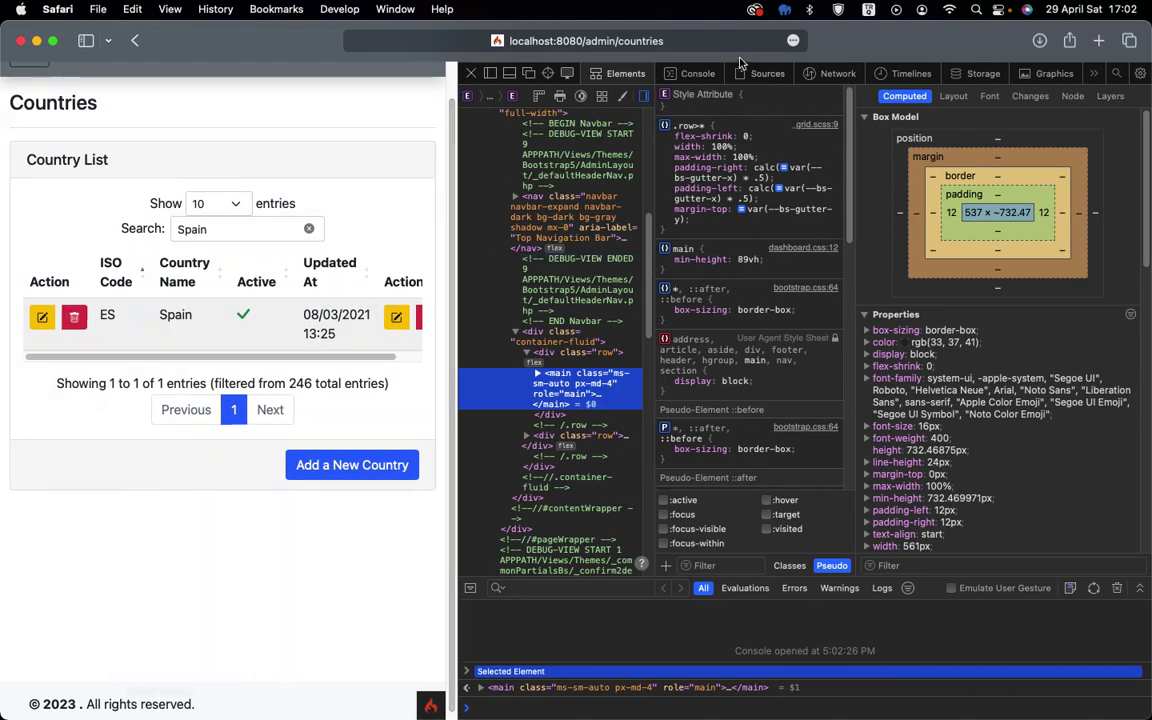
{"action": "left_click", "coordinate": [767, 74]}
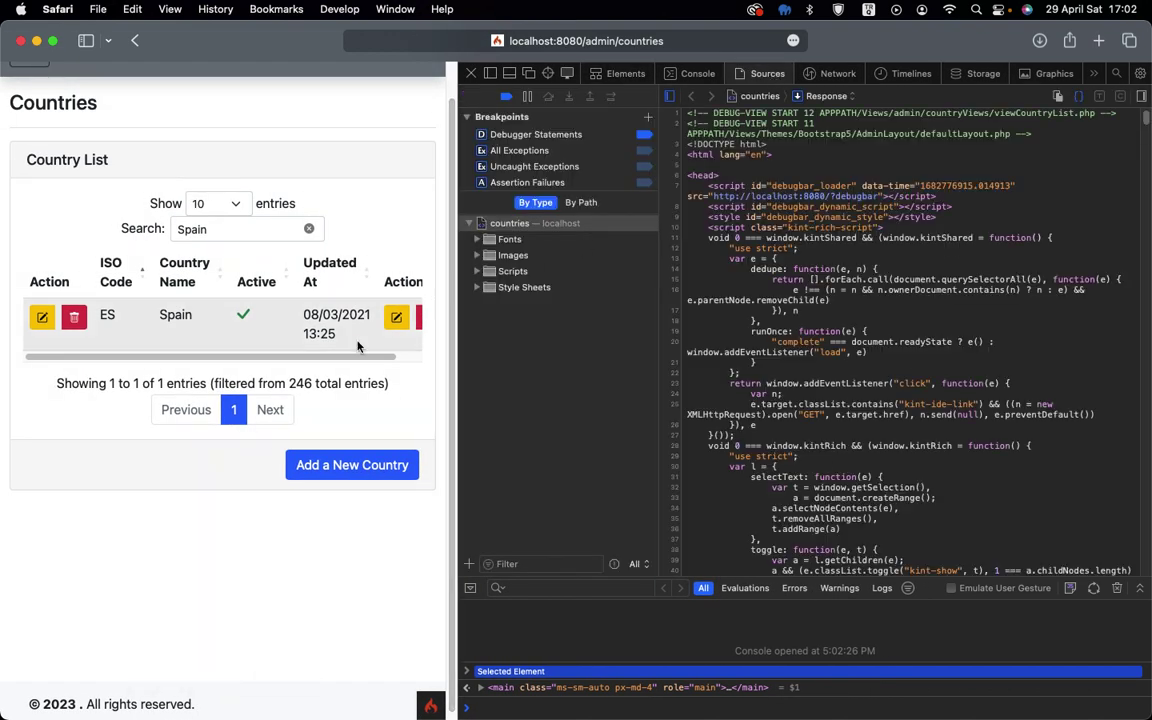
- Clear the Spain search and examine the resulting datatable XHR response, widening the web page area beside it
{"action": "left_click", "coordinate": [309, 228]}
{"action": "left_click", "coordinate": [477, 303]}
{"action": "left_click", "coordinate": [518, 322]}
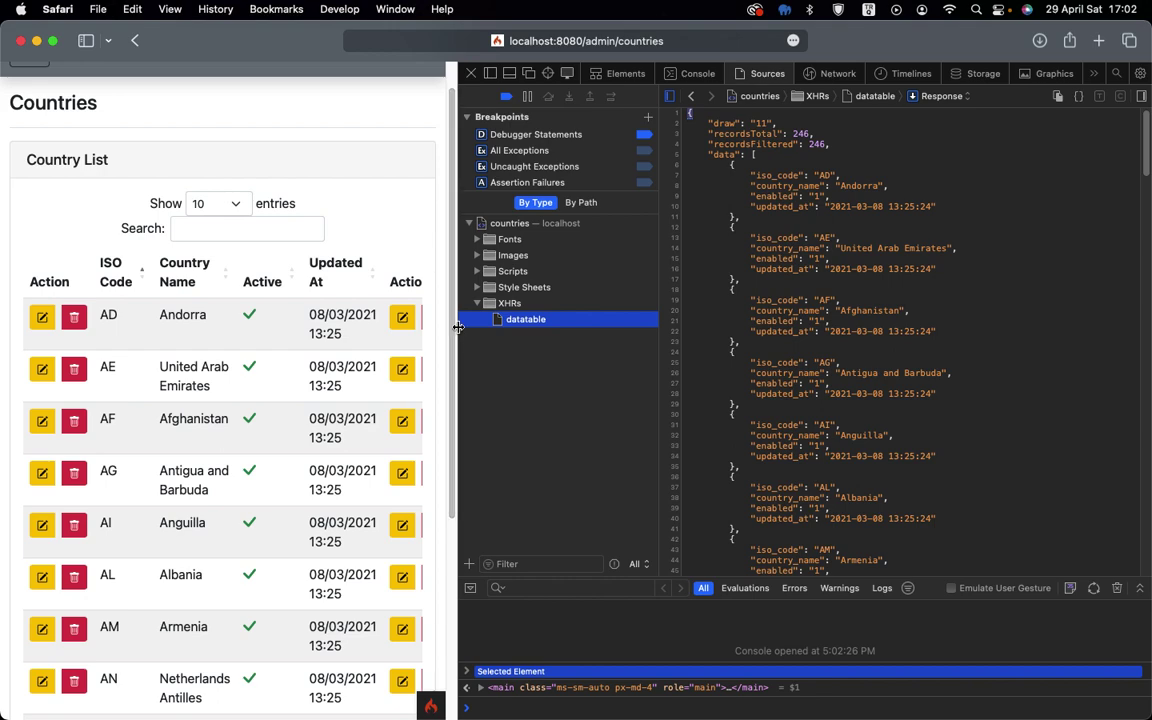
{"action": "left_click_drag", "start_coordinate": [457, 326], "coordinate": [535, 328]}
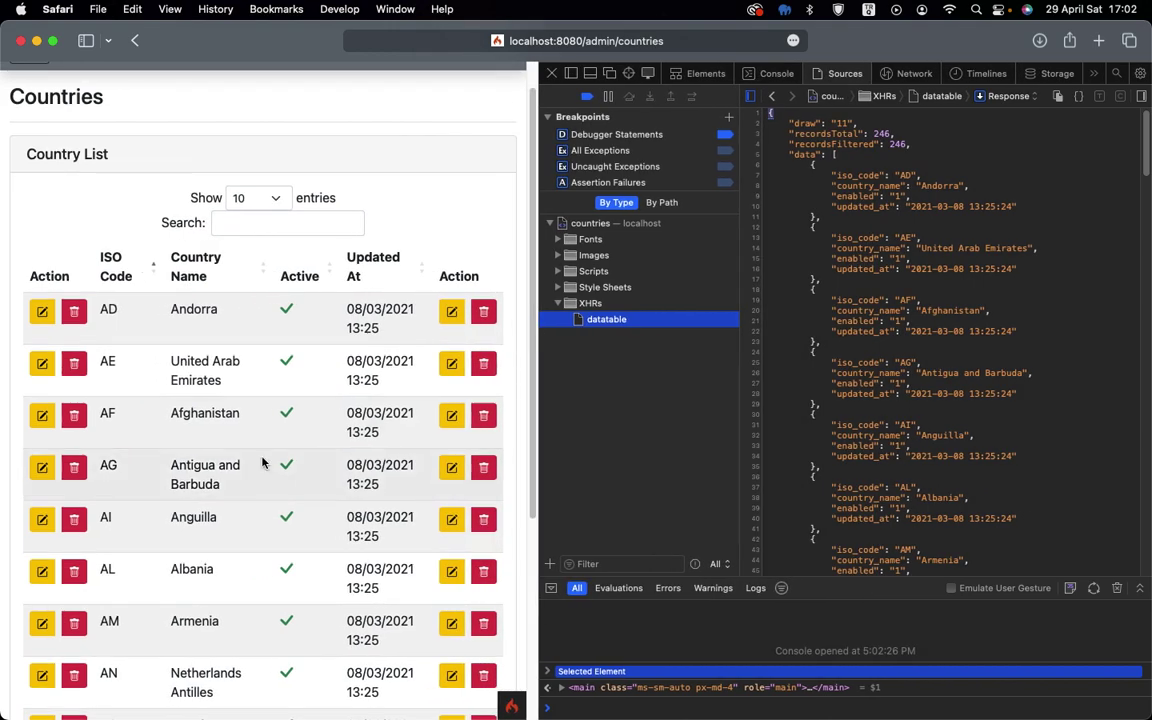
- Go to pages 5 and 6 of the country list and examine the newest datatable response
{"action": "scroll", "coordinate": [263, 461], "scroll_direction": "down", "scroll_amount": 5}
{"action": "left_click", "coordinate": [296, 556]}
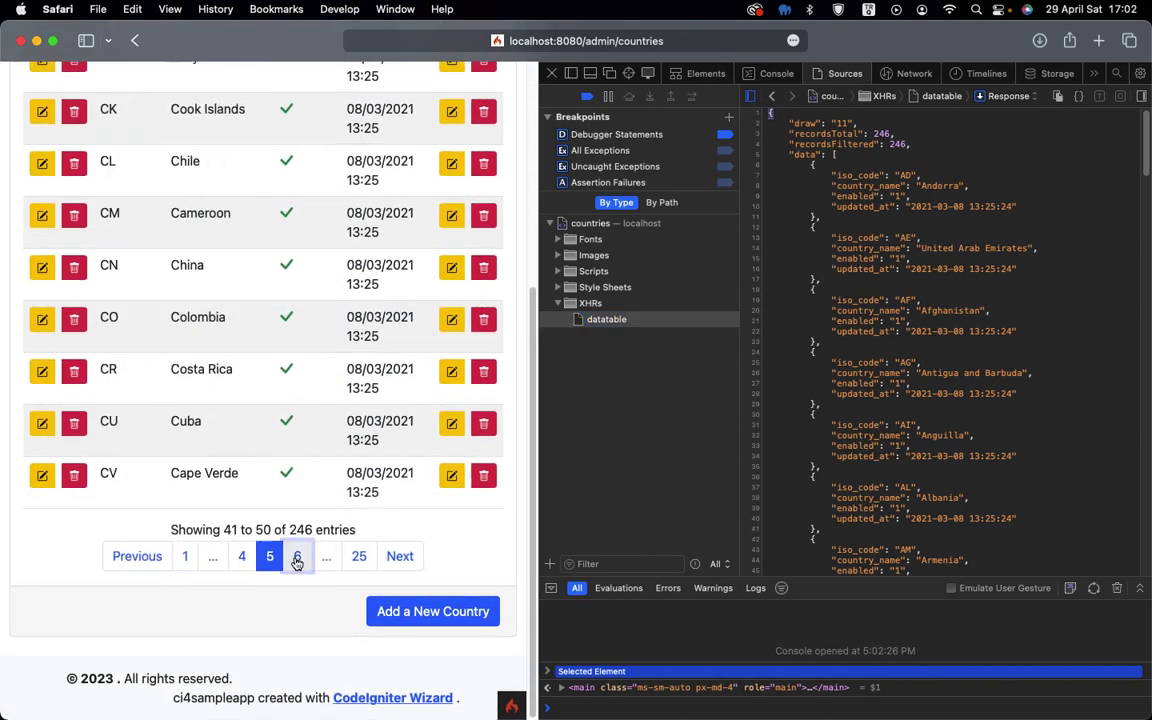
{"action": "left_click", "coordinate": [298, 560]}
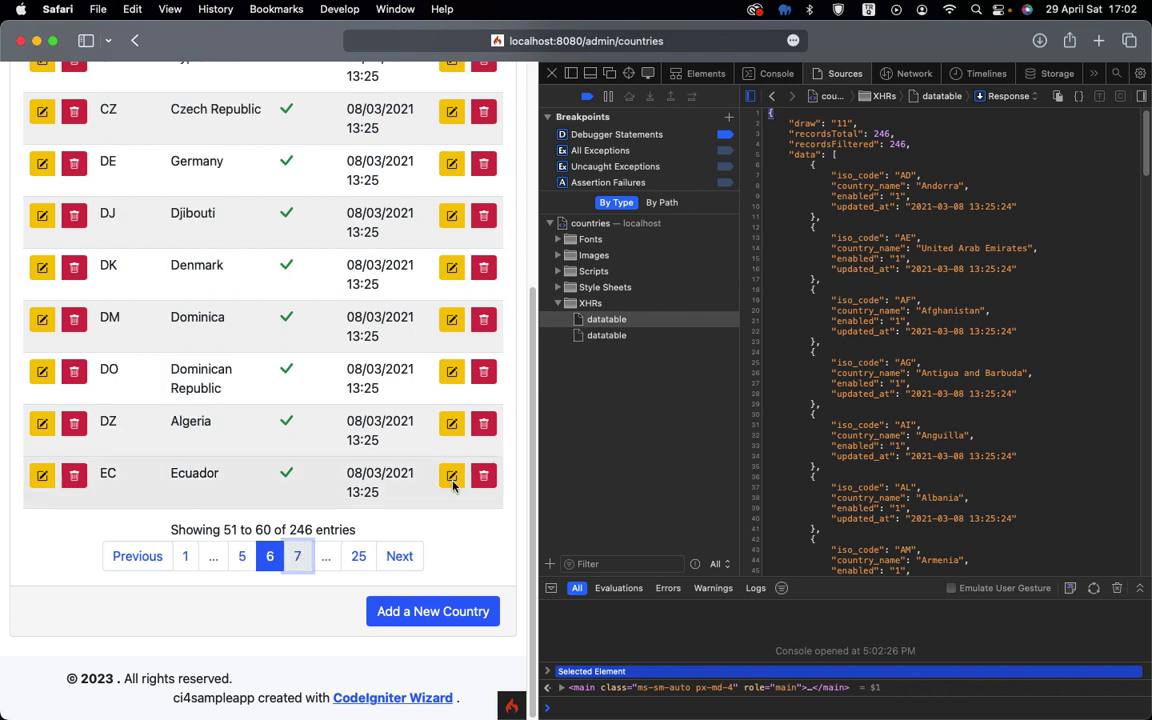
{"action": "left_click", "coordinate": [622, 338]}
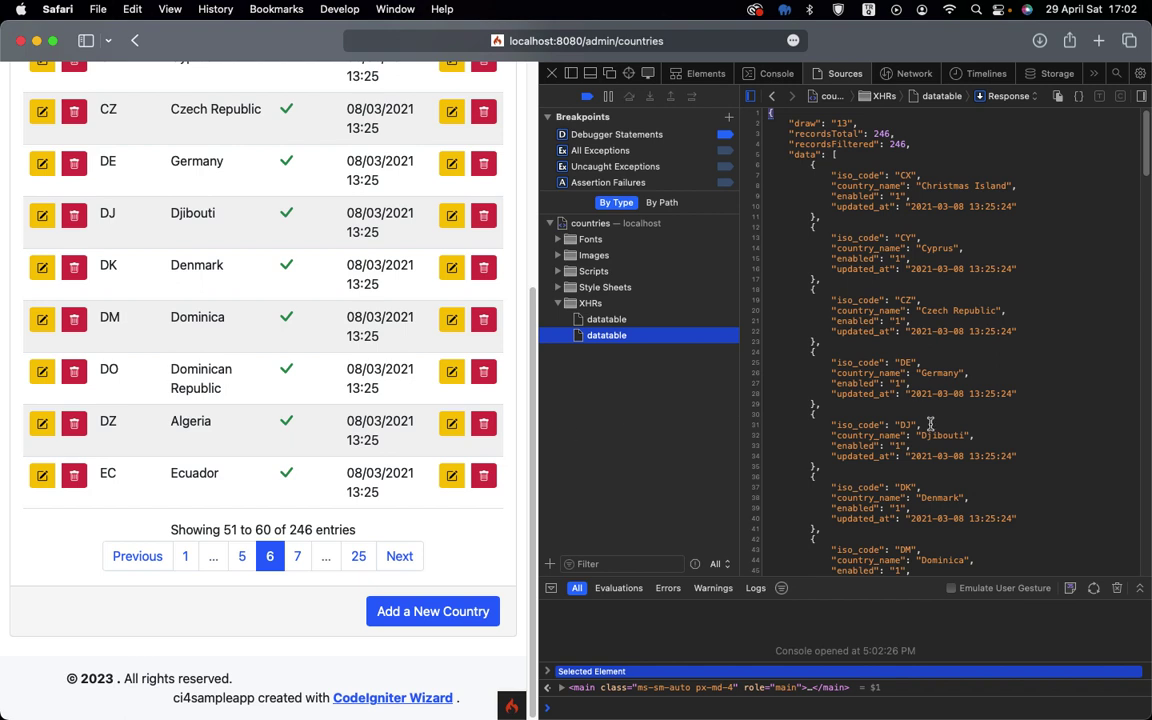
{"action": "scroll", "coordinate": [900, 400], "scroll_direction": "down", "scroll_amount": 10}
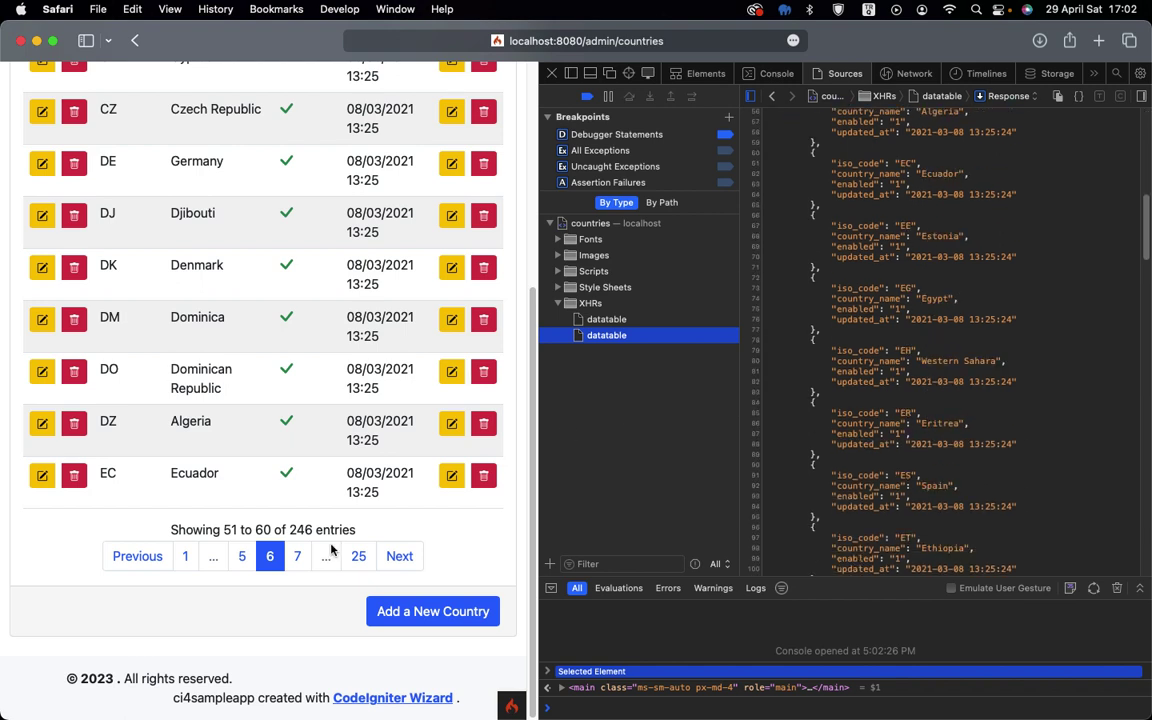
- Continue to pages 7 and 8 of the country list and widen the web page area further
{"action": "left_click", "coordinate": [297, 557]}
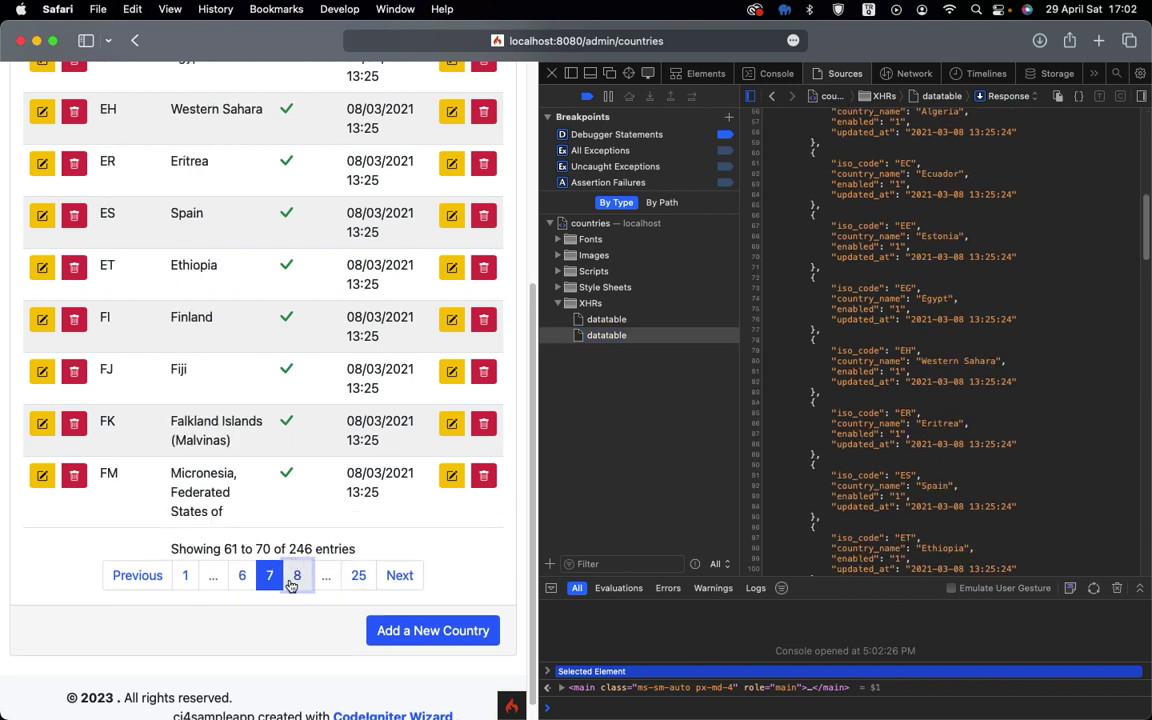
{"action": "left_click", "coordinate": [287, 580]}
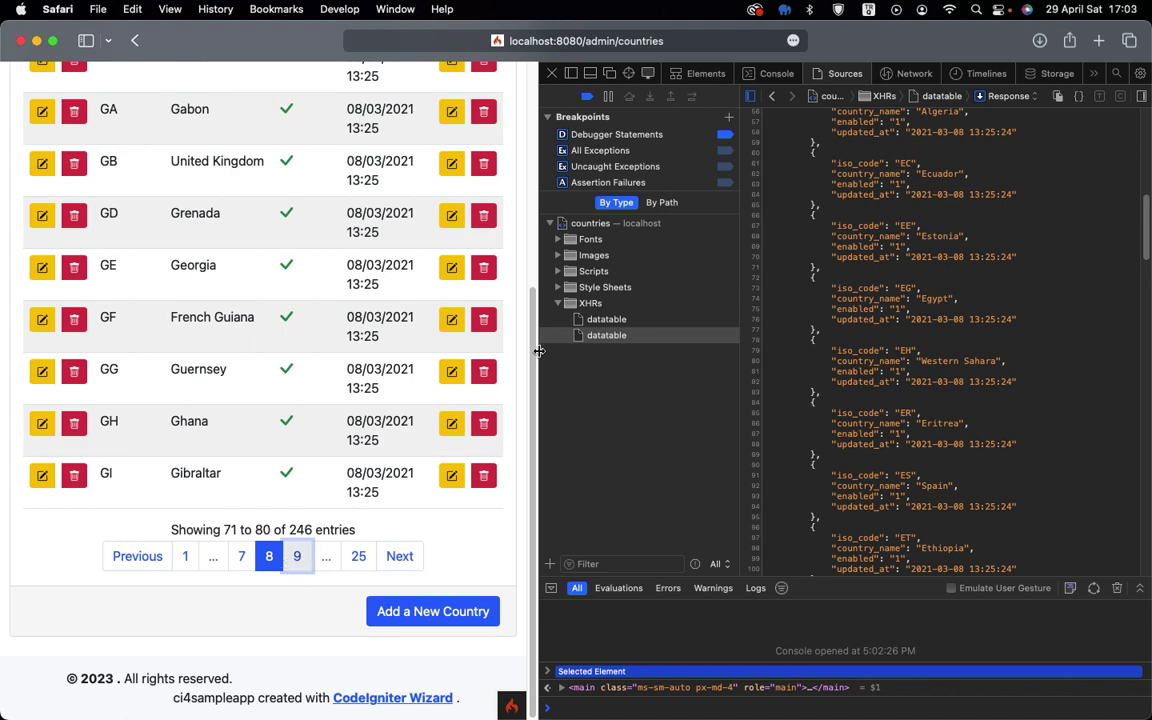
{"action": "left_click_drag", "start_coordinate": [539, 357], "coordinate": [600, 360]}
{"action": "scroll", "coordinate": [384, 310], "scroll_direction": "up", "scroll_amount": 5}
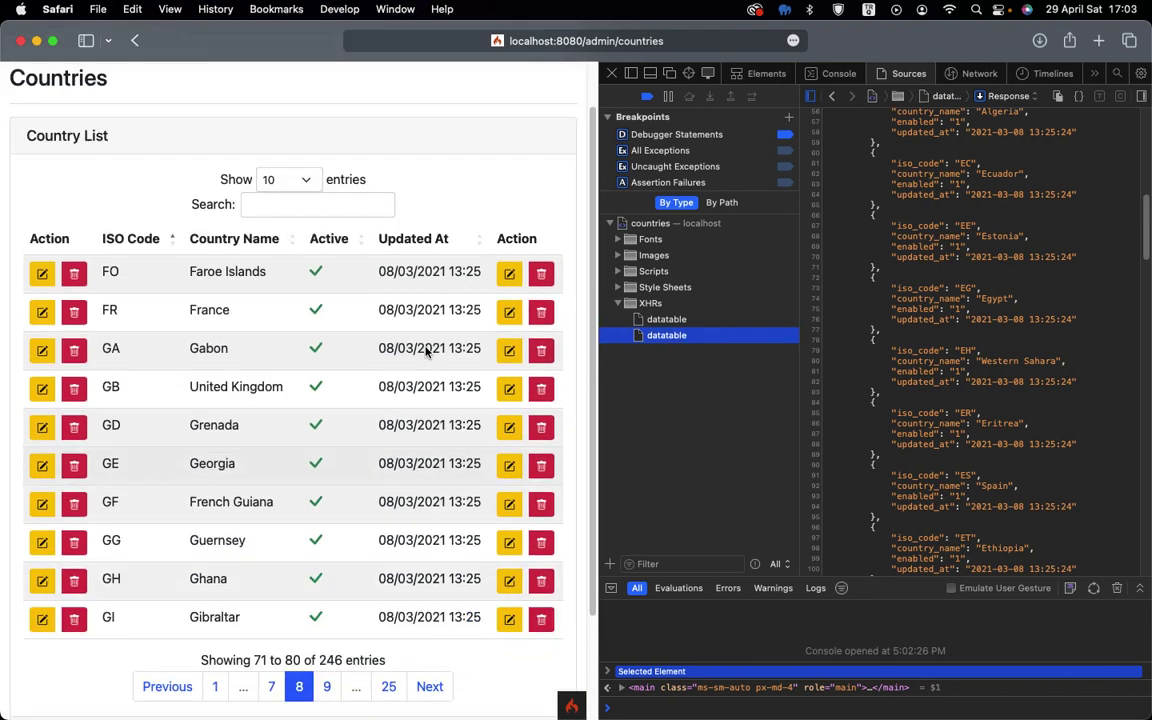
- Open the Cities module of the web app and page through its list via pages 5, 6 and 7
{"action": "left_click", "coordinate": [13, 95]}
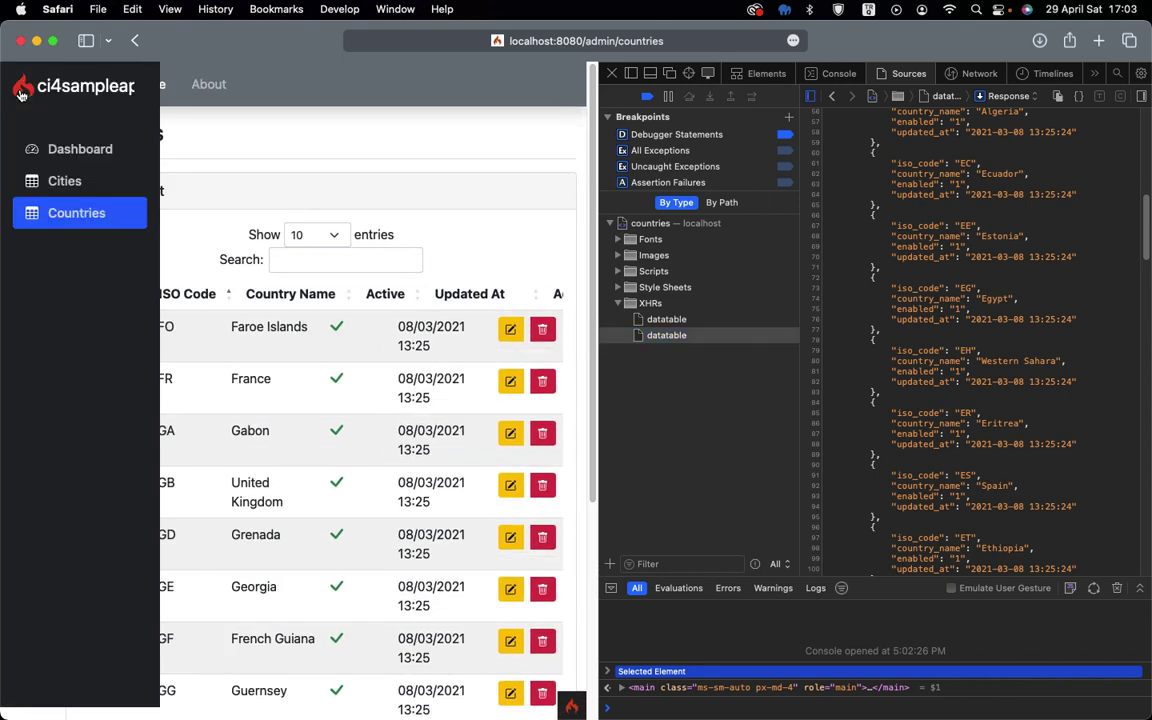
{"action": "left_click", "coordinate": [52, 185]}
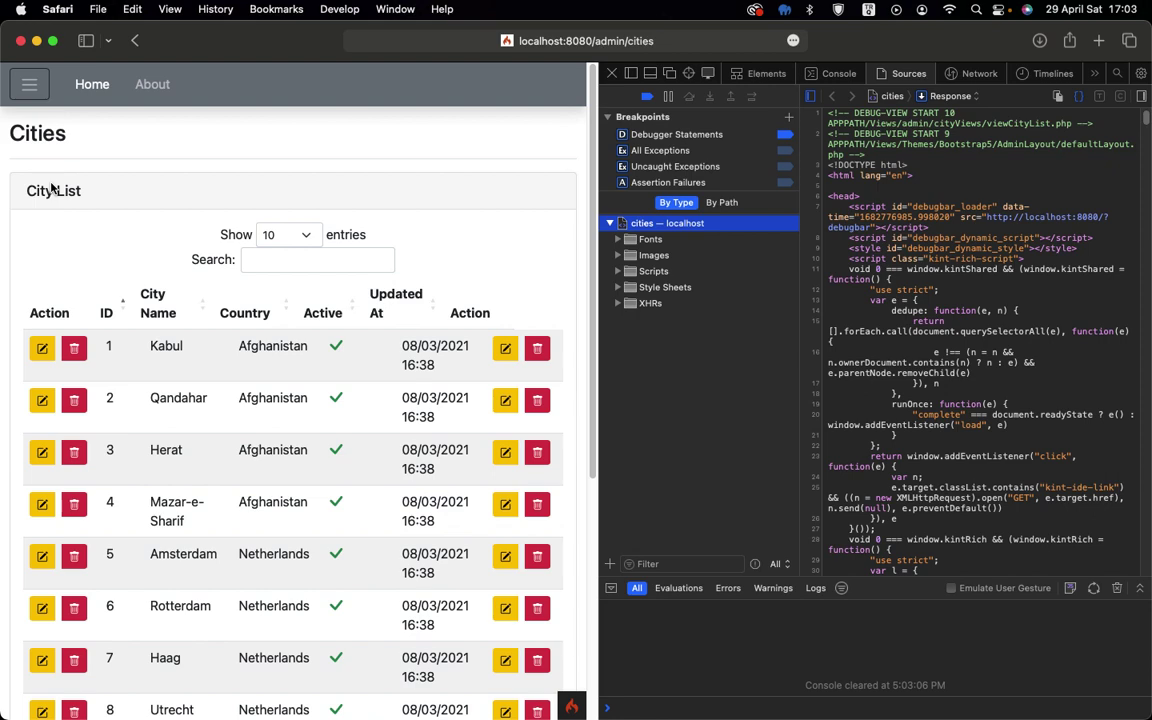
{"action": "scroll", "coordinate": [390, 330], "scroll_direction": "down", "scroll_amount": 5}
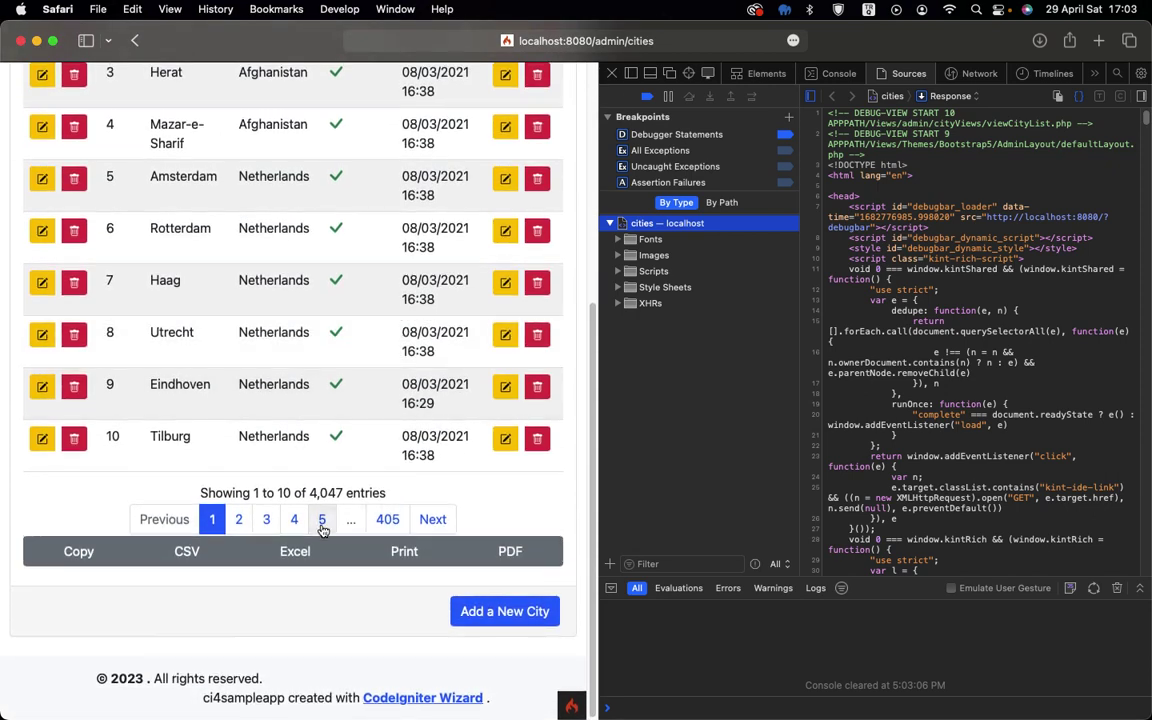
{"action": "left_click", "coordinate": [322, 521]}
{"action": "left_click", "coordinate": [324, 522]}
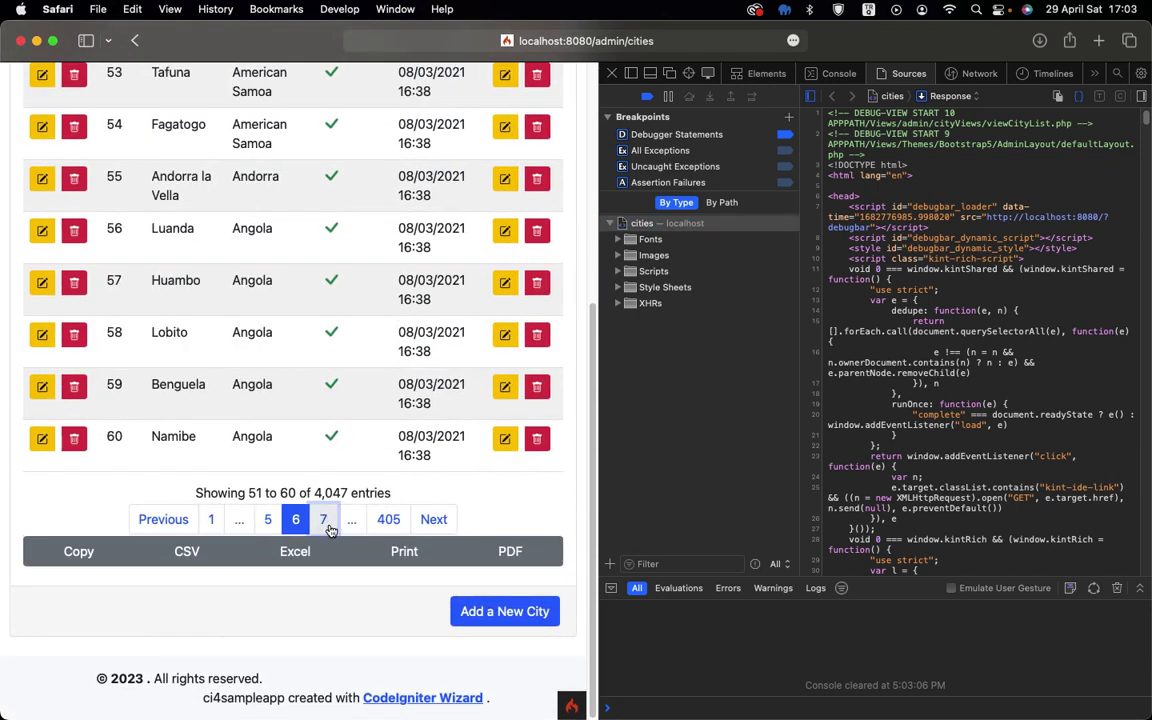
{"action": "left_click", "coordinate": [329, 527]}
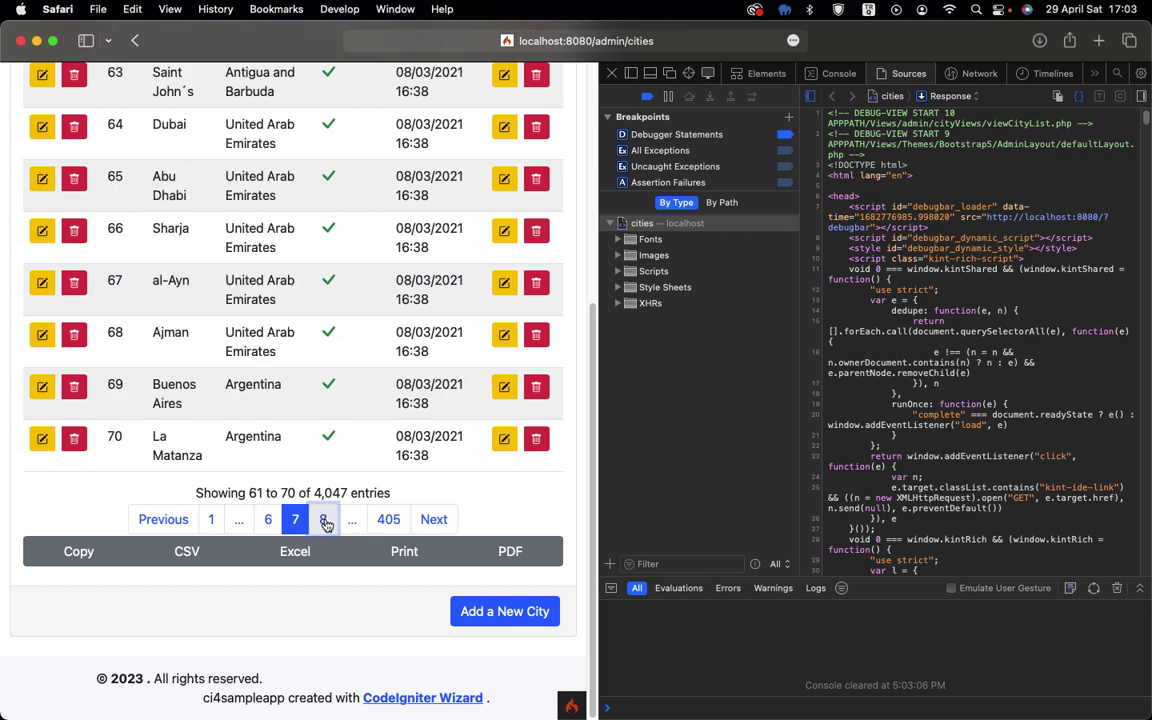
- Expand the XHR requests of the Cities page and compare its two datatable responses
{"action": "left_click", "coordinate": [618, 304]}
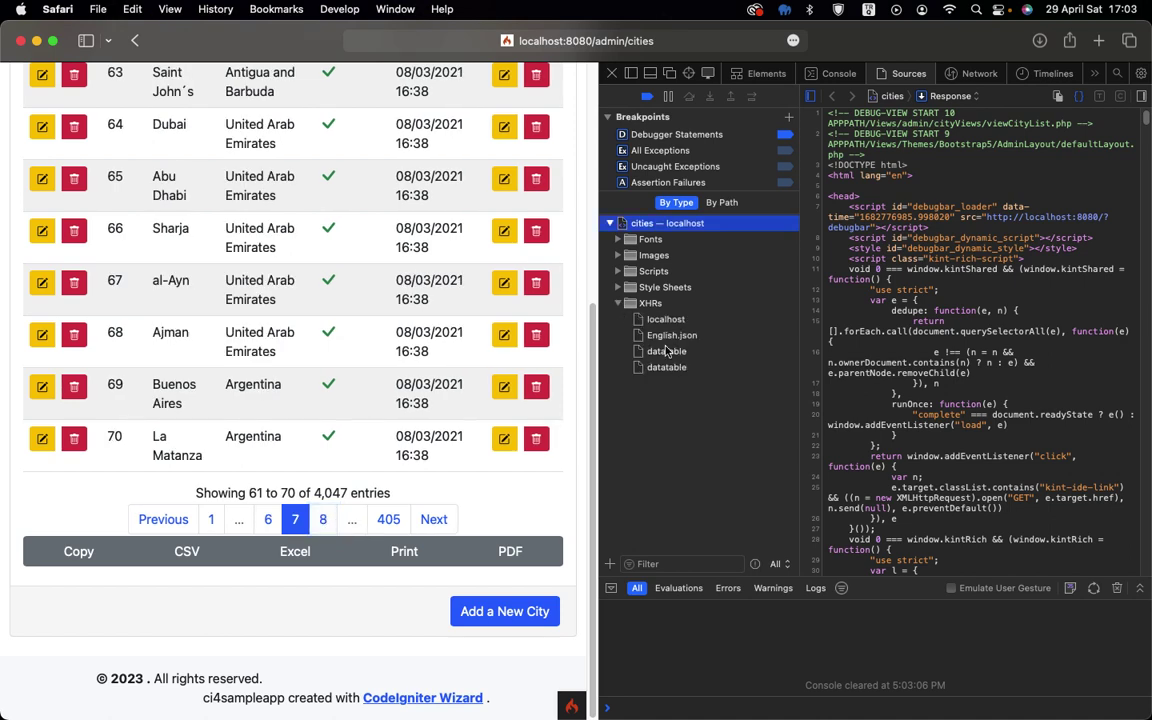
{"action": "left_click", "coordinate": [666, 351]}
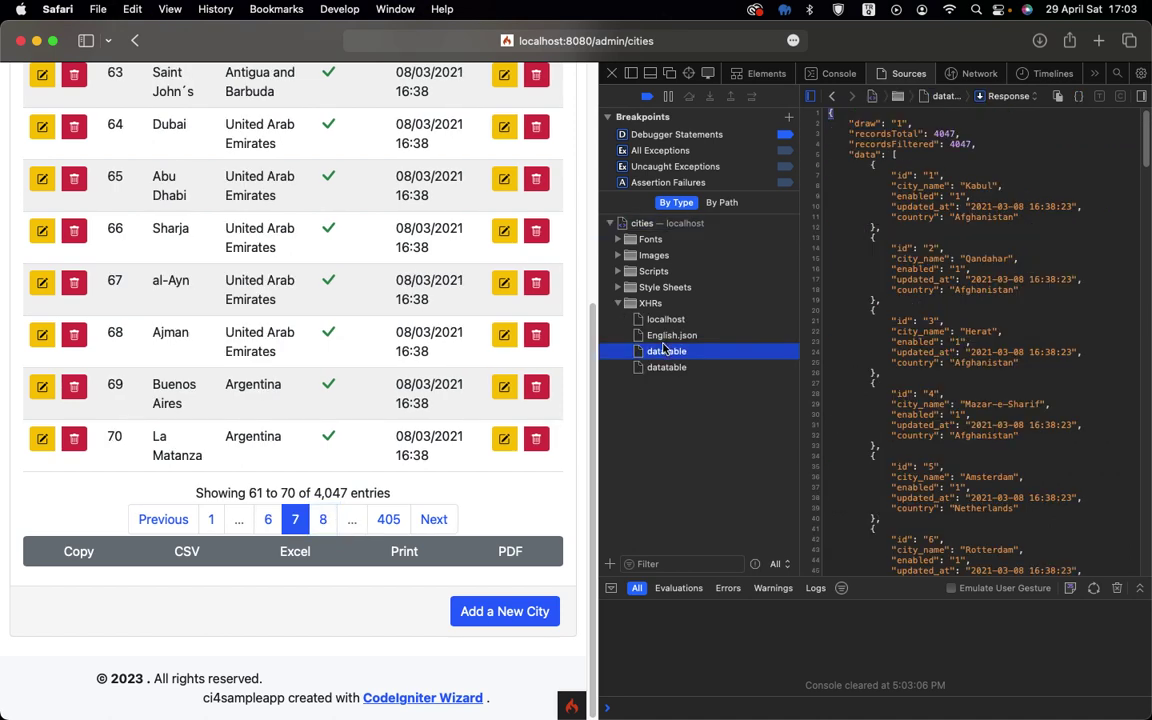
{"action": "left_click", "coordinate": [670, 368]}
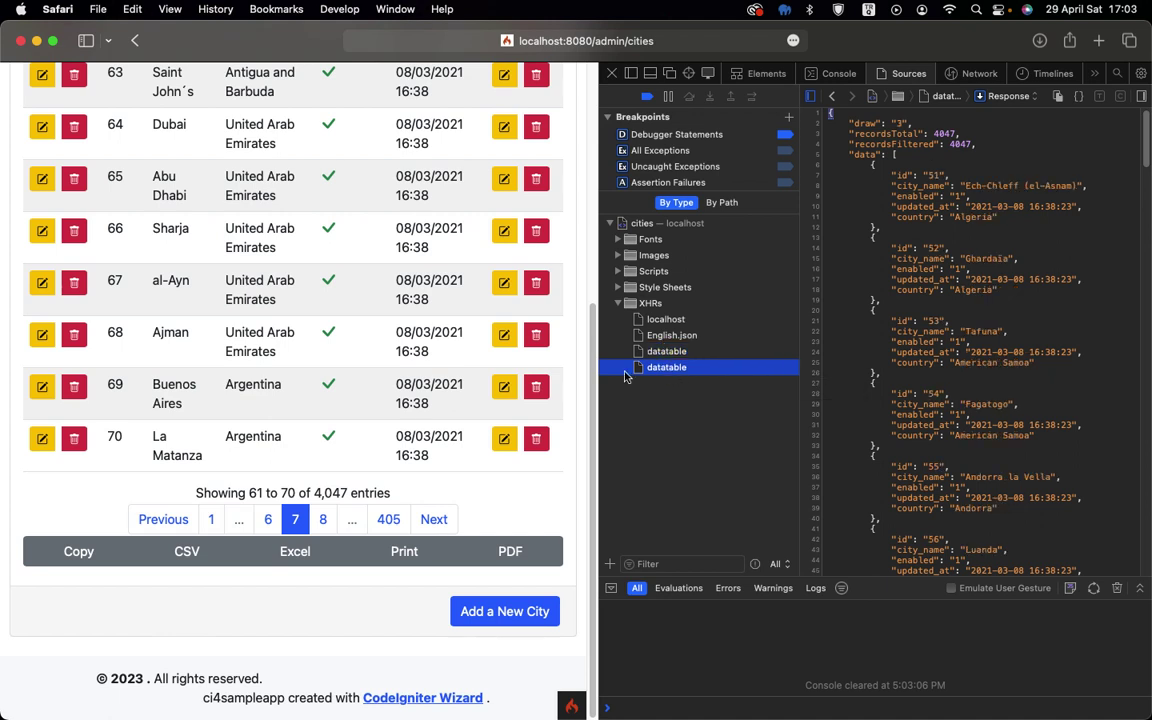
- Jump to pages 405 and 401 of the city list and set it to show 5 entries per page
{"action": "left_click", "coordinate": [388, 519]}
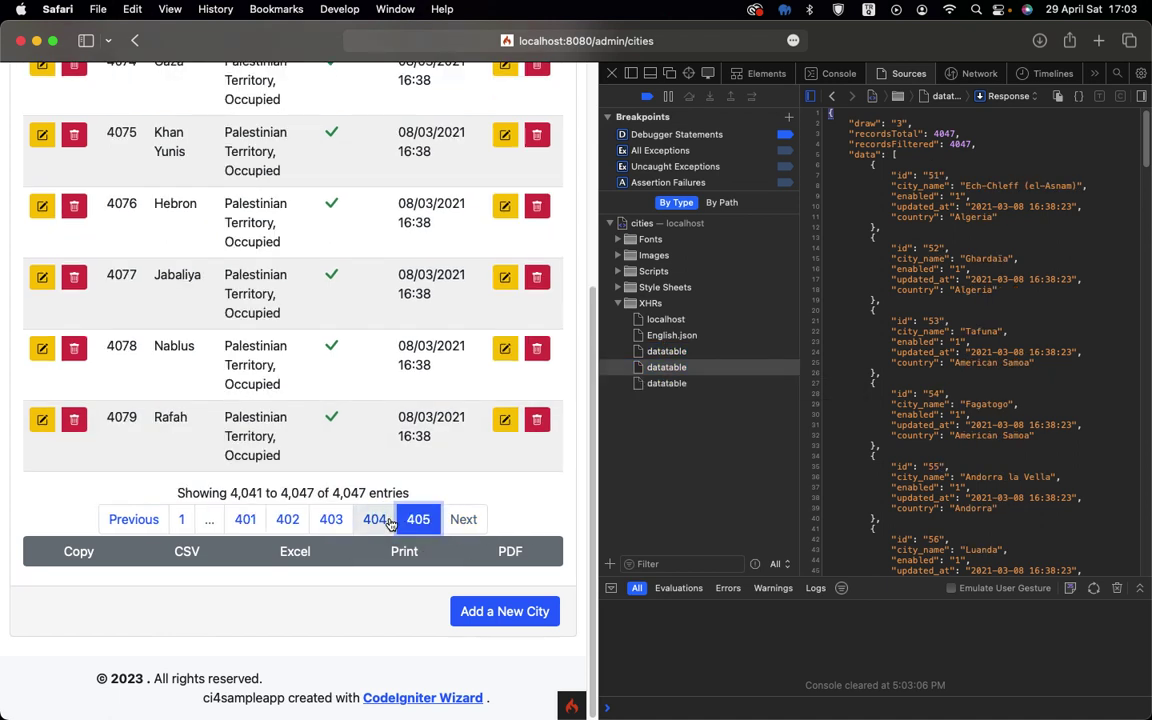
{"action": "left_click", "coordinate": [247, 526]}
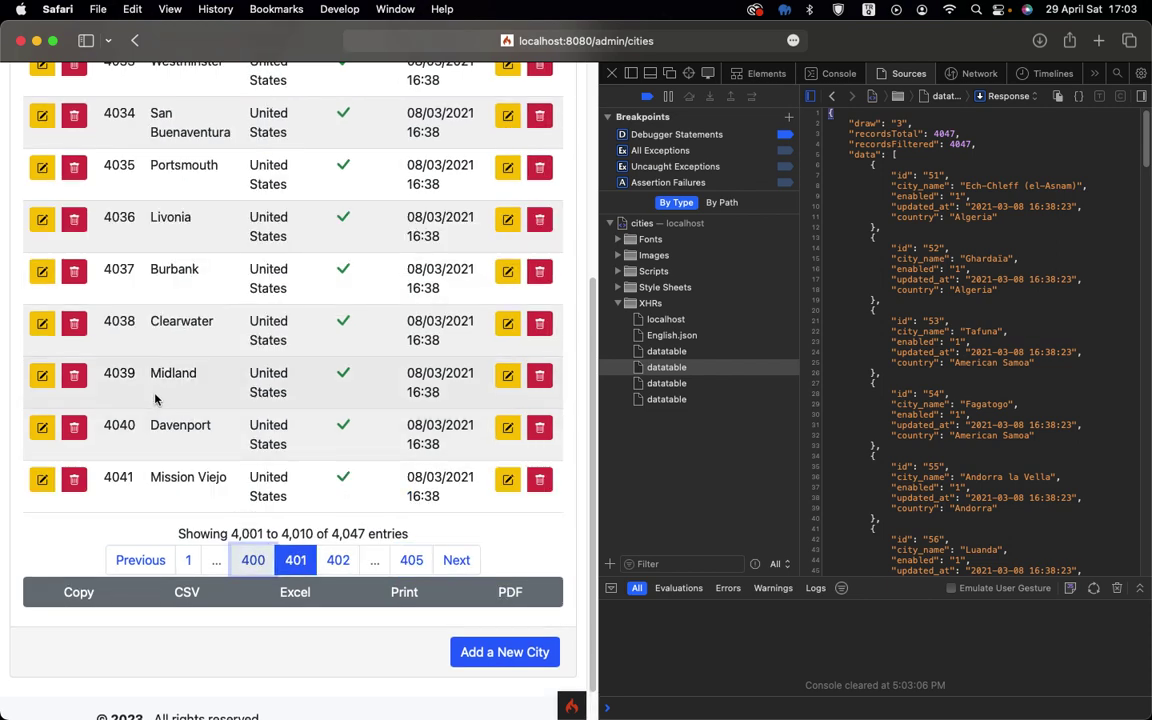
{"action": "scroll", "coordinate": [155, 399], "scroll_direction": "up", "scroll_amount": 5}
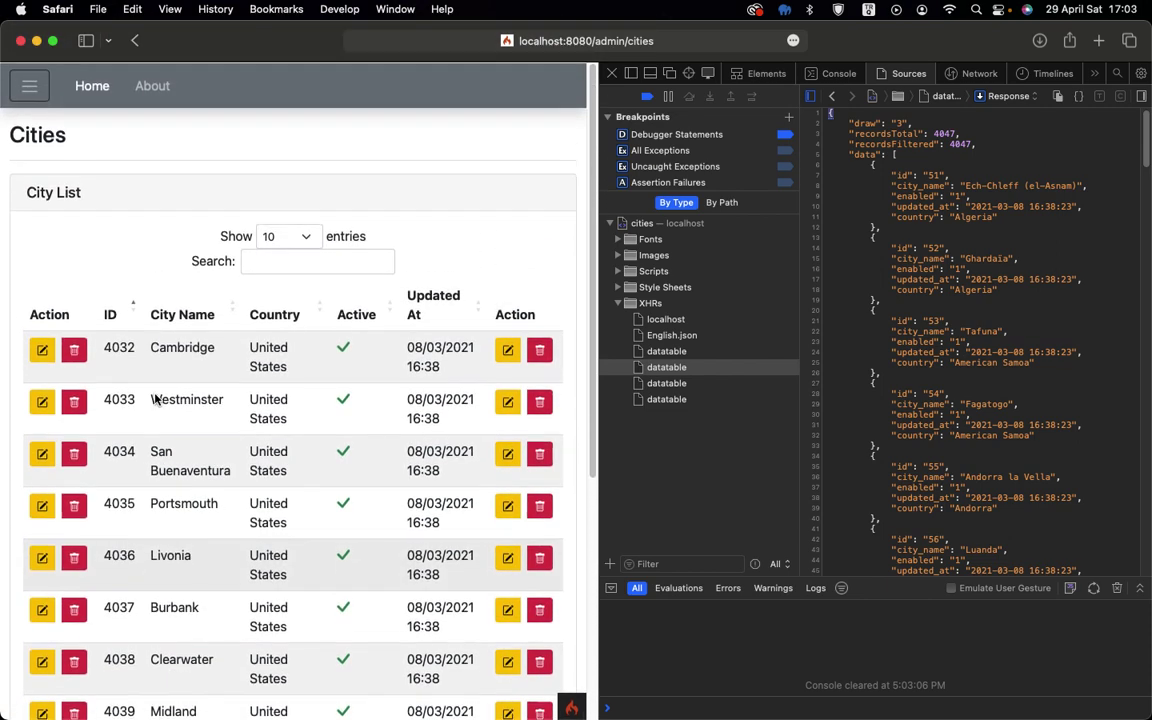
{"action": "left_click", "coordinate": [284, 238]}
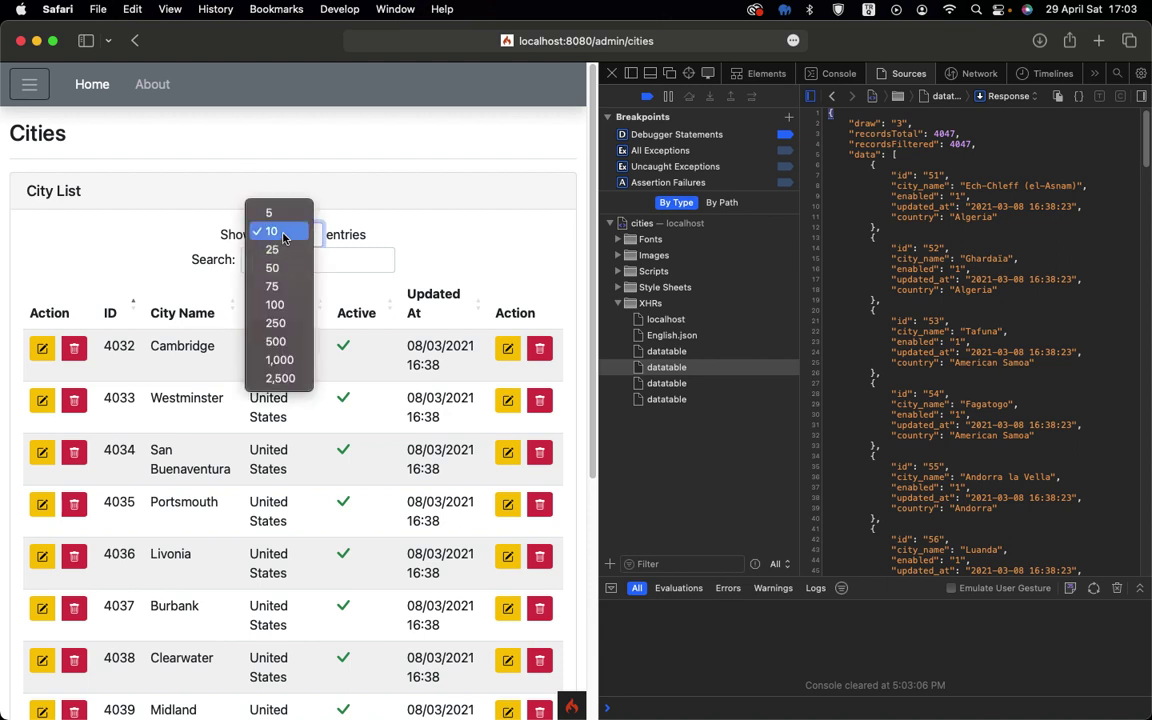
{"action": "left_click", "coordinate": [268, 213]}
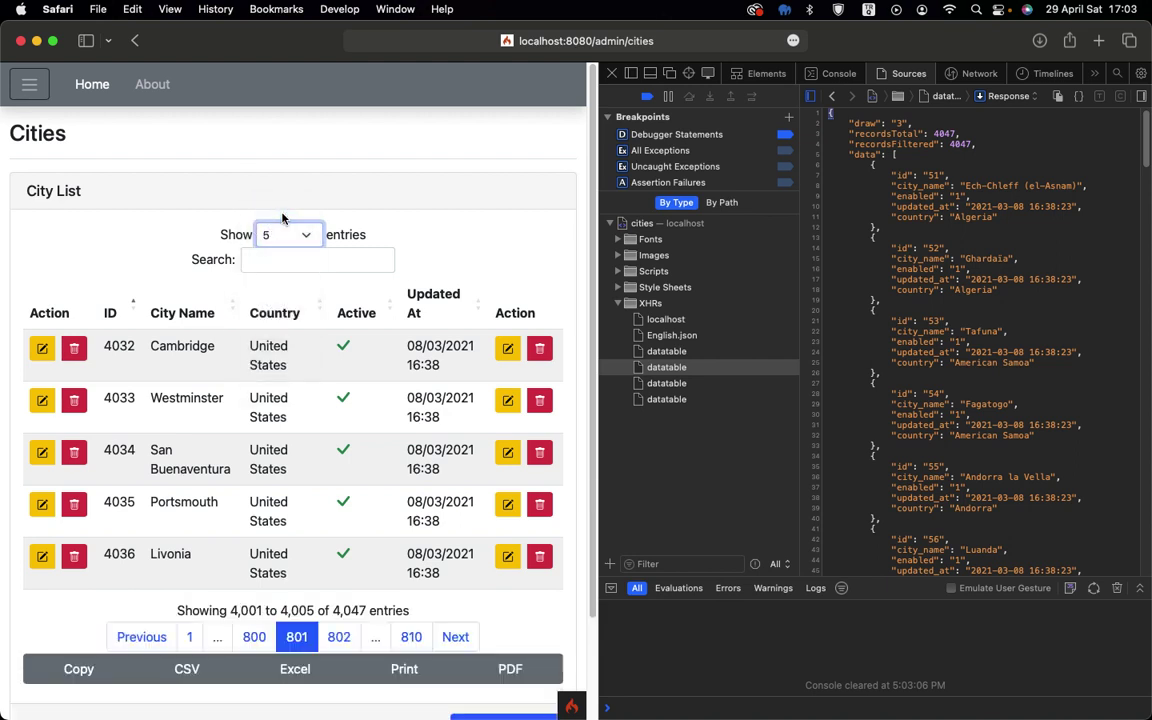
- Go to pages 800 and 799 of the city list and inspect the last listed datatable response
{"action": "left_click", "coordinate": [254, 636]}
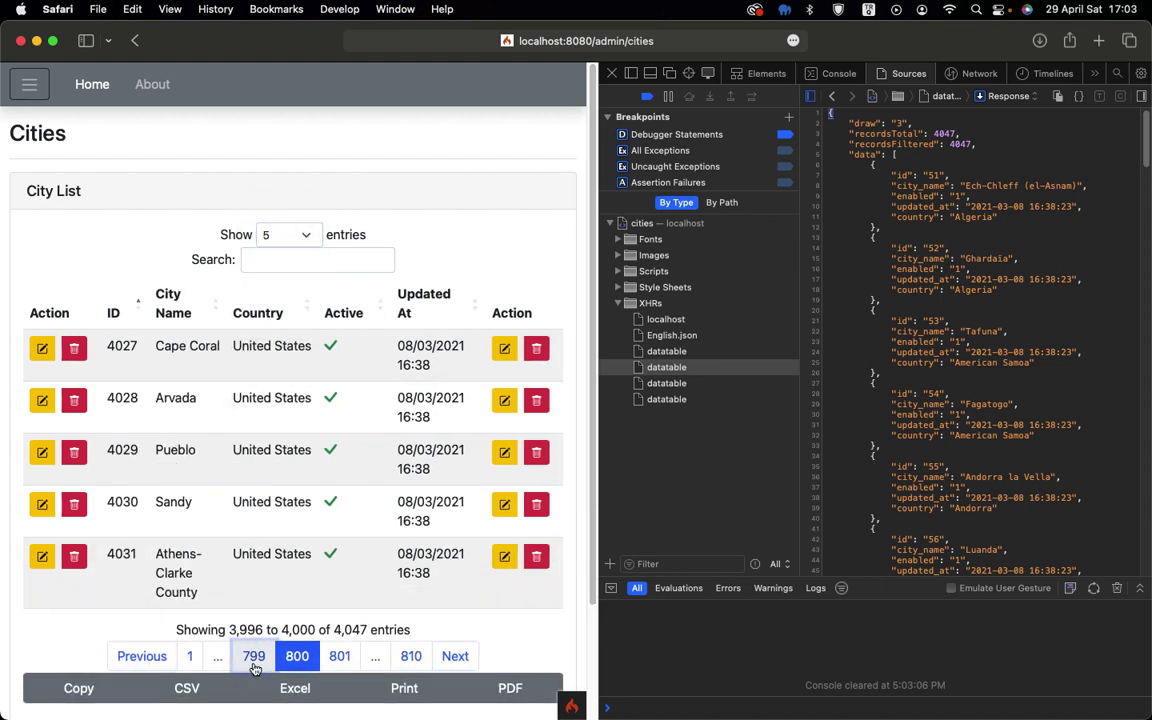
{"action": "left_click", "coordinate": [254, 660]}
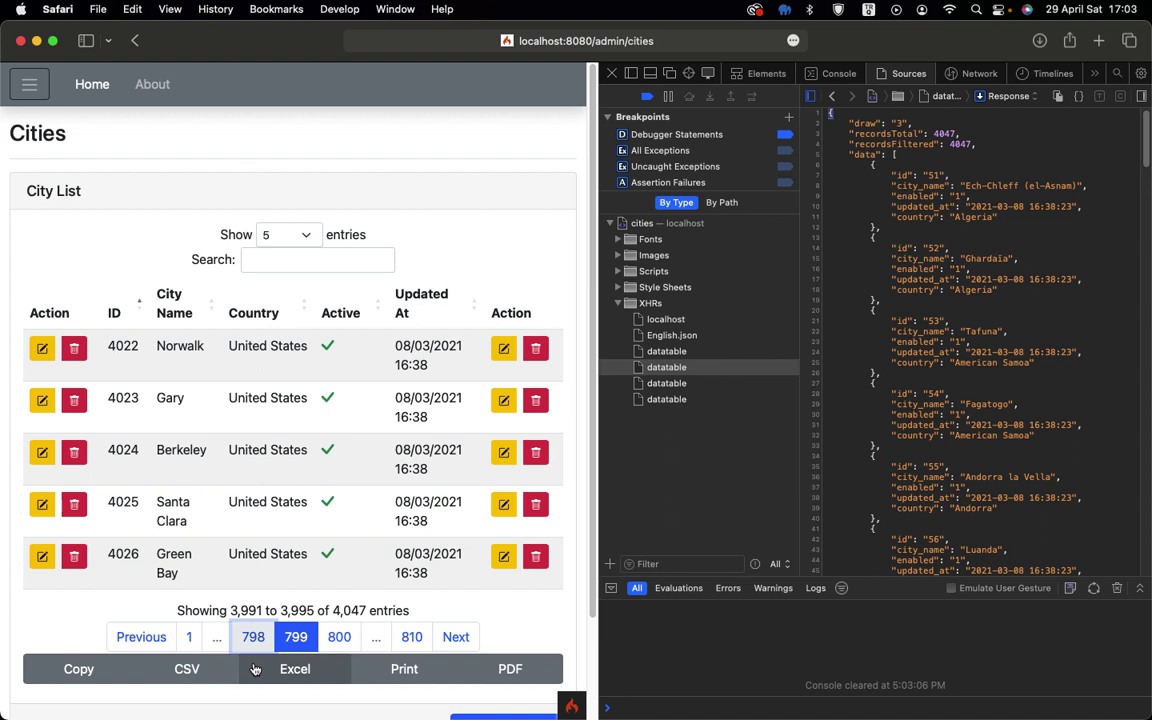
{"action": "left_click", "coordinate": [664, 400]}
- Search the city list for Paris and open the newest datatable response
{"action": "left_click", "coordinate": [287, 262]}
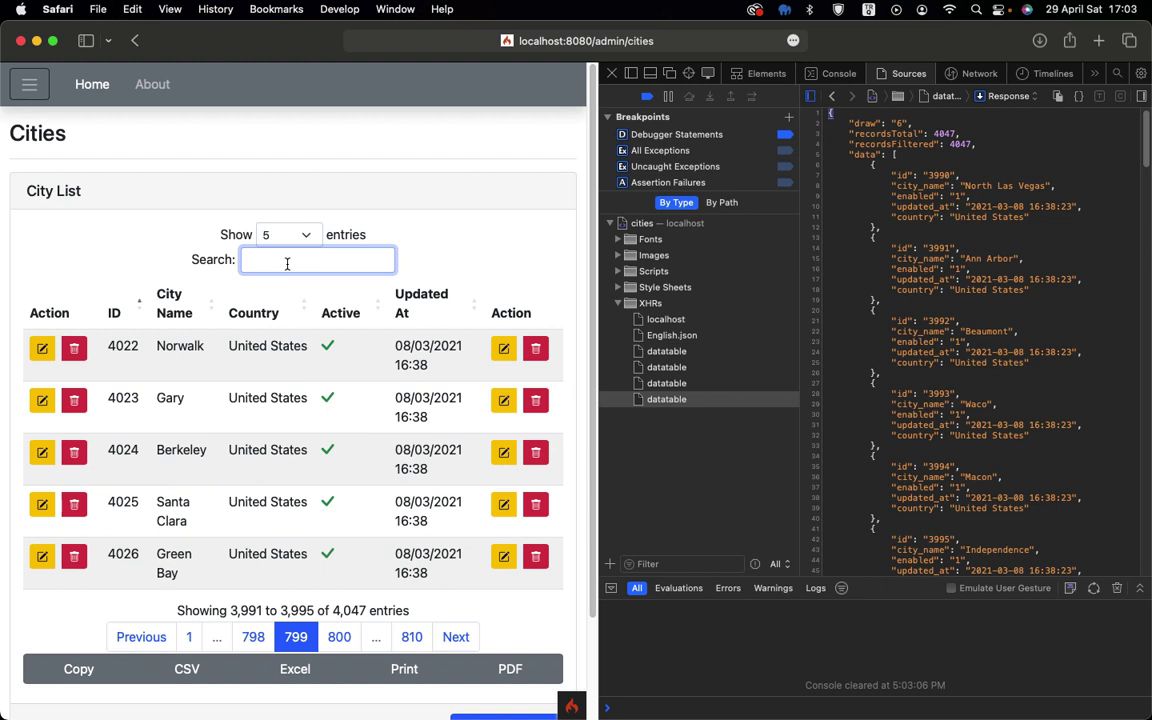
{"action": "type", "text": "Paris"}
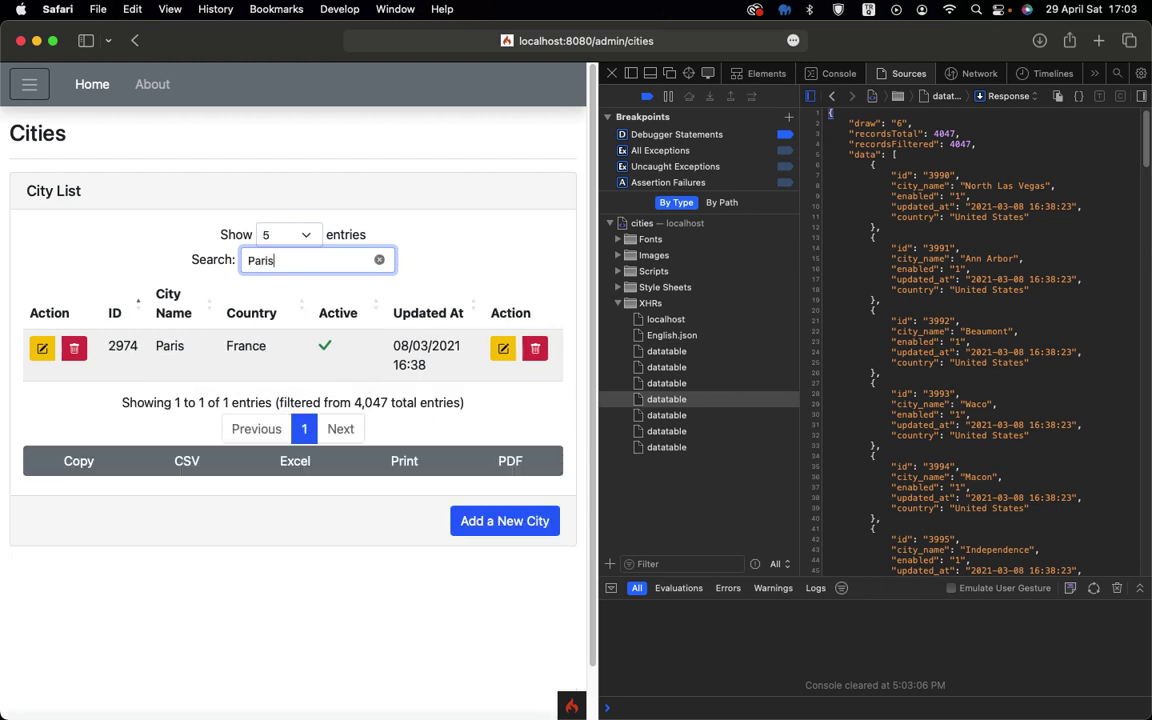
{"action": "left_click", "coordinate": [667, 447]}
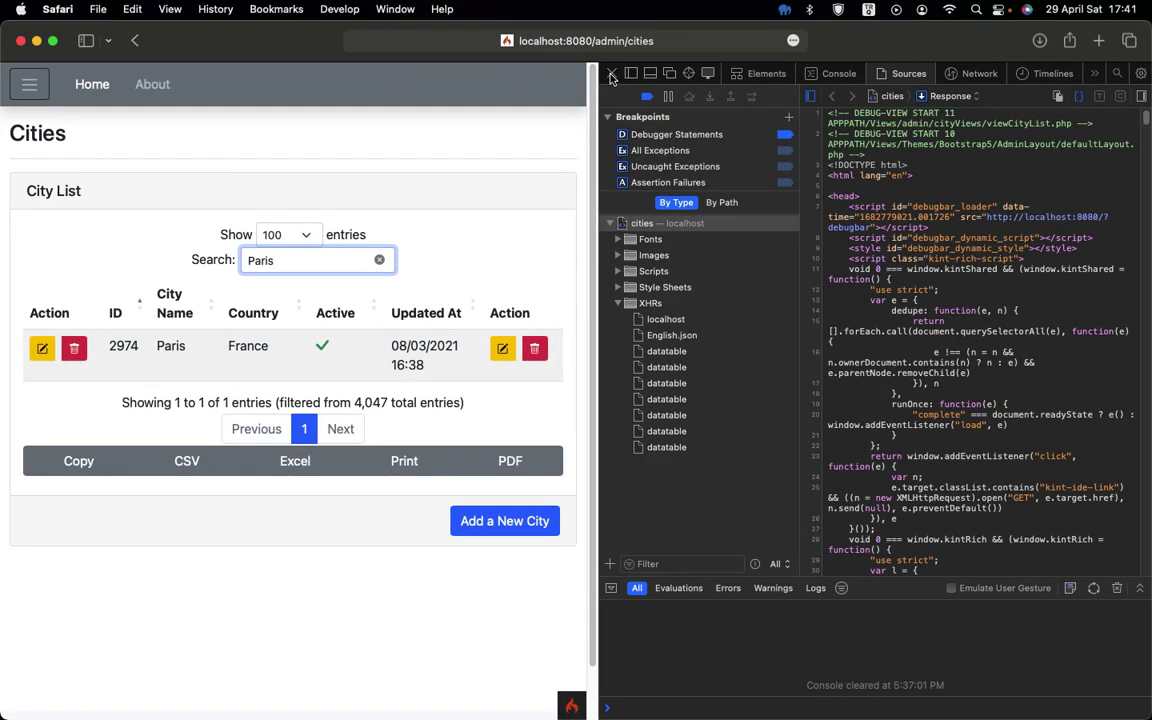
- Close the web inspector and reset the city list to an unfiltered view with 5 entries per page
{"action": "left_click", "coordinate": [612, 75]}
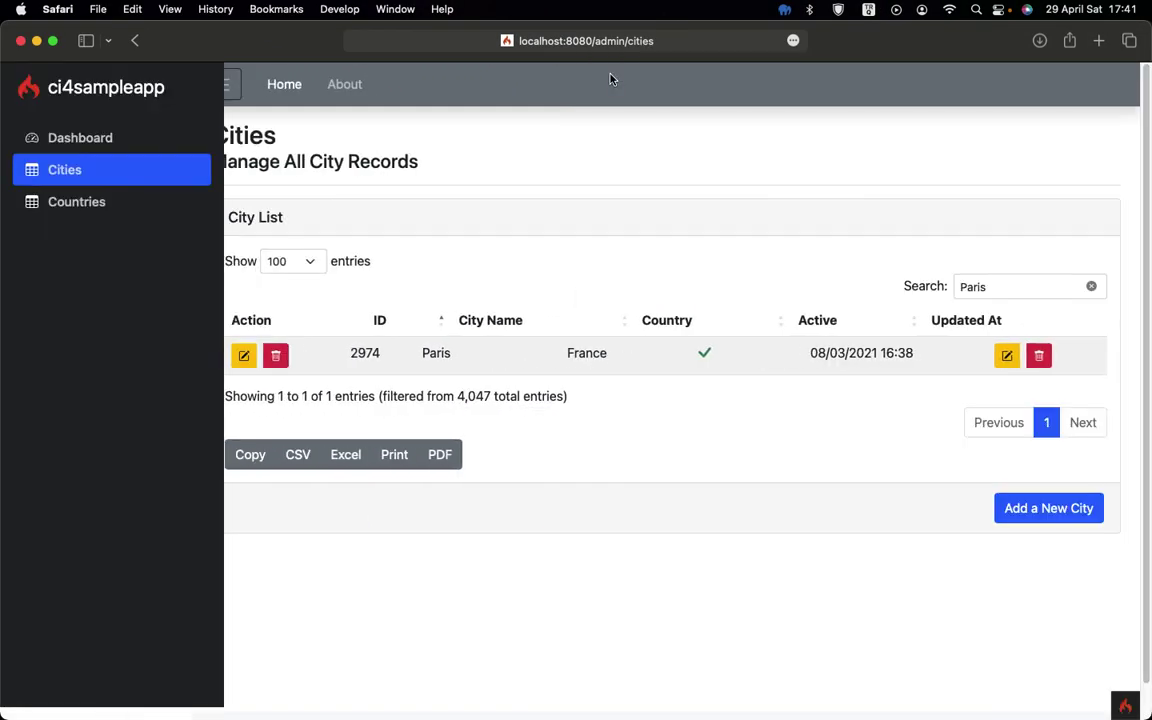
{"action": "left_click", "coordinate": [1092, 287]}
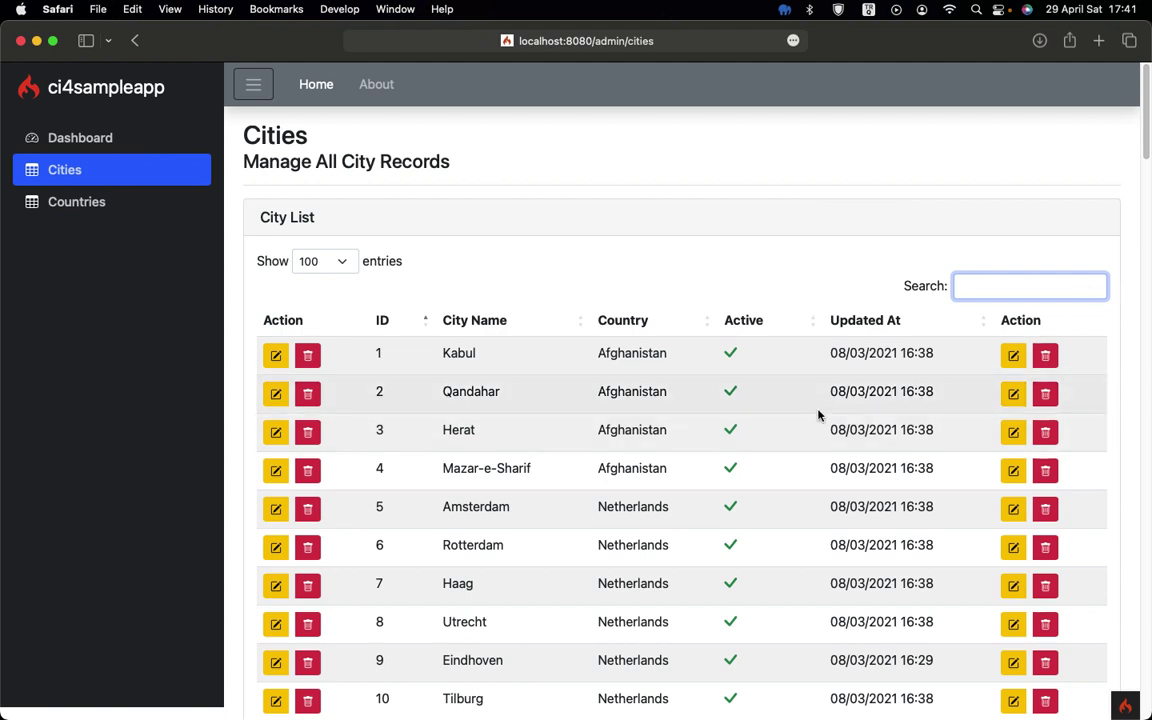
{"action": "left_click", "coordinate": [322, 261]}
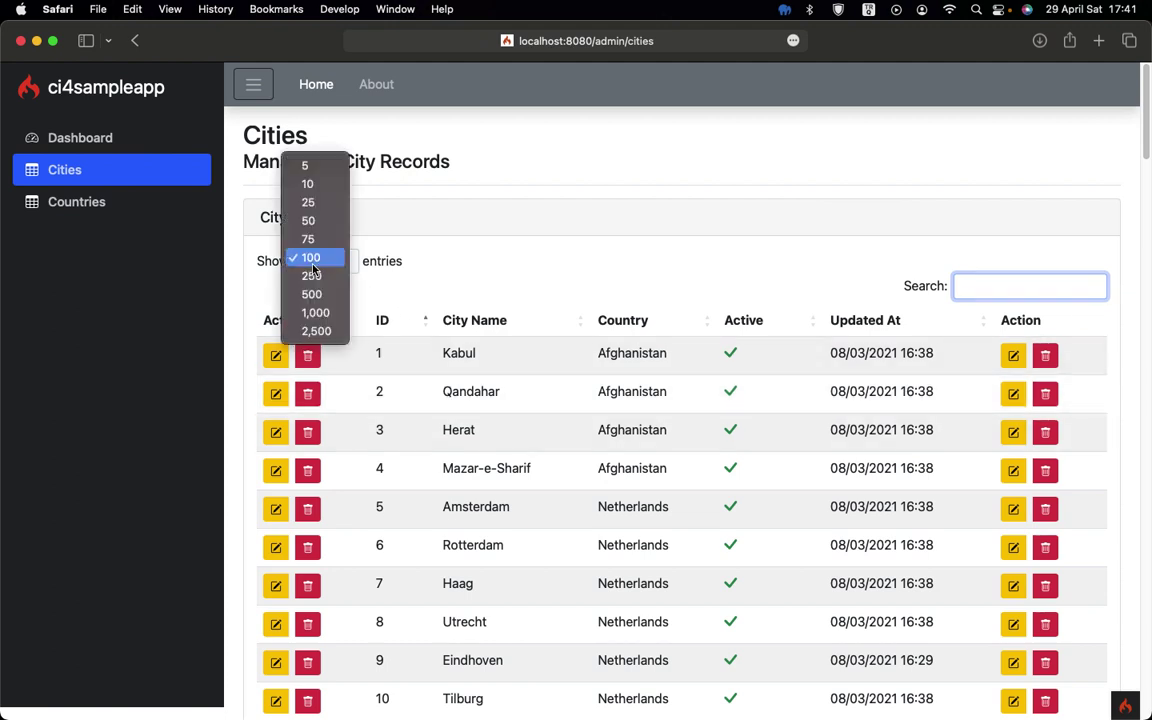
{"action": "left_click", "coordinate": [312, 168]}
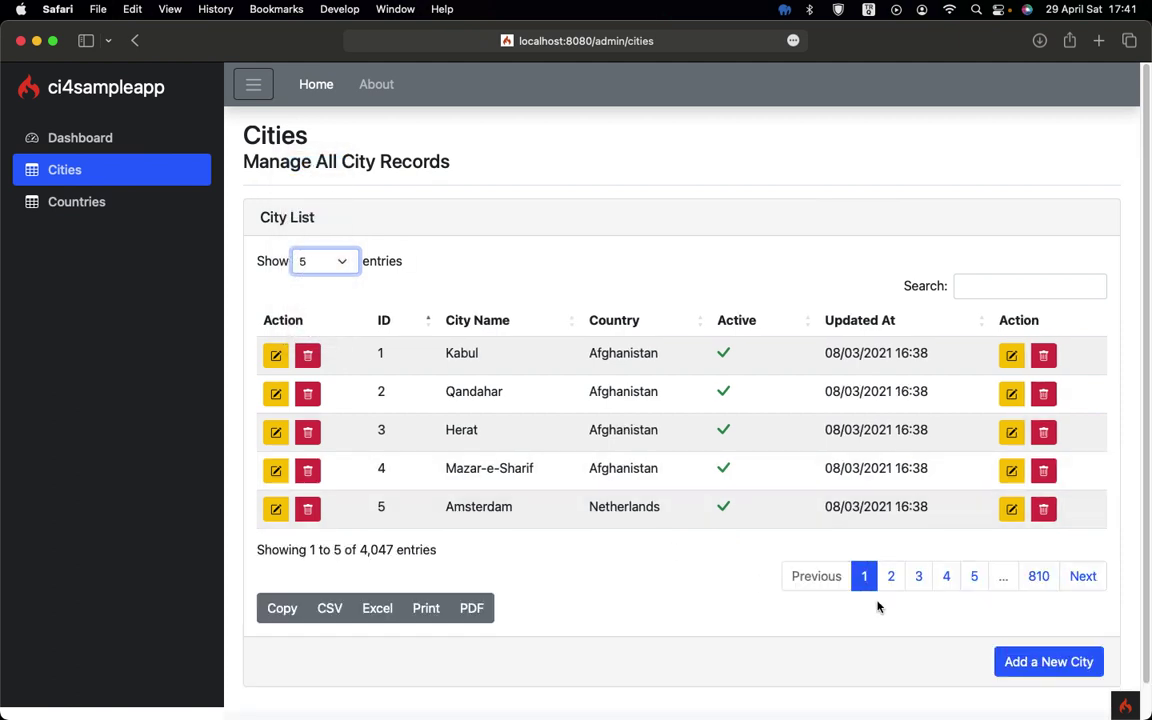
- Open the form for adding a new city and enter its City Name field
{"action": "left_click", "coordinate": [1016, 659]}
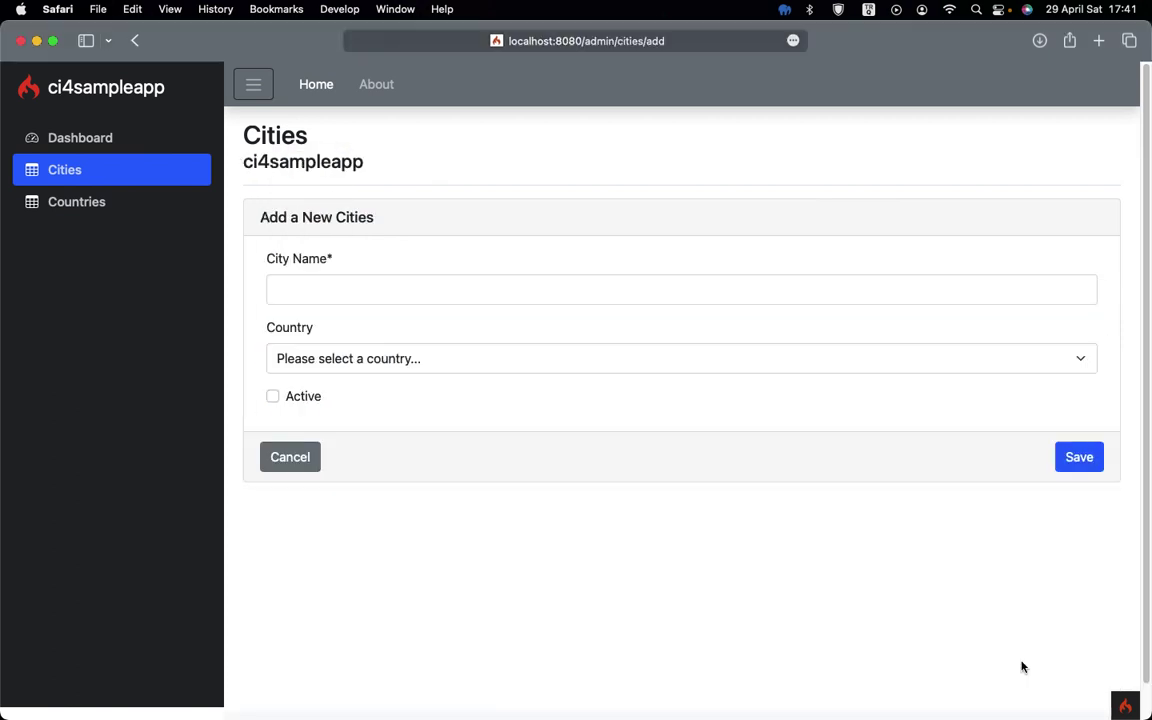
{"action": "left_click", "coordinate": [354, 290]}
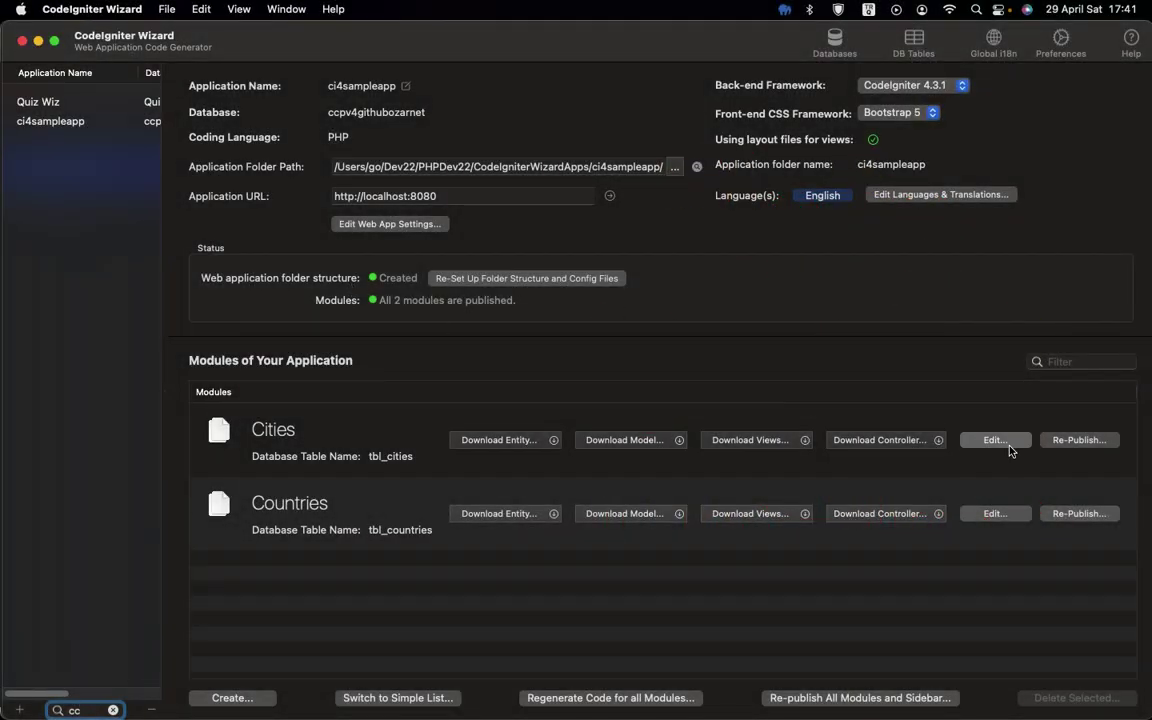
- In CodeIgniter Wizard, edit the Cities module so country_code precedes city_name and city_name sits in form column 2
{"action": "left_click", "coordinate": [995, 440]}
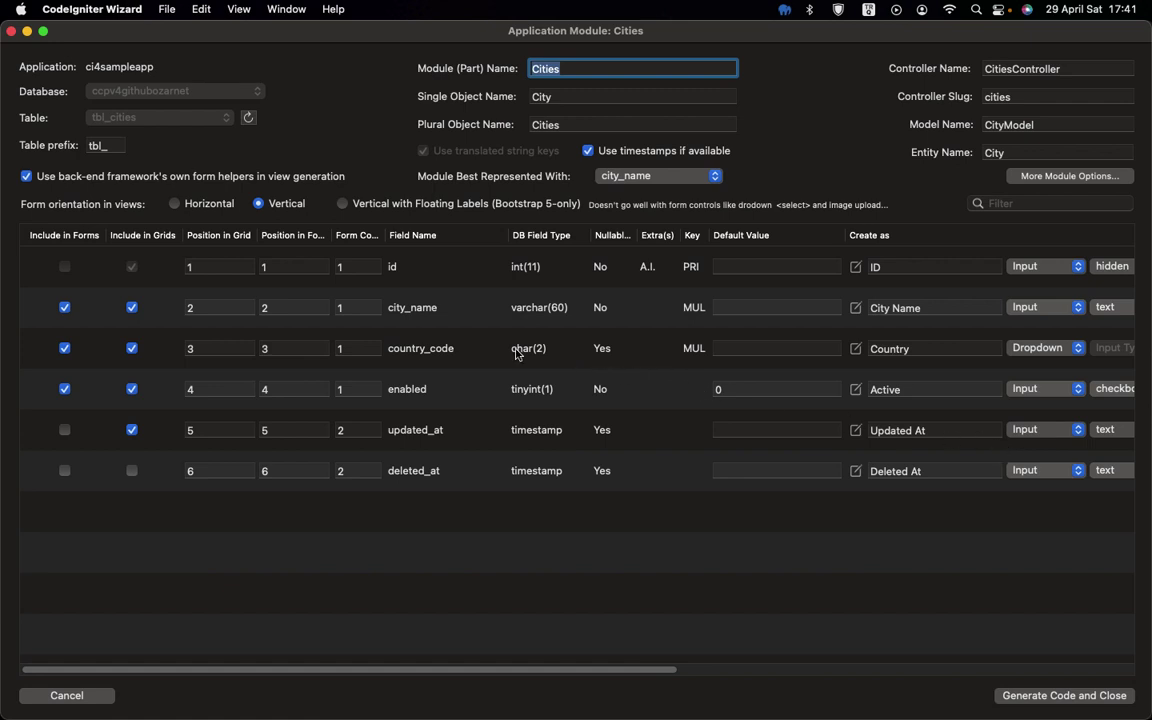
{"action": "left_click_drag", "start_coordinate": [132, 308], "coordinate": [168, 298]}
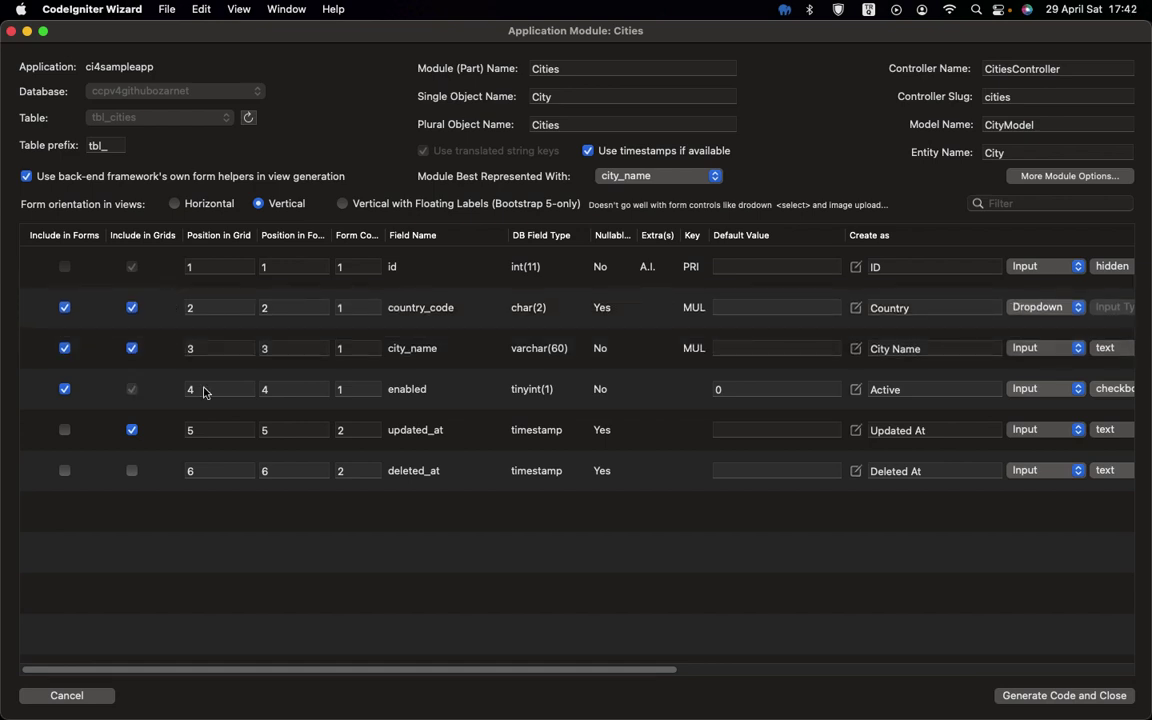
{"action": "left_click", "coordinate": [344, 358]}
{"action": "left_click", "coordinate": [344, 352]}
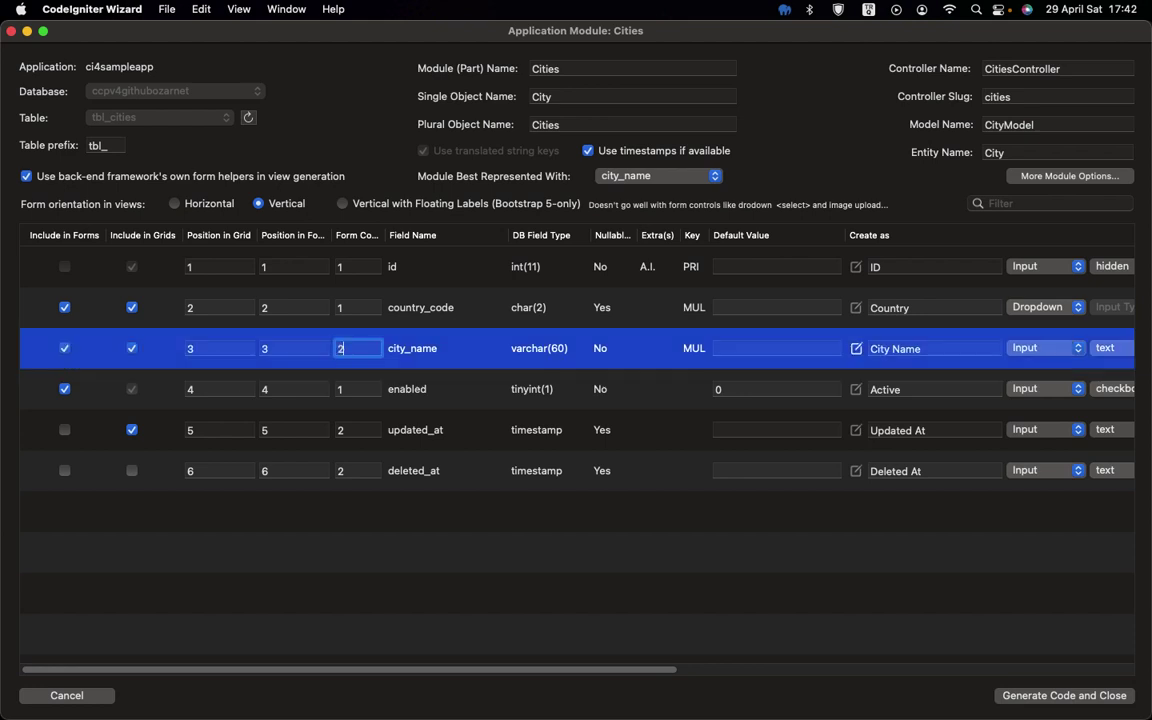
{"action": "left_click", "coordinate": [617, 566]}
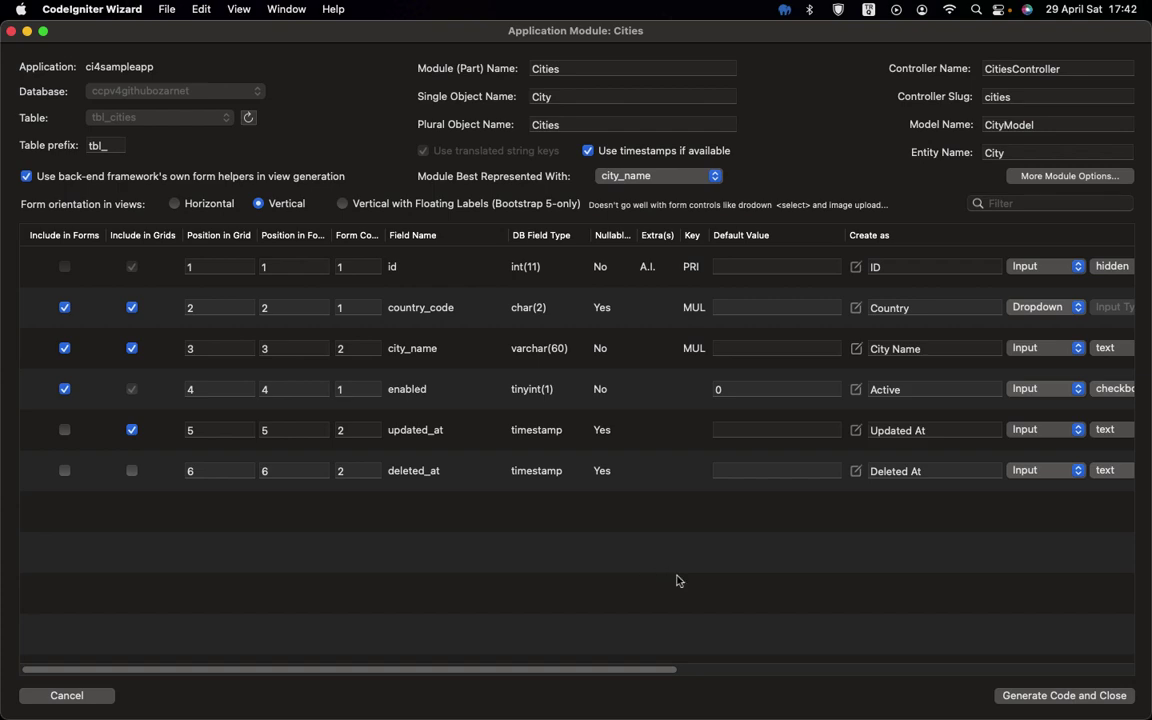
- Generate the Cities module's code and re-publish all modules and the sidebar
{"action": "left_click", "coordinate": [1052, 695]}
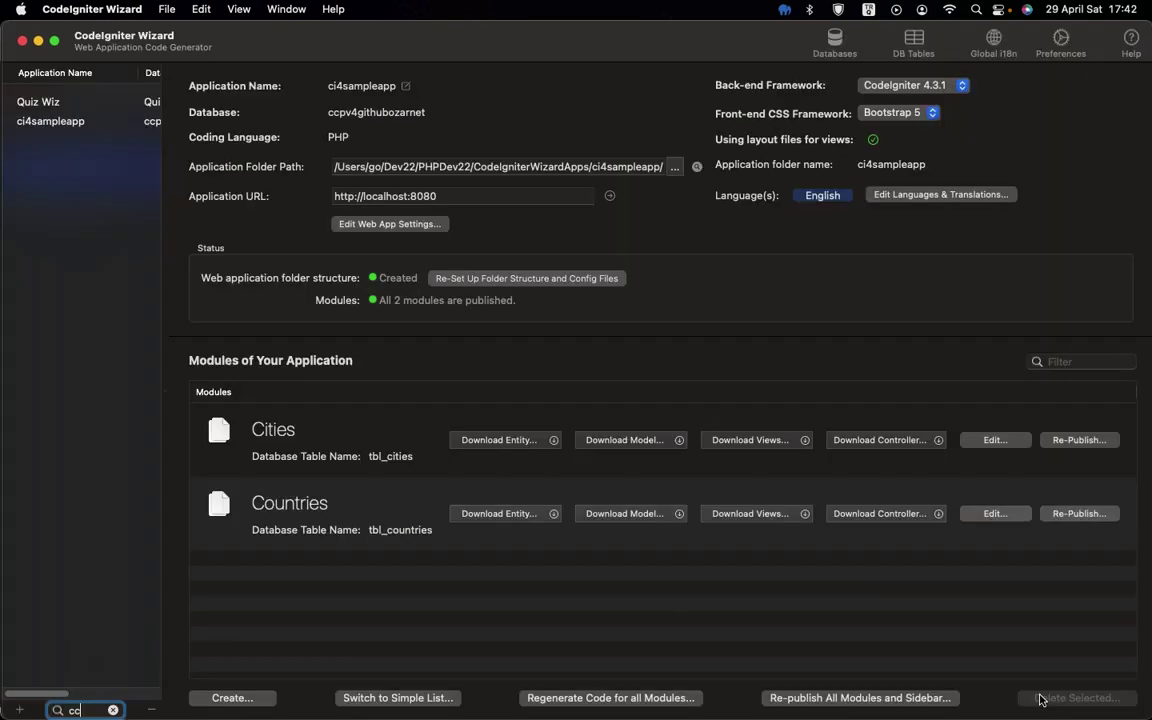
{"action": "left_click", "coordinate": [912, 699]}
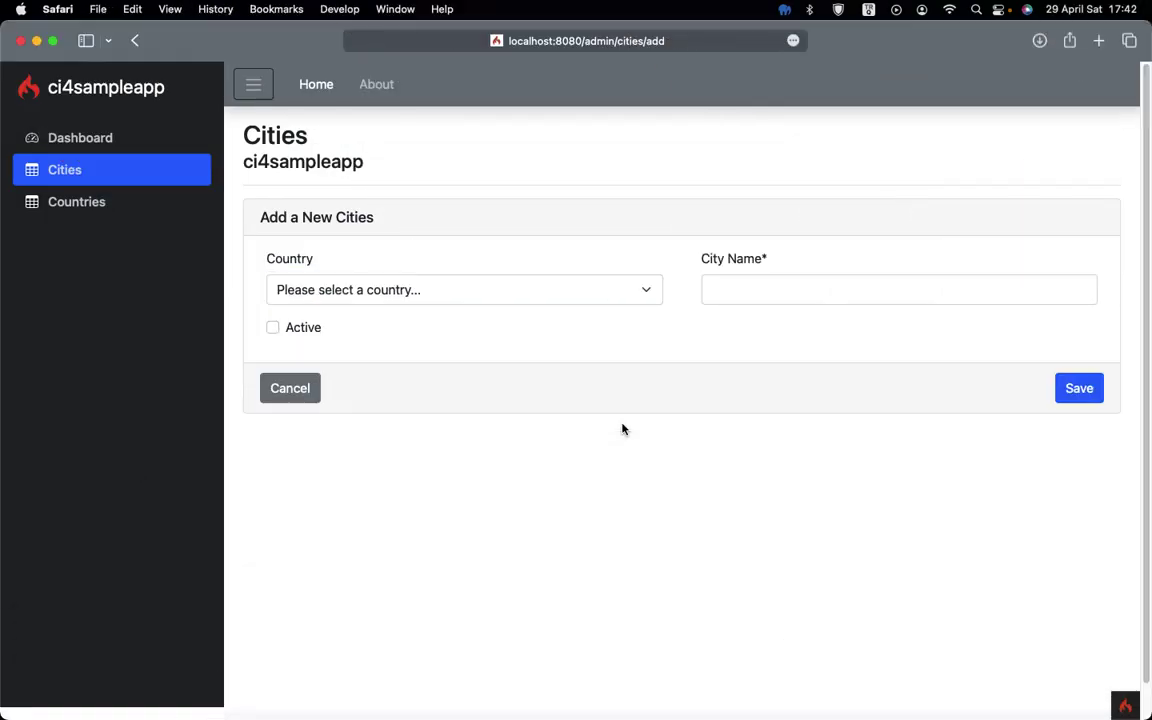
- In the web app, add a new city named MaVille with France as its country and save it
{"action": "left_click", "coordinate": [437, 289]}
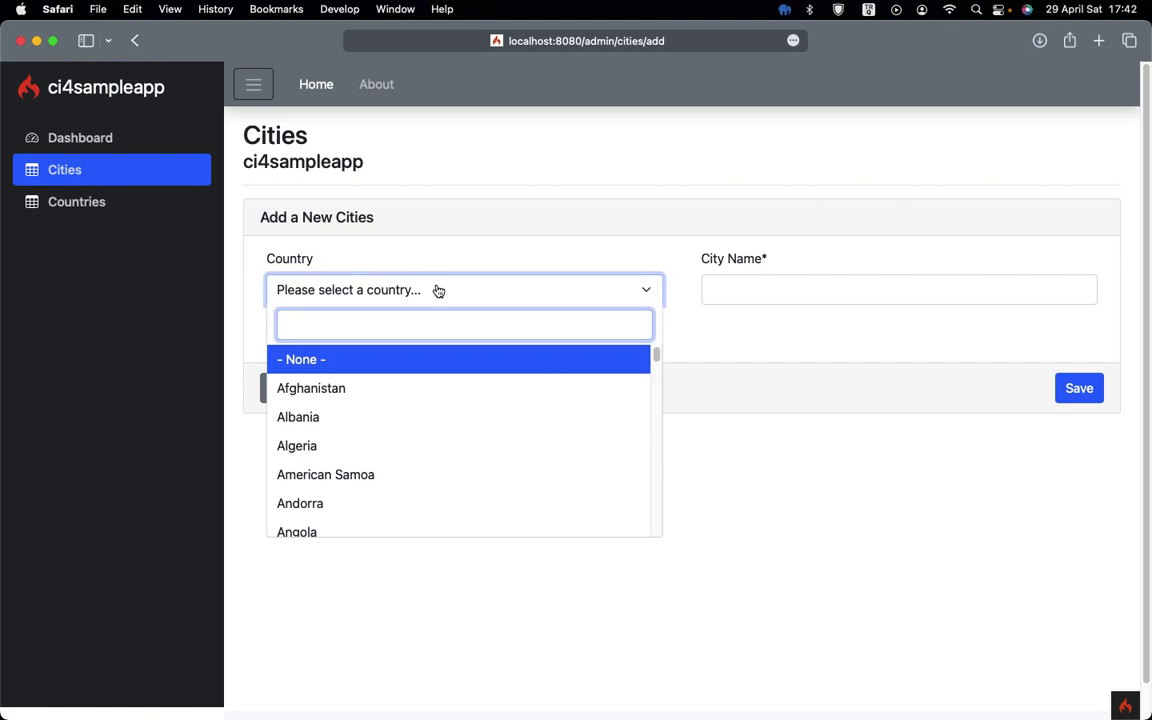
{"action": "type", "text": "Franc"}
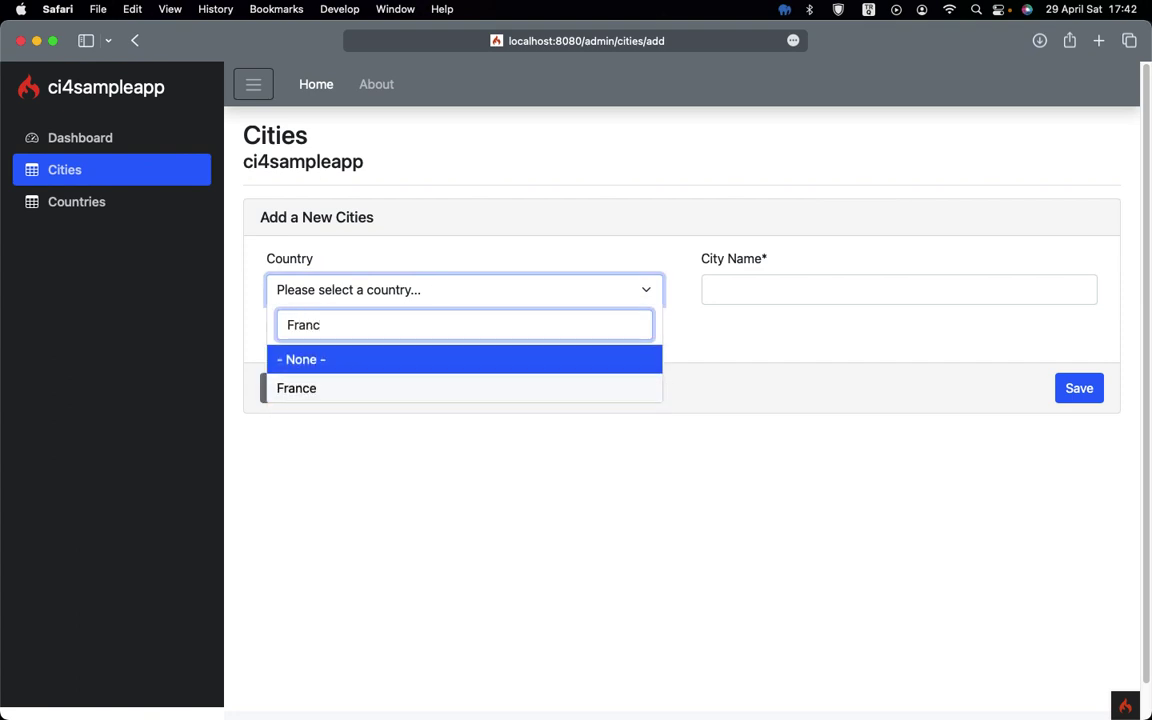
{"action": "left_click", "coordinate": [340, 387]}
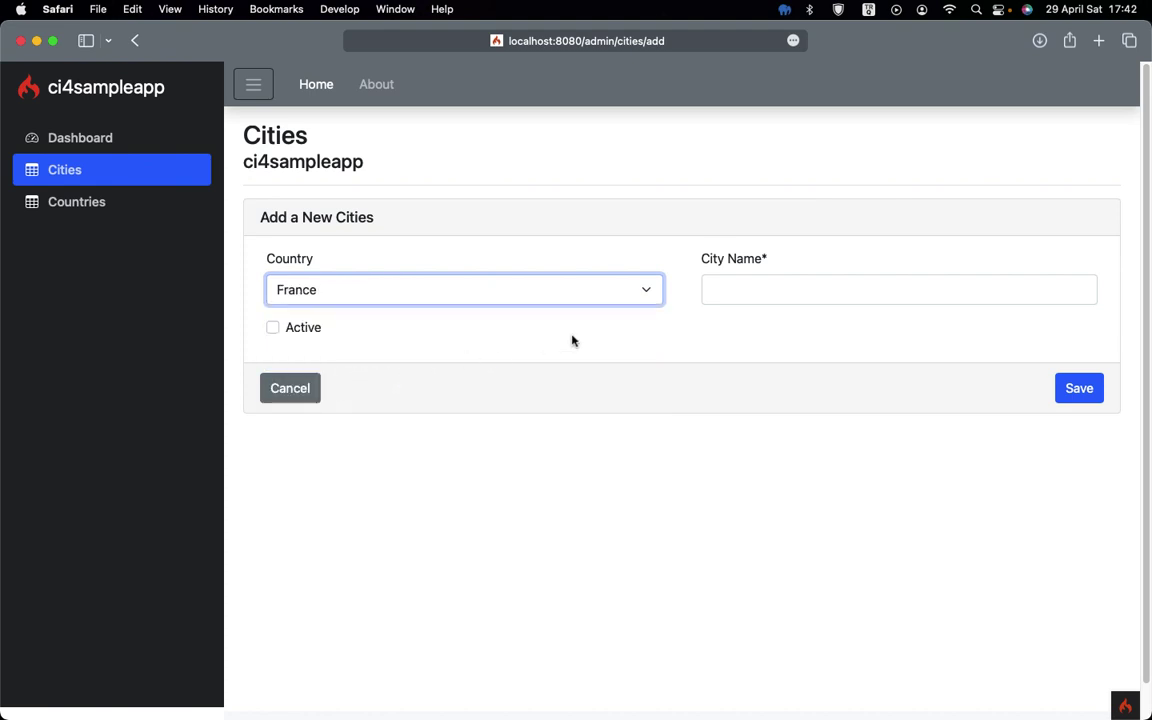
{"action": "left_click", "coordinate": [739, 303]}
{"action": "type", "text": "M"}
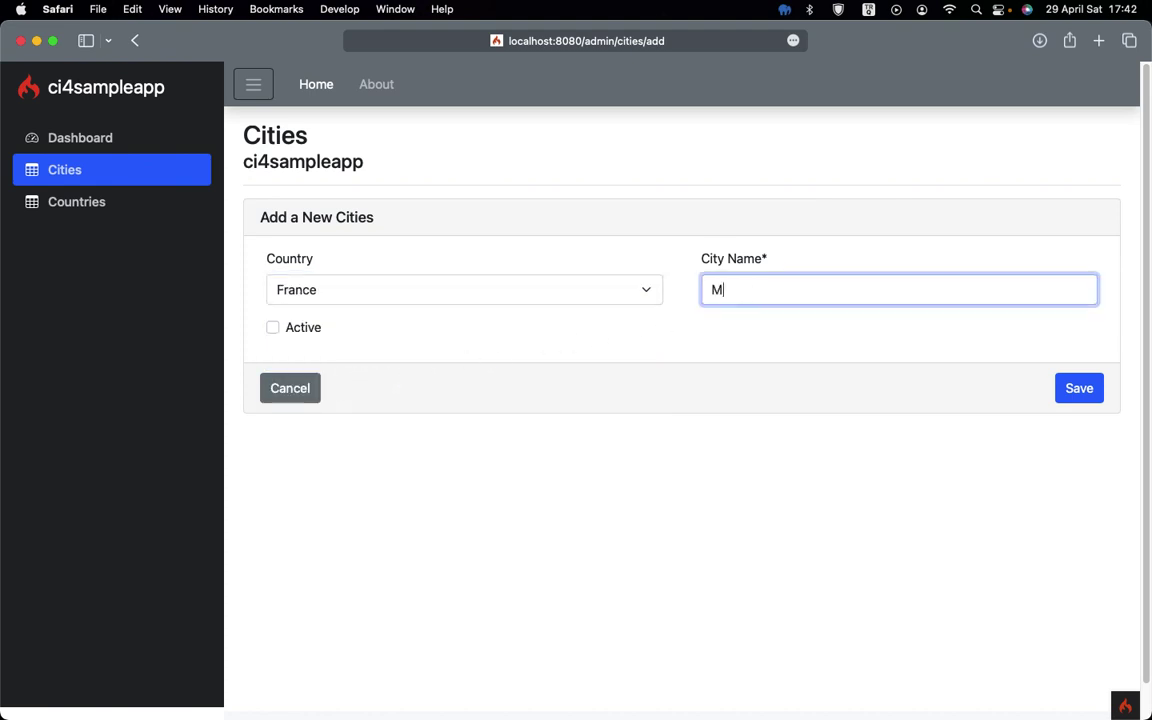
{"action": "type", "text": "aVille"}
{"action": "left_click", "coordinate": [1072, 388]}
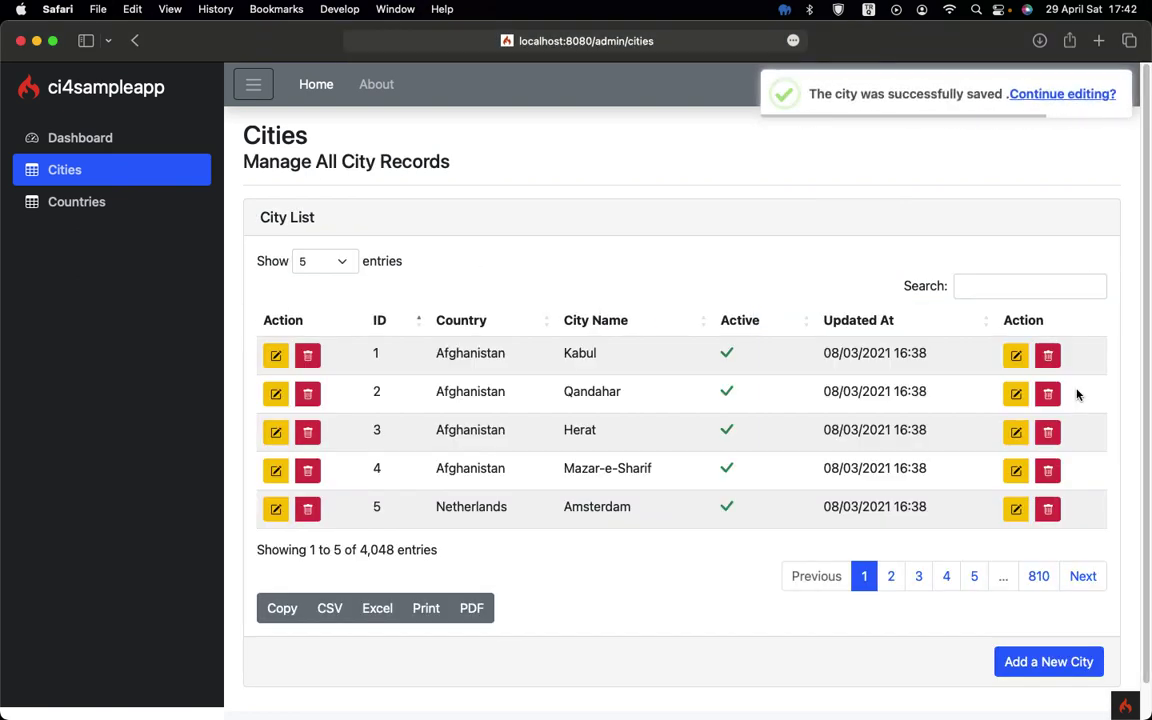
- Find the new city by searching for MaV, mark MaVille as active and save the record
{"action": "left_click", "coordinate": [1002, 288]}
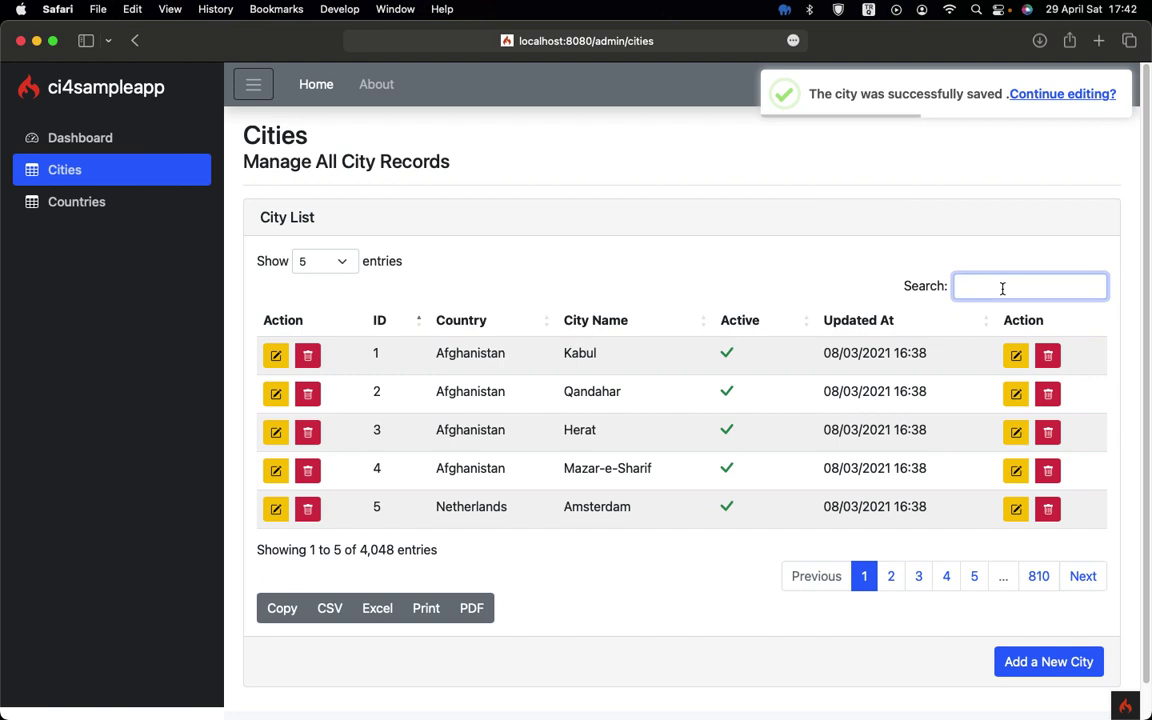
{"action": "type", "text": "MaV"}
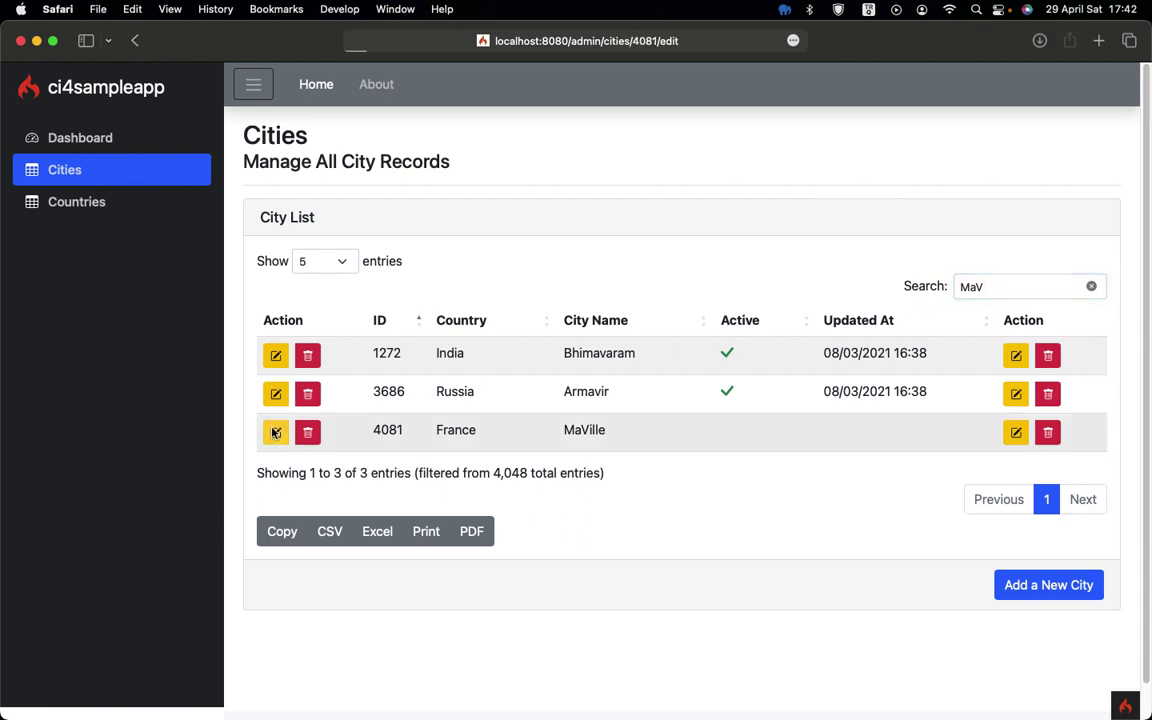
{"action": "left_click", "coordinate": [275, 431]}
{"action": "left_click", "coordinate": [306, 328]}
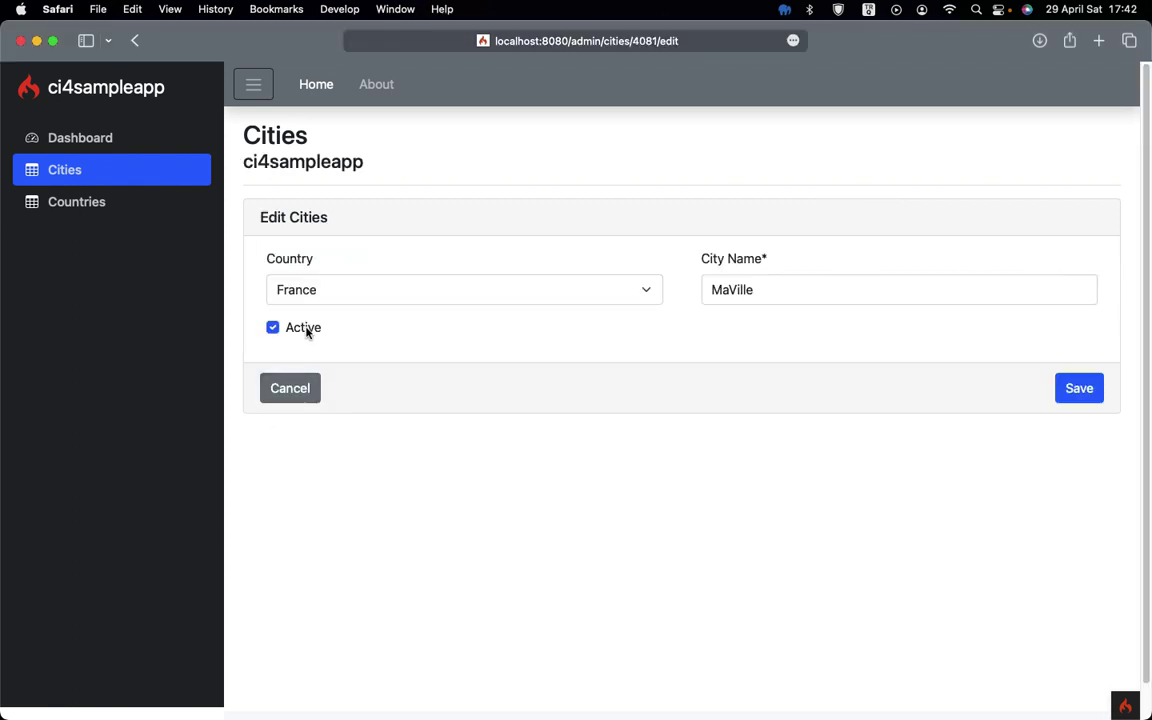
{"action": "left_click", "coordinate": [1071, 390]}
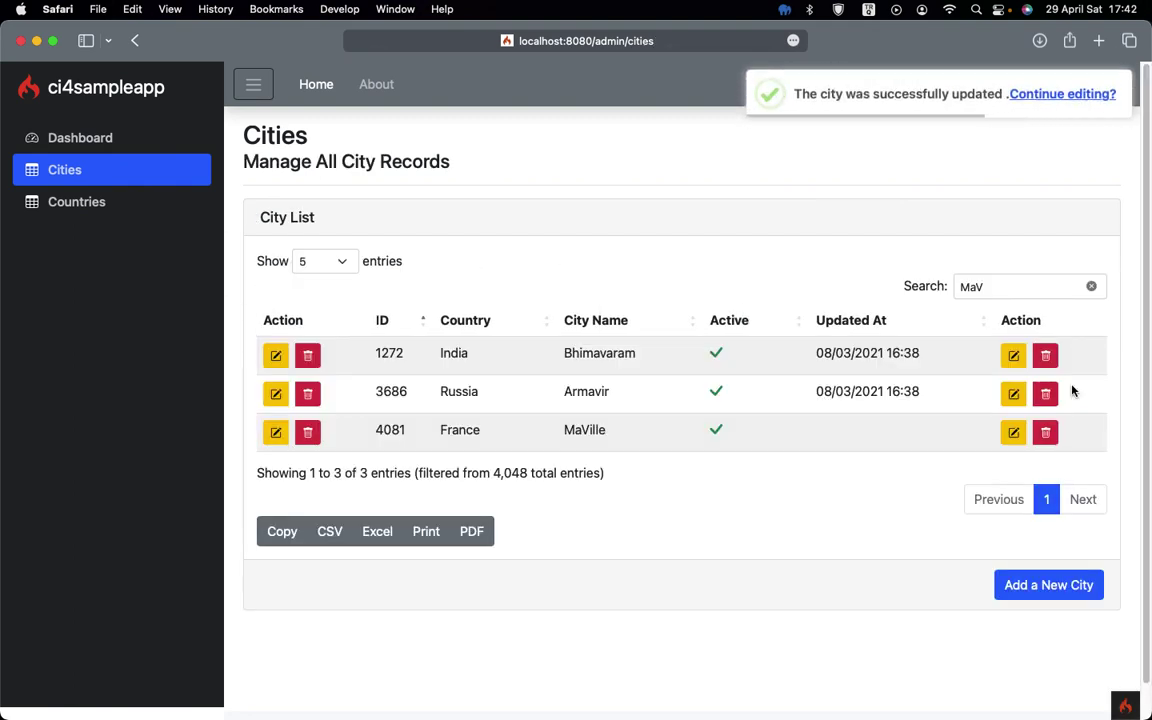
- Clear the city search and view the country list down to its end
{"action": "left_click", "coordinate": [1091, 286]}
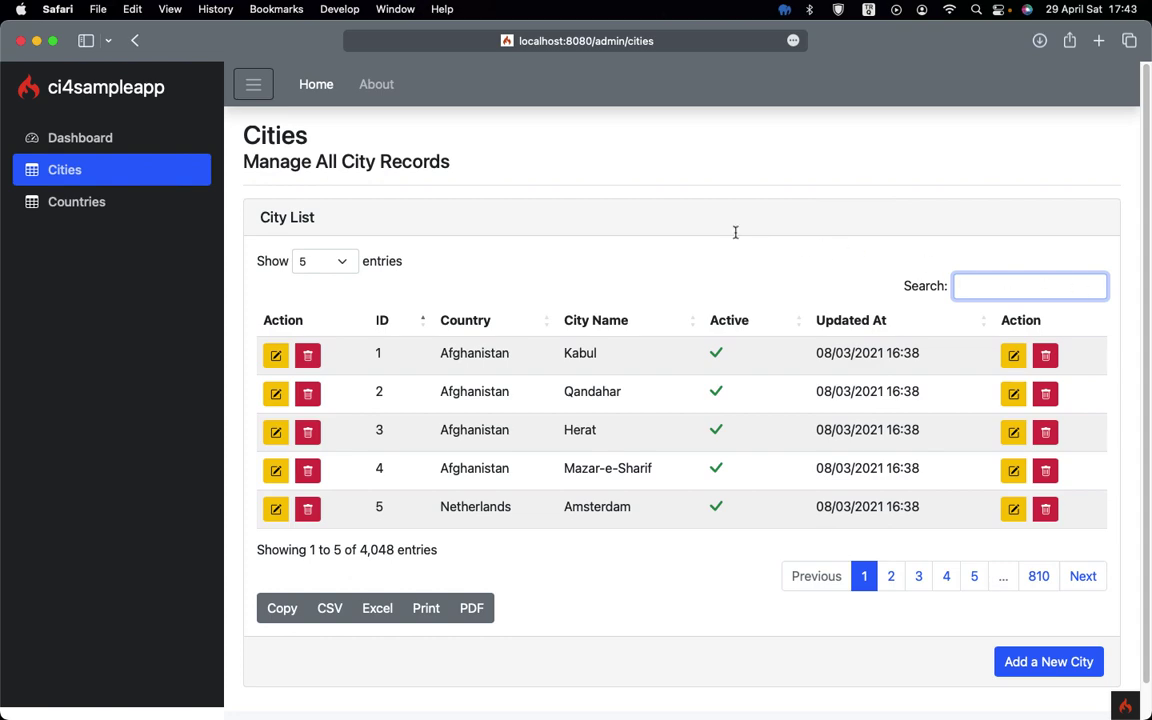
{"action": "left_click", "coordinate": [95, 211]}
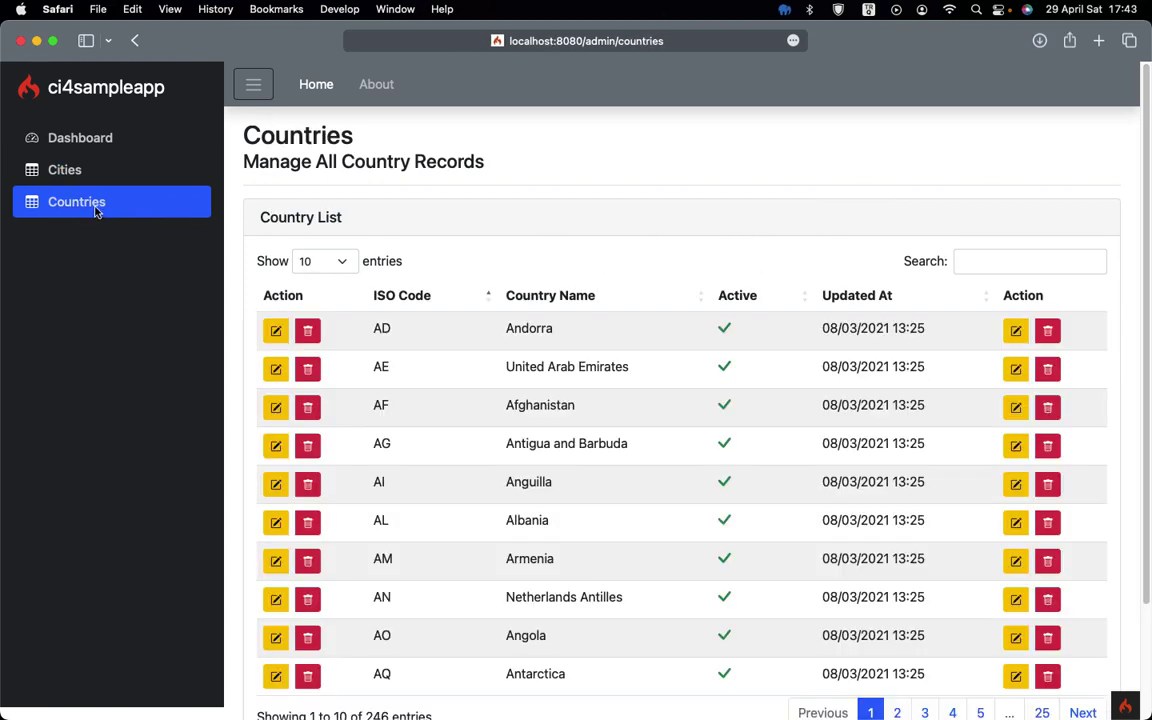
{"action": "scroll", "coordinate": [440, 550], "scroll_direction": "down", "scroll_amount": 3}
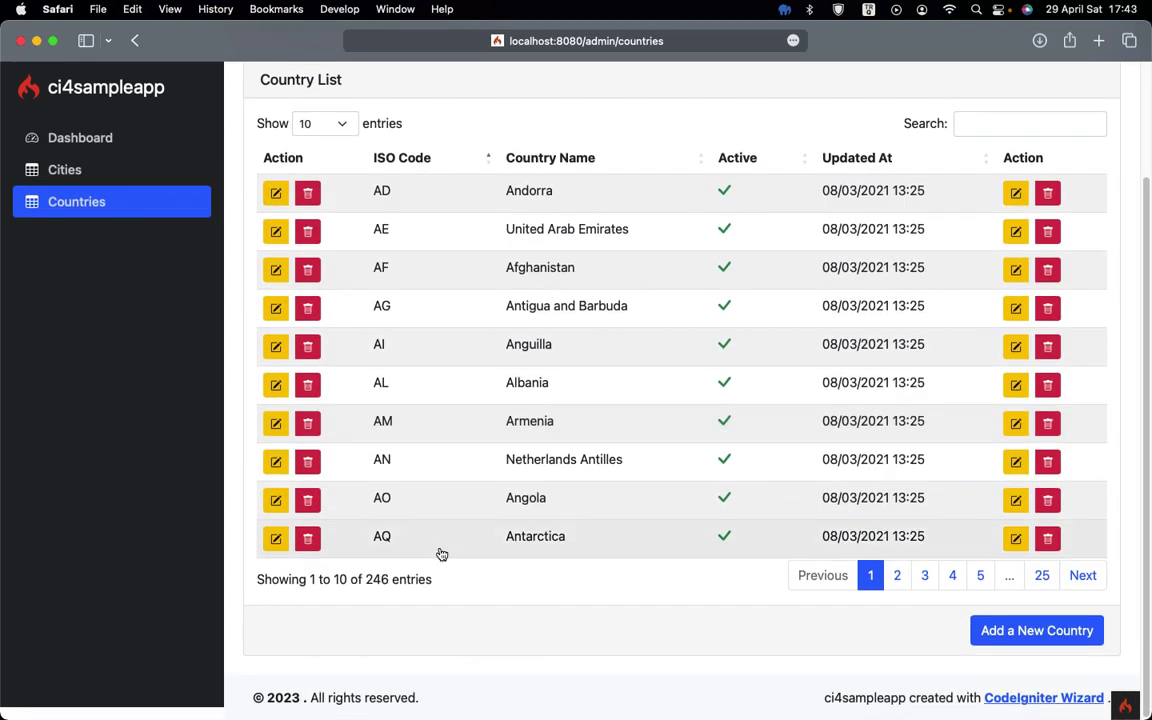
- Switch to CodeIgniter Wizard and start a new module from tbl_people, using the framework's form helpers and timestamps
{"action": "key", "text": "super+Tab"}
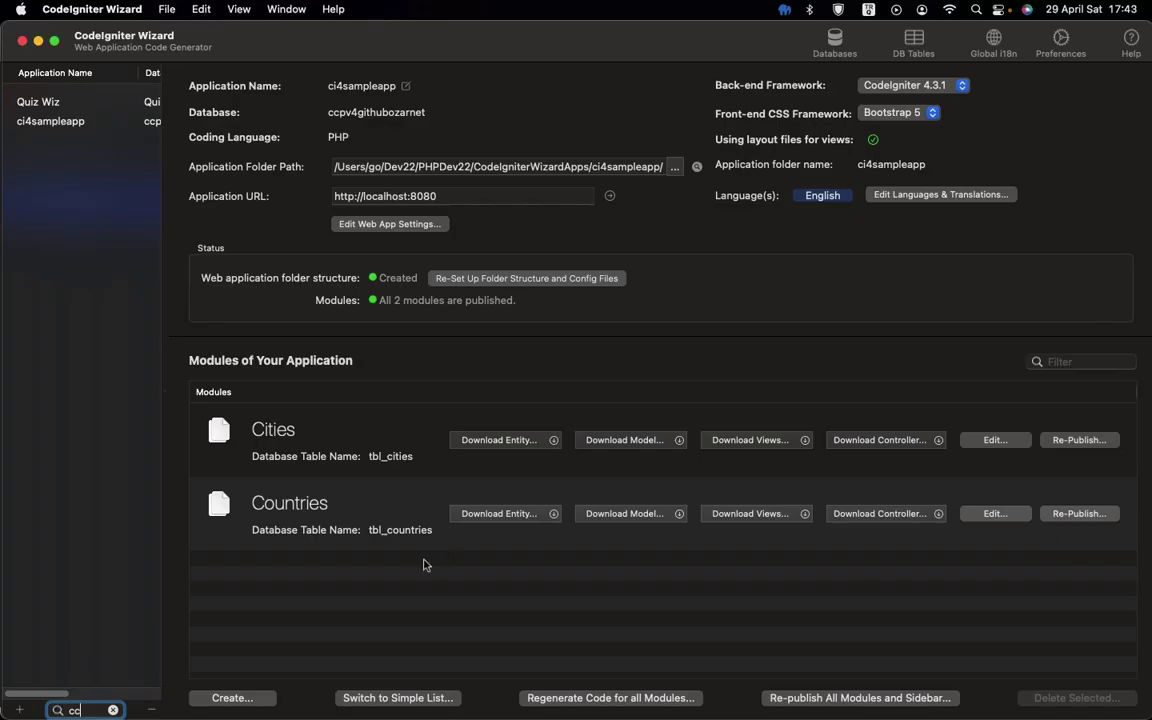
{"action": "left_click", "coordinate": [240, 700]}
{"action": "left_click", "coordinate": [182, 120]}
{"action": "left_click", "coordinate": [183, 141]}
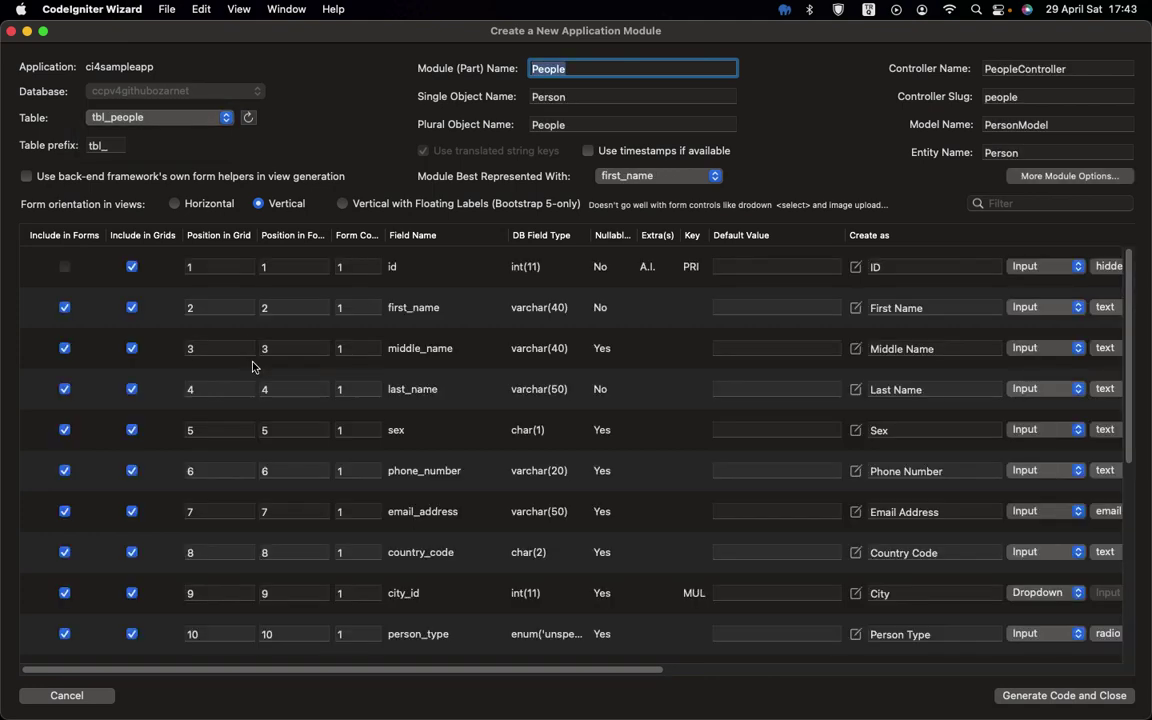
{"action": "left_click", "coordinate": [210, 176]}
{"action": "left_click", "coordinate": [647, 158]}
- Relabel the People module's sex field as Gender and set its translation key to gender
{"action": "left_click_drag", "start_coordinate": [845, 234], "coordinate": [773, 232]}
{"action": "left_click", "coordinate": [784, 432]}
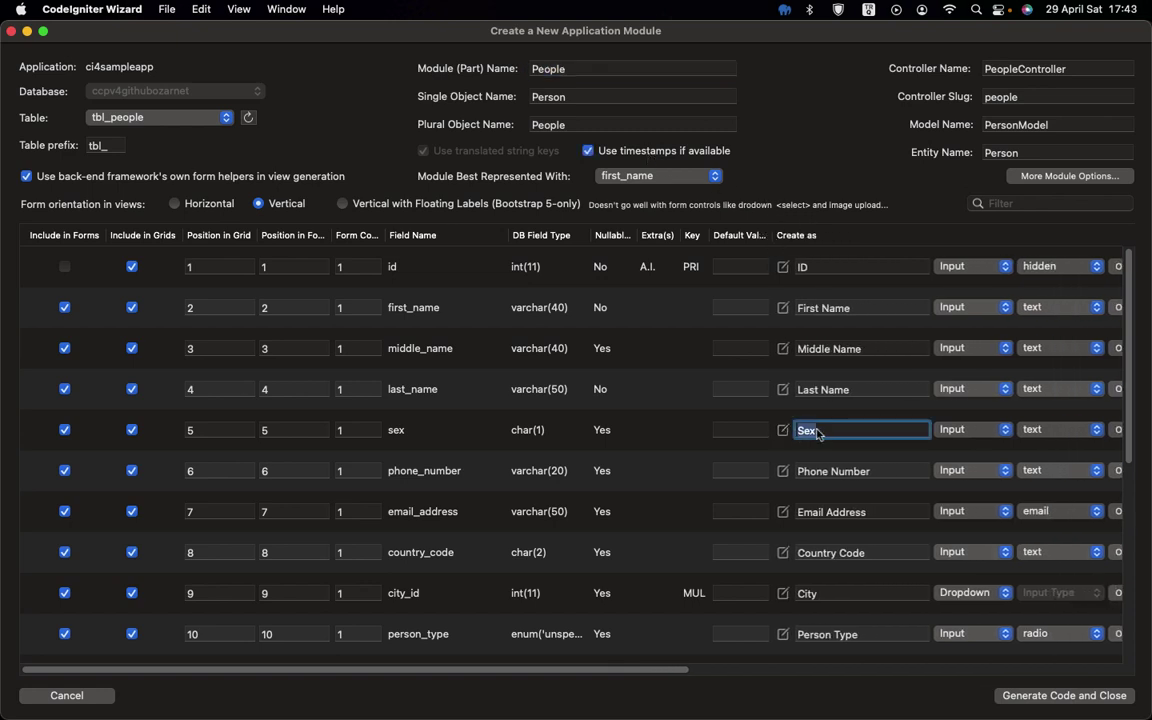
{"action": "type", "text": "Gender"}
{"action": "scroll", "coordinate": [870, 430], "scroll_direction": "right", "scroll_amount": 10}
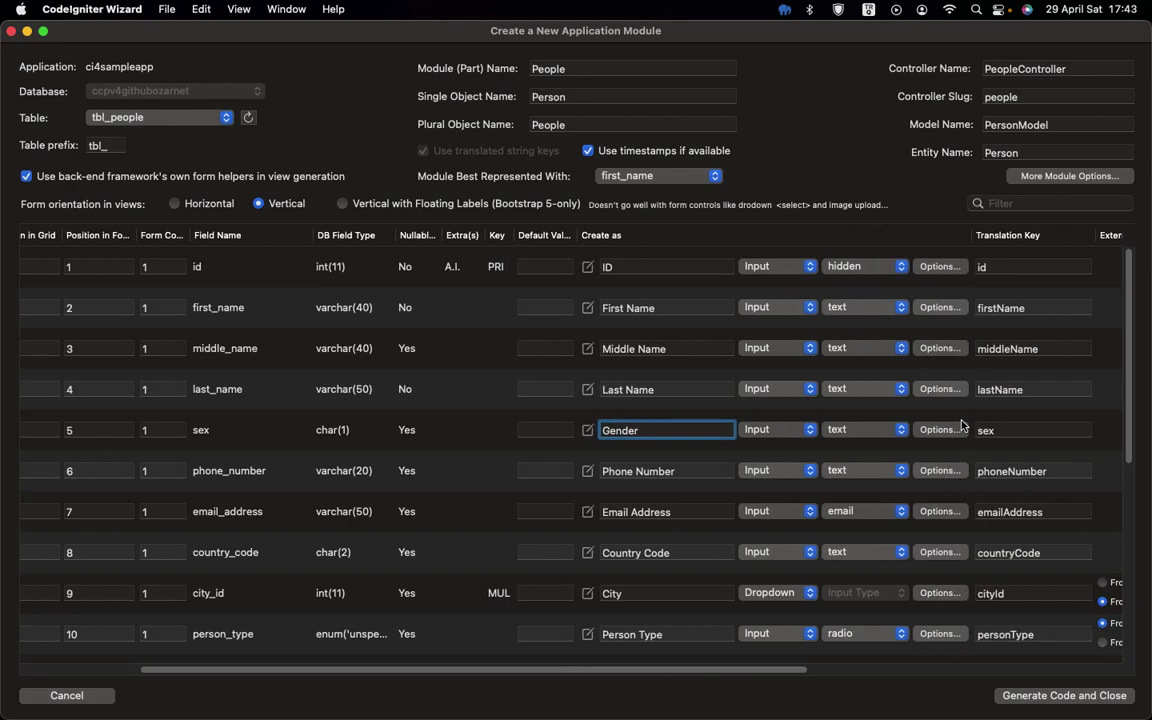
{"action": "left_click", "coordinate": [549, 435]}
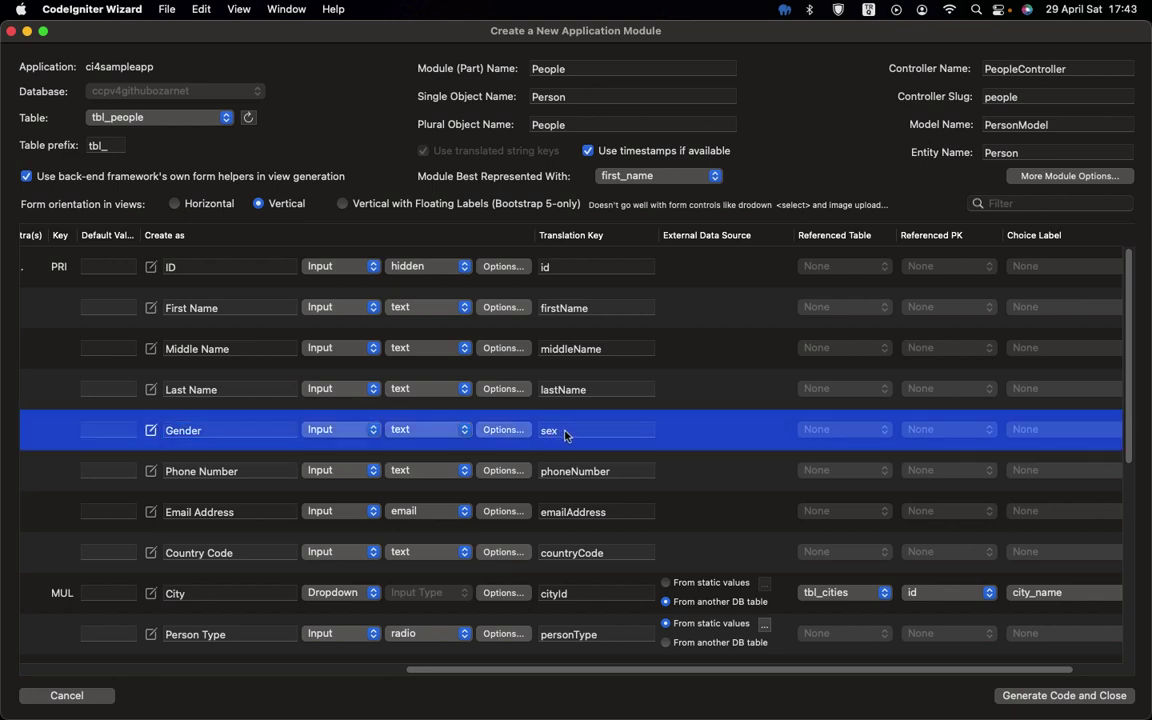
{"action": "left_click", "coordinate": [566, 431]}
{"action": "type", "text": "gender"}
- Make the Gender field a radio input and add the static value F labelled Female to it
{"action": "left_click", "coordinate": [427, 430]}
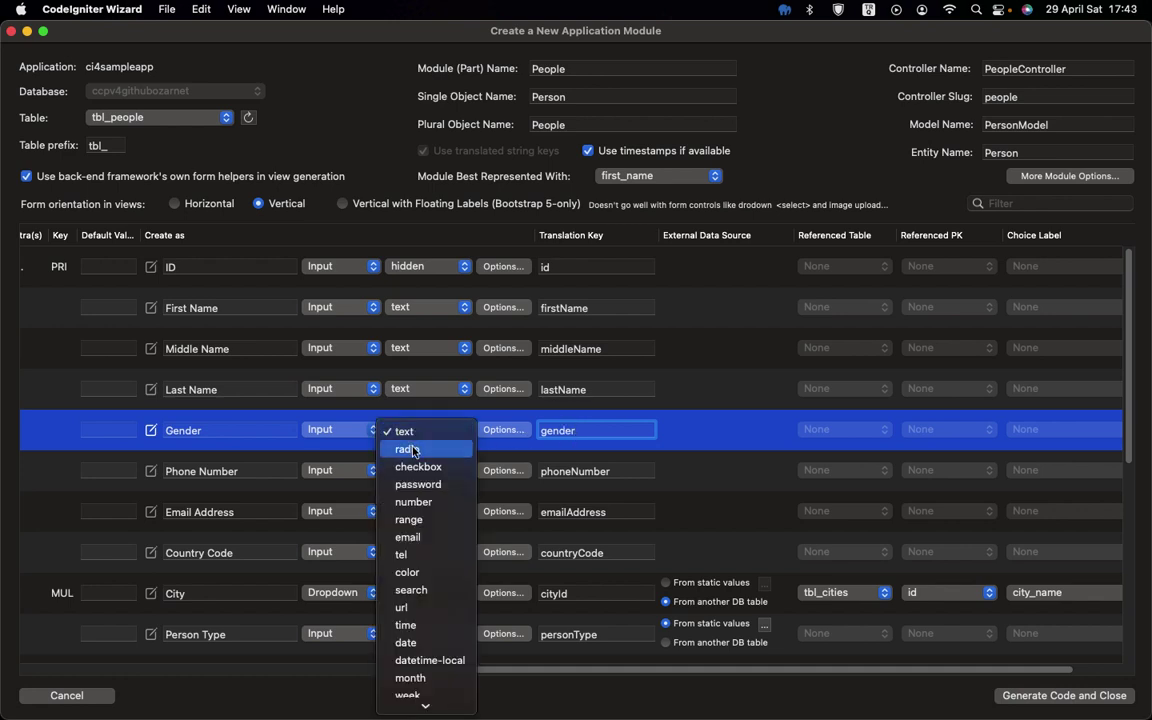
{"action": "left_click", "coordinate": [430, 449]}
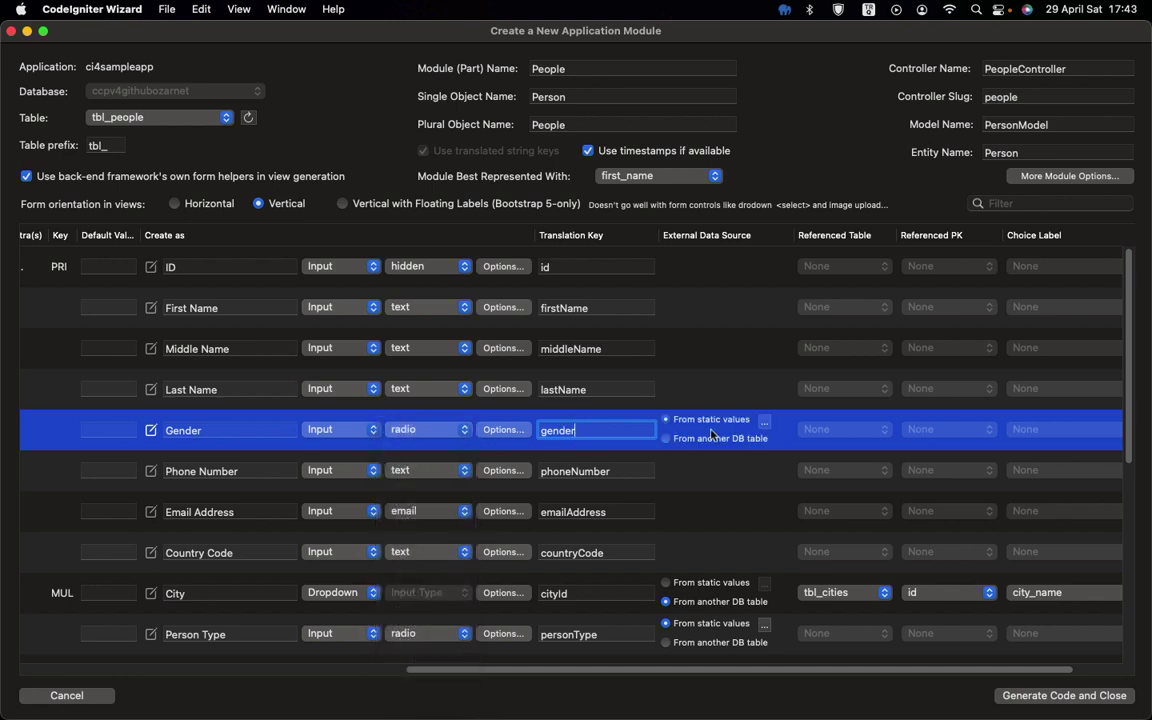
{"action": "left_click", "coordinate": [764, 421]}
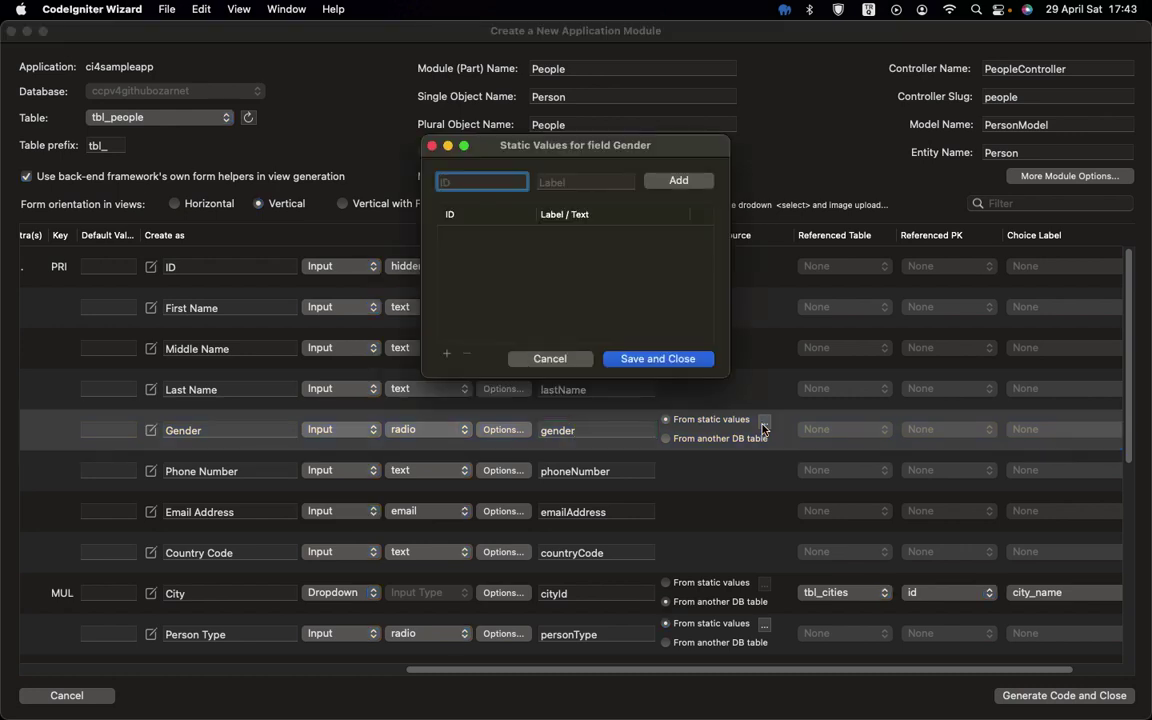
{"action": "type", "text": "F"}
{"action": "left_click", "coordinate": [576, 183]}
{"action": "type", "text": "Female"}
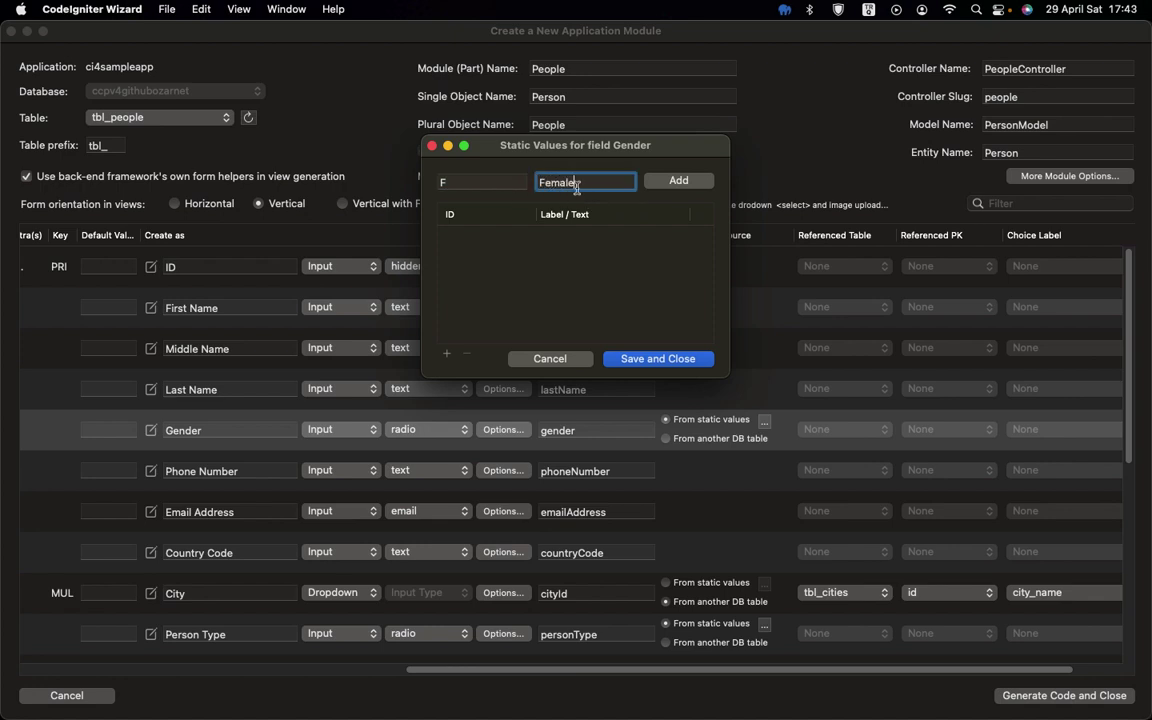
{"action": "left_click", "coordinate": [676, 181]}
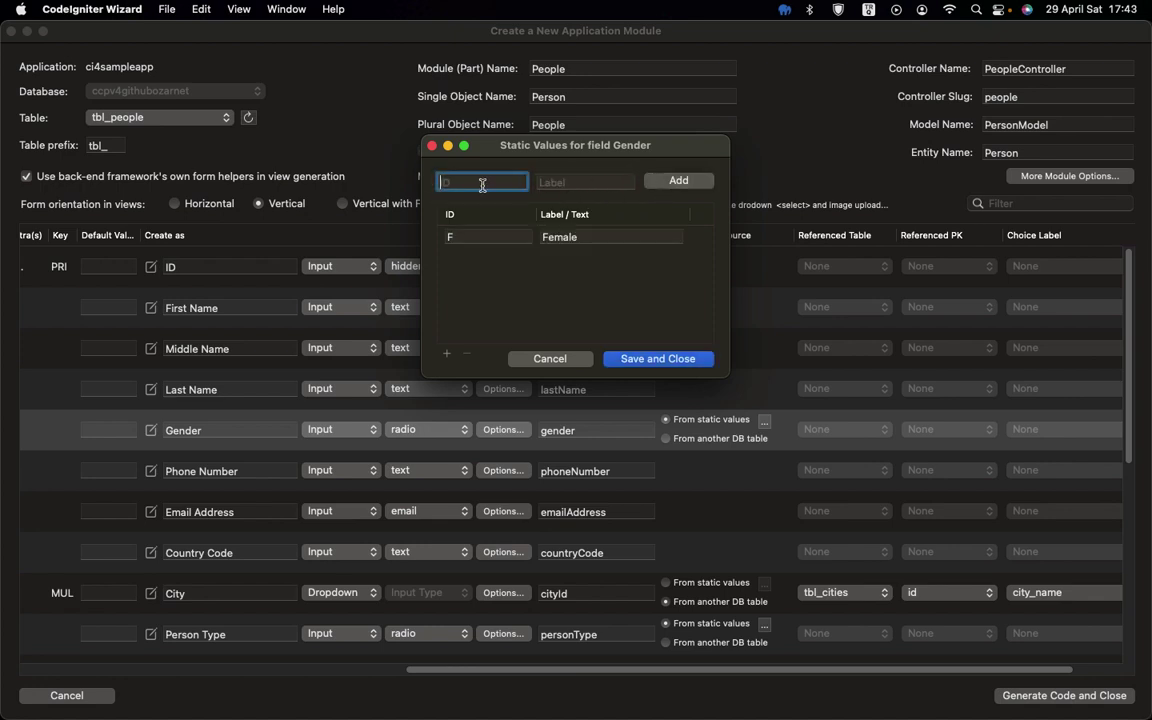
- Add the static values M labelled Male and N labelled Non-binary to the Gender field
{"action": "type", "text": "M"}
{"action": "key", "text": "Tab"}
{"action": "type", "text": "M"}
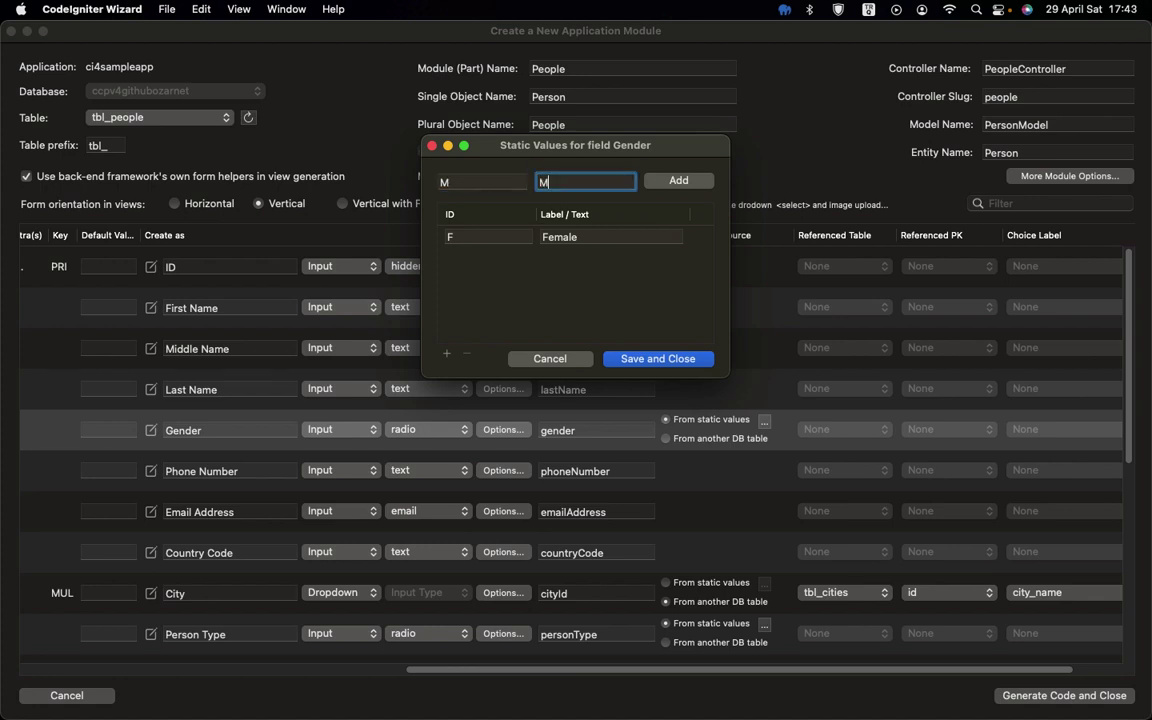
{"action": "type", "text": "ale"}
{"action": "left_click", "coordinate": [676, 181]}
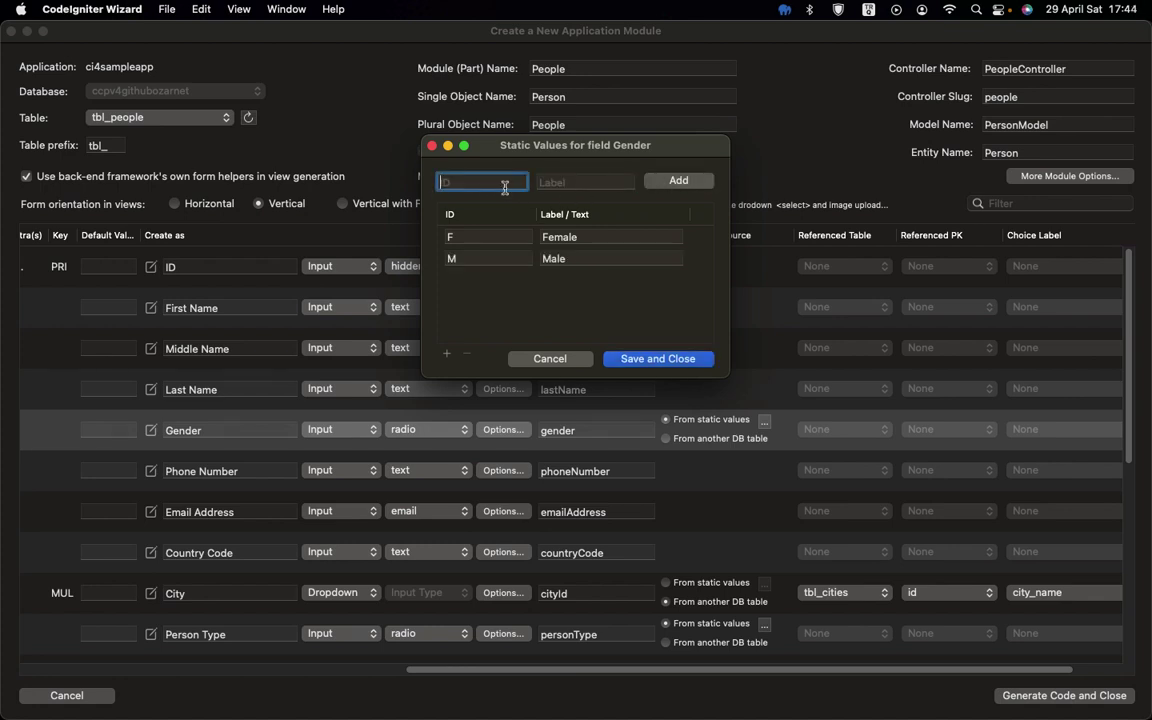
{"action": "type", "text": "N"}
{"action": "key", "text": "Tab"}
{"action": "type", "text": "Non-b"}
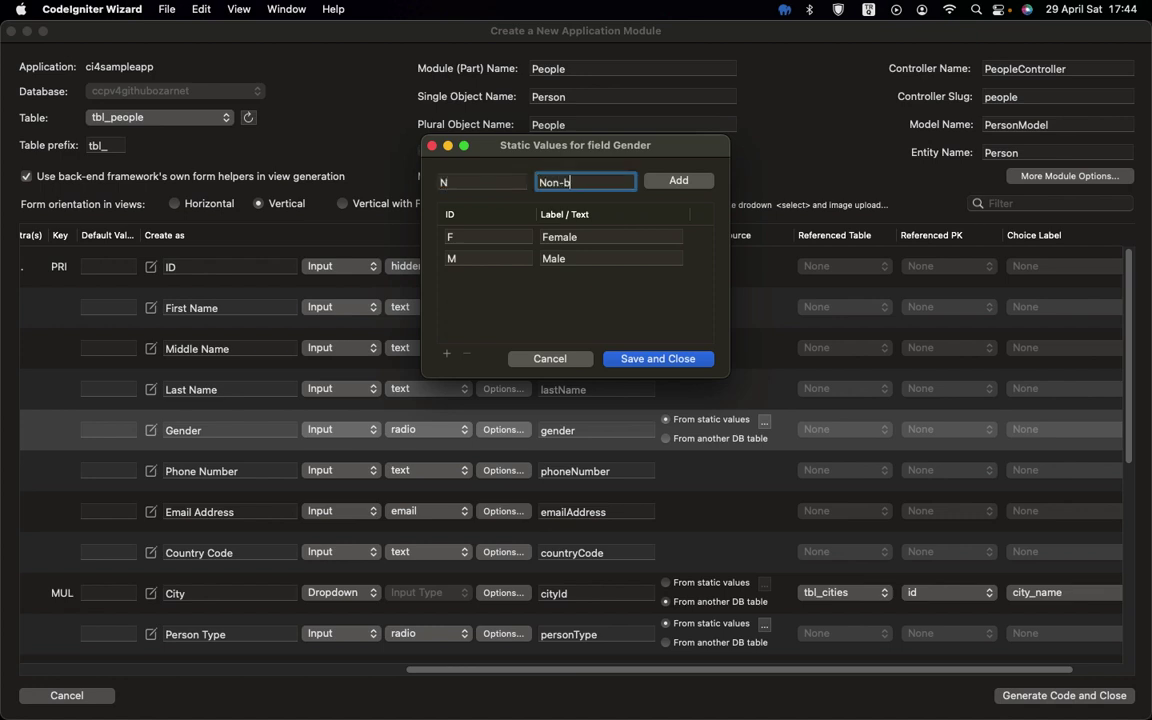
{"action": "type", "text": "inary"}
{"action": "left_click", "coordinate": [651, 181]}
- Add the static value U labelled Unspecified and save the Gender value list
{"action": "type", "text": "U"}
{"action": "key", "text": "Tab"}
{"action": "type", "text": "Unspecified"}
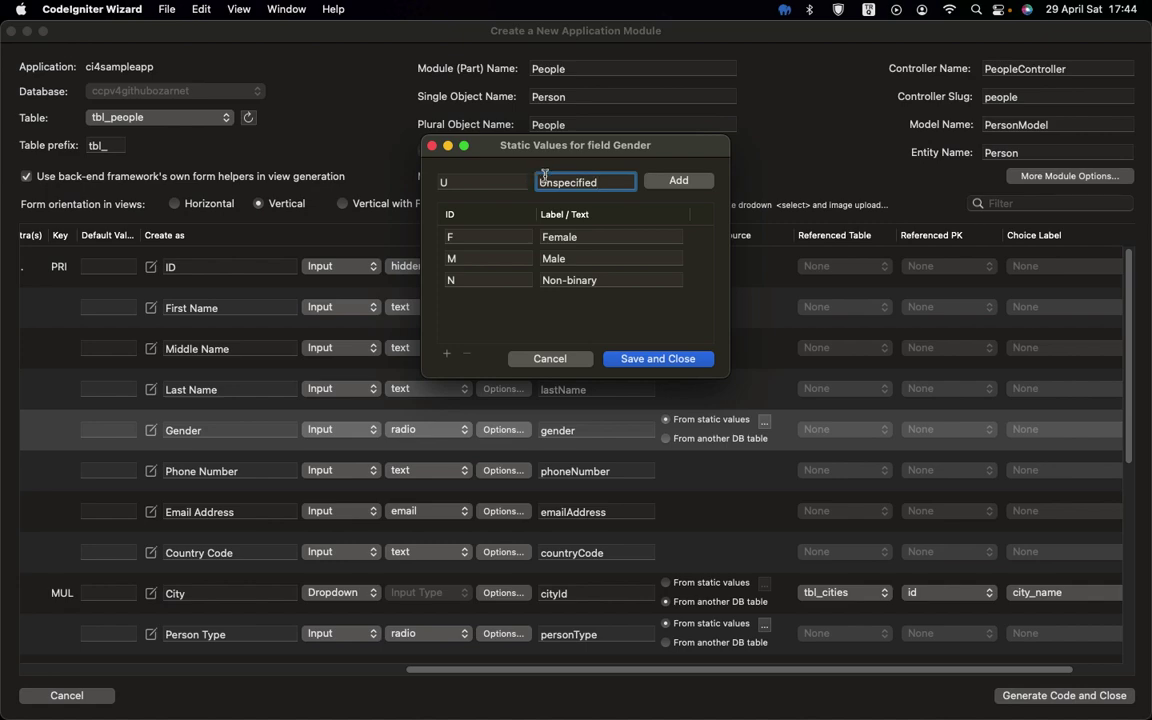
{"action": "left_click", "coordinate": [675, 183]}
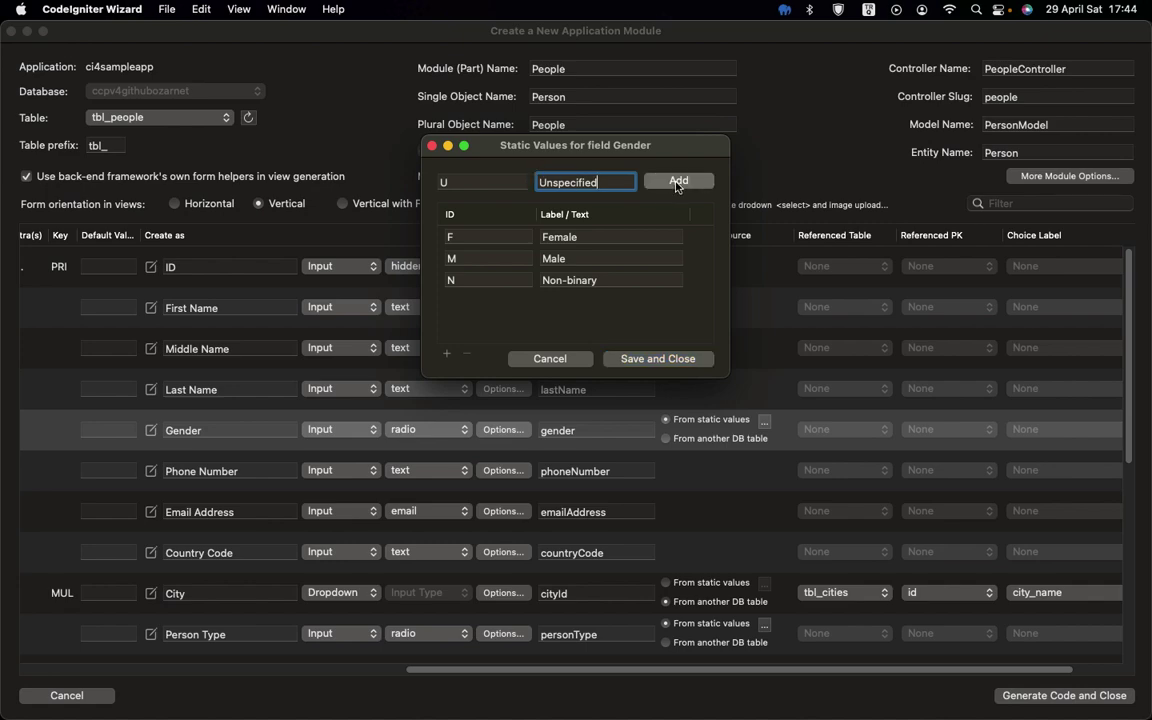
{"action": "left_click", "coordinate": [658, 358]}
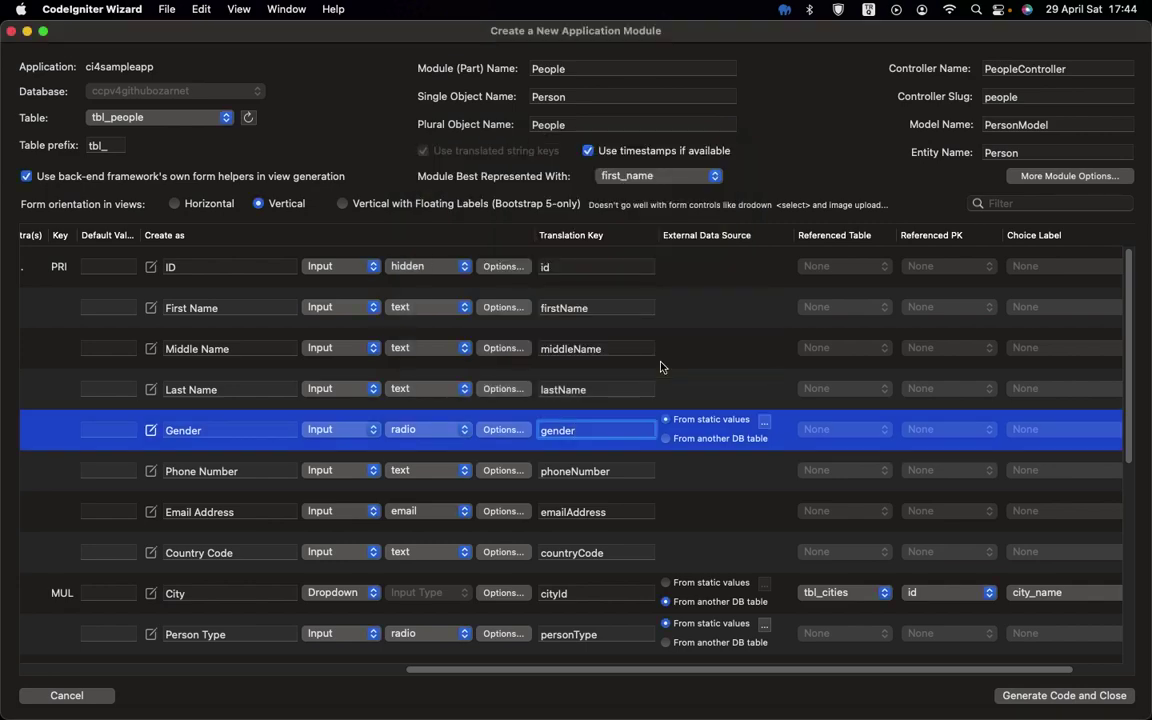
- Set the City field's translation key to city
{"action": "scroll", "coordinate": [713, 442], "scroll_direction": "down", "scroll_amount": 2}
{"action": "scroll", "coordinate": [713, 442], "scroll_direction": "down", "scroll_amount": 2}
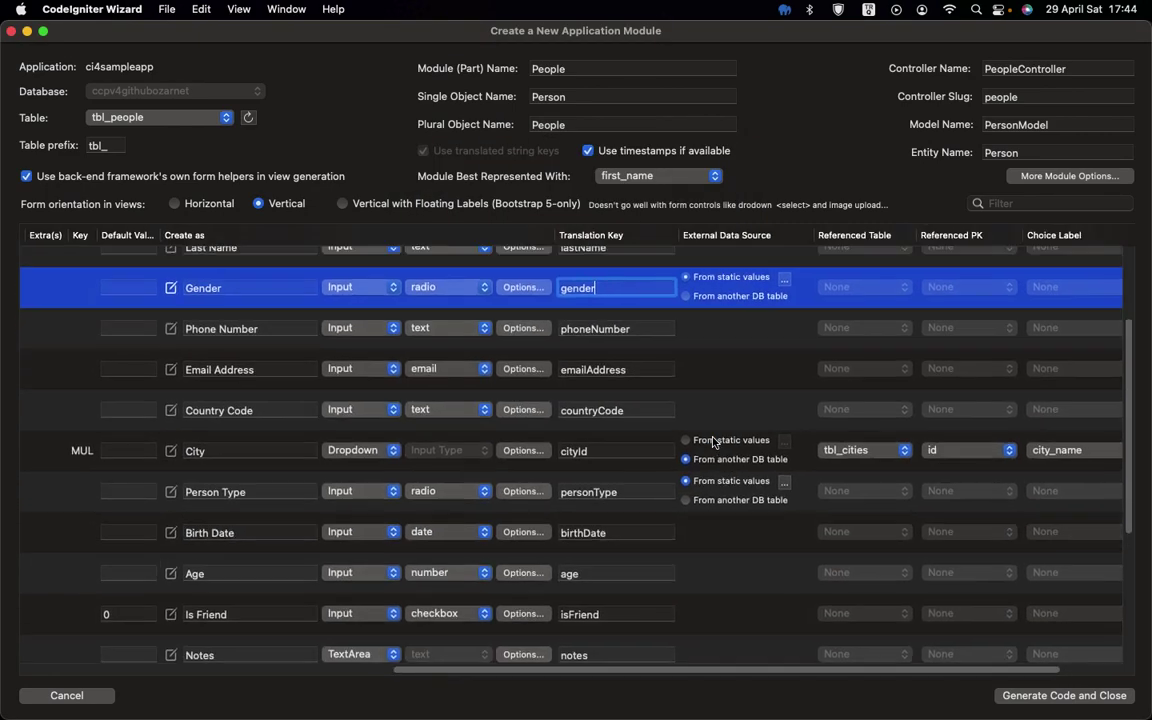
{"action": "scroll", "coordinate": [712, 442], "scroll_direction": "left", "scroll_amount": 2}
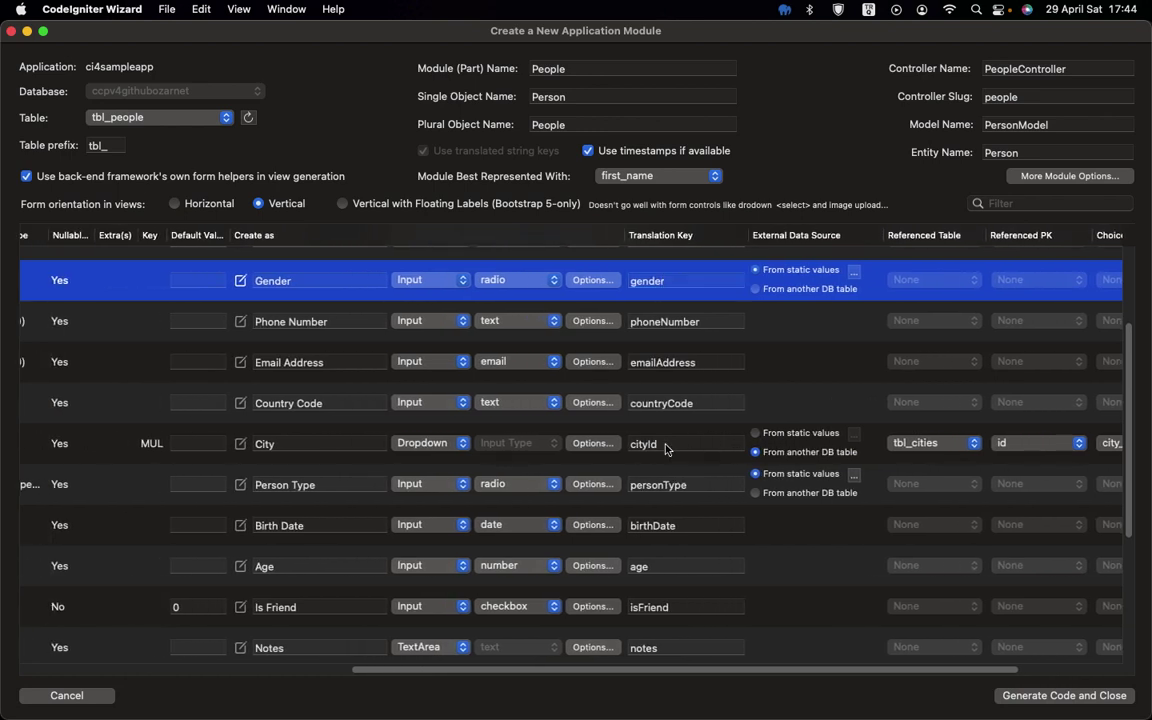
{"action": "left_click", "coordinate": [669, 444]}
{"action": "key", "text": "BackSpace"}
{"action": "key", "text": "BackSpace"}
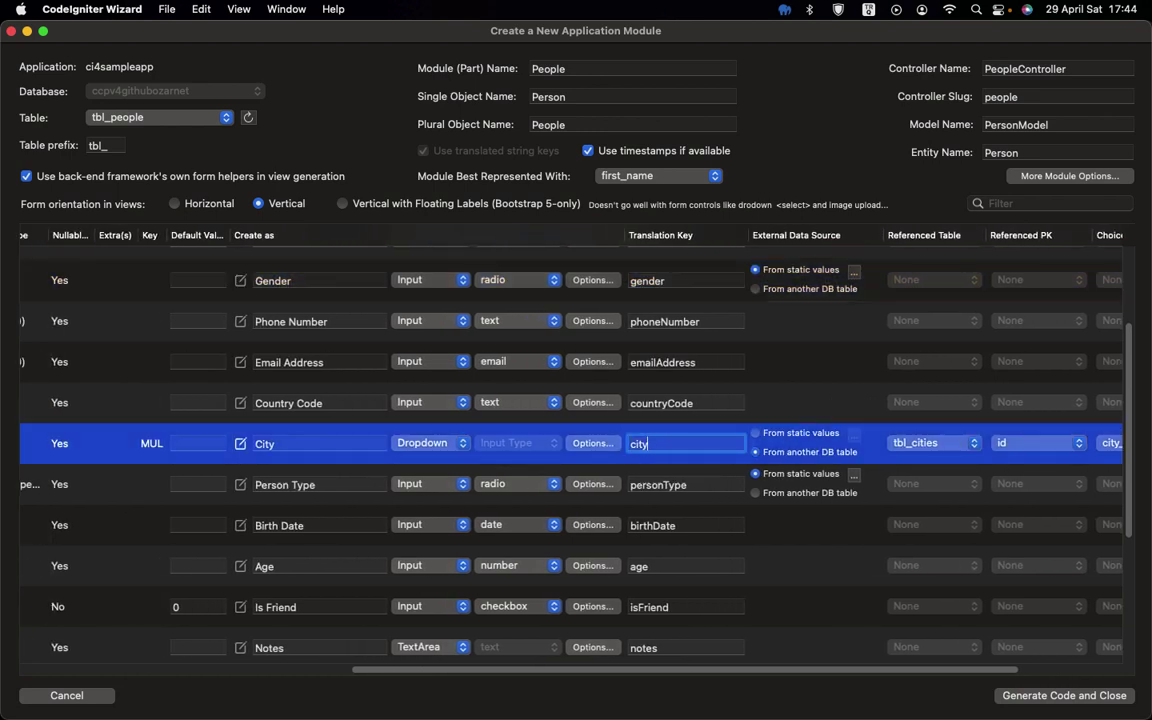
- Review the full list of static values for the Person Type field, then save and close it
{"action": "scroll", "coordinate": [669, 449], "scroll_direction": "left", "scroll_amount": 2}
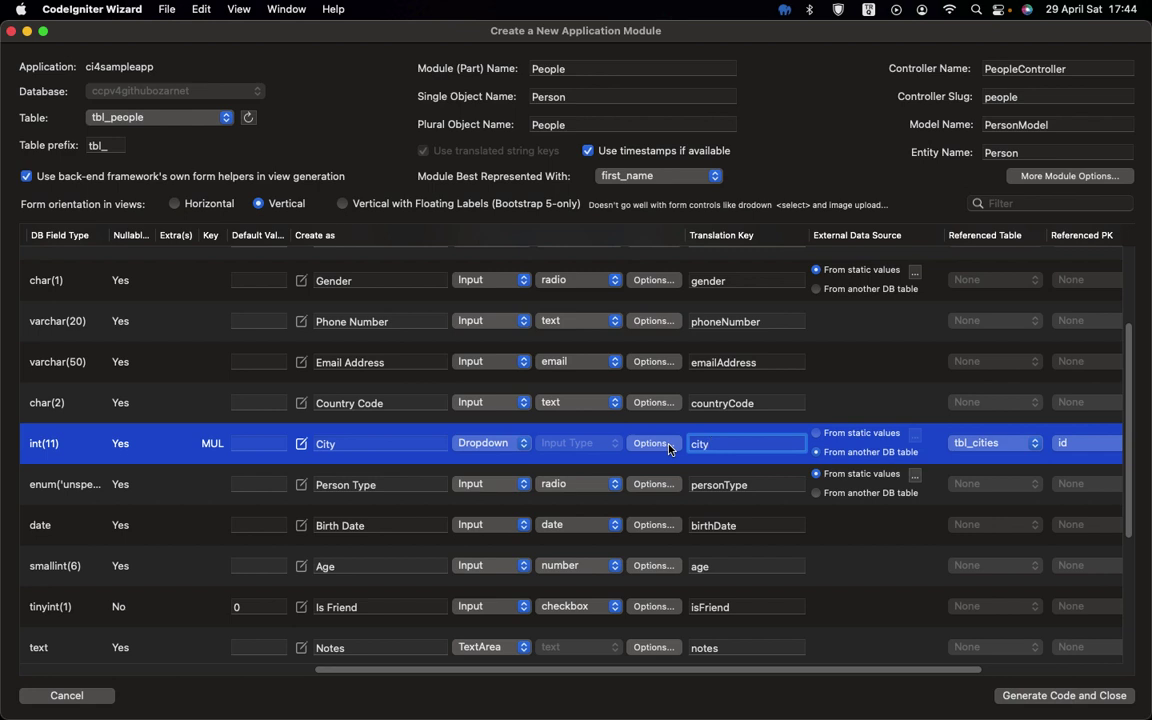
{"action": "left_click", "coordinate": [913, 476]}
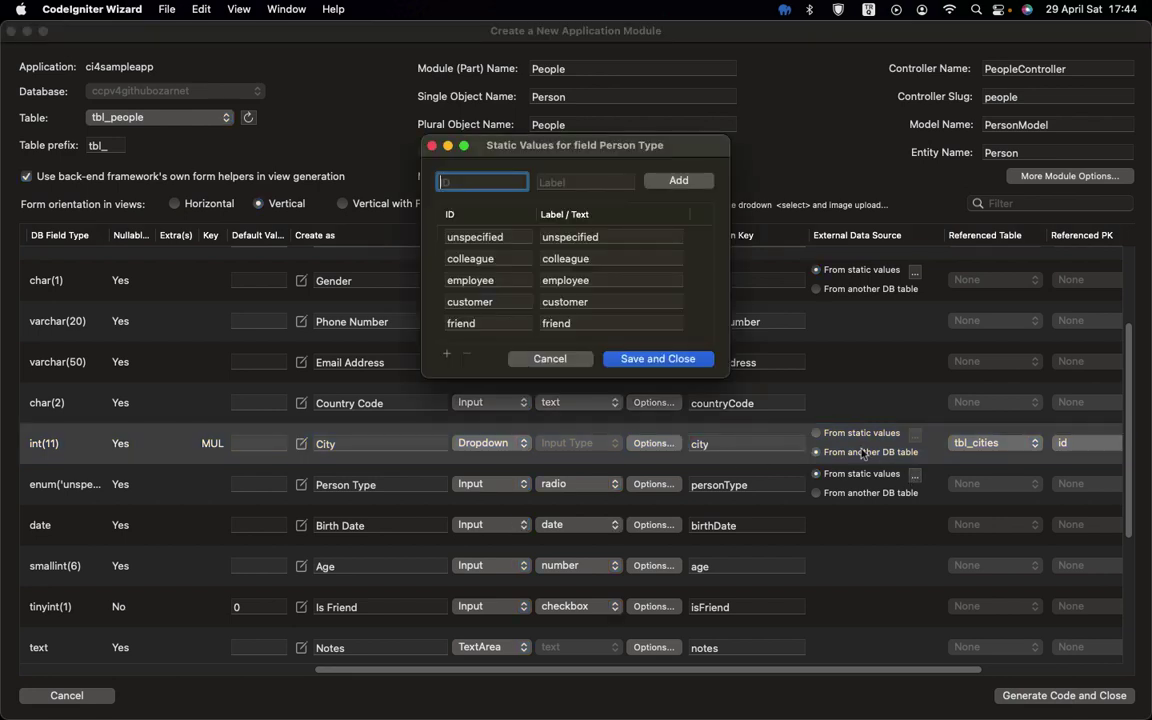
{"action": "left_click_drag", "start_coordinate": [729, 377], "coordinate": [738, 412]}
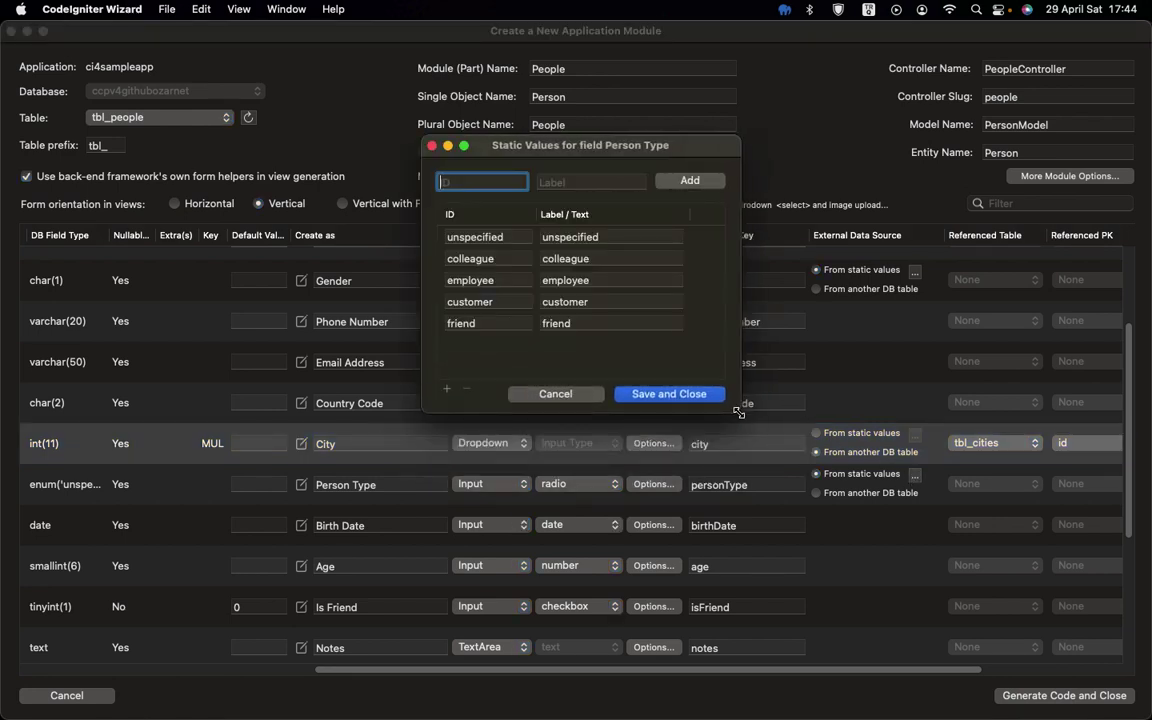
{"action": "left_click", "coordinate": [642, 395]}
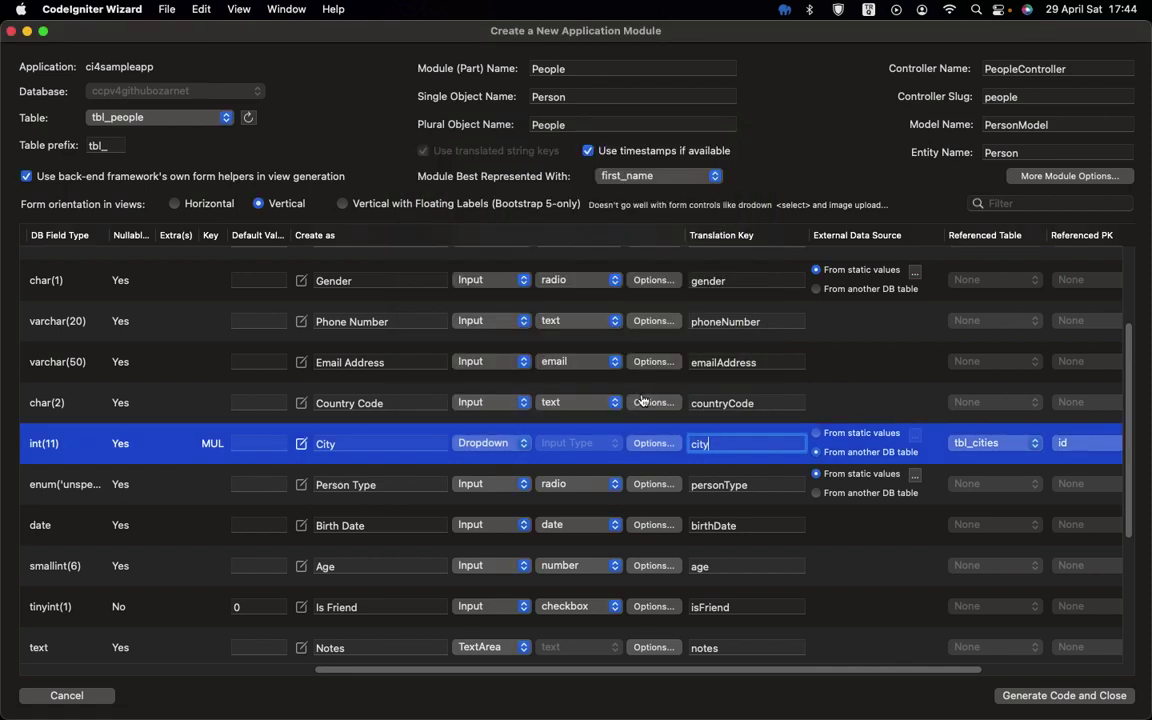
- Switch to Navicat Premium, close the model diagram and open the design of tbl_people in ccpv4
{"action": "key", "text": "super+Tab"}
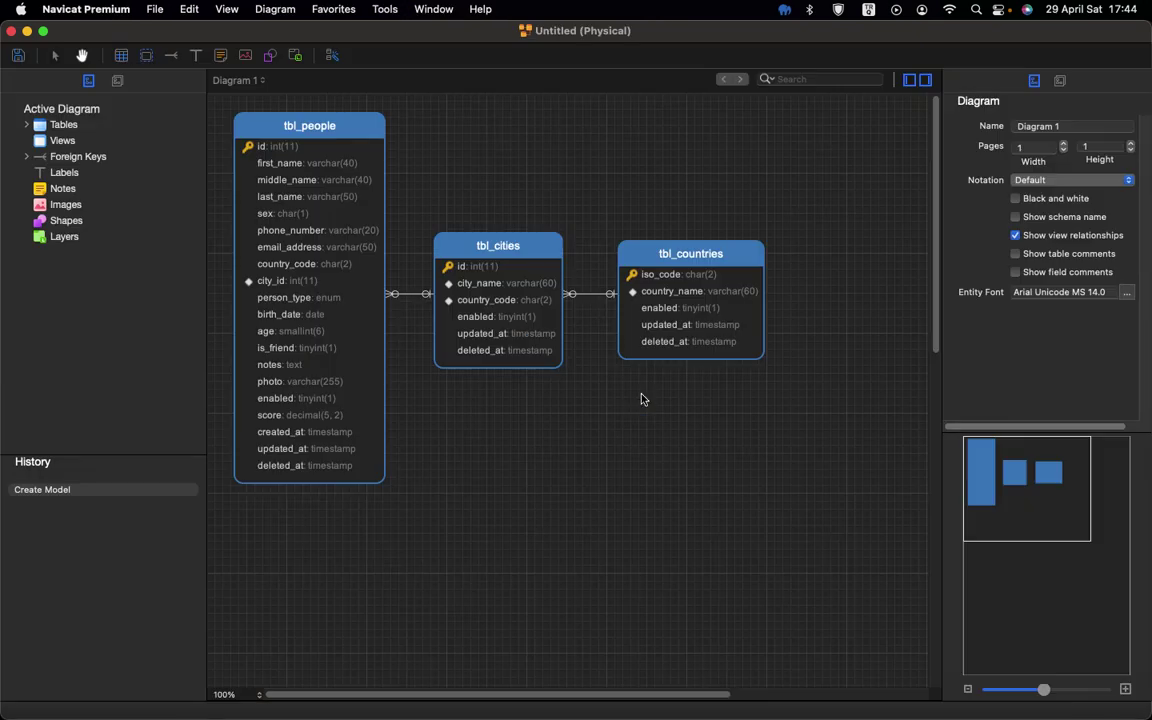
{"action": "left_click", "coordinate": [11, 32]}
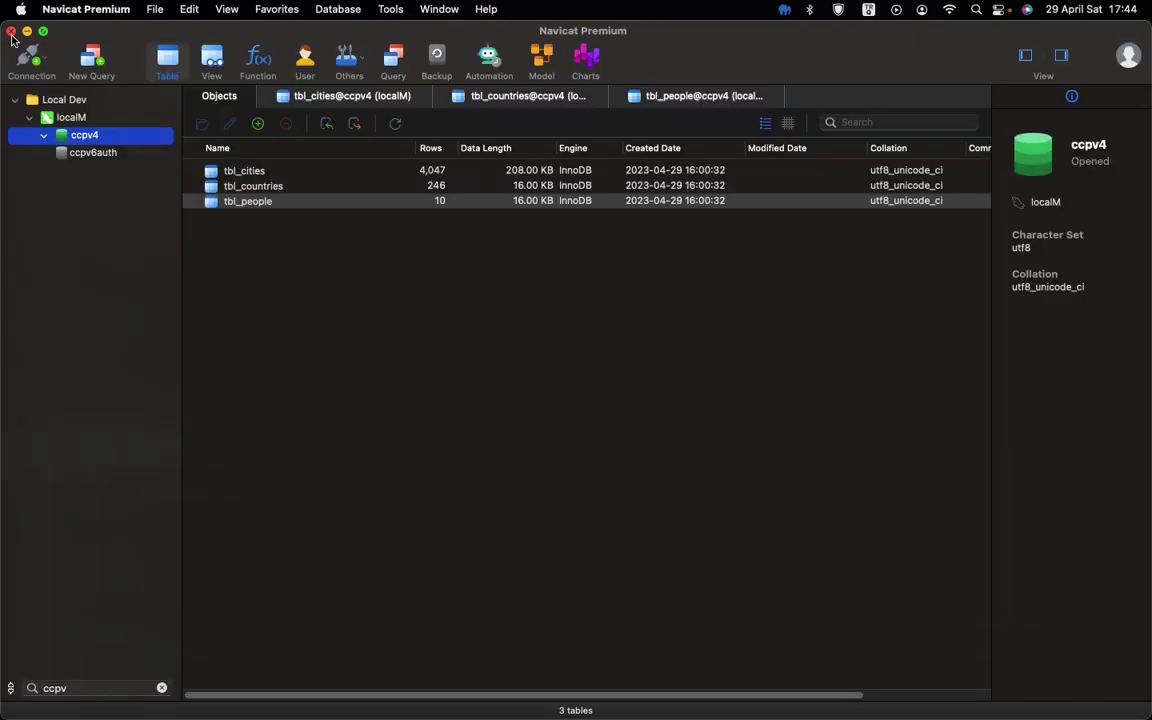
{"action": "right_click", "coordinate": [236, 200]}
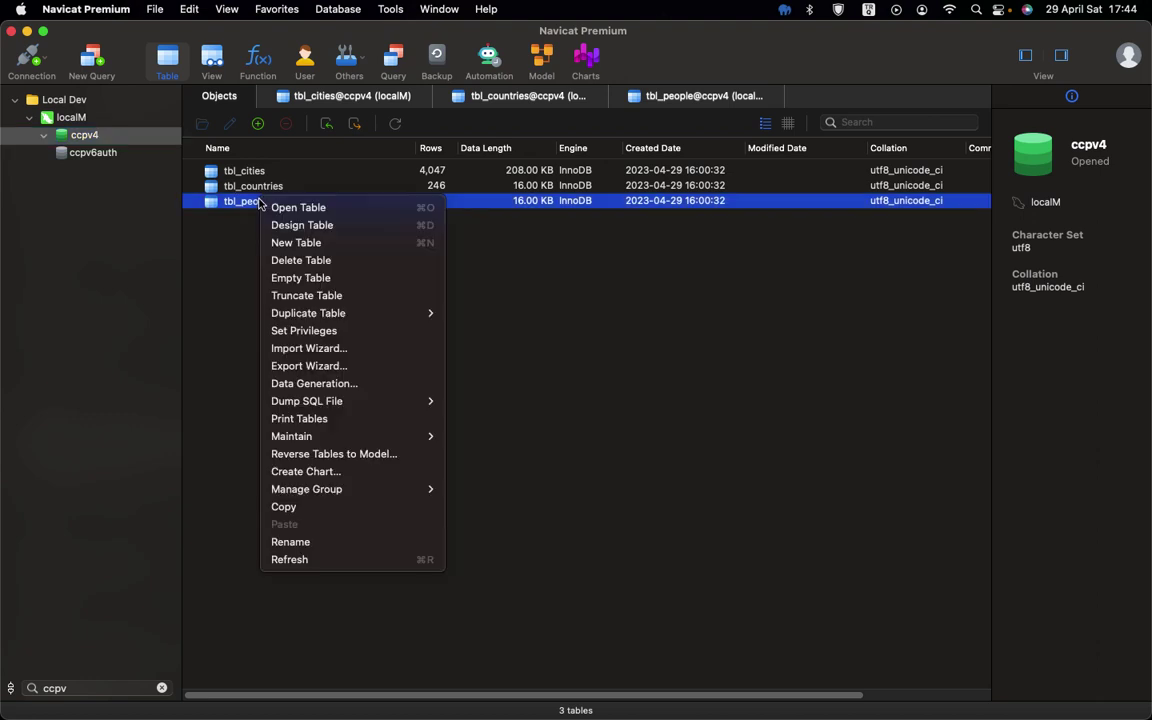
{"action": "left_click", "coordinate": [299, 226]}
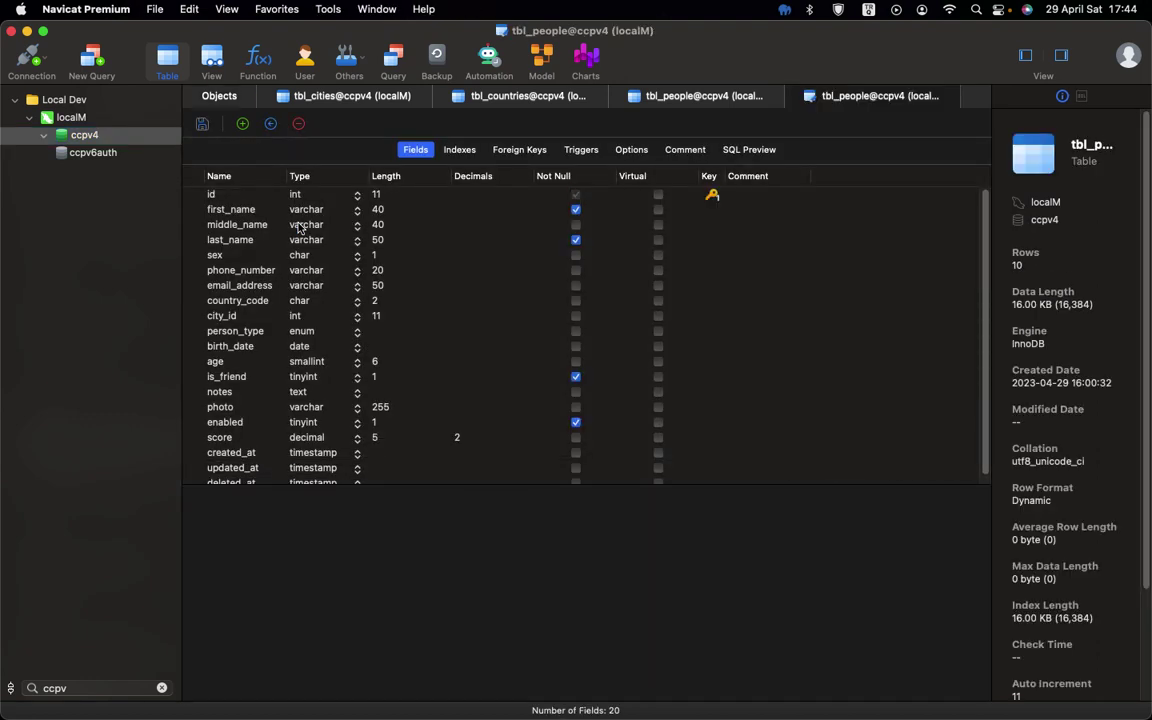
- Examine the enum values of person_type and the CREATE TABLE statement of tbl_people in a widened view
{"action": "left_click", "coordinate": [227, 334]}
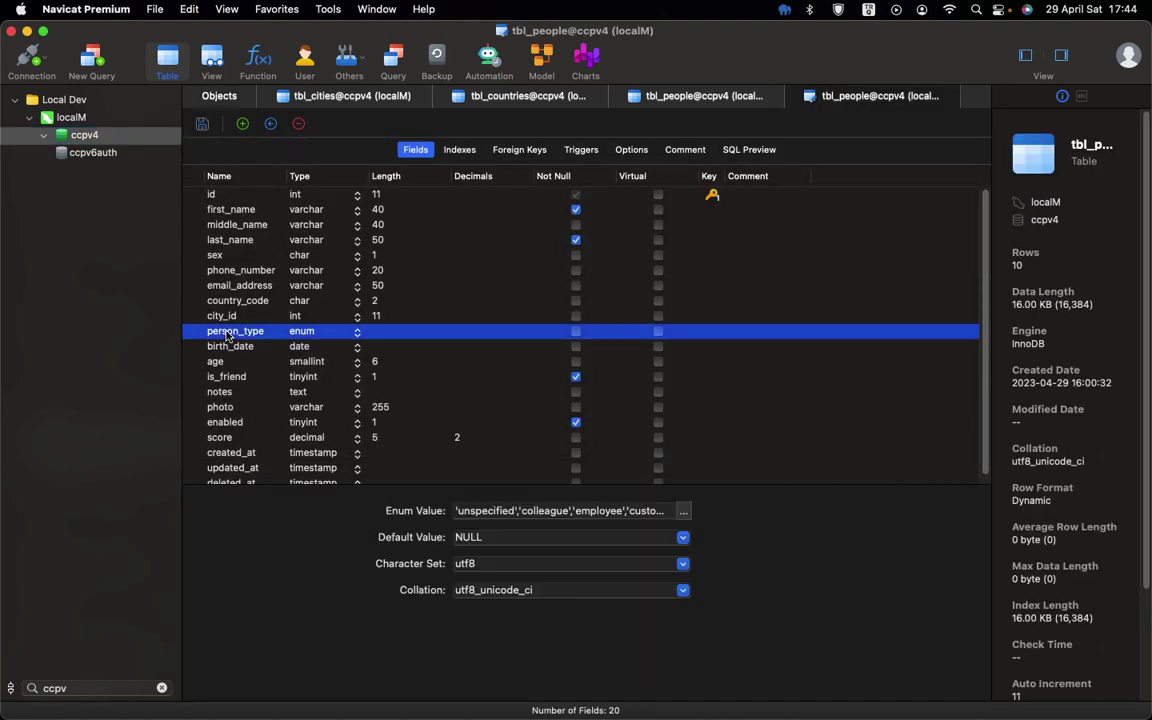
{"action": "left_click", "coordinate": [515, 511]}
{"action": "left_click", "coordinate": [684, 511]}
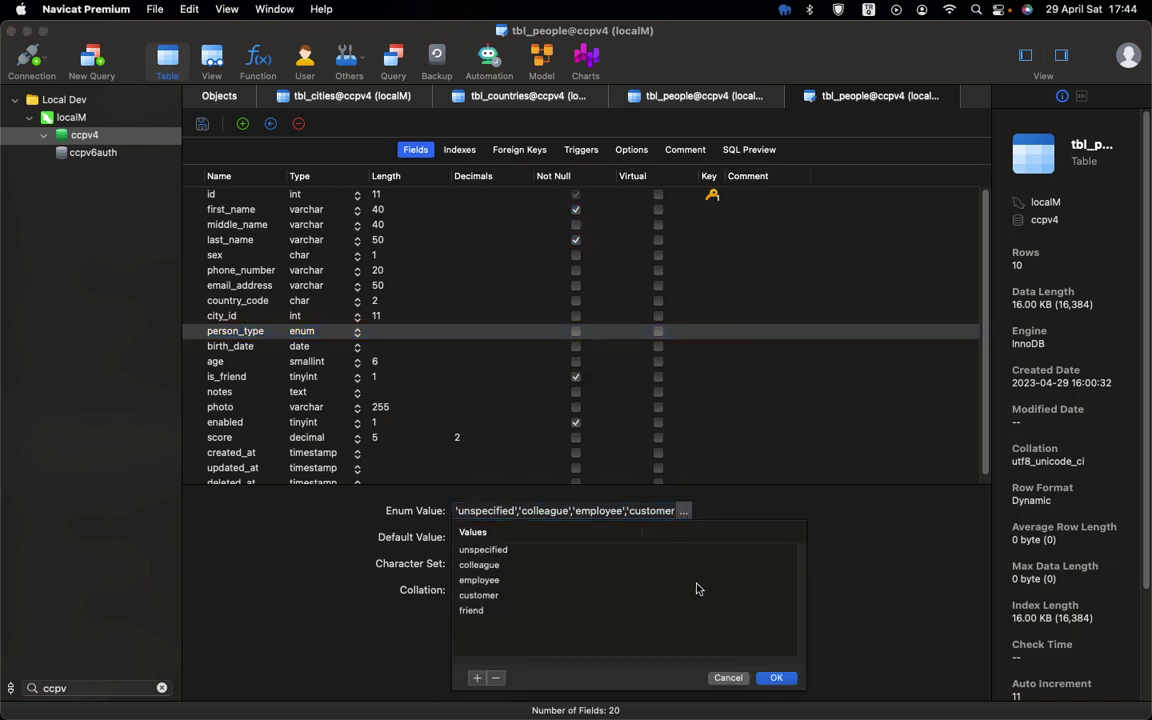
{"action": "left_click", "coordinate": [728, 678]}
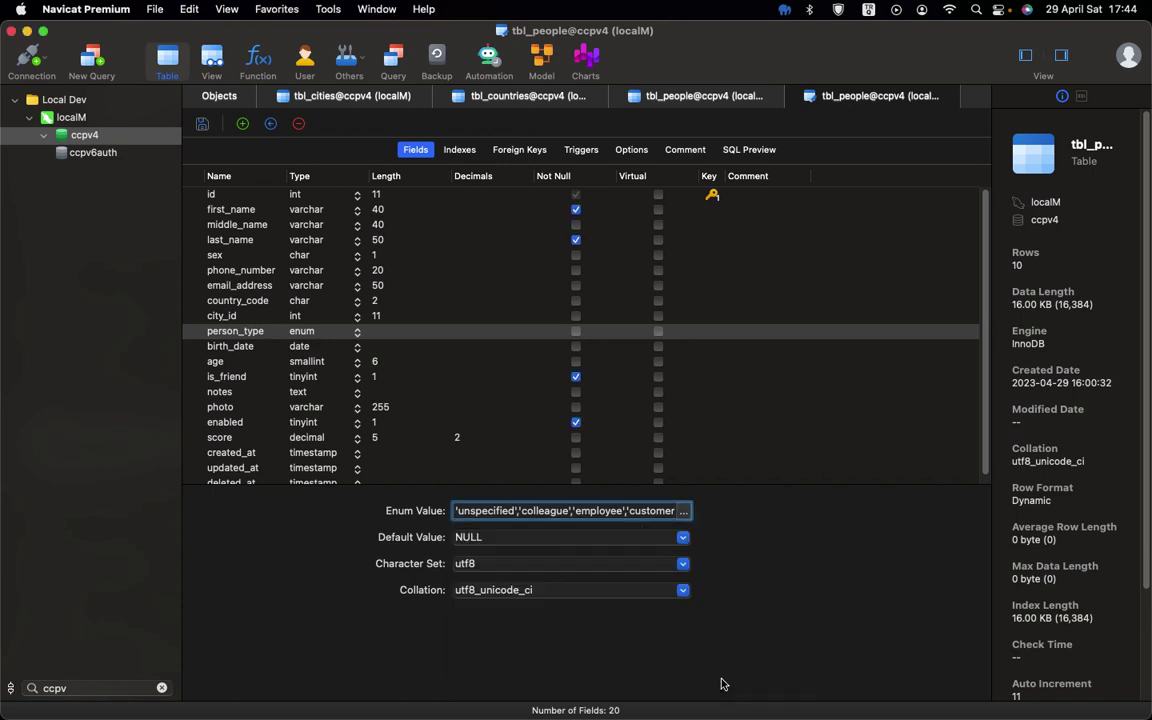
{"action": "left_click", "coordinate": [1081, 95]}
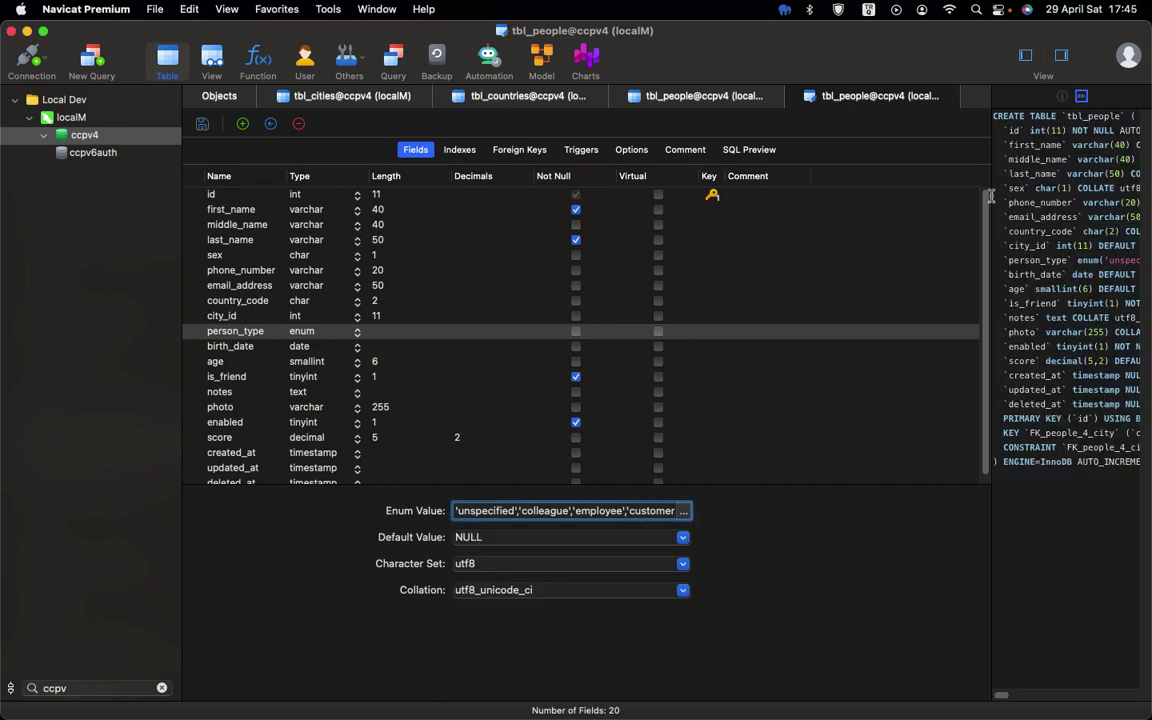
{"action": "left_click_drag", "start_coordinate": [990, 195], "coordinate": [530, 227]}
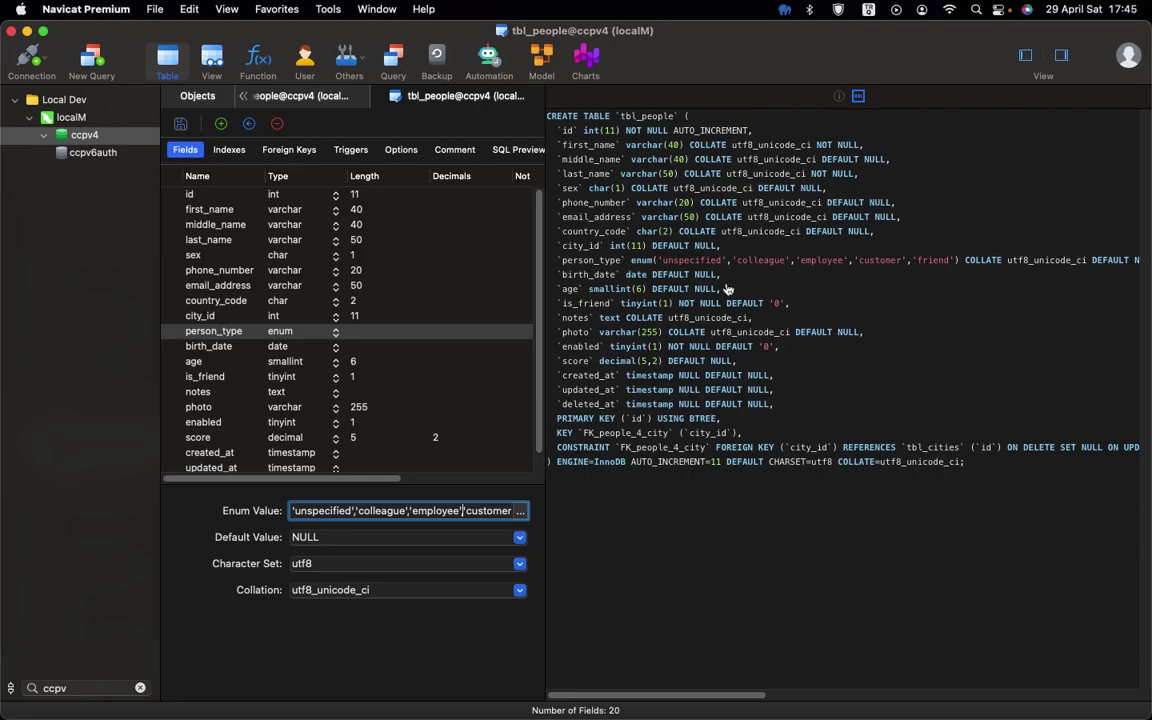
- Switch back to CodeIgniter Wizard and make email_address the field that best represents the People module
{"action": "key", "text": "super+Tab"}
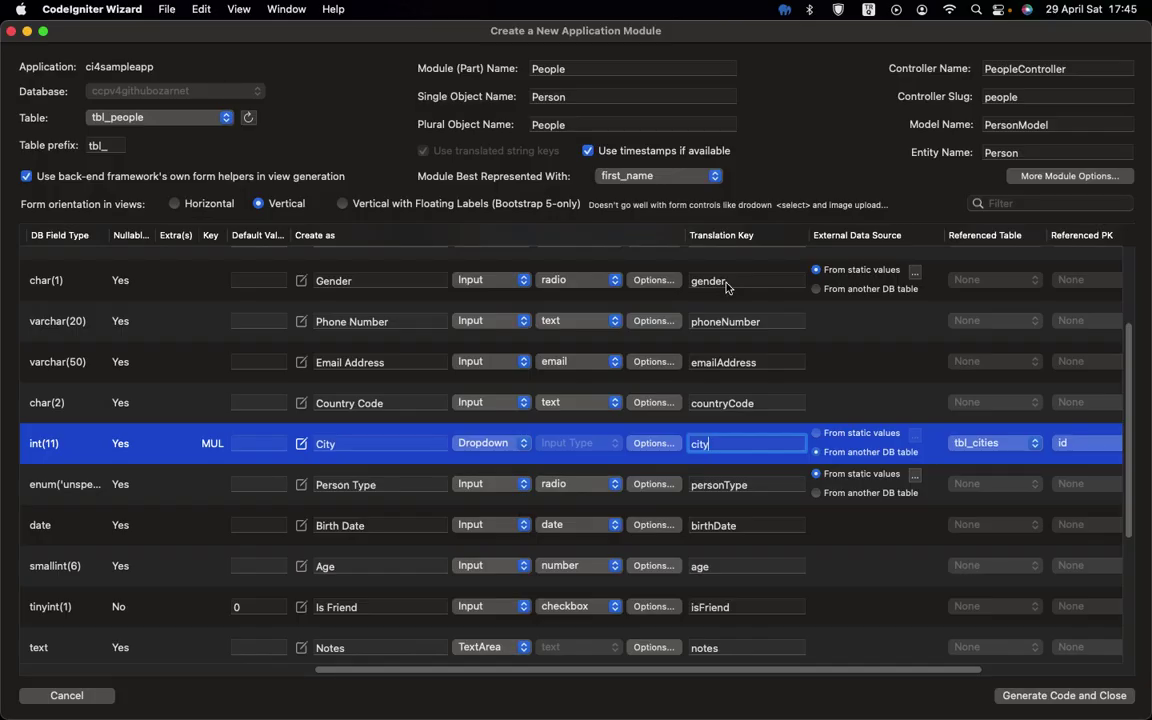
{"action": "left_click", "coordinate": [627, 178]}
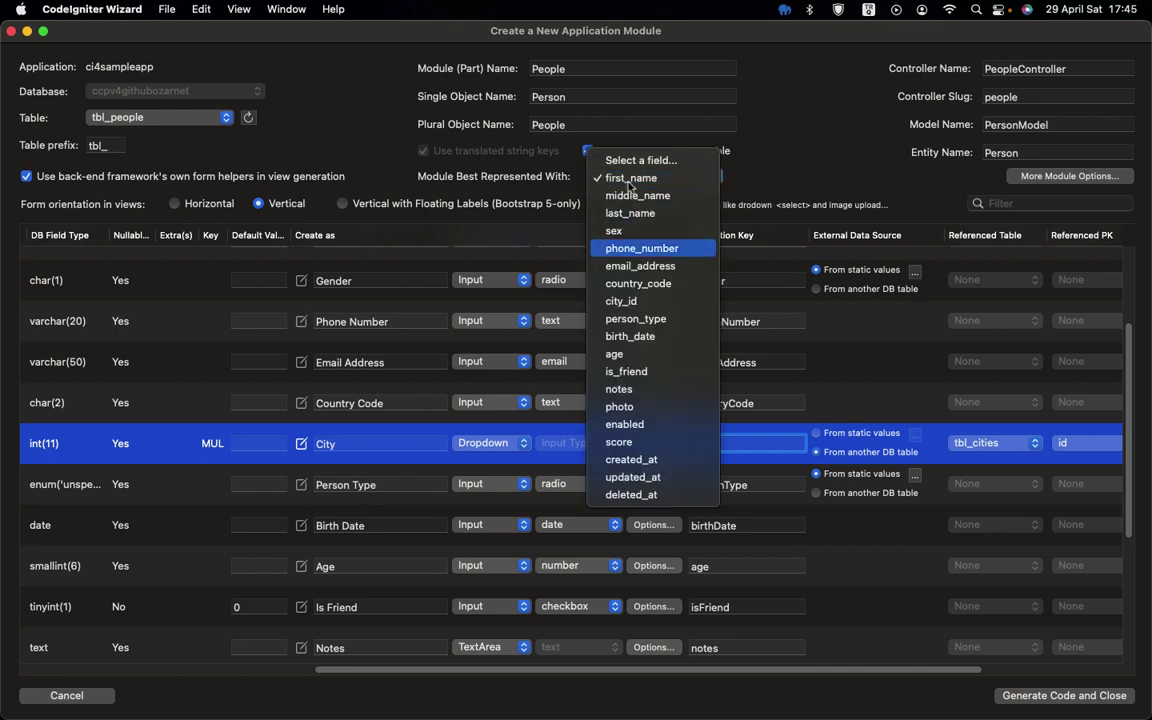
{"action": "left_click", "coordinate": [650, 267]}
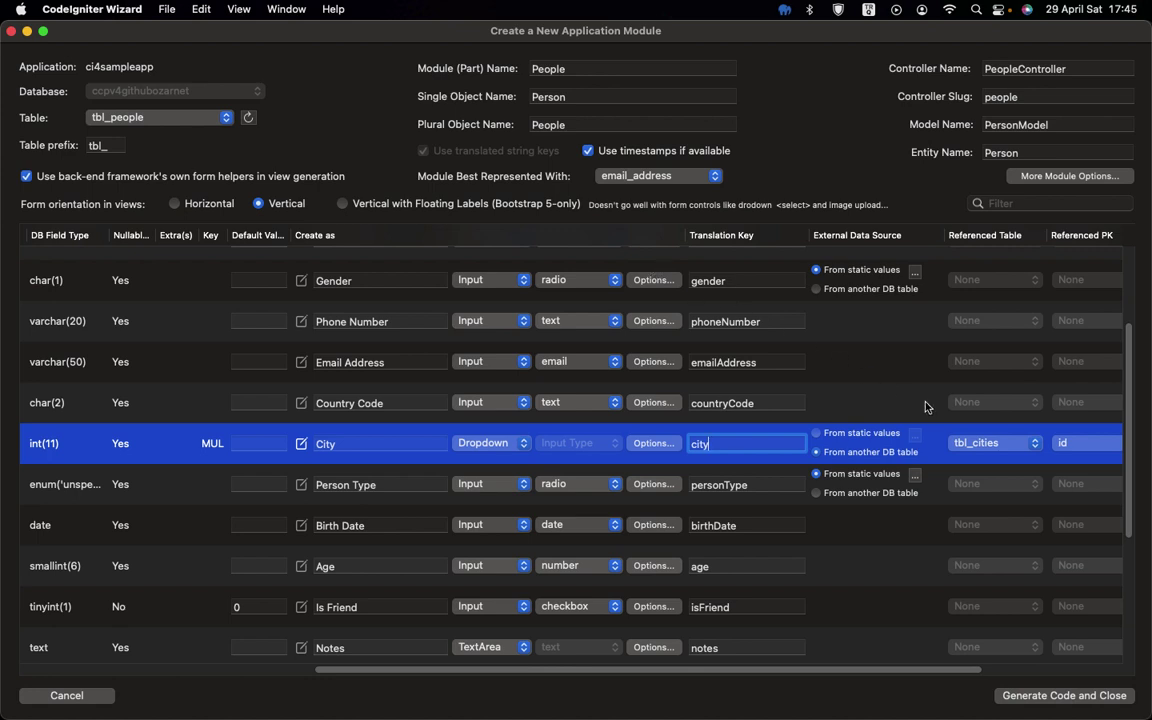
- Exclude the age and photo fields from both the forms and the grids of the People module
{"action": "scroll", "coordinate": [925, 407], "scroll_direction": "down", "scroll_amount": 1}
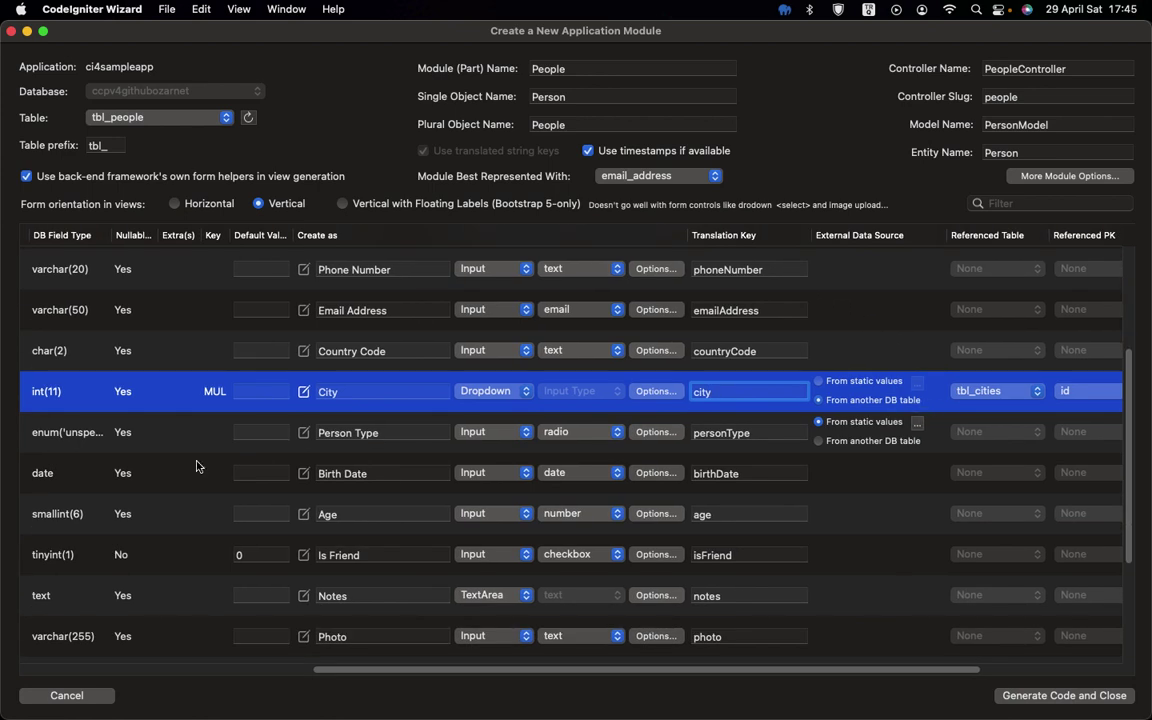
{"action": "scroll", "coordinate": [196, 467], "scroll_direction": "left", "scroll_amount": 5}
{"action": "scroll", "coordinate": [196, 467], "scroll_direction": "left", "scroll_amount": 3}
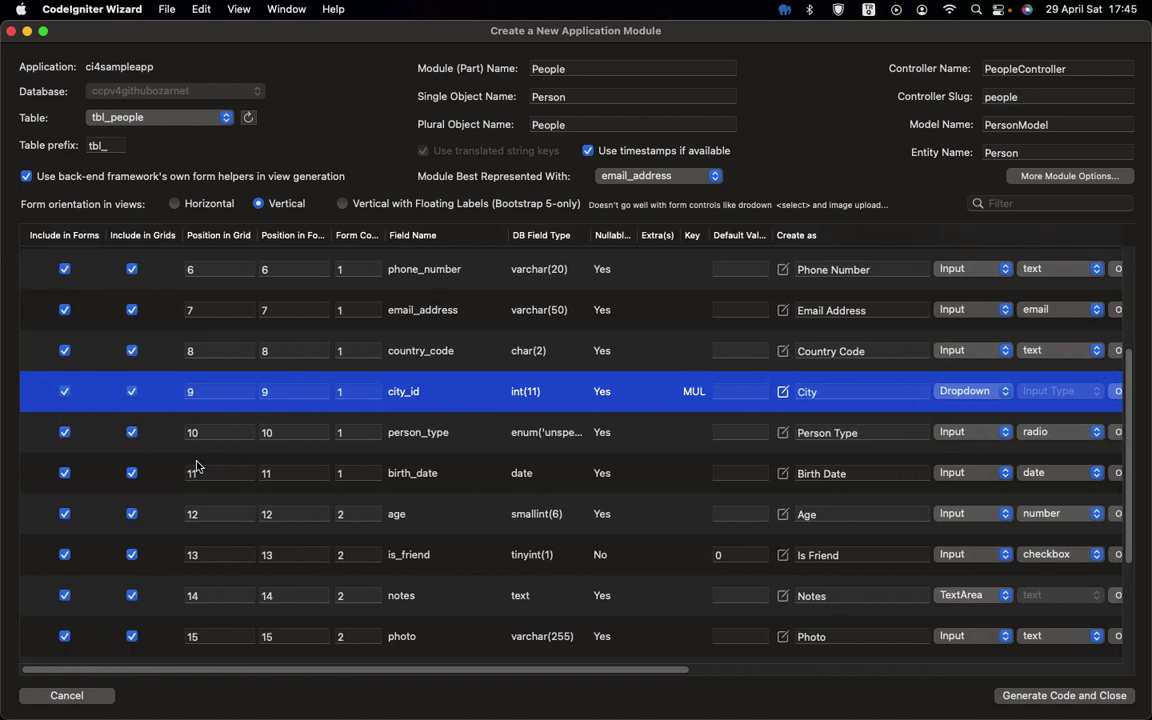
{"action": "left_click", "coordinate": [131, 514]}
{"action": "left_click", "coordinate": [64, 514]}
{"action": "scroll", "coordinate": [127, 523], "scroll_direction": "down", "scroll_amount": 2}
{"action": "scroll", "coordinate": [127, 523], "scroll_direction": "down", "scroll_amount": 1}
{"action": "left_click", "coordinate": [130, 520]}
{"action": "left_click", "coordinate": [64, 520]}
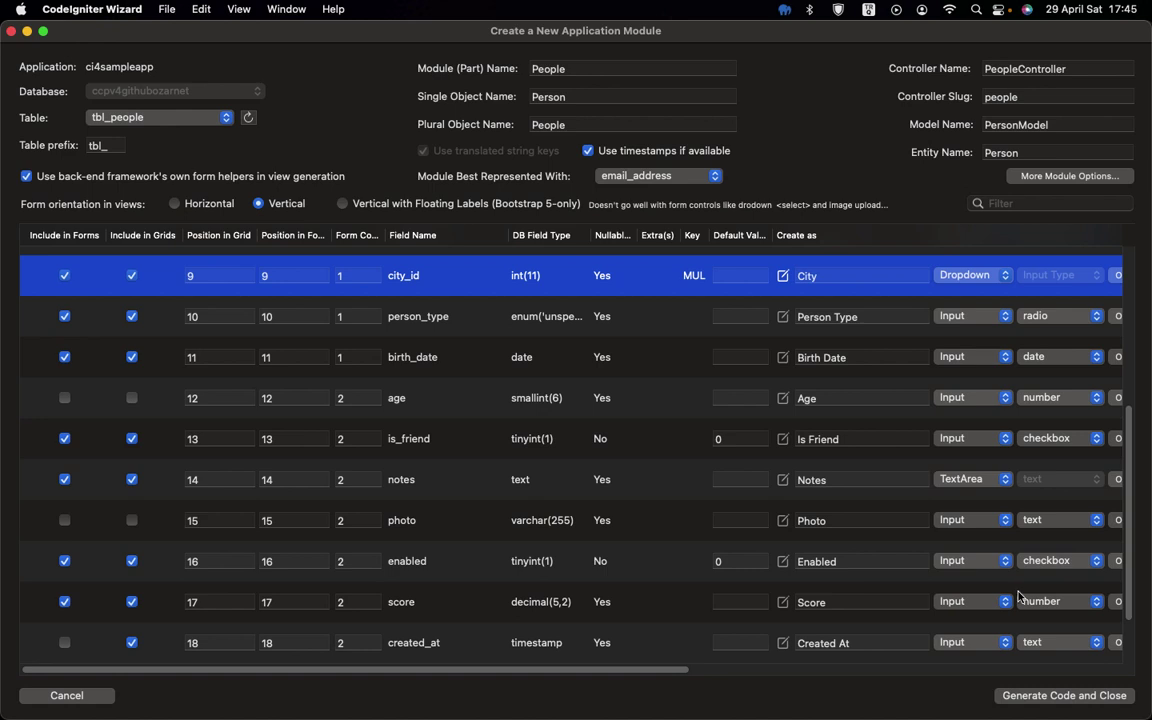
- Change the Score field's input type to range
{"action": "scroll", "coordinate": [900, 560], "scroll_direction": "right", "scroll_amount": 5}
{"action": "left_click", "coordinate": [777, 606]}
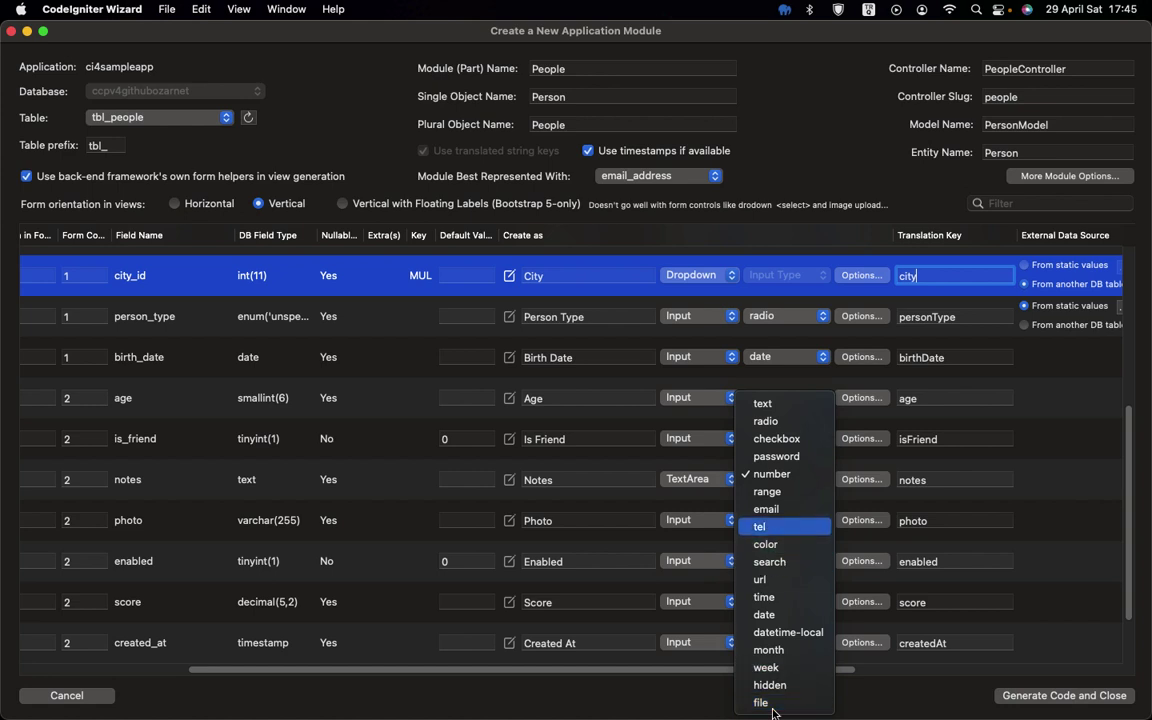
{"action": "left_click", "coordinate": [778, 492]}
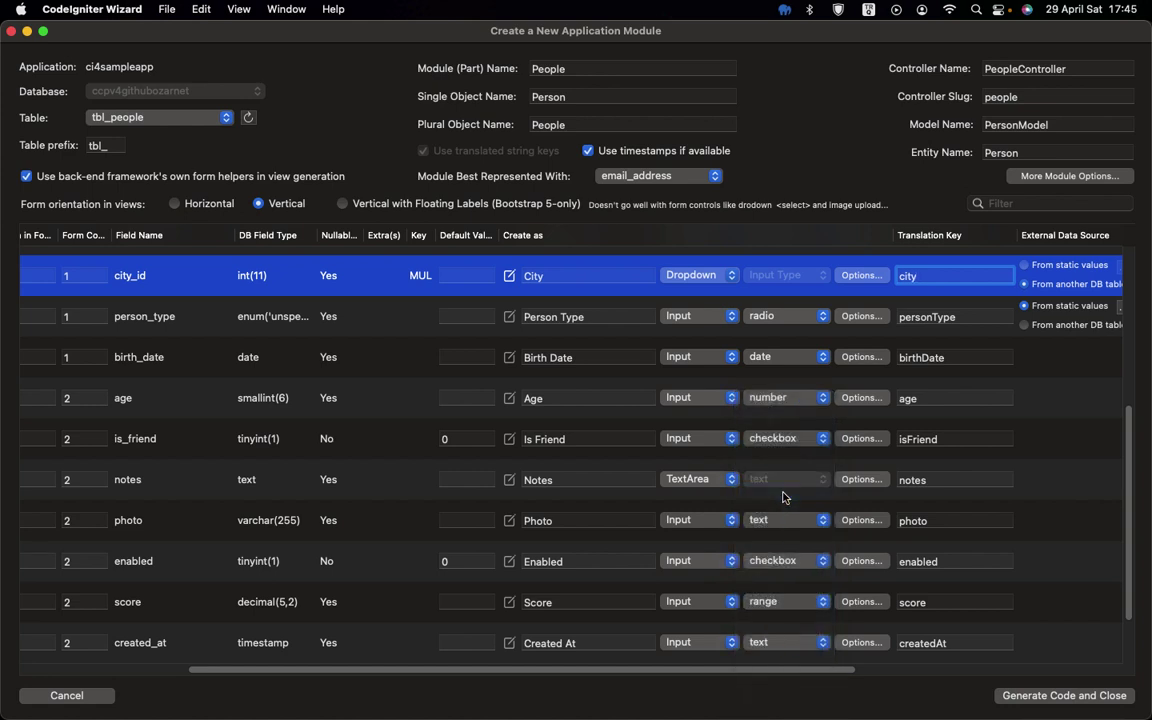
- Set the translation key of the Gender field in the People module to gender
{"action": "scroll", "coordinate": [780, 432], "scroll_direction": "up", "scroll_amount": 8}
{"action": "scroll", "coordinate": [780, 432], "scroll_direction": "right", "scroll_amount": 1}
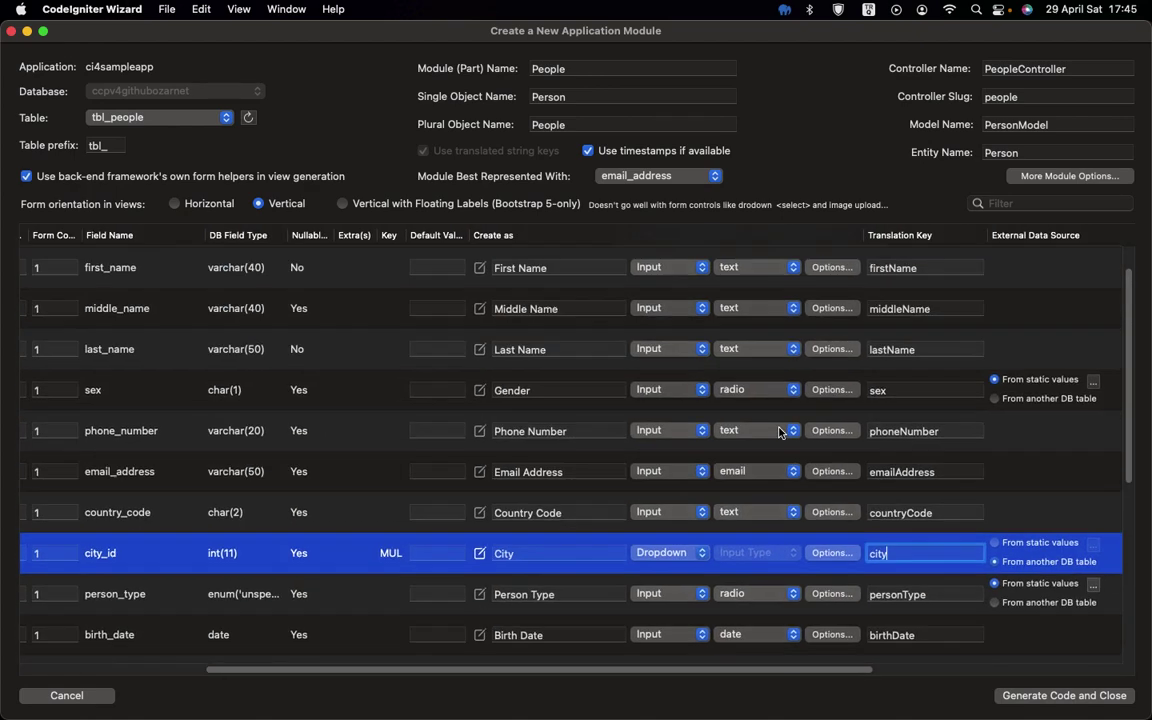
{"action": "scroll", "coordinate": [780, 432], "scroll_direction": "right", "scroll_amount": 5}
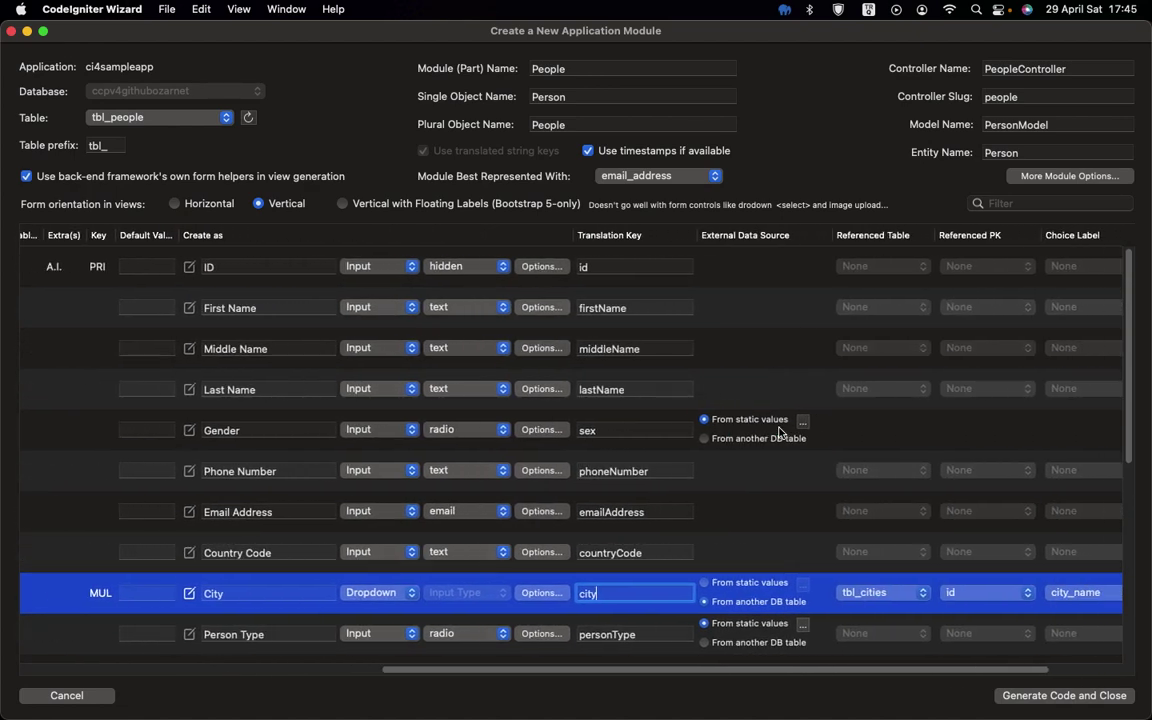
{"action": "left_click", "coordinate": [576, 437]}
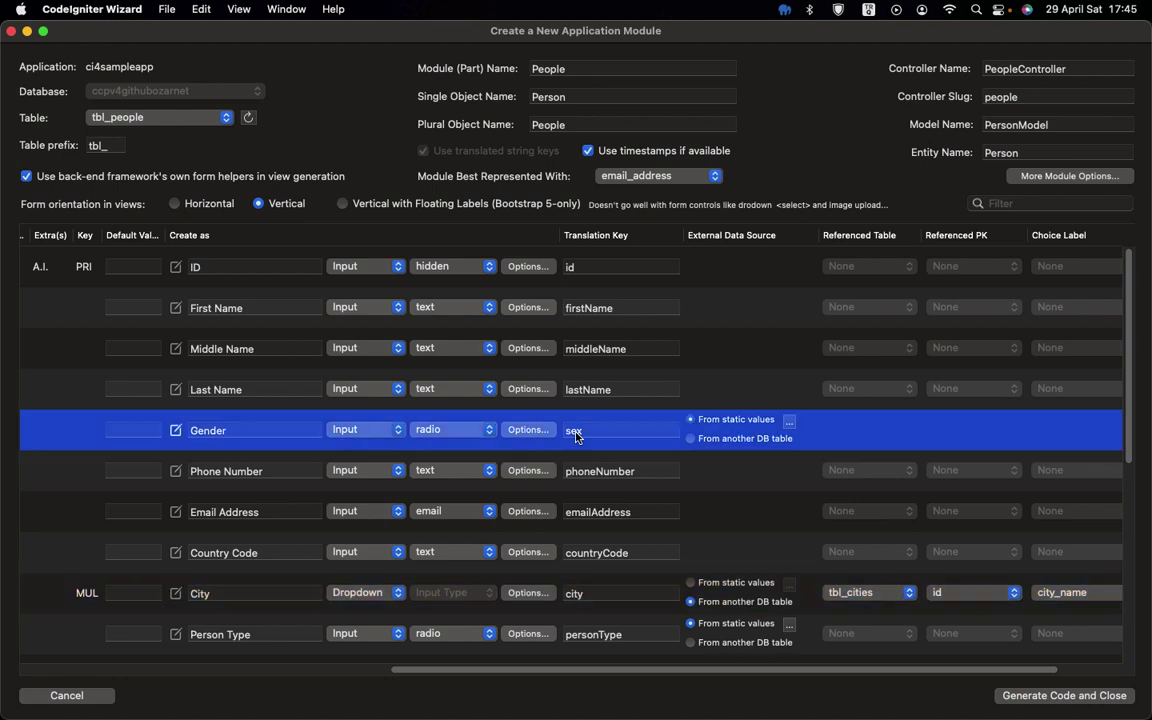
{"action": "type", "text": "gender"}
- Enable SweetAlert.js message boxes and the copy, print and export buttons in the People module's additional options
{"action": "left_click", "coordinate": [1030, 177]}
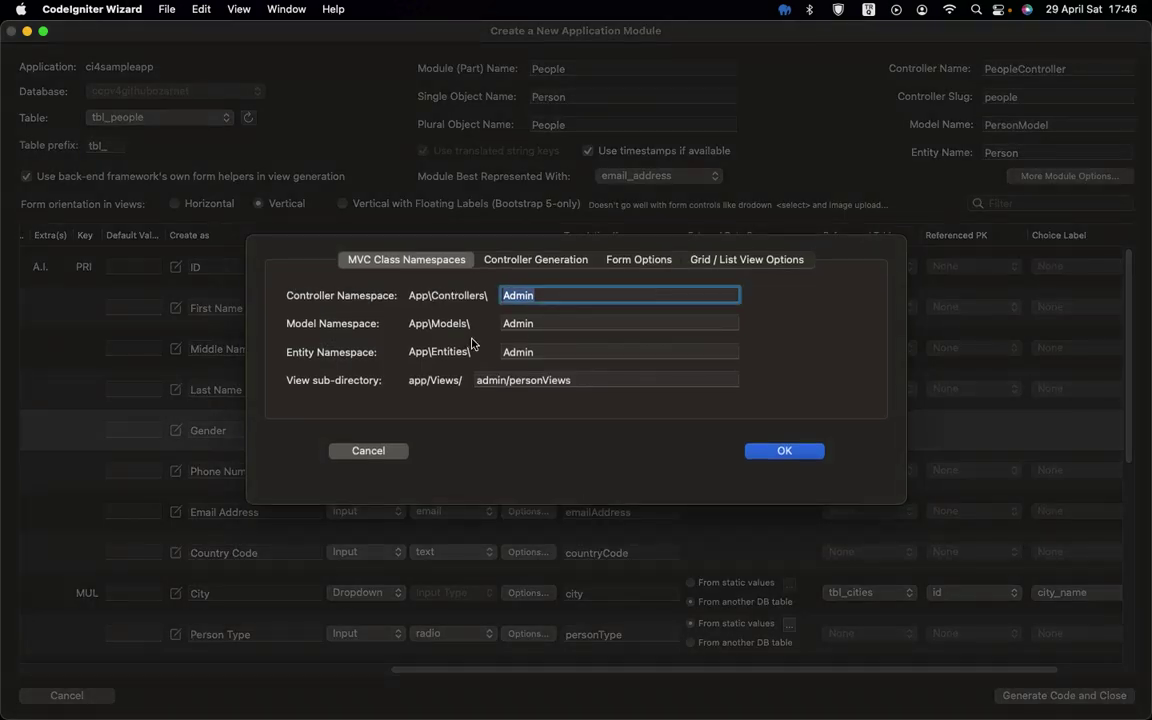
{"action": "left_click", "coordinate": [522, 261]}
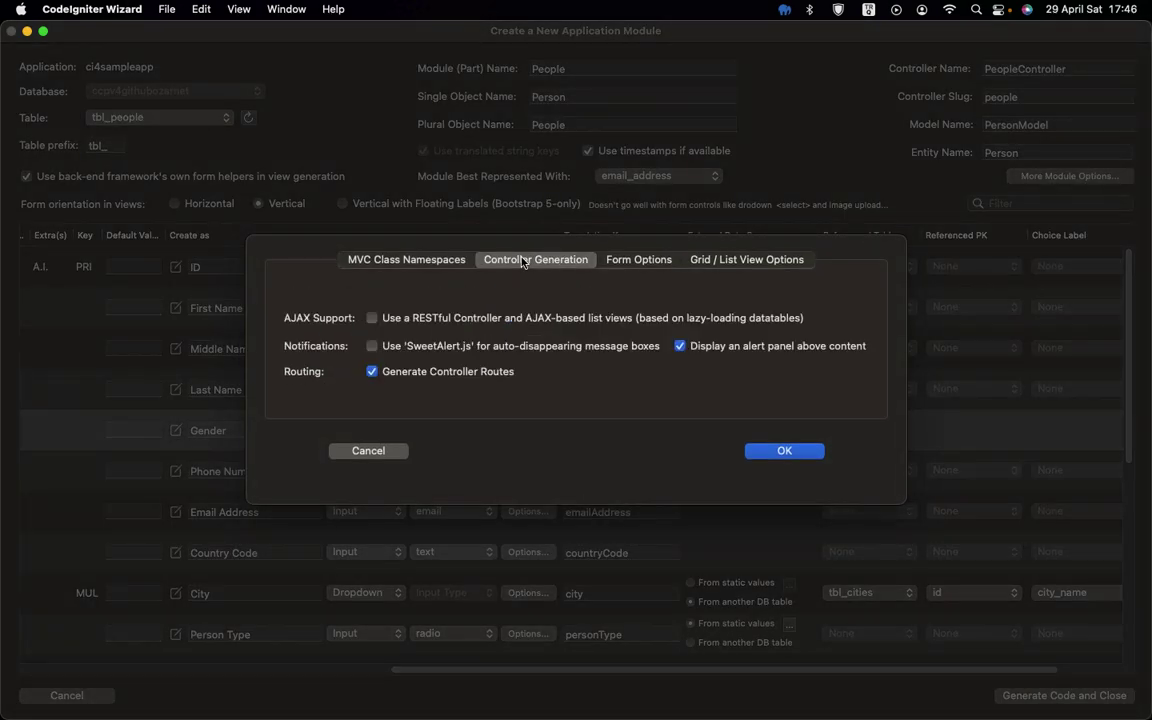
{"action": "left_click", "coordinate": [530, 346]}
{"action": "left_click", "coordinate": [648, 264]}
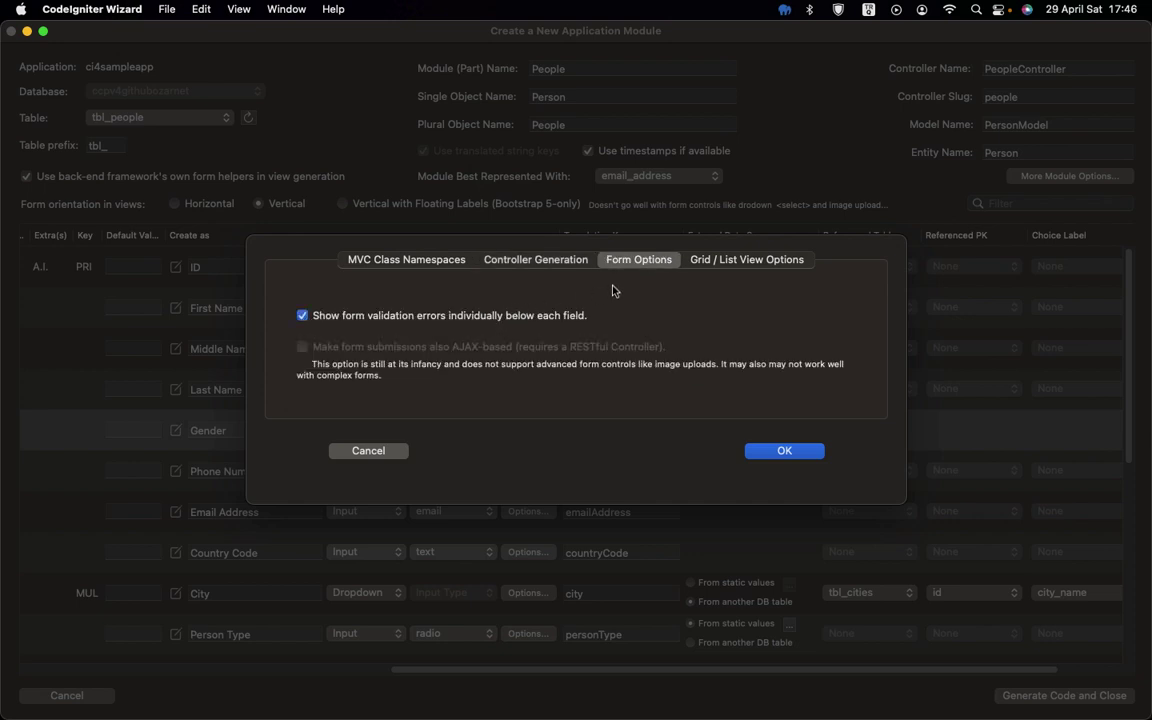
{"action": "left_click", "coordinate": [722, 264]}
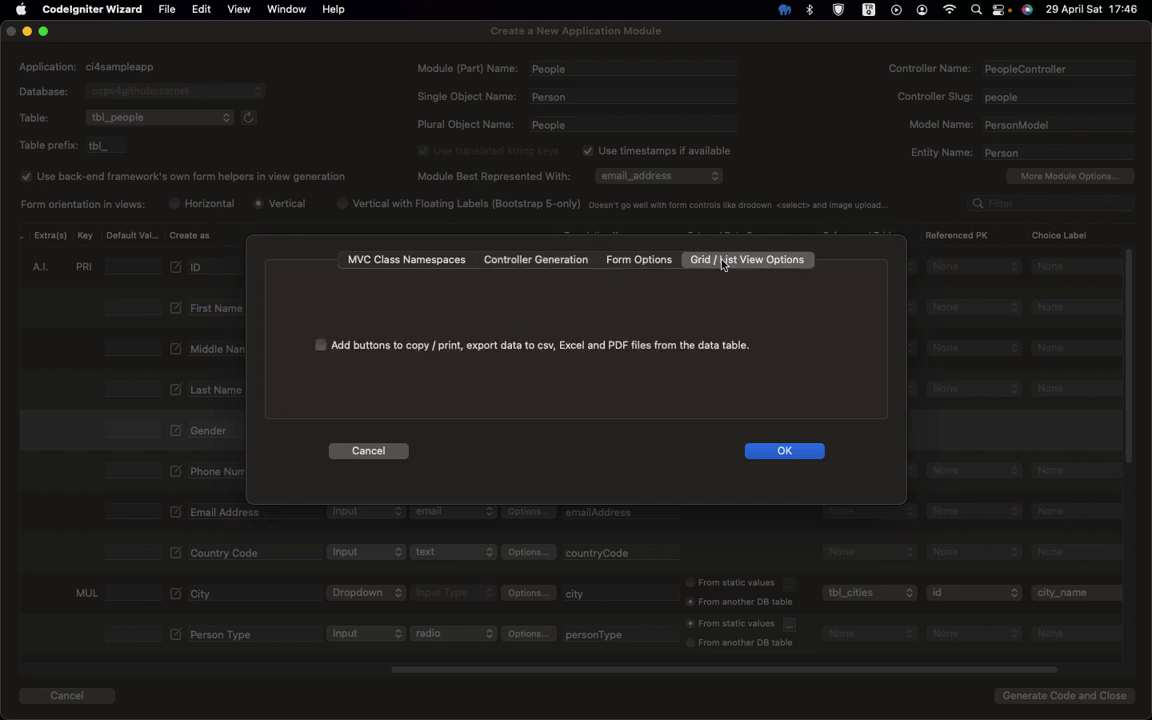
{"action": "left_click", "coordinate": [549, 347]}
{"action": "left_click", "coordinate": [784, 451]}
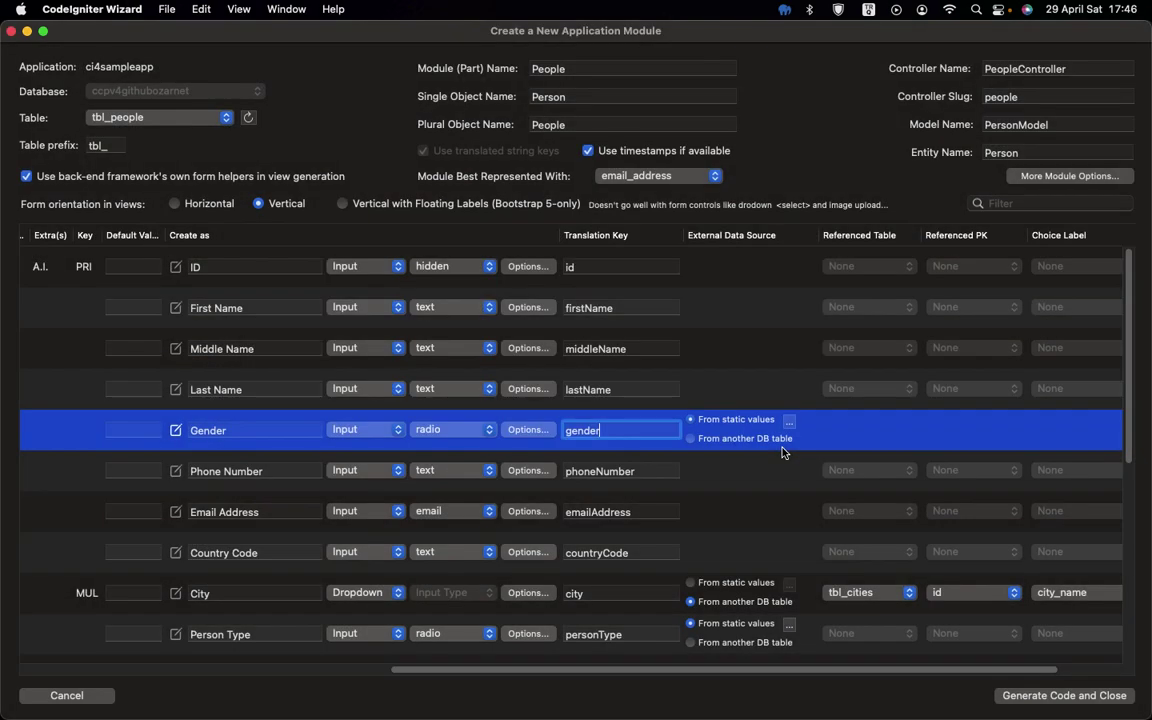
- Generate the People module's code and re-publish all modules together with the sidebar
{"action": "left_click", "coordinate": [1036, 700]}
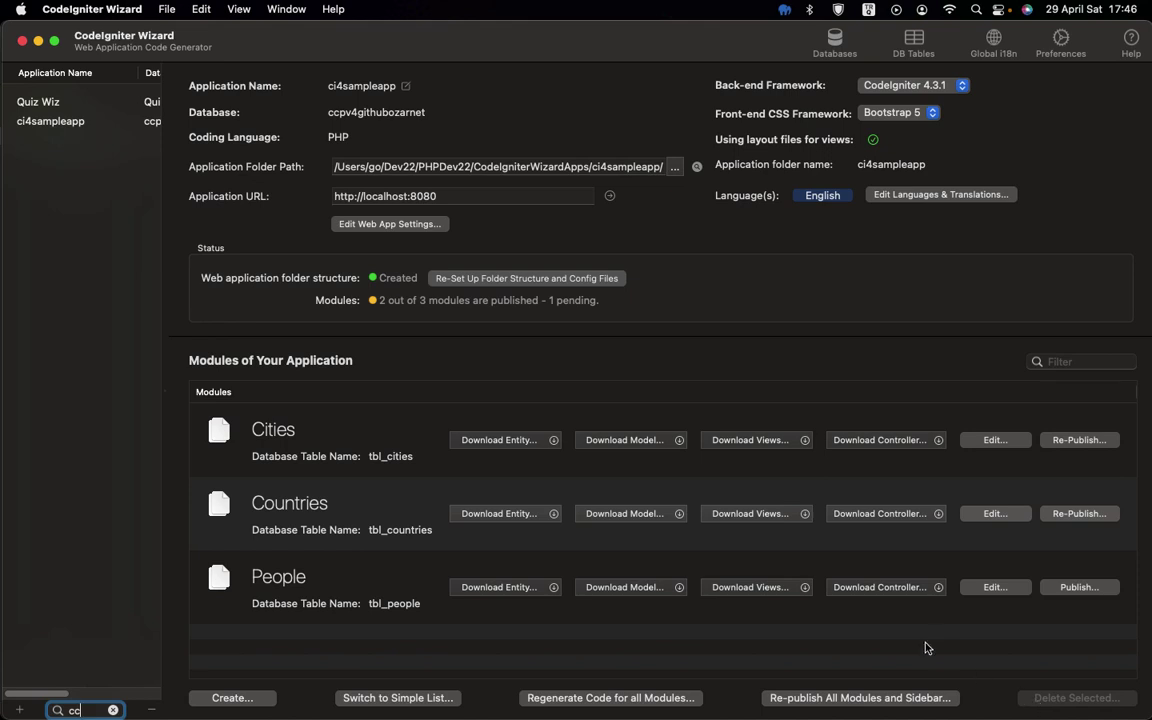
{"action": "left_click", "coordinate": [917, 700]}
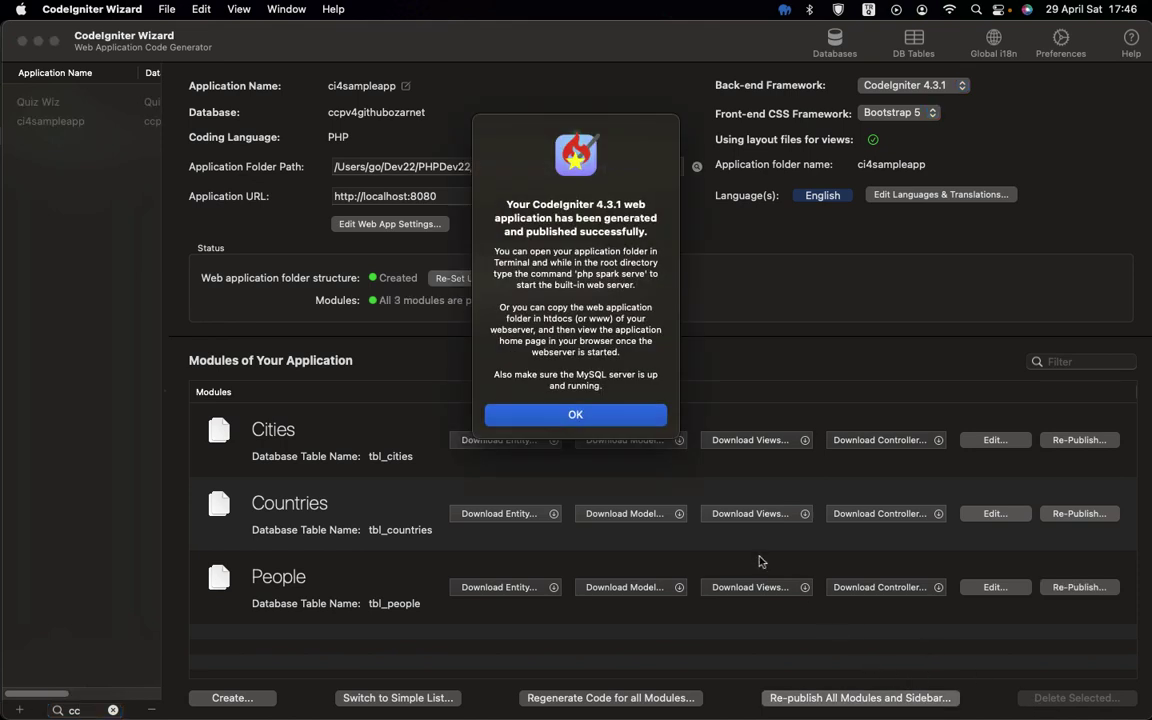
{"action": "left_click", "coordinate": [603, 418]}
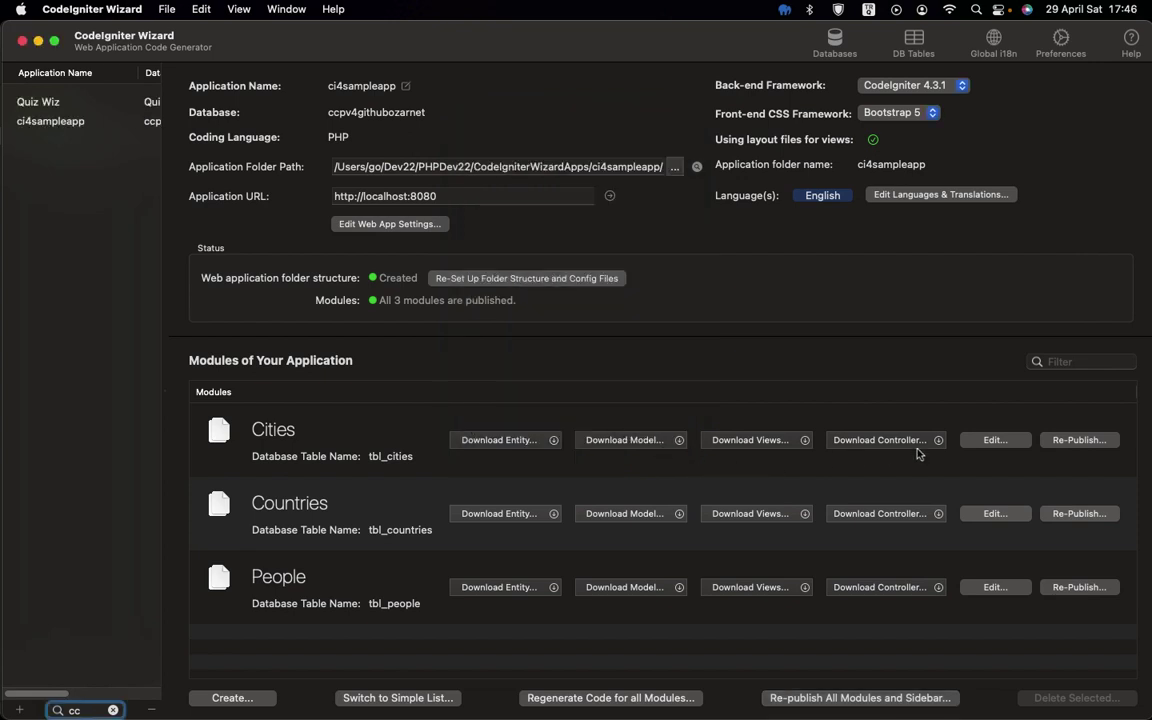
{"action": "left_click", "coordinate": [1012, 446]}
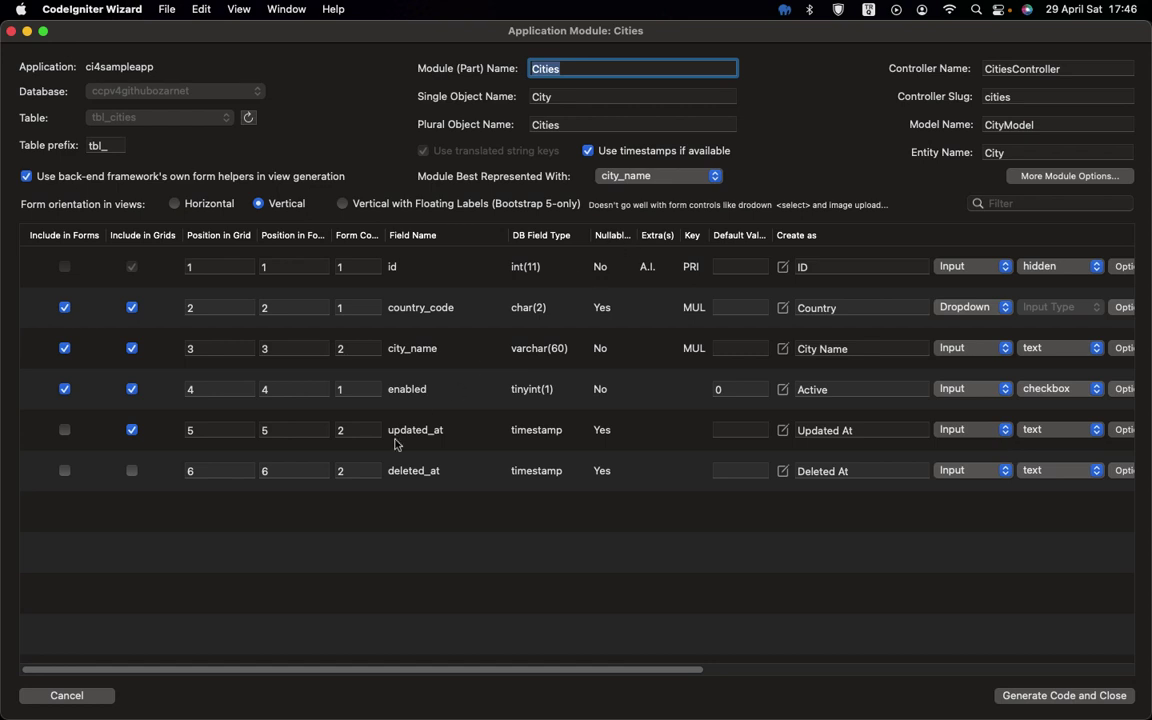
{"action": "left_click", "coordinate": [100, 695]}
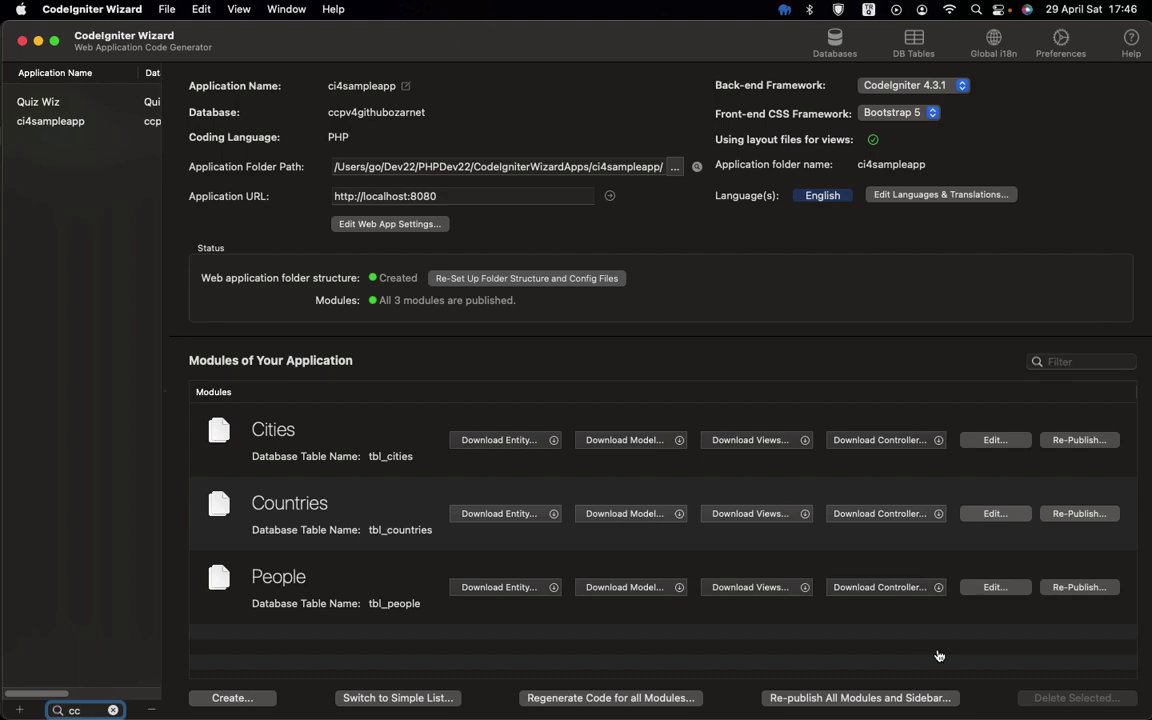
- Switch to Safari, reload ci4sampleapp and look through the person list on the People page
{"action": "key", "text": "super+Tab"}
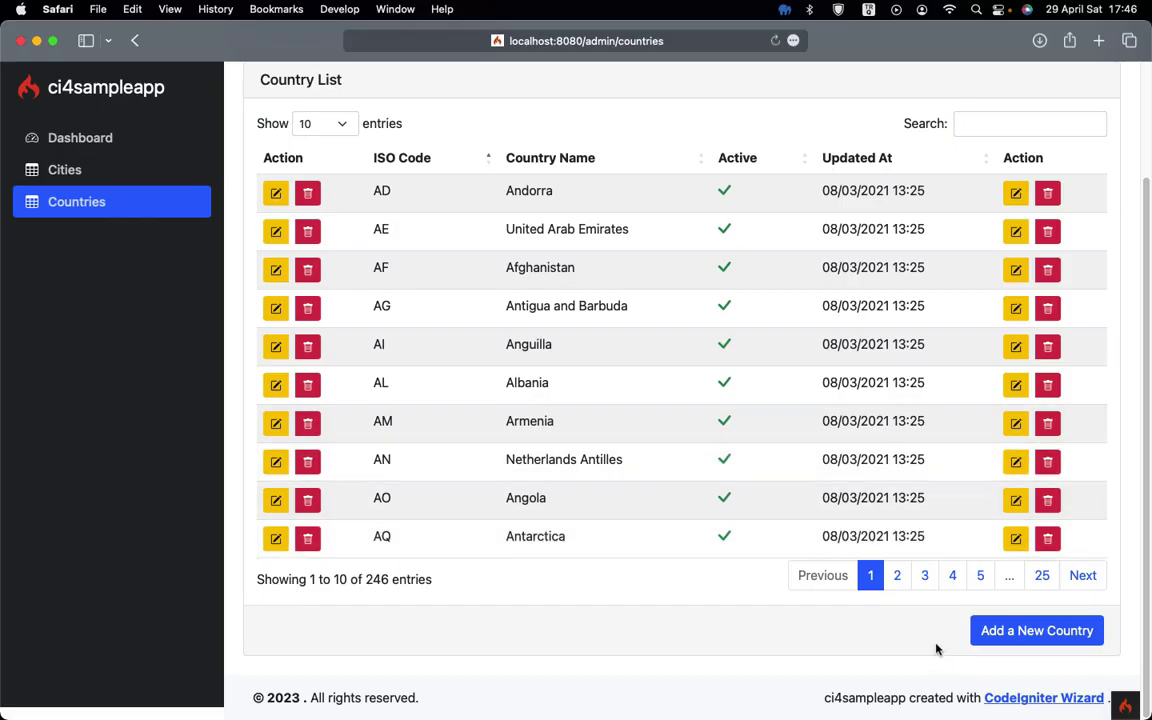
{"action": "left_click", "coordinate": [774, 41]}
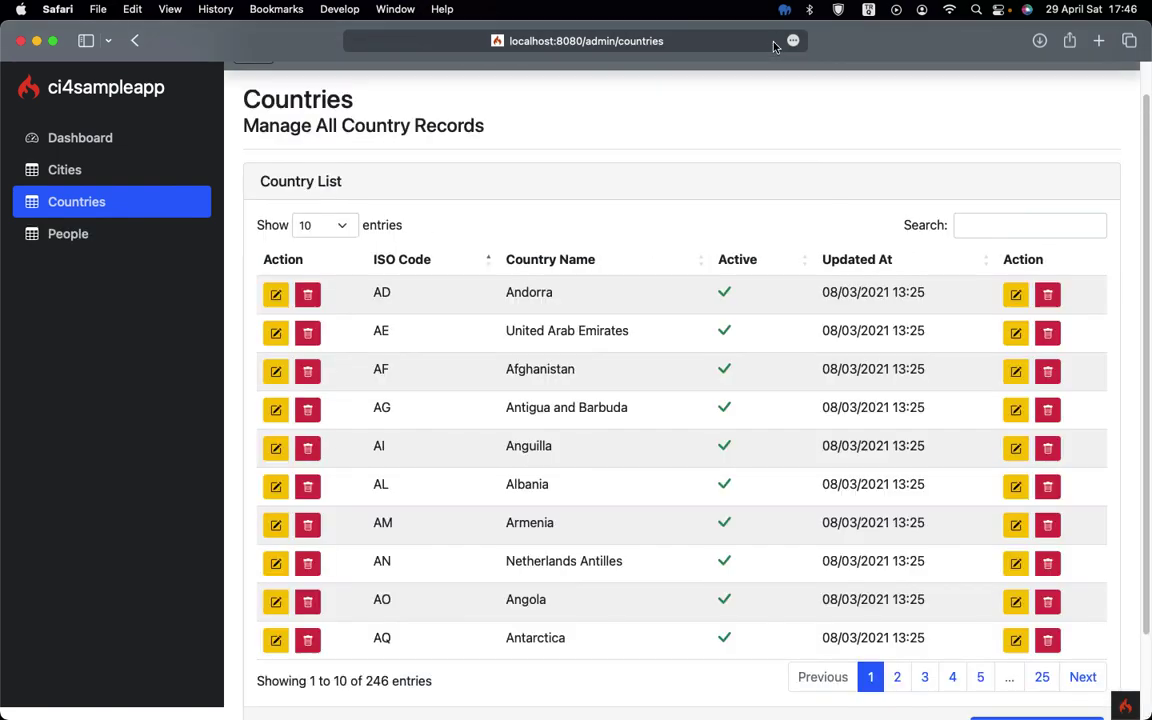
{"action": "left_click", "coordinate": [110, 241]}
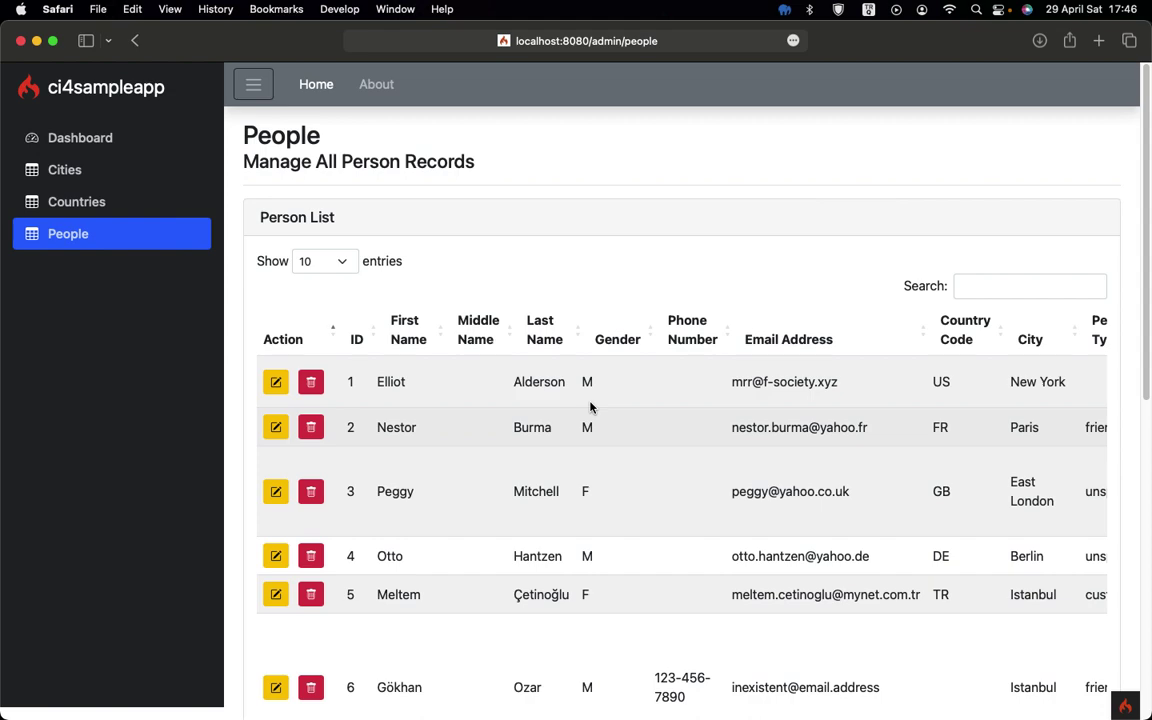
{"action": "scroll", "coordinate": [590, 407], "scroll_direction": "down", "scroll_amount": 8}
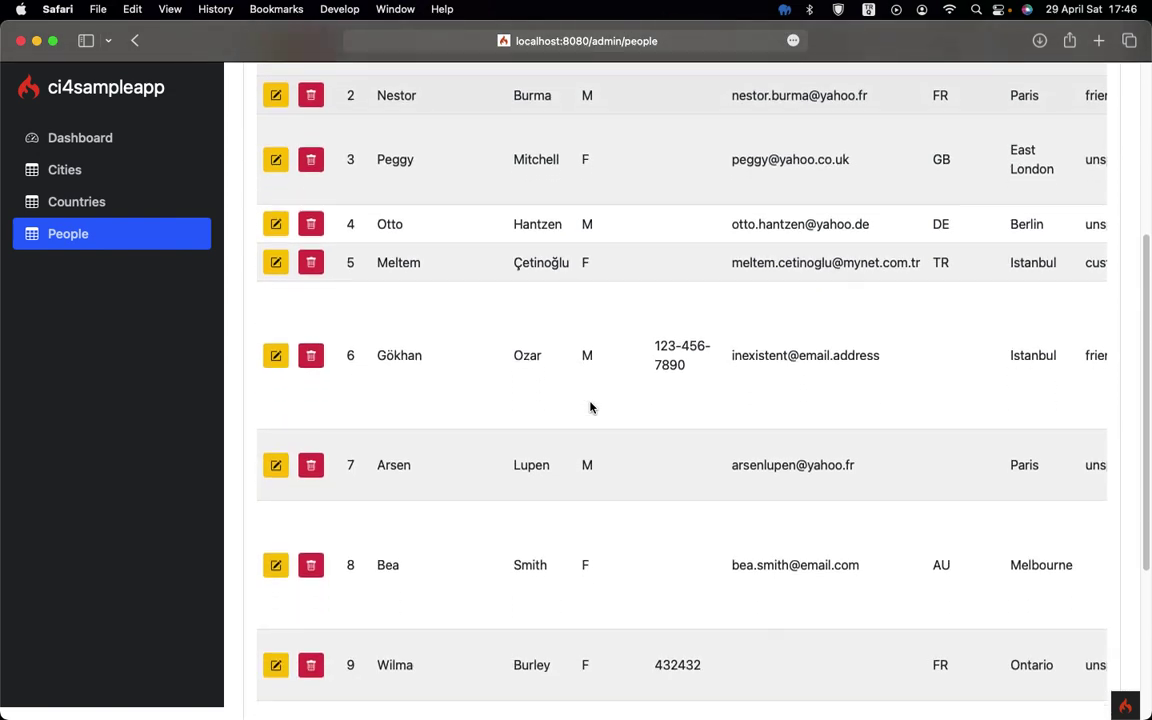
{"action": "scroll", "coordinate": [590, 407], "scroll_direction": "down", "scroll_amount": 5}
{"action": "scroll", "coordinate": [590, 407], "scroll_direction": "up", "scroll_amount": 6}
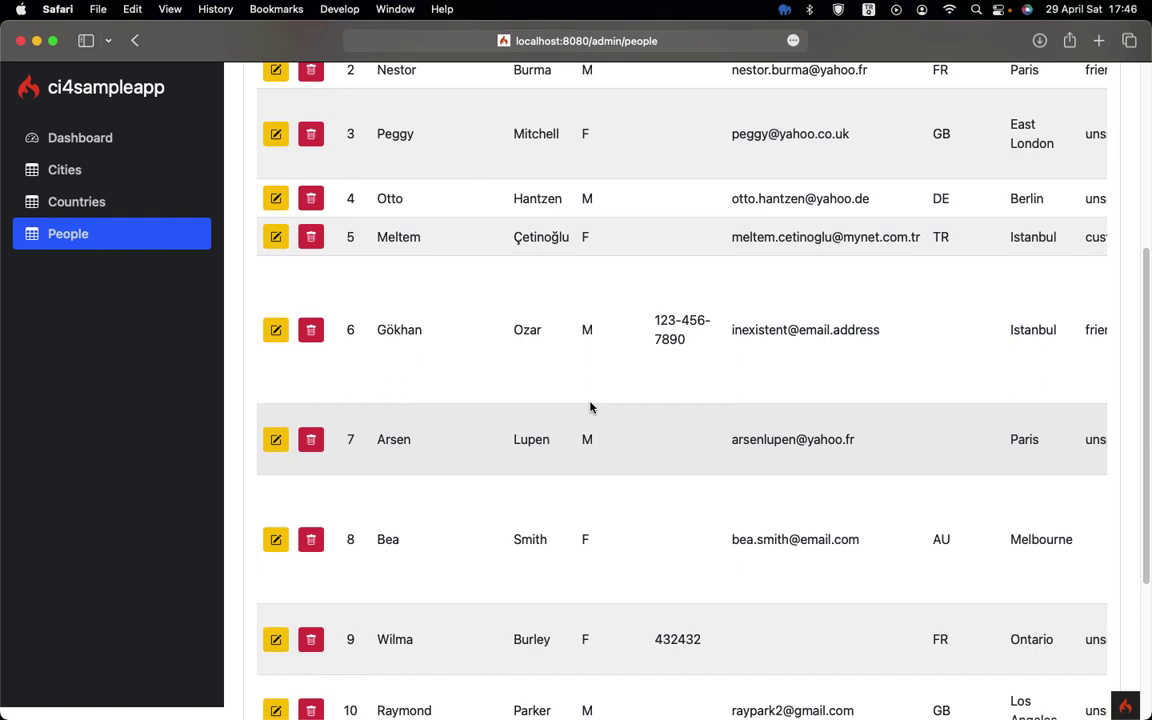
- Open the edit form of the seventh person and examine its fields, including the City choices
{"action": "left_click", "coordinate": [275, 439]}
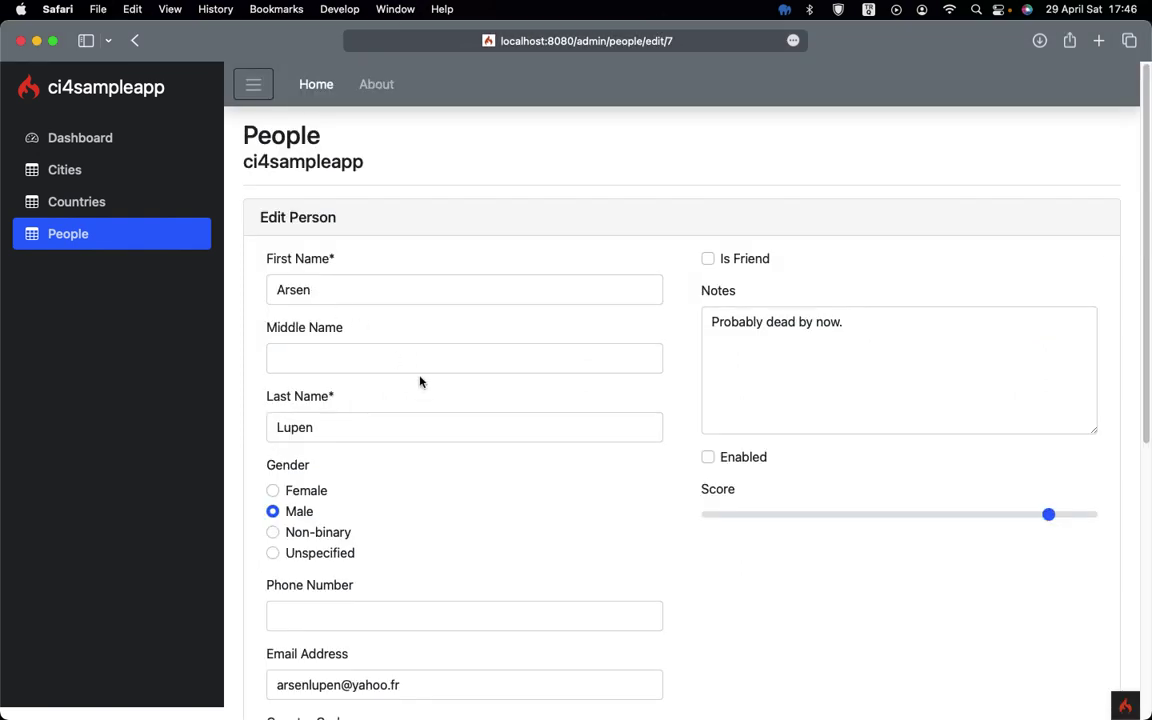
{"action": "scroll", "coordinate": [470, 420], "scroll_direction": "down", "scroll_amount": 2}
{"action": "scroll", "coordinate": [470, 420], "scroll_direction": "down", "scroll_amount": 12}
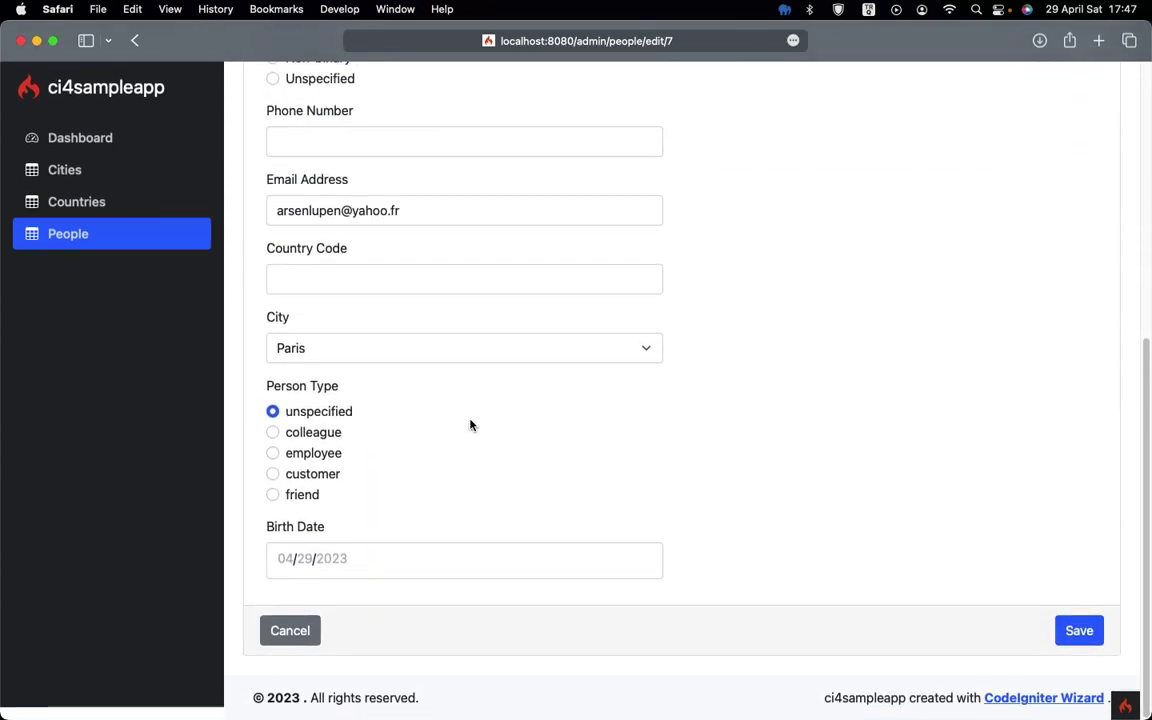
{"action": "left_click", "coordinate": [520, 350]}
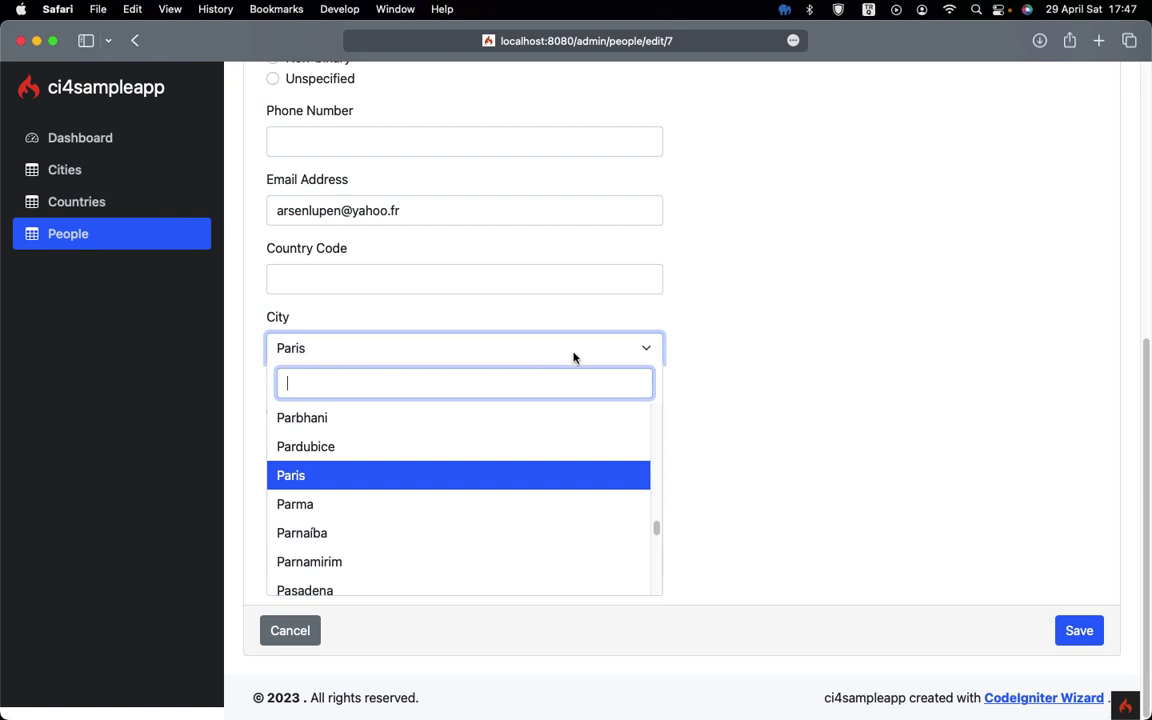
{"action": "left_click", "coordinate": [814, 362]}
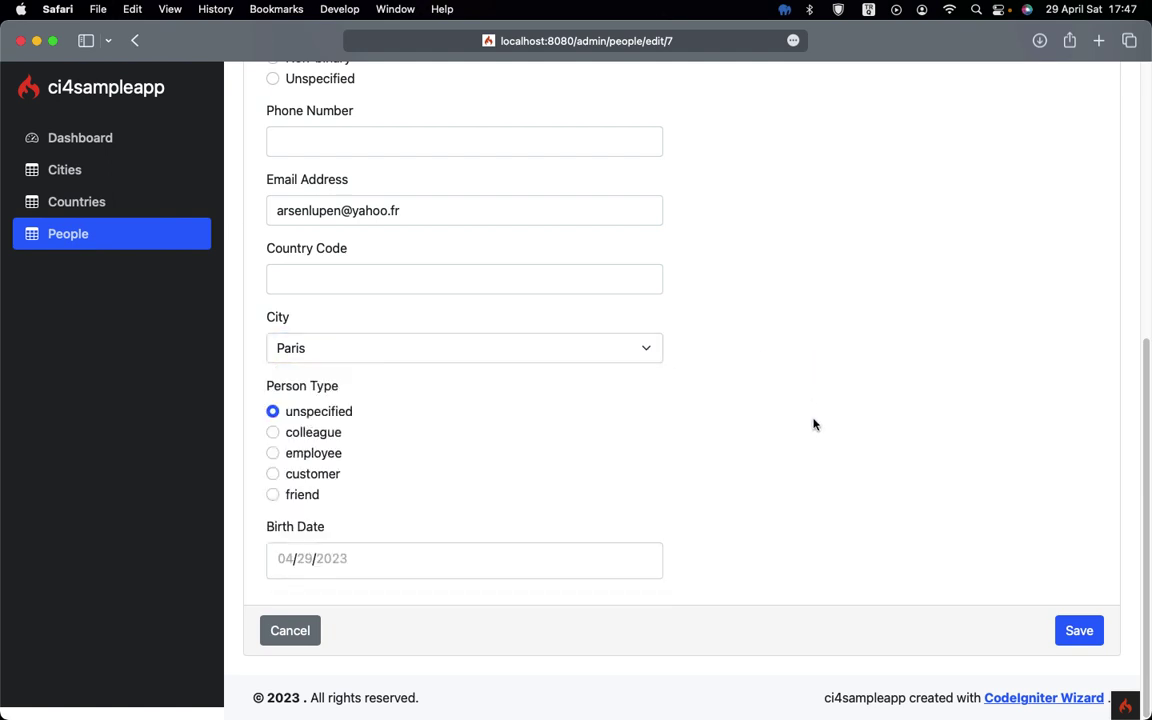
{"action": "scroll", "coordinate": [814, 424], "scroll_direction": "up", "scroll_amount": 10}
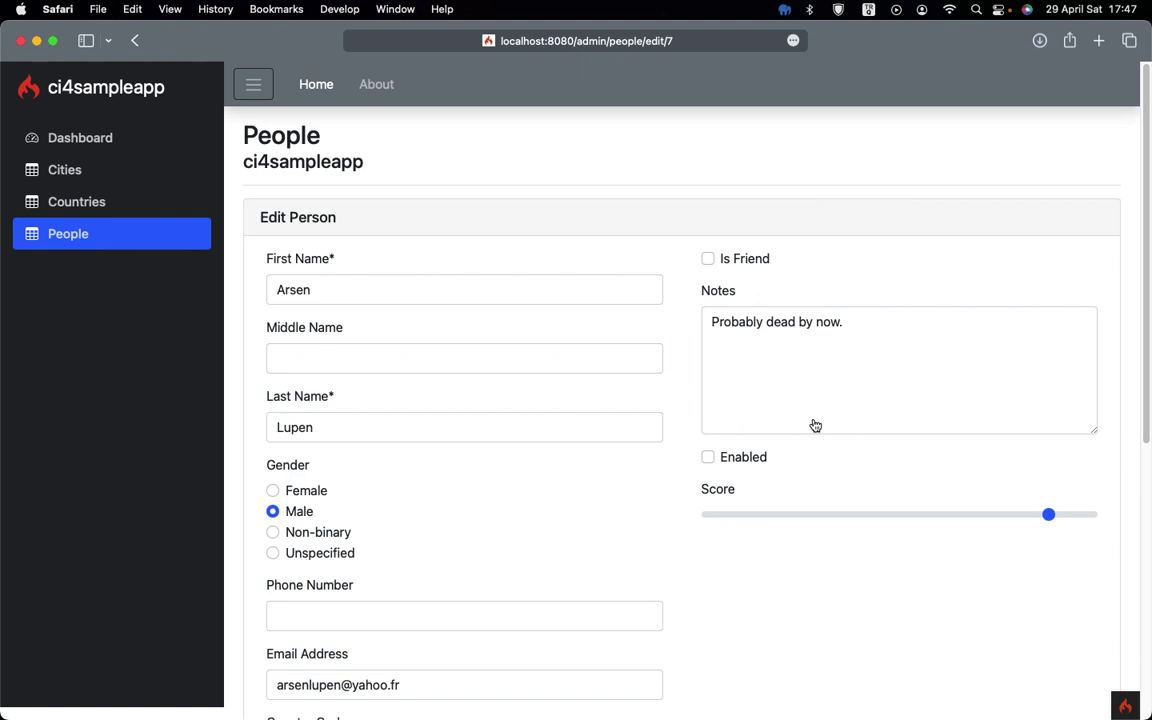
- Switch back to CodeIgniter Wizard, exclude country_code from the People module's forms and grids, and re-publish all modules
{"action": "key", "text": "super+Tab"}
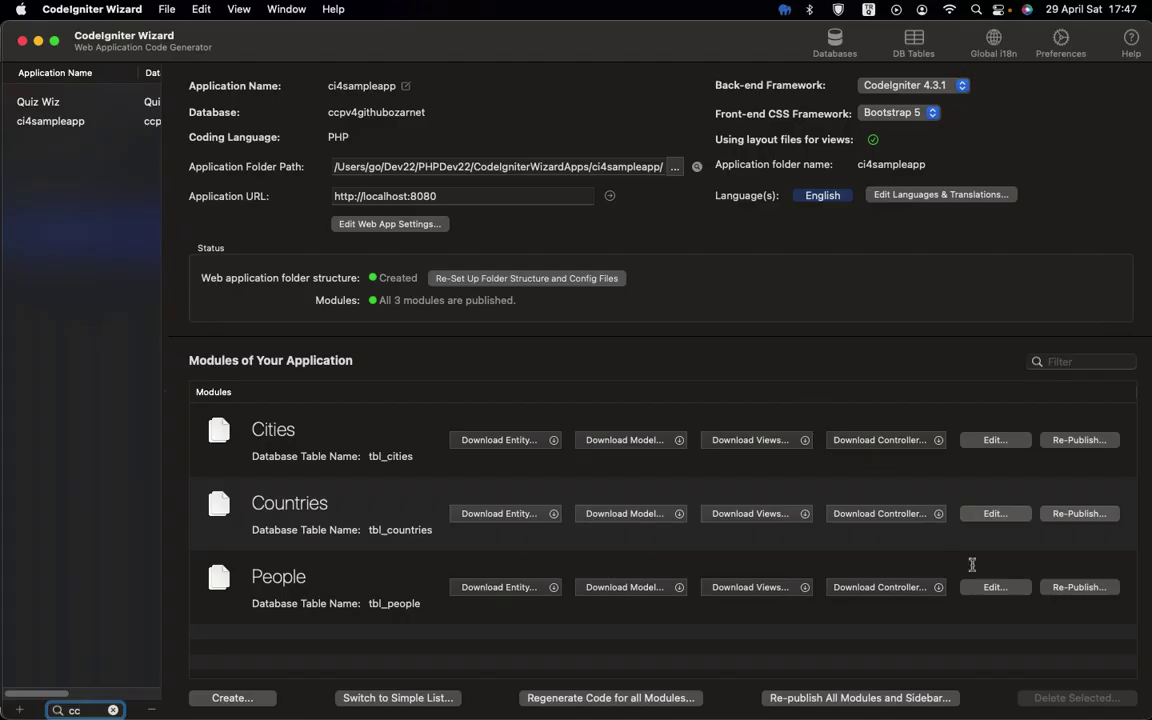
{"action": "left_click", "coordinate": [1000, 590]}
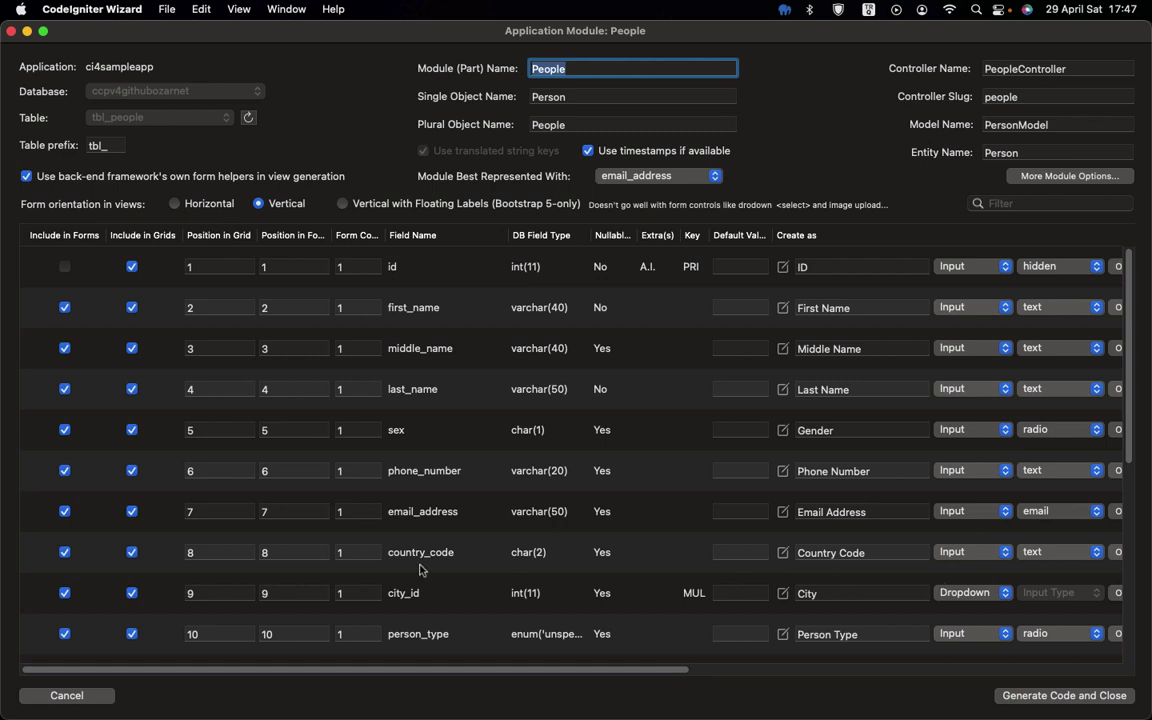
{"action": "left_click", "coordinate": [64, 552]}
{"action": "left_click", "coordinate": [131, 553]}
{"action": "left_click", "coordinate": [1008, 695]}
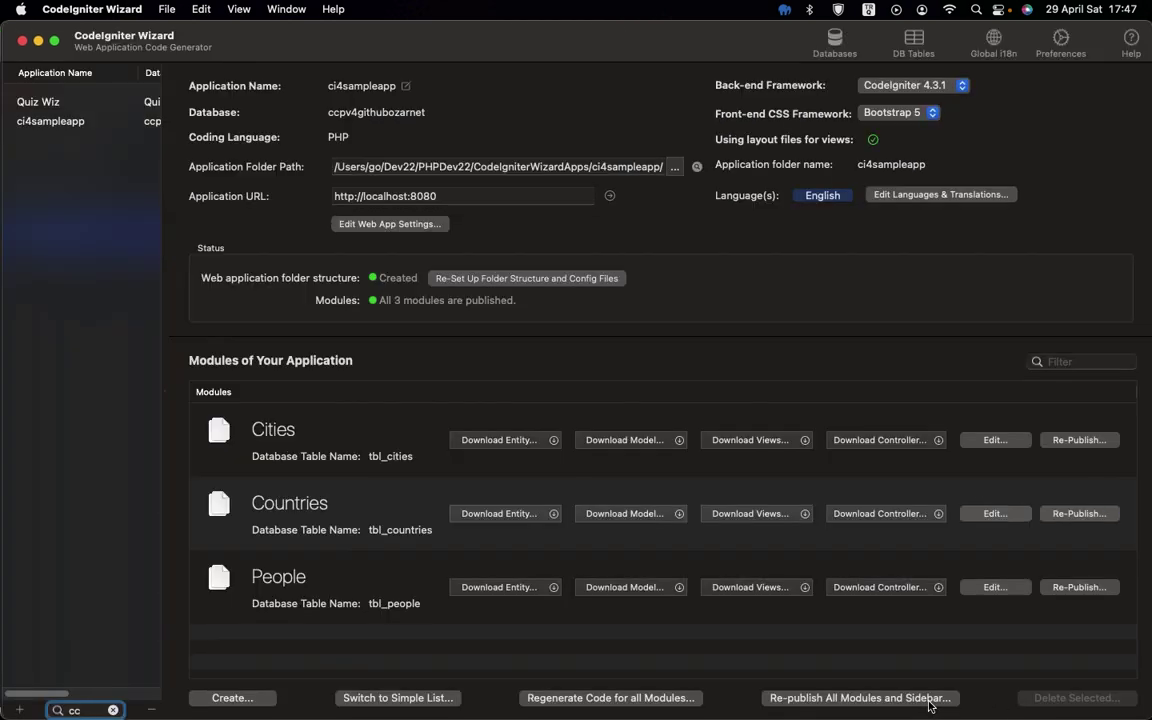
{"action": "left_click", "coordinate": [928, 698]}
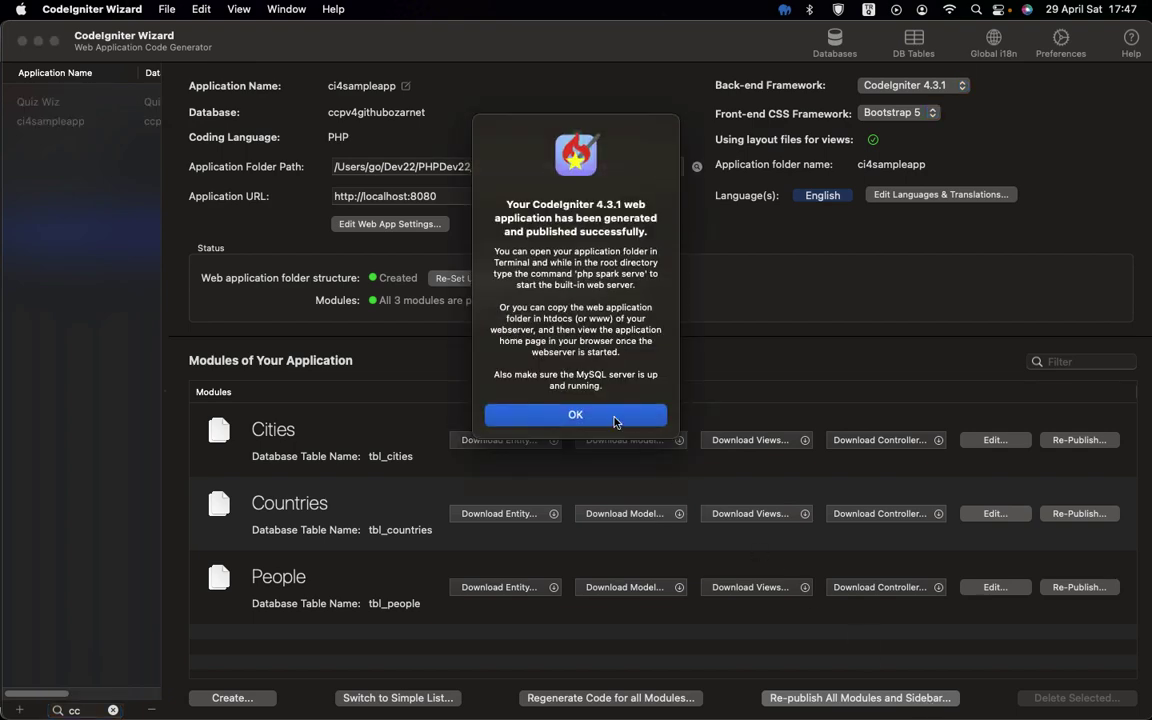
{"action": "left_click", "coordinate": [595, 411]}
- Switch to Safari and reload the person edit form to check its fields without the country code
{"action": "key", "text": "super+Tab"}
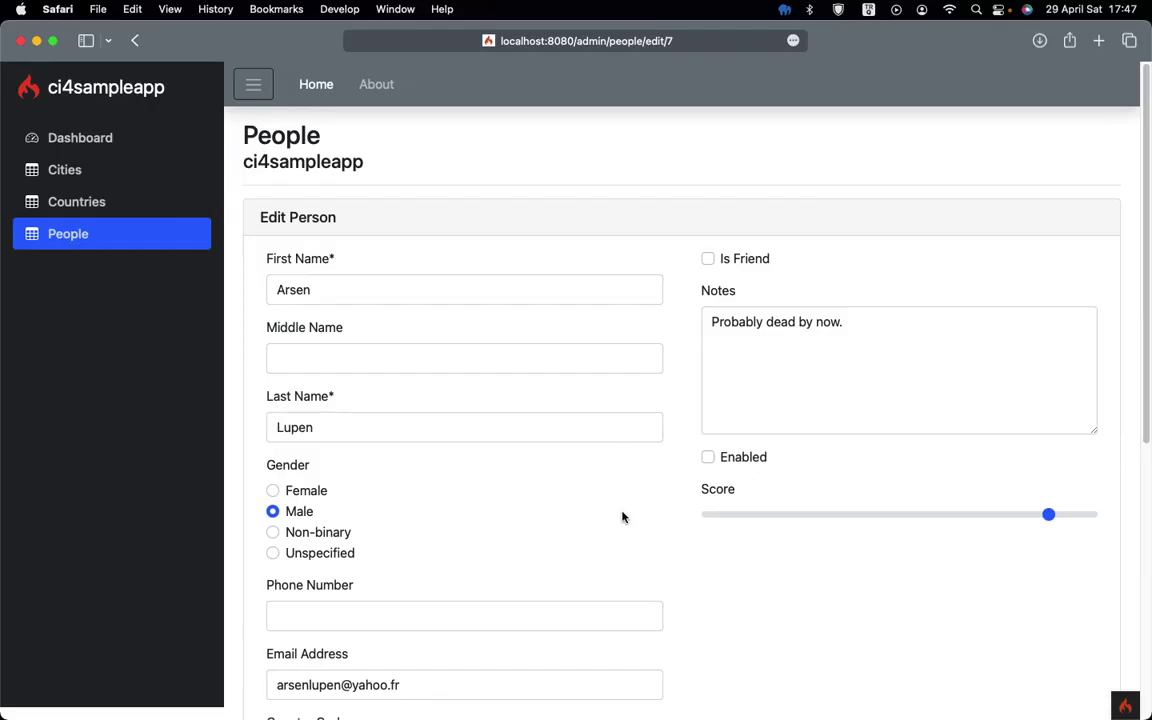
{"action": "key", "text": "super+r"}
{"action": "scroll", "coordinate": [622, 516], "scroll_direction": "down", "scroll_amount": 8}
{"action": "scroll", "coordinate": [622, 516], "scroll_direction": "up", "scroll_amount": 8}
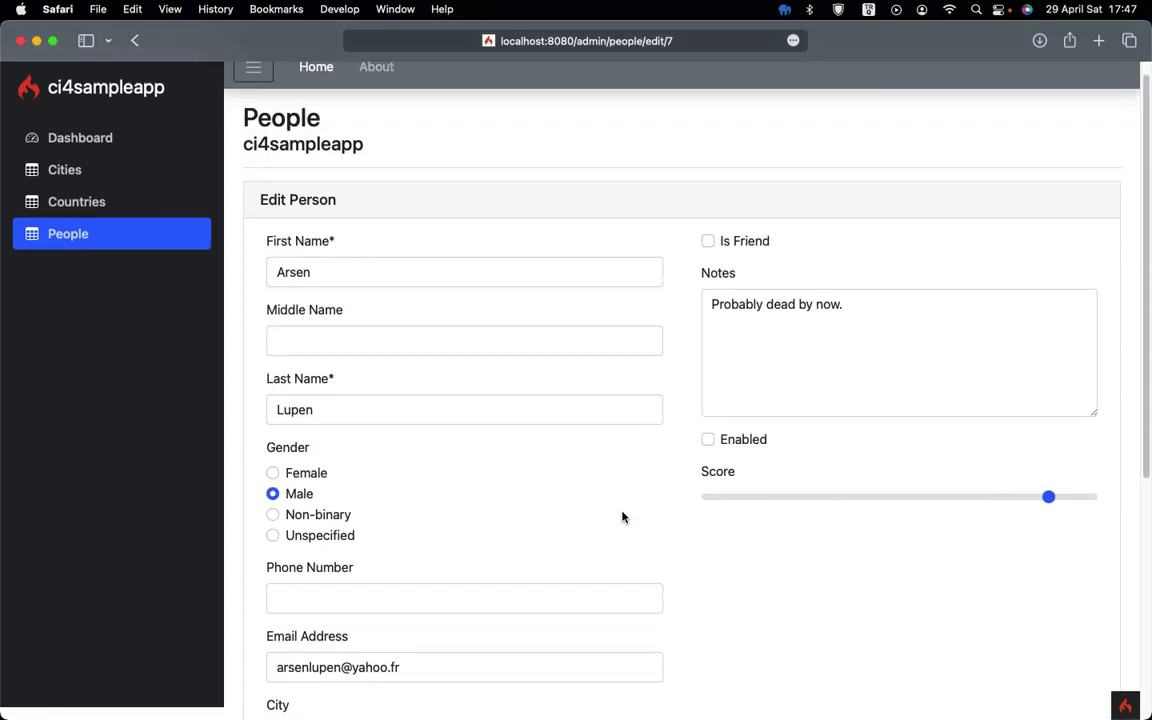
{"action": "scroll", "coordinate": [622, 516], "scroll_direction": "up", "scroll_amount": 1}
- Switch to CodeIgniter Wizard, set the form column of person_type to 2 in the People module and regenerate its code
{"action": "key", "text": "super+Tab"}
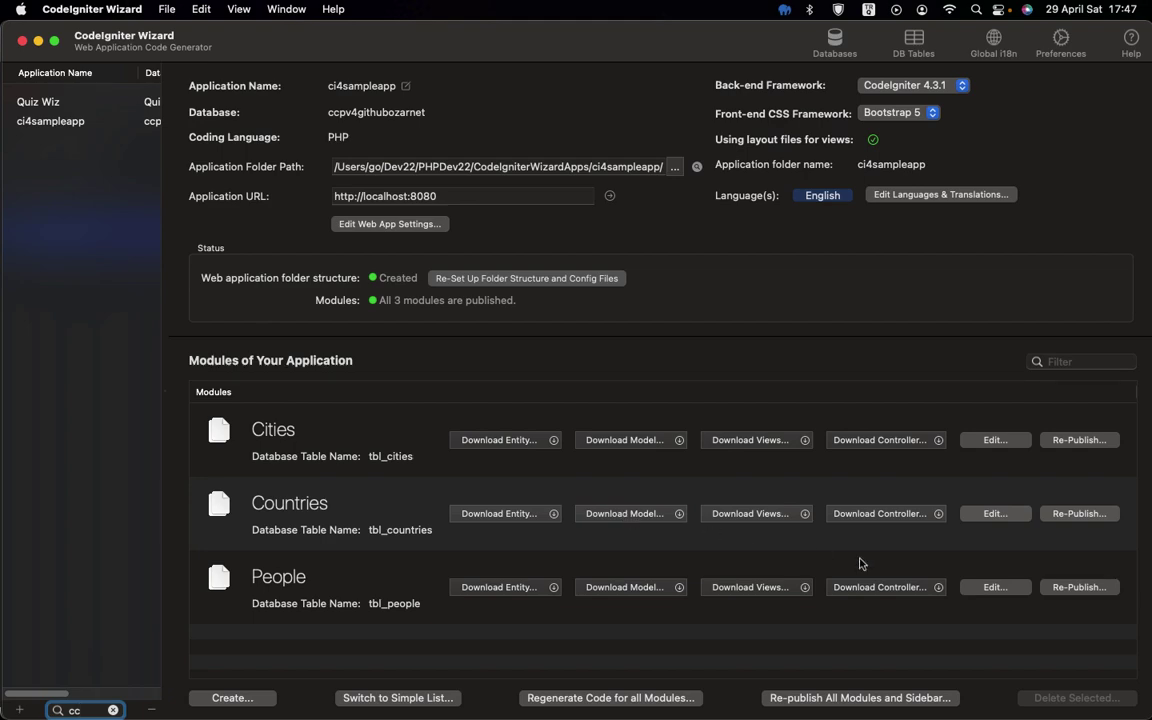
{"action": "left_click", "coordinate": [1015, 592]}
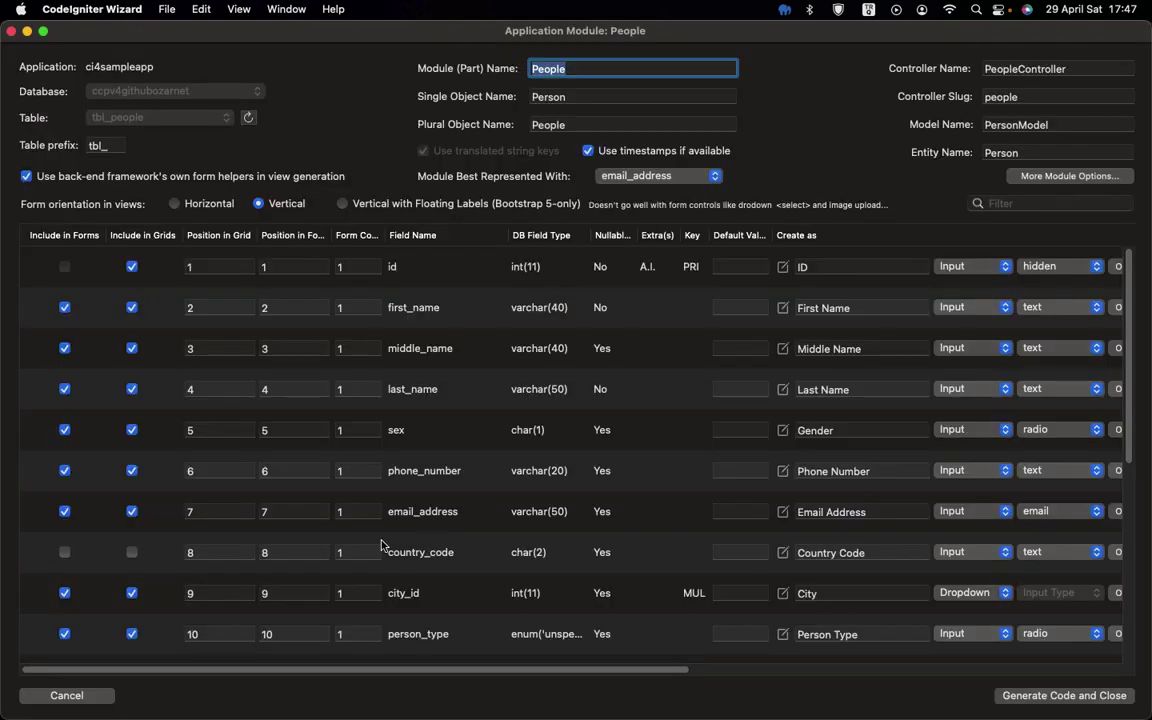
{"action": "scroll", "coordinate": [381, 545], "scroll_direction": "down", "scroll_amount": 3}
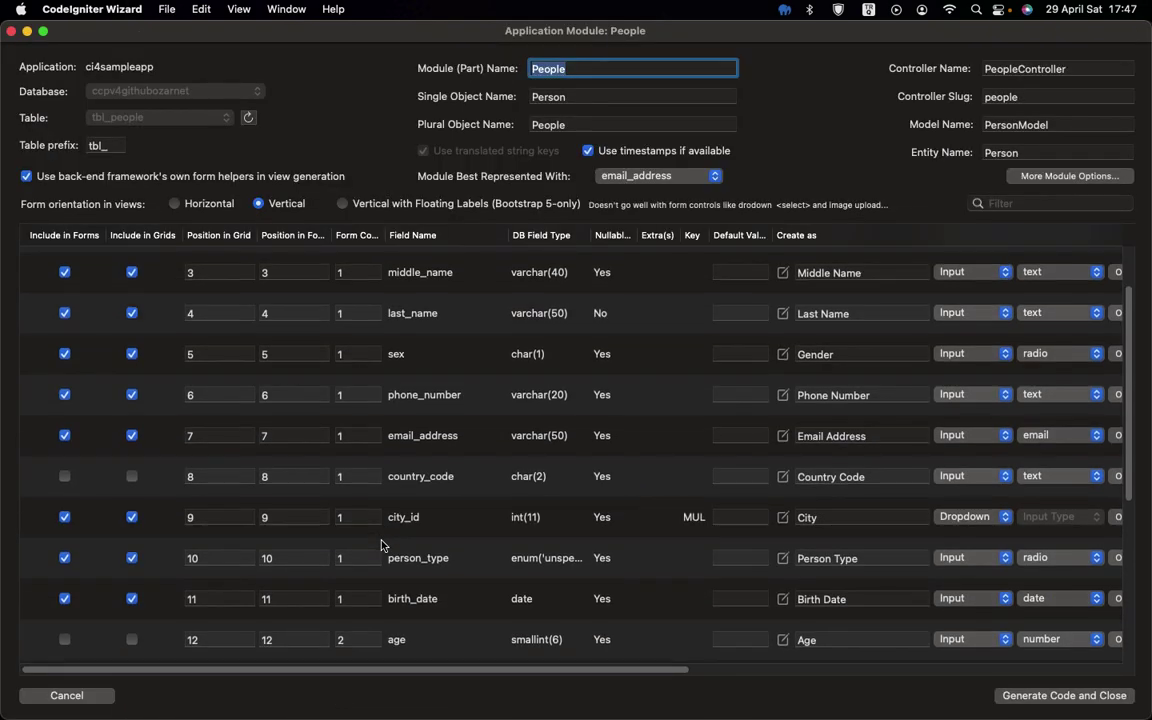
{"action": "left_click", "coordinate": [806, 558]}
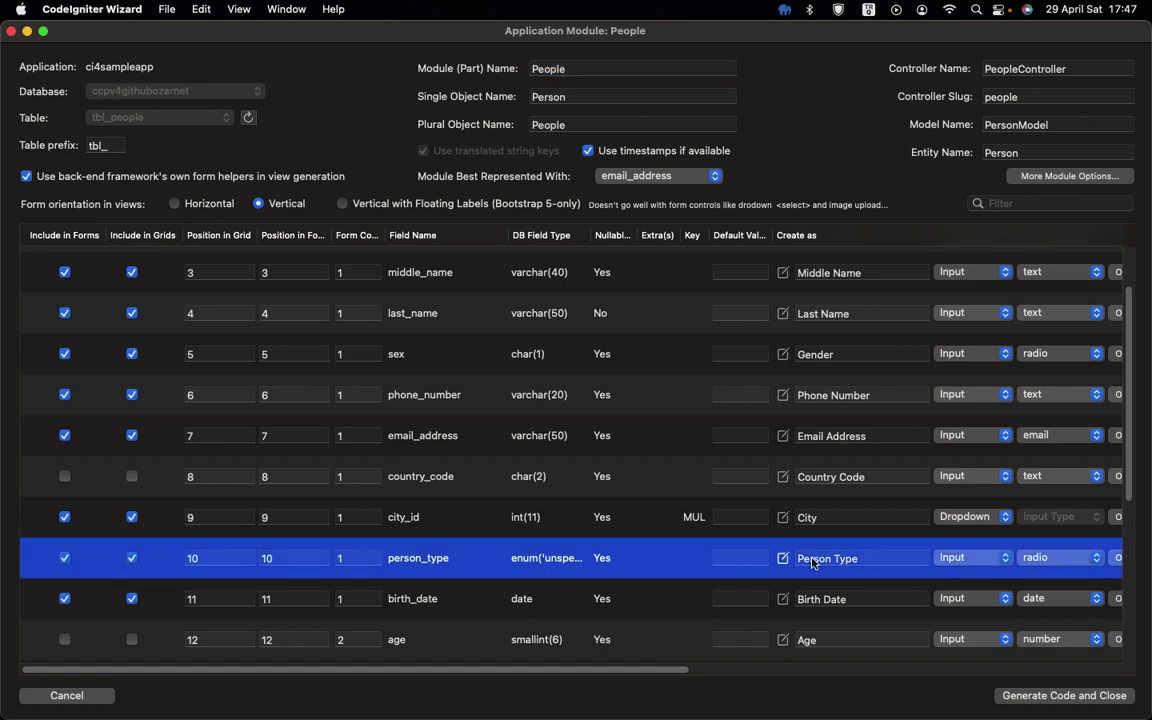
{"action": "double_click", "coordinate": [806, 558]}
{"action": "type", "text": "Contact"}
{"action": "key", "text": "Return"}
{"action": "double_click", "coordinate": [358, 558]}
{"action": "type", "text": "2"}
{"action": "left_click", "coordinate": [1024, 697]}
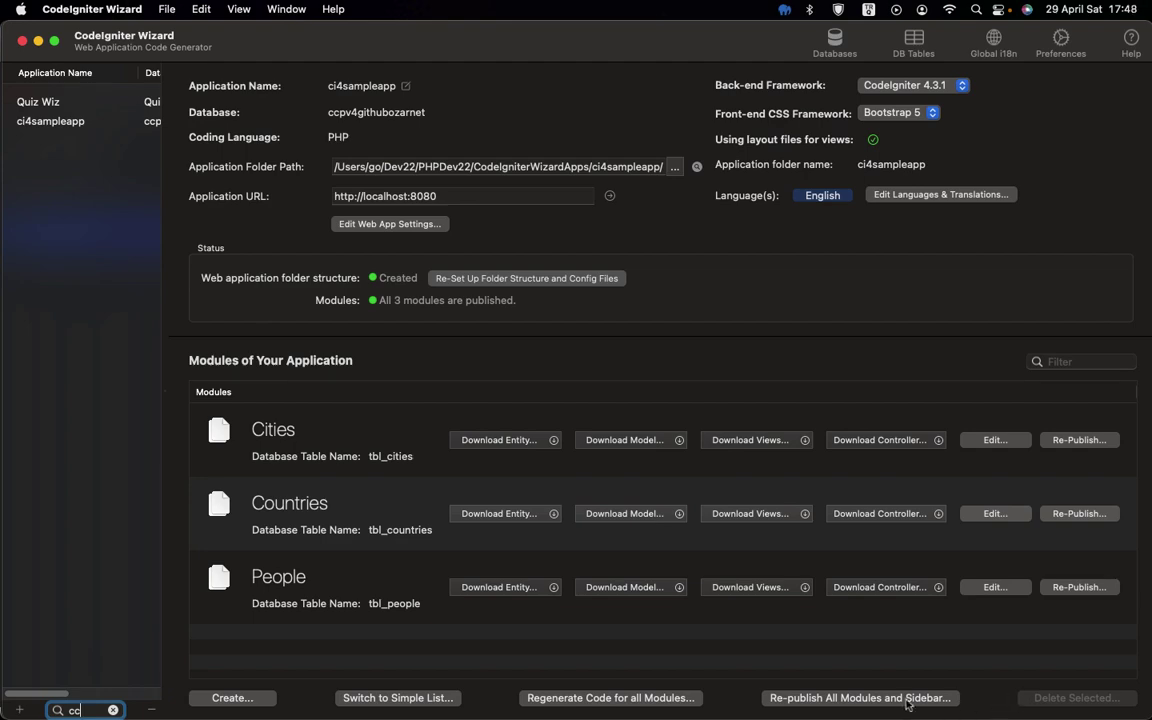
- Re-publish all modules and the sidebar, and reload the person edit form in Safari
{"action": "left_click", "coordinate": [584, 417]}
{"action": "key", "text": "super+Tab"}
{"action": "key", "text": "super+r"}
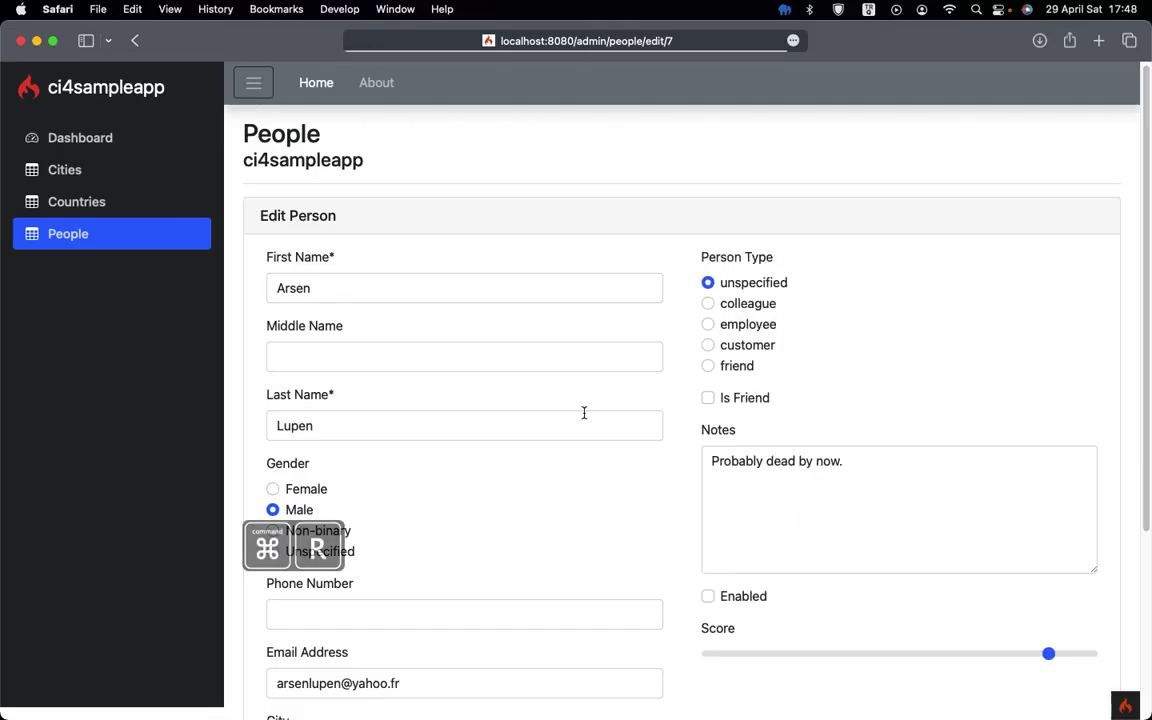
- Review the field layout of the reloaded person edit form and save the record
{"action": "scroll", "coordinate": [584, 471], "scroll_direction": "down", "scroll_amount": 5}
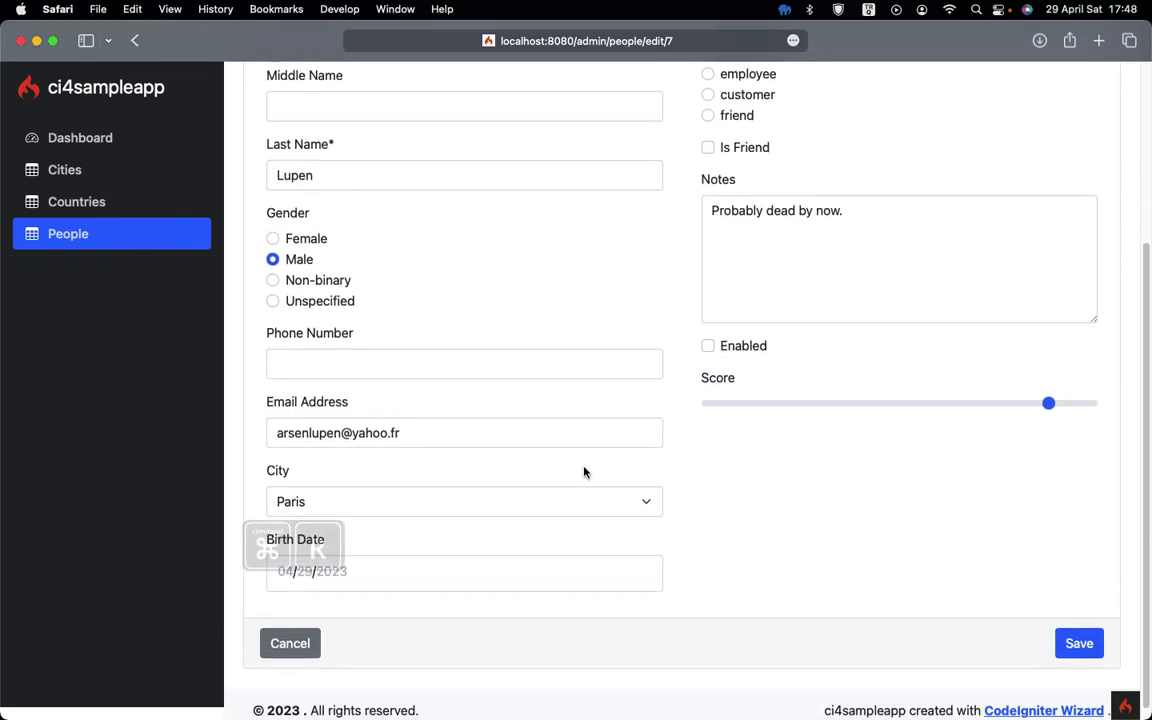
{"action": "scroll", "coordinate": [584, 471], "scroll_direction": "up", "scroll_amount": 5}
{"action": "scroll", "coordinate": [584, 471], "scroll_direction": "down", "scroll_amount": 5}
{"action": "scroll", "coordinate": [584, 471], "scroll_direction": "up", "scroll_amount": 4}
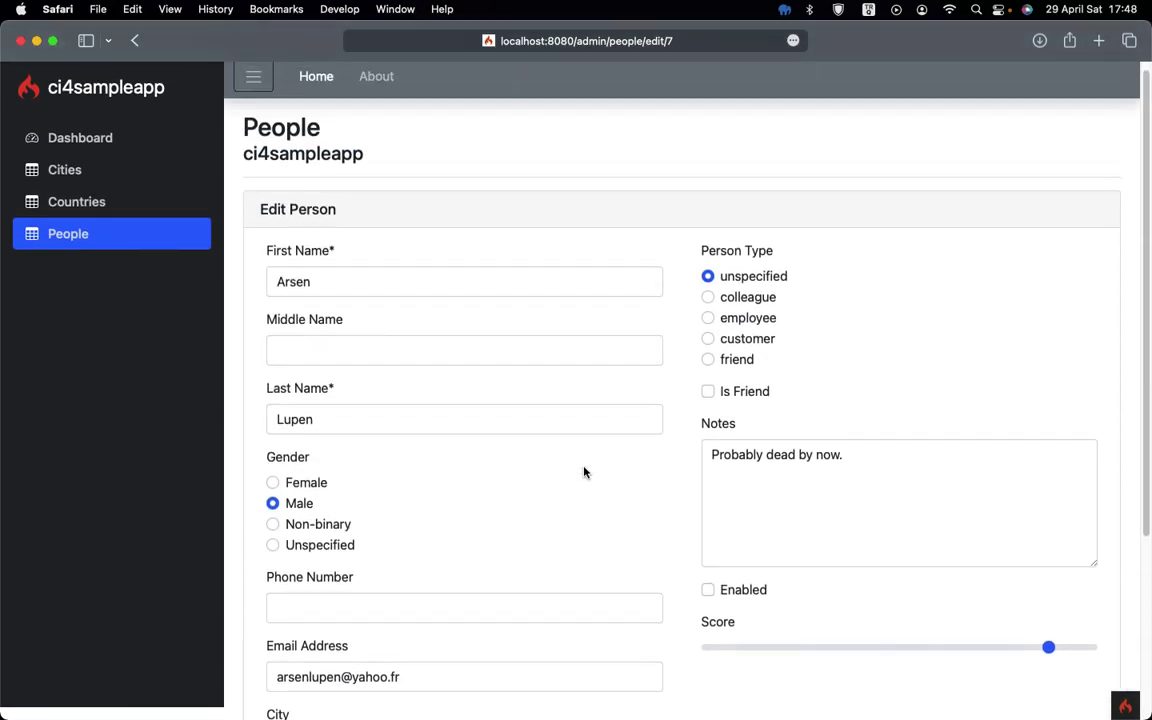
{"action": "scroll", "coordinate": [584, 471], "scroll_direction": "down", "scroll_amount": 4}
{"action": "scroll", "coordinate": [584, 471], "scroll_direction": "down", "scroll_amount": 2}
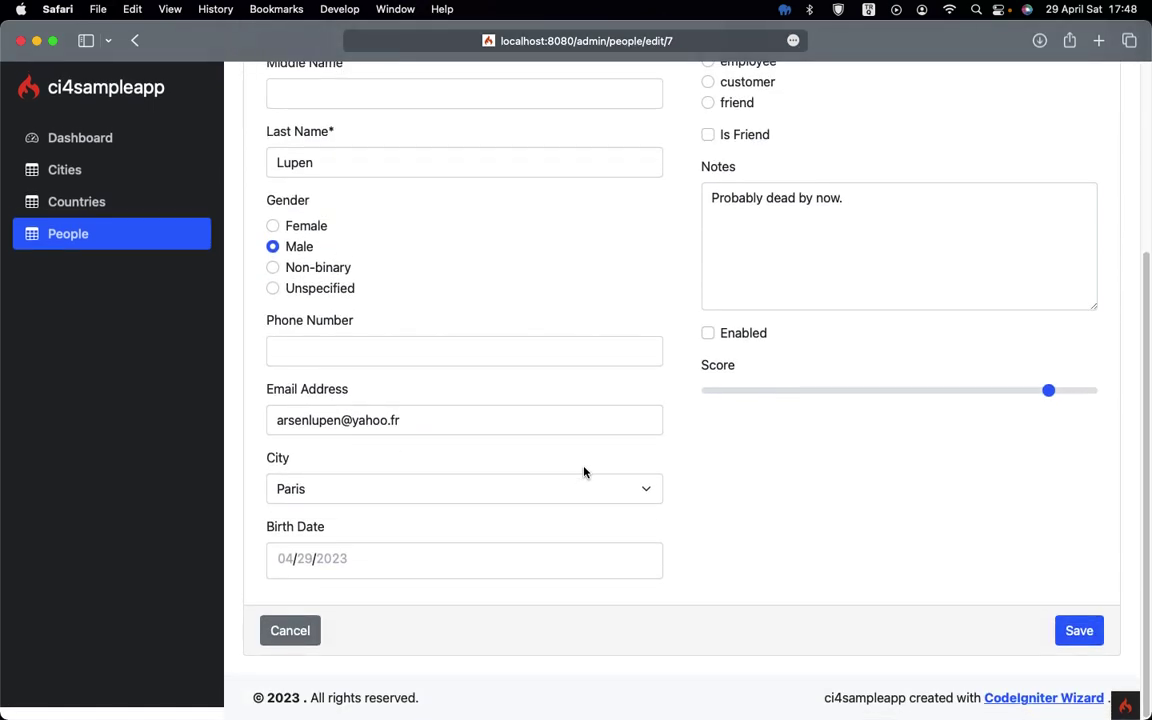
{"action": "left_click", "coordinate": [1079, 631]}
- Open the person with ID 10 for editing, mark Is Friend, set the person type to friend and save
{"action": "scroll", "coordinate": [824, 610], "scroll_direction": "down", "scroll_amount": 5}
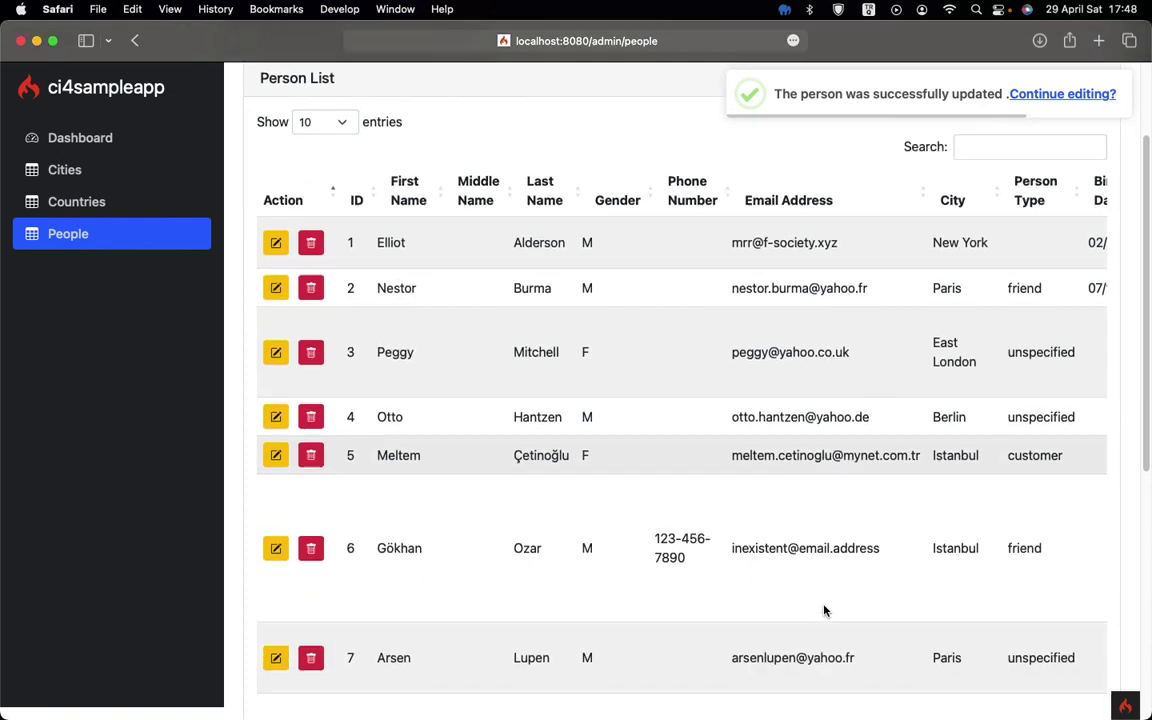
{"action": "scroll", "coordinate": [824, 610], "scroll_direction": "down", "scroll_amount": 4}
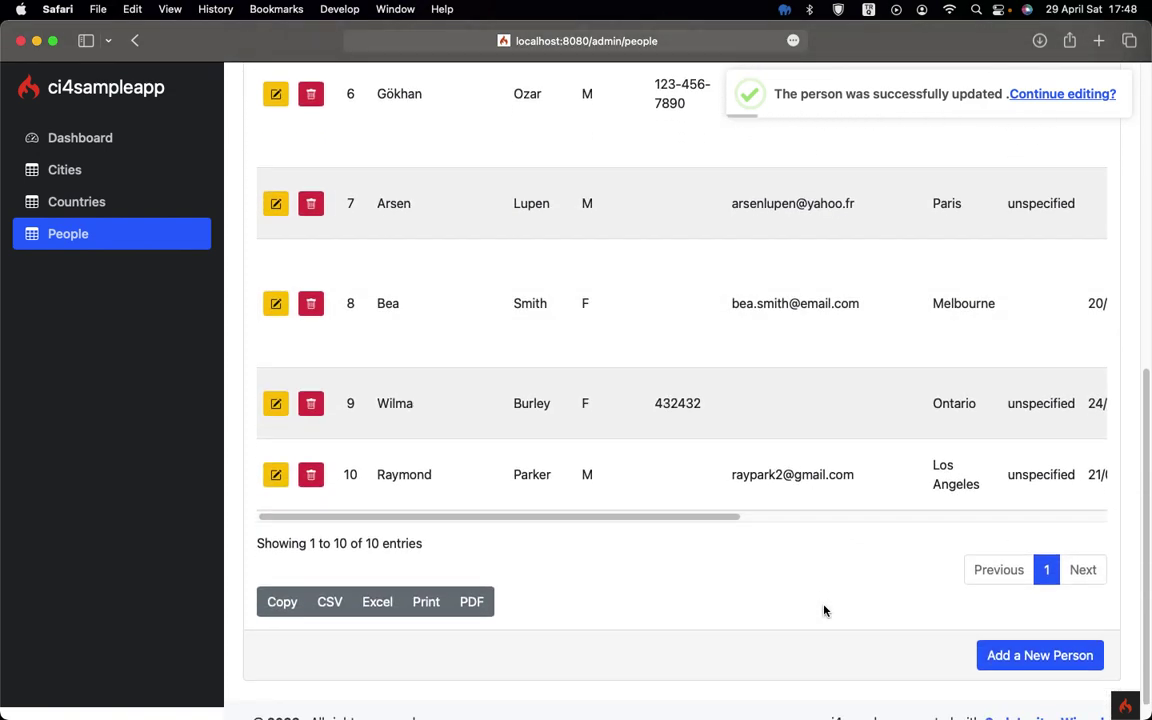
{"action": "left_click", "coordinate": [275, 474]}
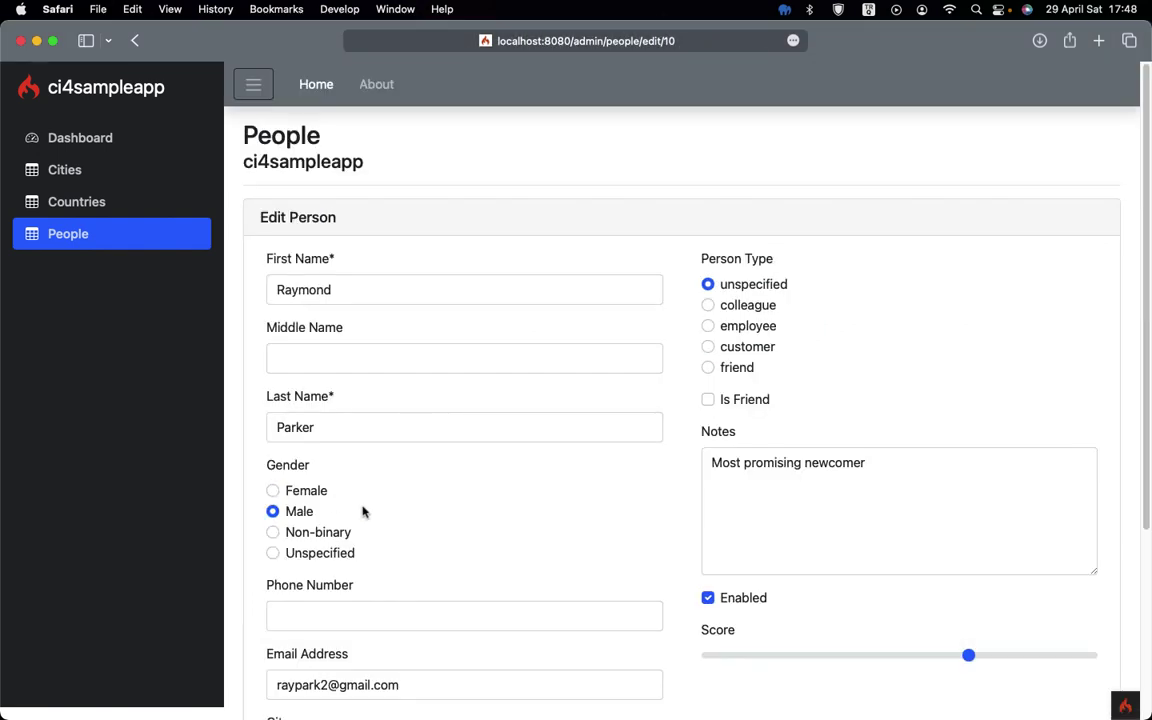
{"action": "scroll", "coordinate": [535, 561], "scroll_direction": "down", "scroll_amount": 4}
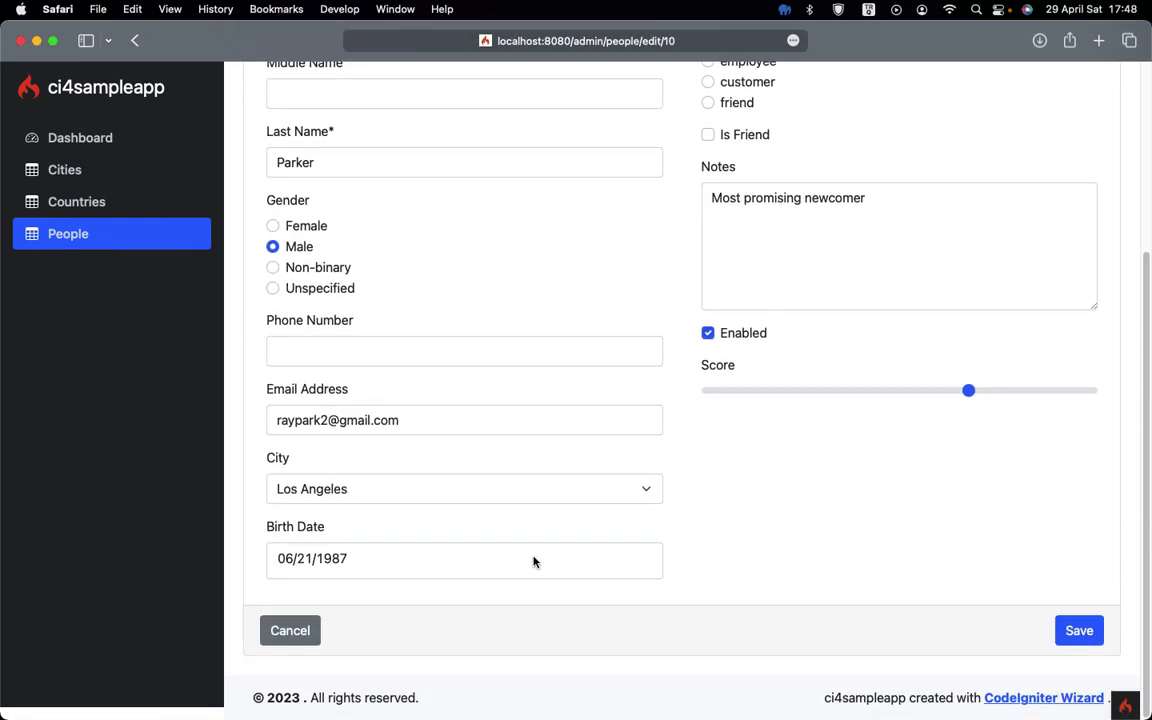
{"action": "scroll", "coordinate": [535, 561], "scroll_direction": "up", "scroll_amount": 4}
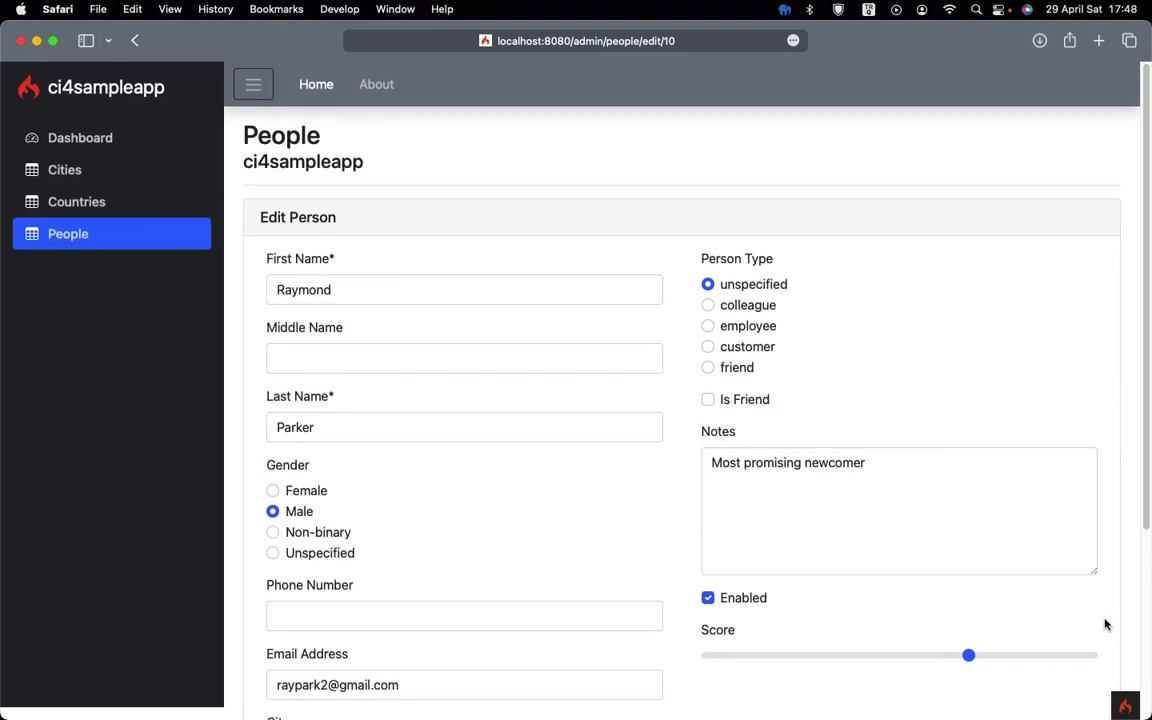
{"action": "left_click", "coordinate": [743, 400]}
{"action": "left_click", "coordinate": [735, 368]}
{"action": "scroll", "coordinate": [972, 638], "scroll_direction": "down", "scroll_amount": 5}
{"action": "left_click", "coordinate": [1092, 637]}
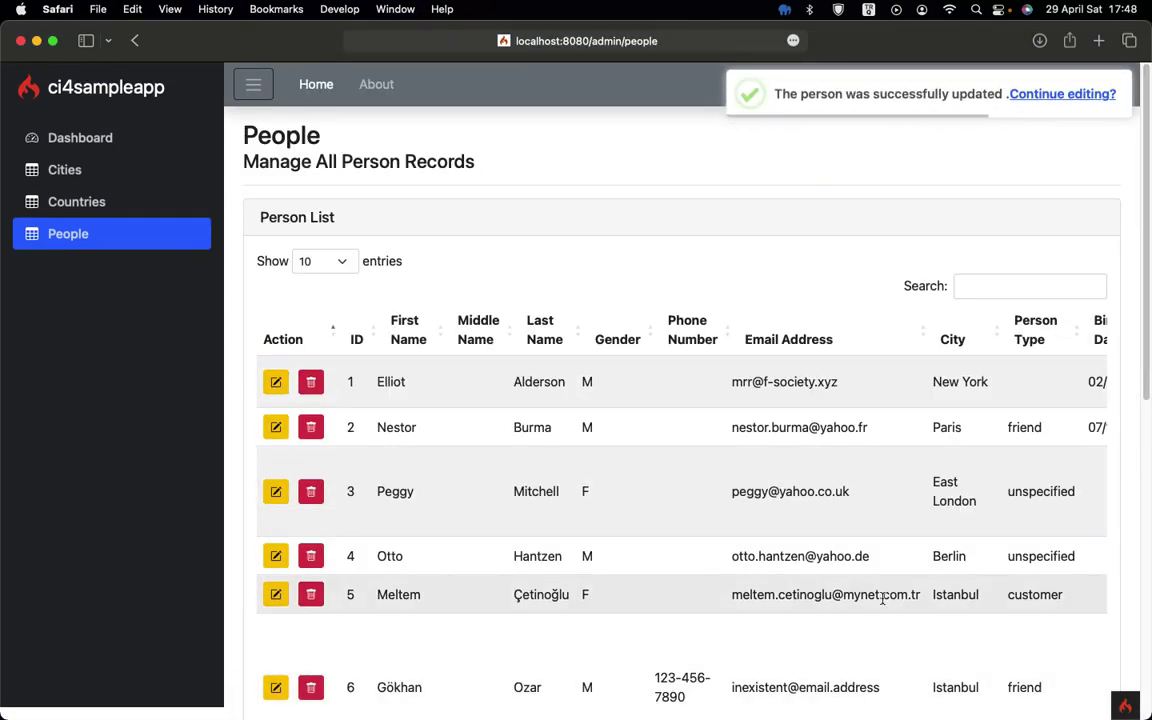
- Start a new person record from the end of the list and enter the first and last name
{"action": "scroll", "coordinate": [882, 598], "scroll_direction": "down", "scroll_amount": 10}
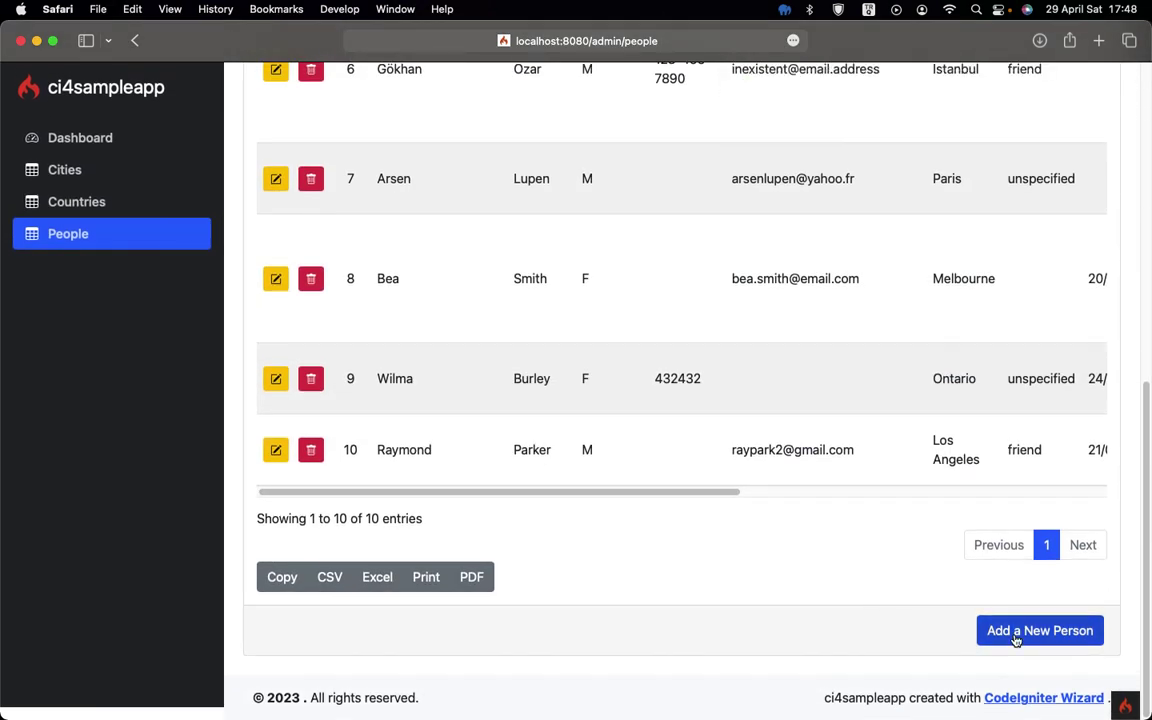
{"action": "left_click", "coordinate": [1018, 628]}
{"action": "left_click", "coordinate": [342, 298]}
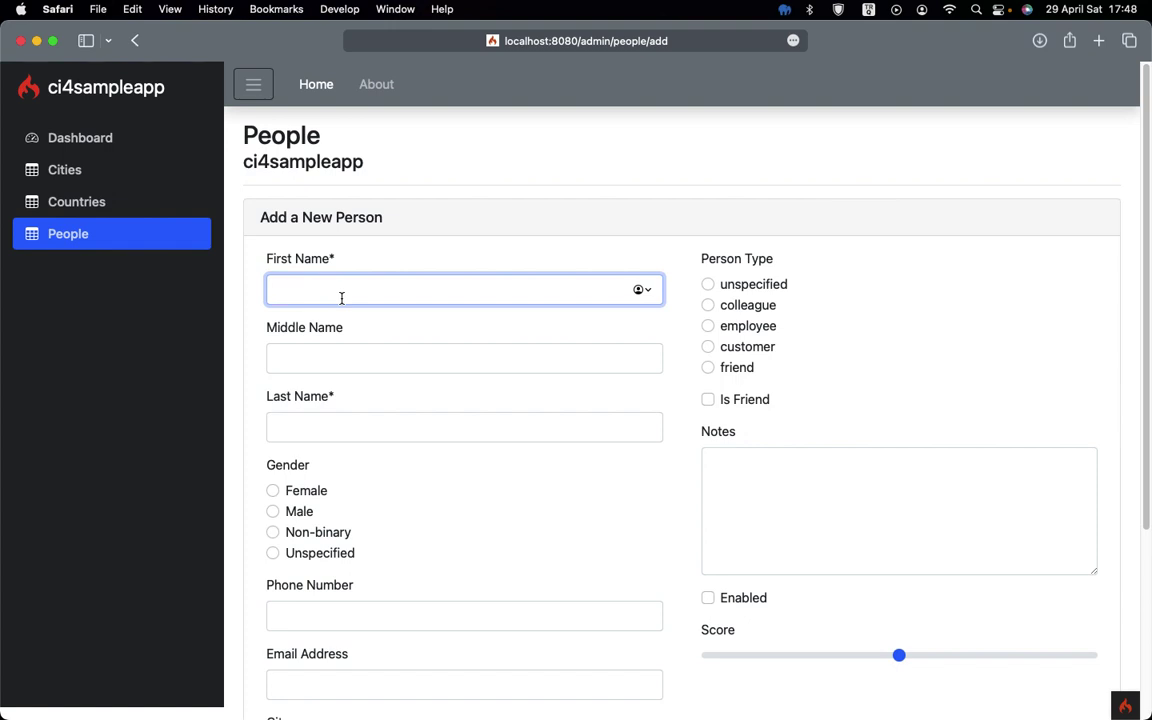
{"action": "type", "text": "John"}
{"action": "key", "text": "Tab"}
{"action": "key", "text": "Tab"}
{"action": "type", "text": "Doe"}
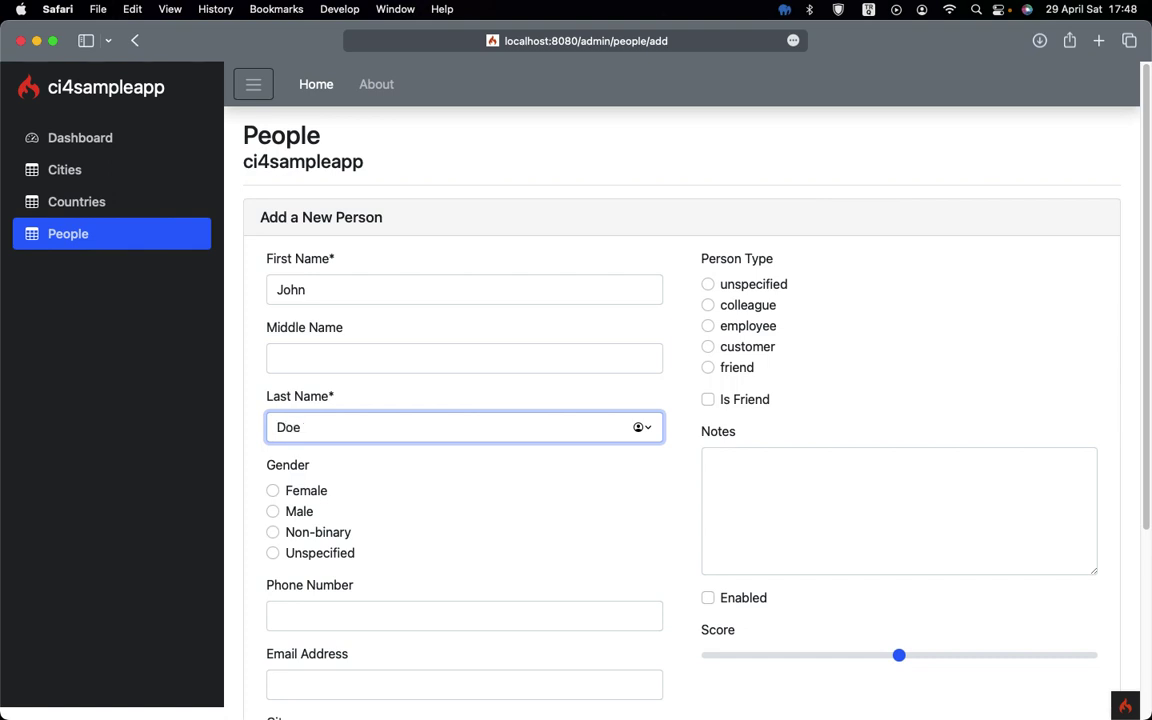
- Set the new person's gender to Unspecified and the city to Atlanta
{"action": "left_click", "coordinate": [328, 557]}
{"action": "scroll", "coordinate": [390, 563], "scroll_direction": "down", "scroll_amount": 2}
{"action": "scroll", "coordinate": [390, 563], "scroll_direction": "down", "scroll_amount": 2}
{"action": "left_click", "coordinate": [391, 563]}
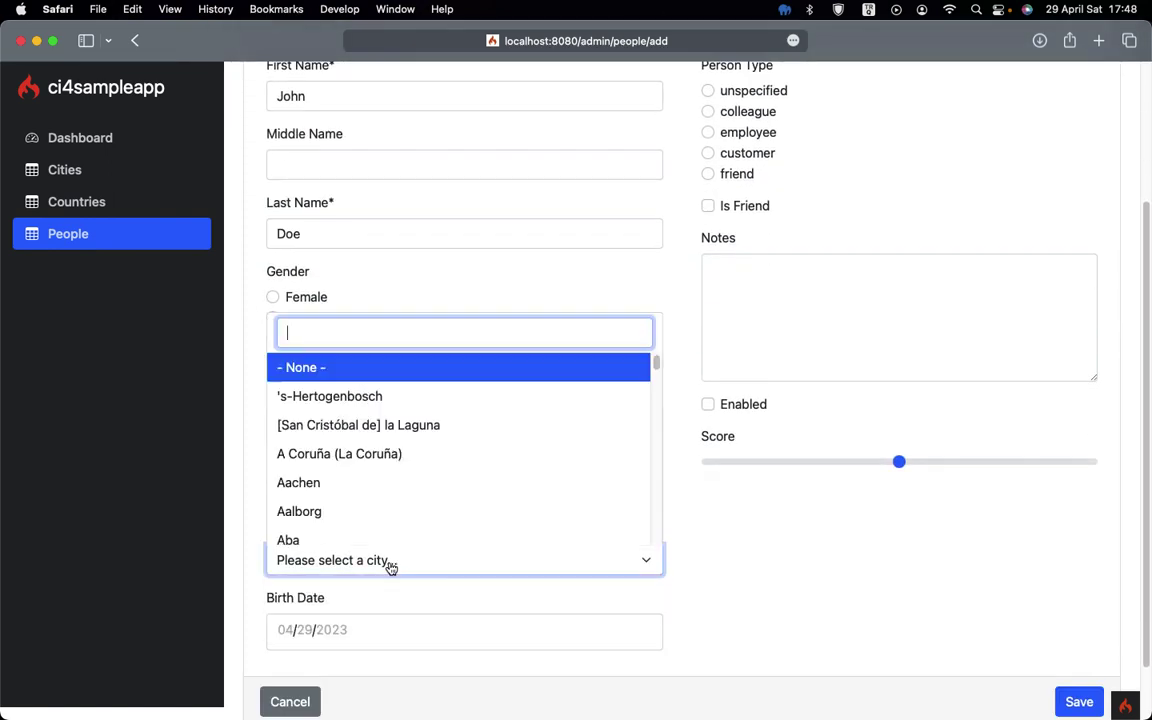
{"action": "scroll", "coordinate": [391, 567], "scroll_direction": "down", "scroll_amount": 15}
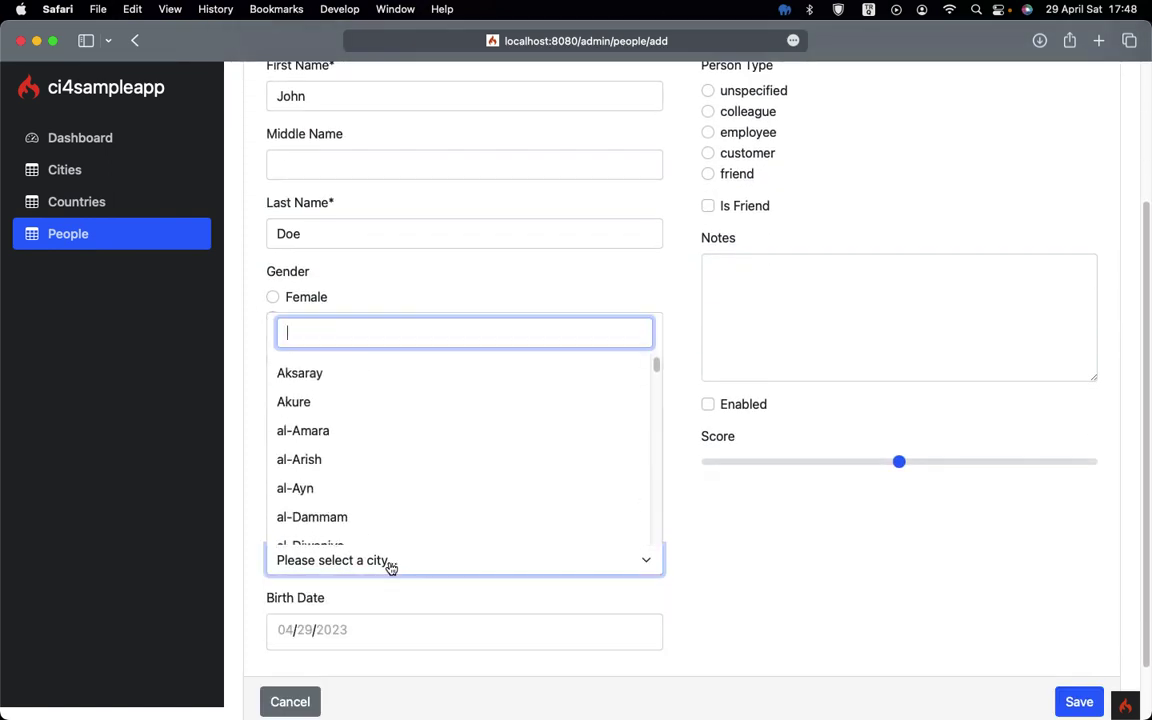
{"action": "scroll", "coordinate": [391, 567], "scroll_direction": "down", "scroll_amount": 12}
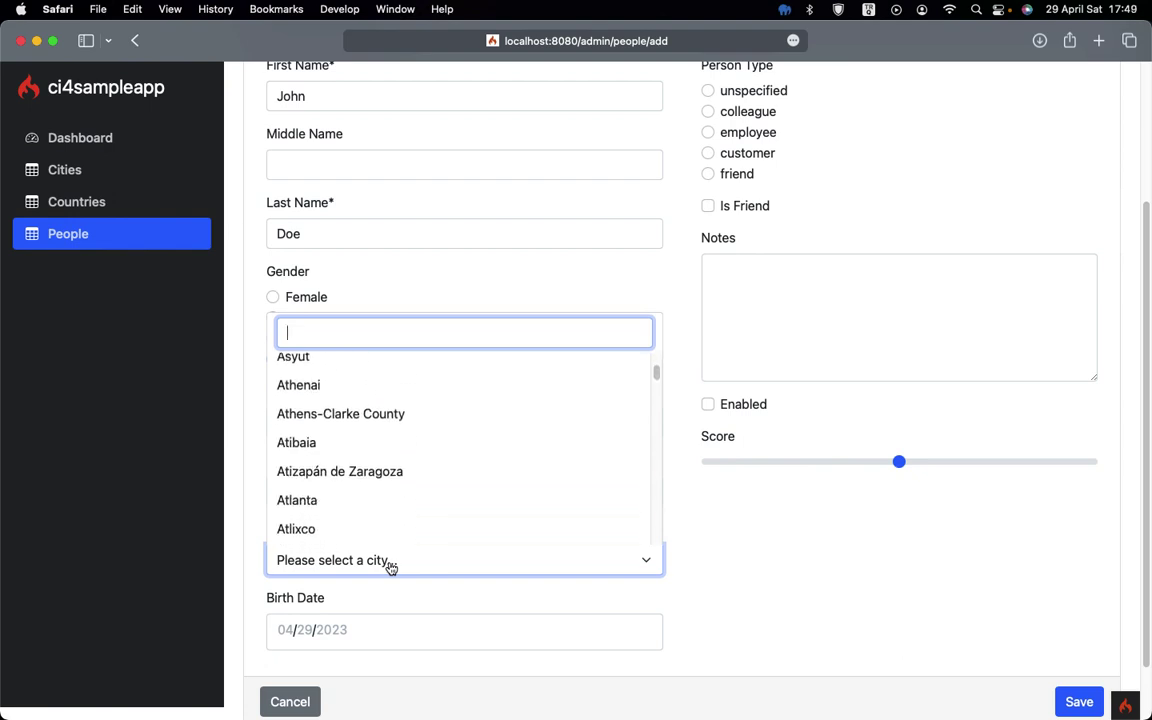
{"action": "left_click", "coordinate": [320, 478]}
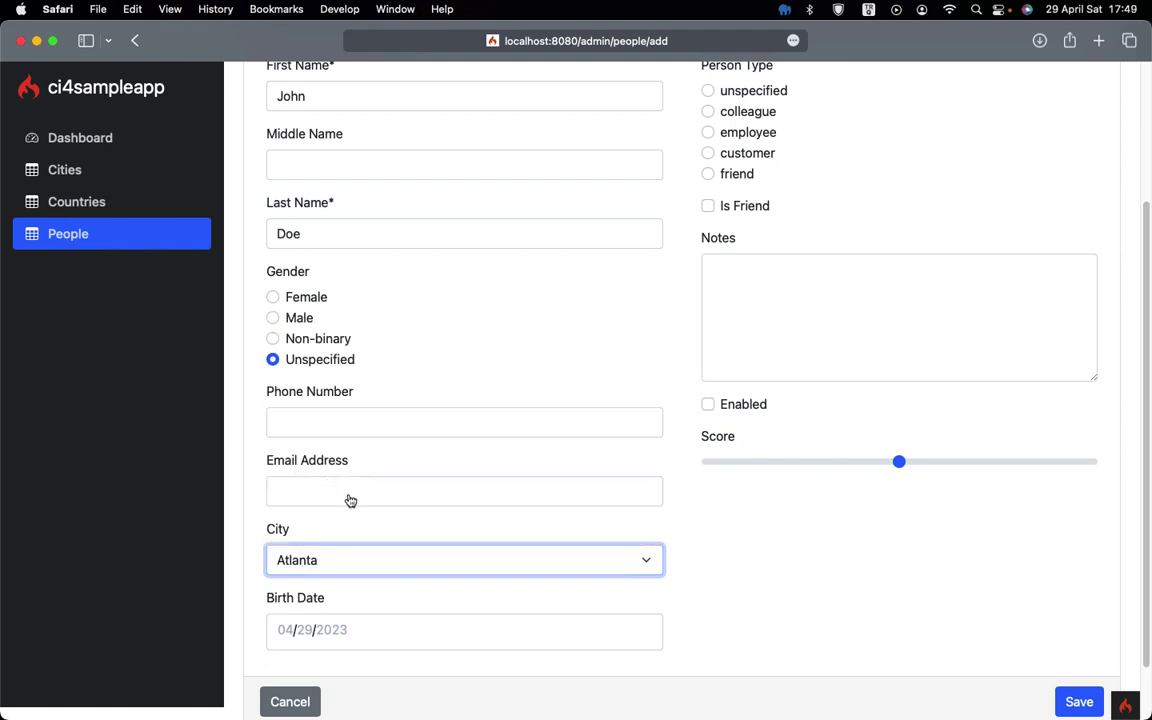
- Enable the new person, set the person type to unspecified and the score to about 74, and save the record
{"action": "left_click", "coordinate": [746, 404]}
{"action": "scroll", "coordinate": [758, 314], "scroll_direction": "up", "scroll_amount": 4}
{"action": "left_click", "coordinate": [764, 285]}
{"action": "scroll", "coordinate": [1021, 655], "scroll_direction": "down", "scroll_amount": 5}
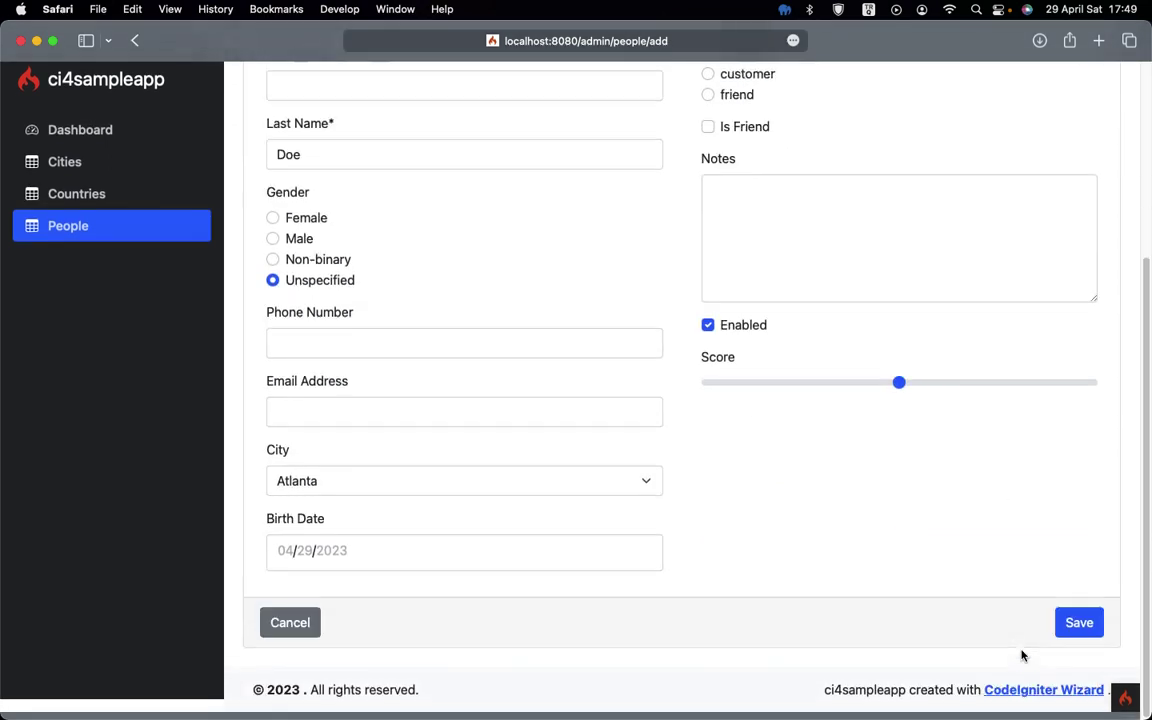
{"action": "left_click", "coordinate": [970, 399]}
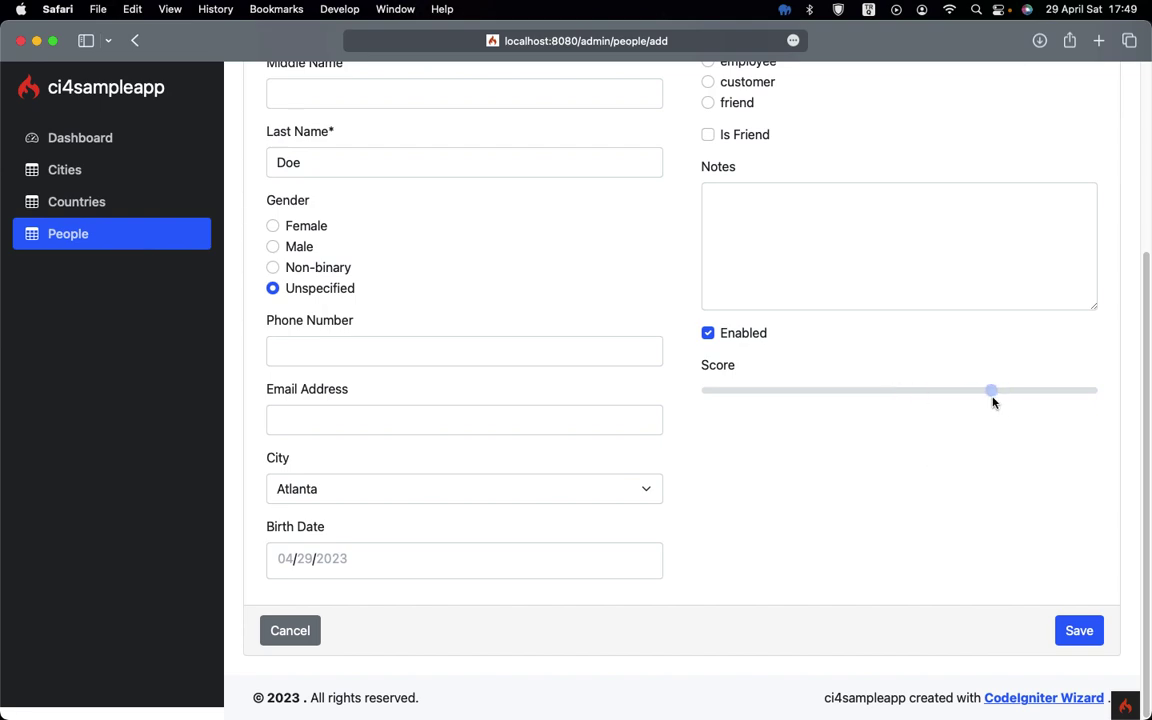
{"action": "left_click", "coordinate": [1075, 631]}
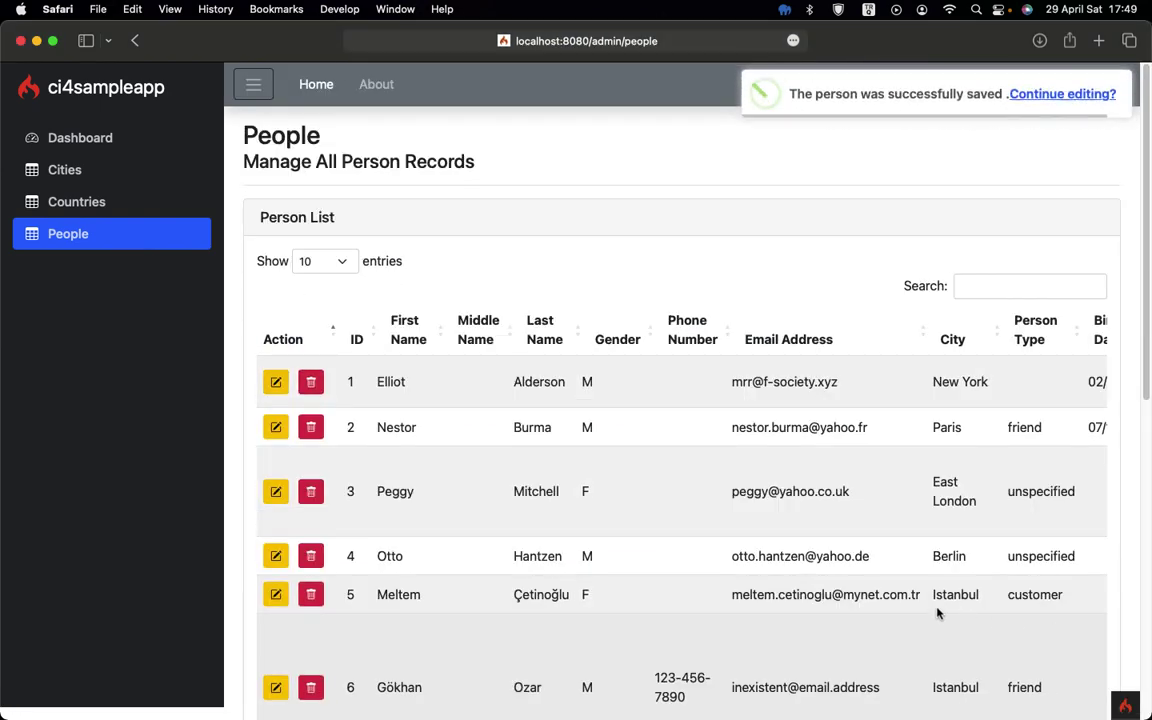
- Find the newly added person on page 2 of the list, check its columns, and delete the record
{"action": "scroll", "coordinate": [938, 613], "scroll_direction": "down", "scroll_amount": 10}
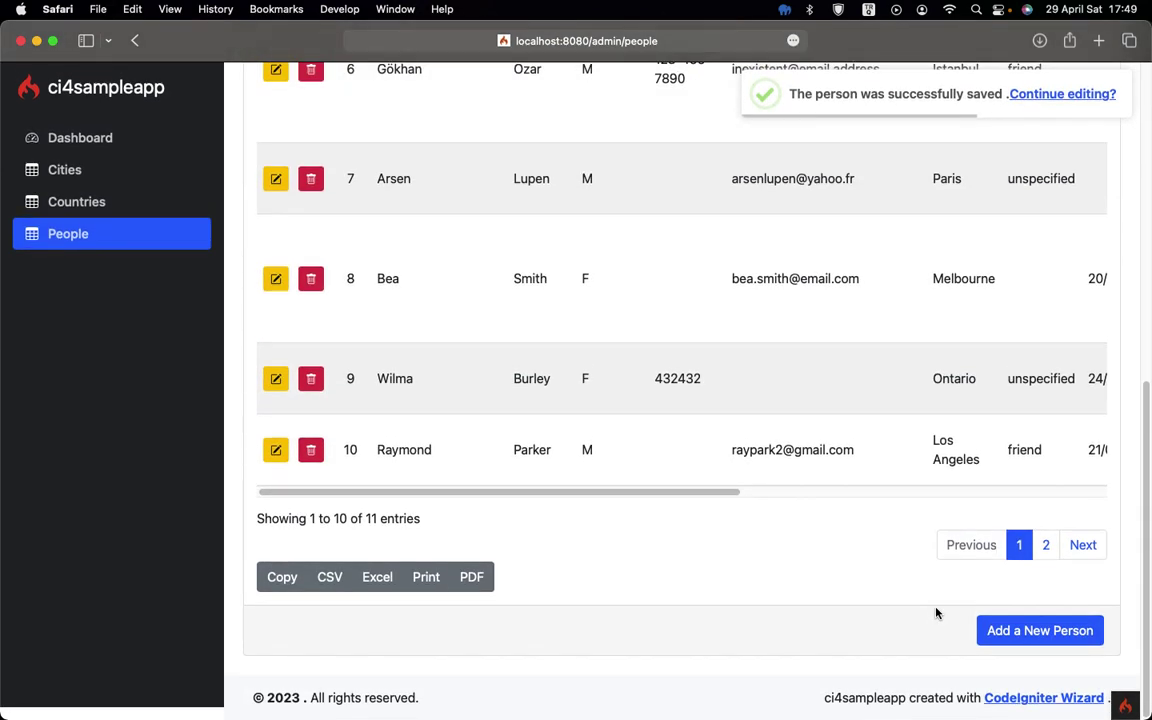
{"action": "left_click", "coordinate": [1046, 546]}
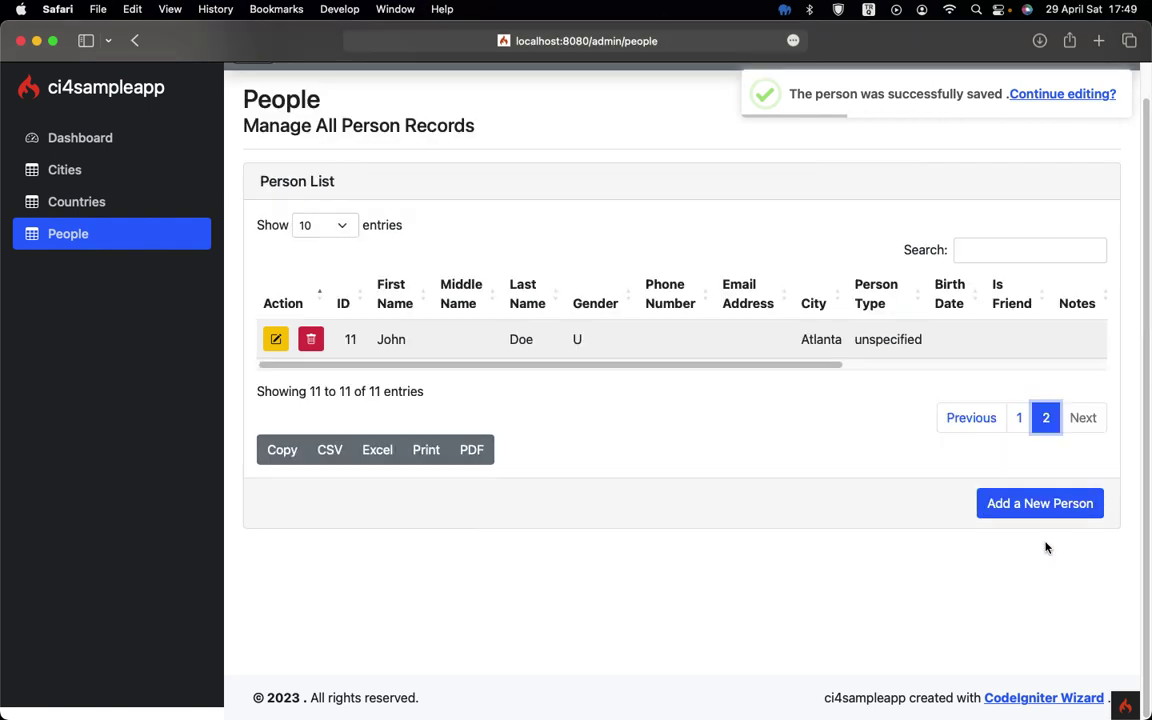
{"action": "left_click_drag", "start_coordinate": [468, 366], "coordinate": [864, 391]}
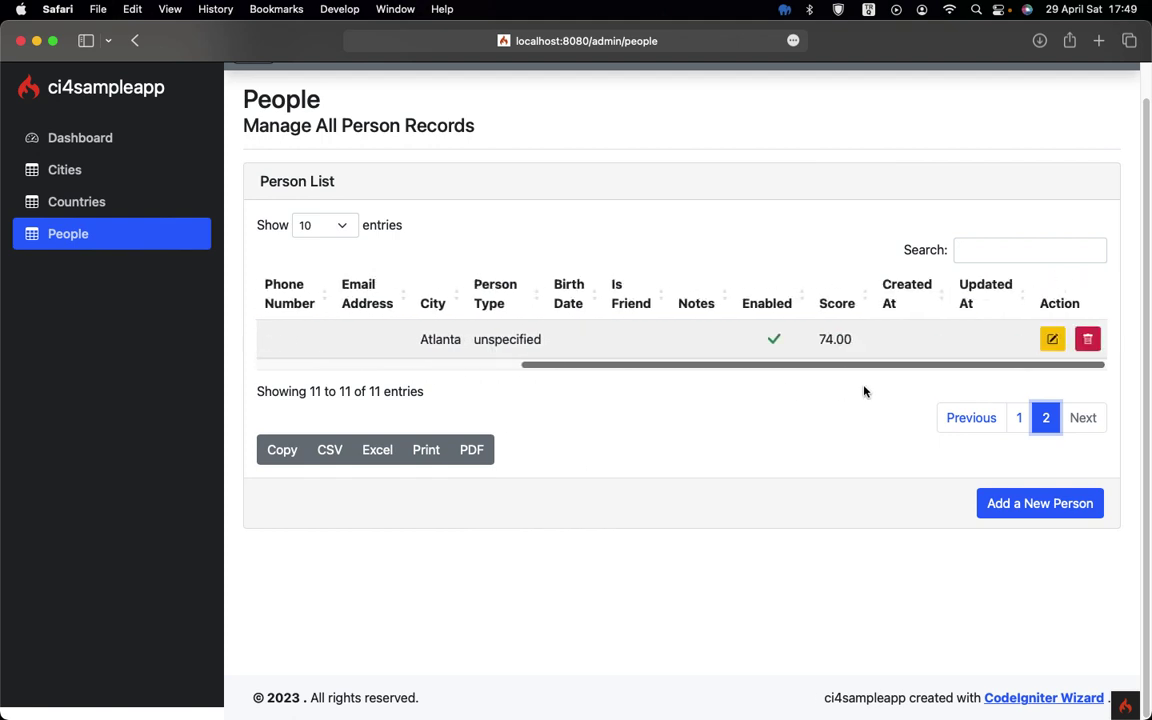
{"action": "left_click", "coordinate": [1086, 340]}
{"action": "left_click", "coordinate": [519, 496]}
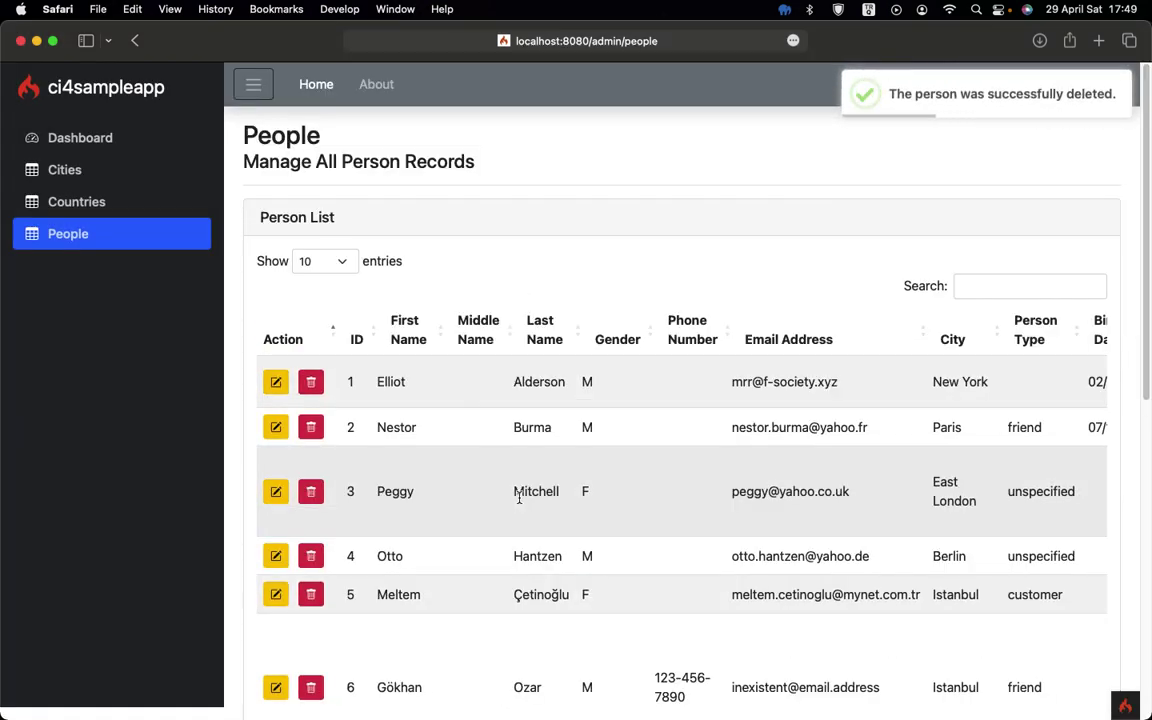
- Show 5 entries per page in the person list and export it to Excel, allowing downloads from localhost
{"action": "left_click", "coordinate": [321, 262]}
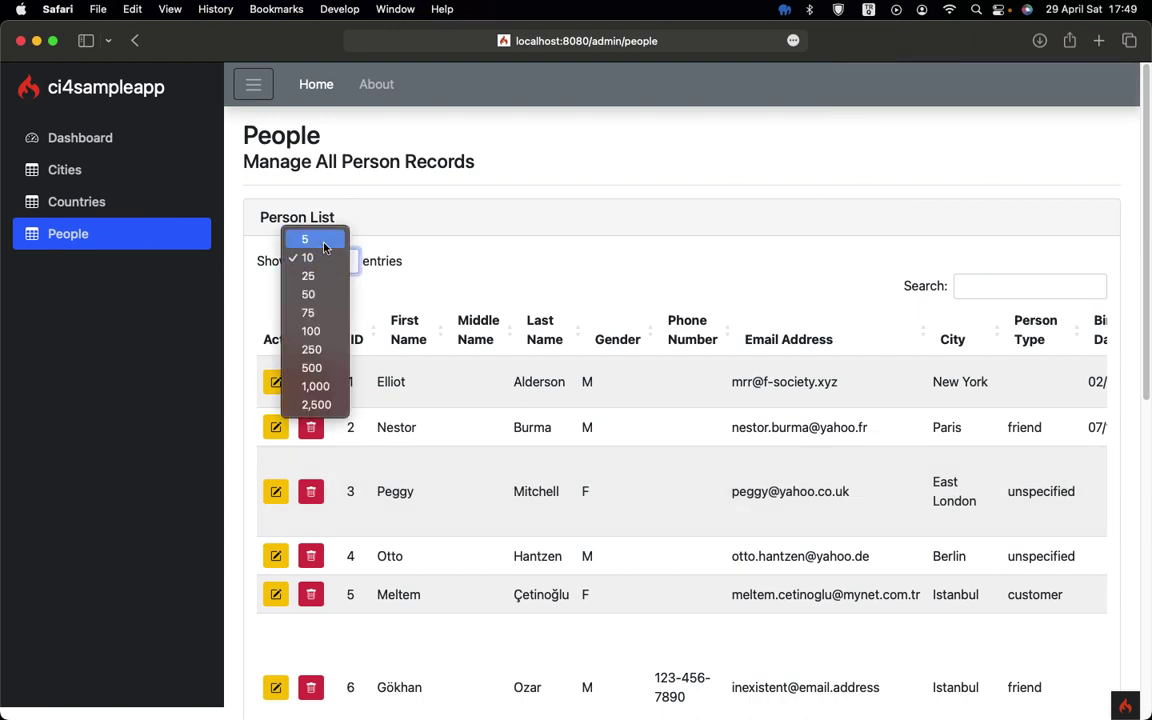
{"action": "left_click", "coordinate": [324, 240]}
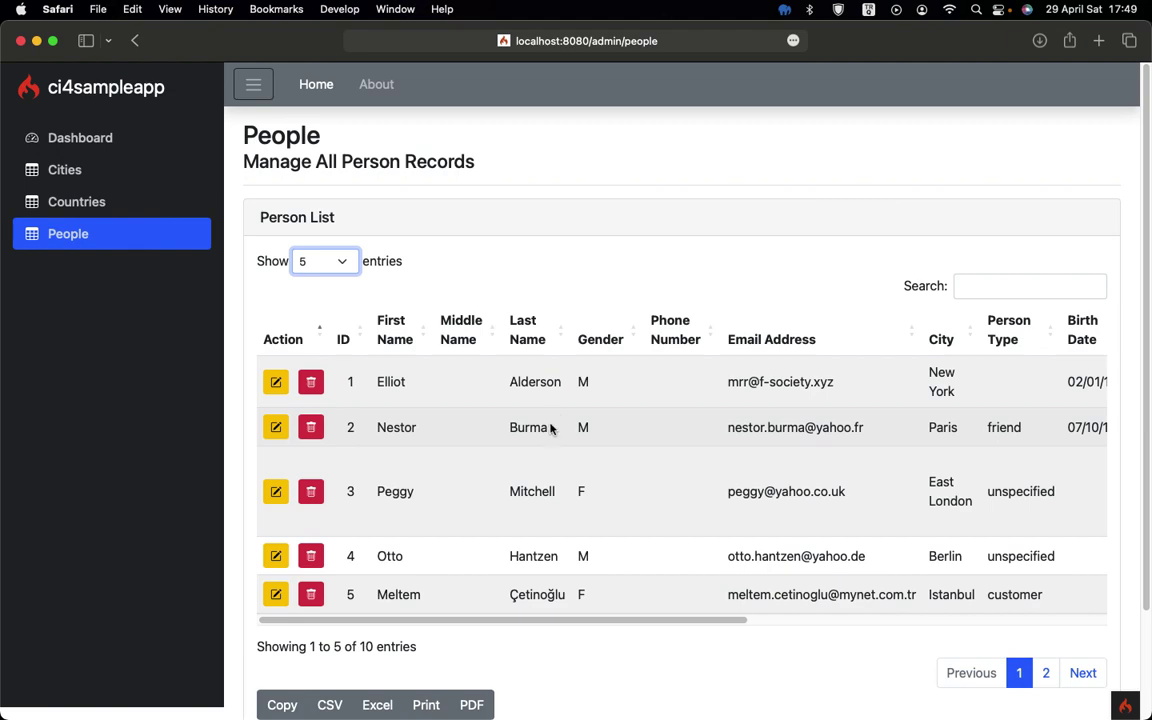
{"action": "left_click", "coordinate": [378, 706]}
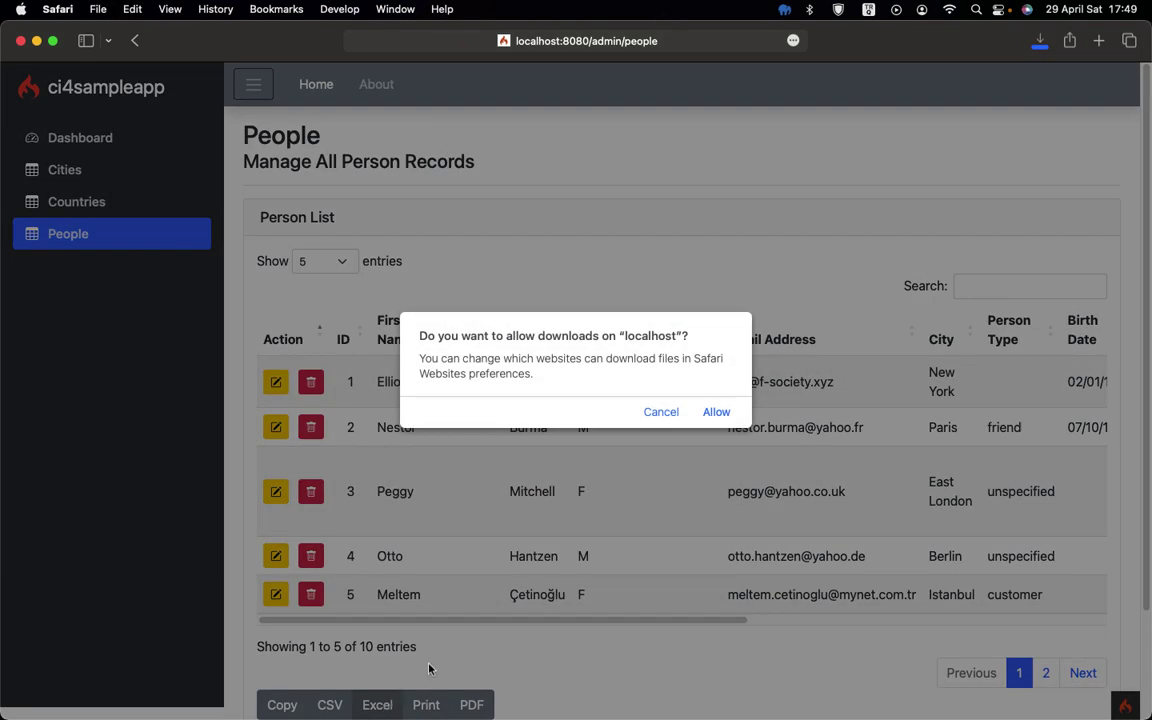
{"action": "left_click", "coordinate": [716, 412]}
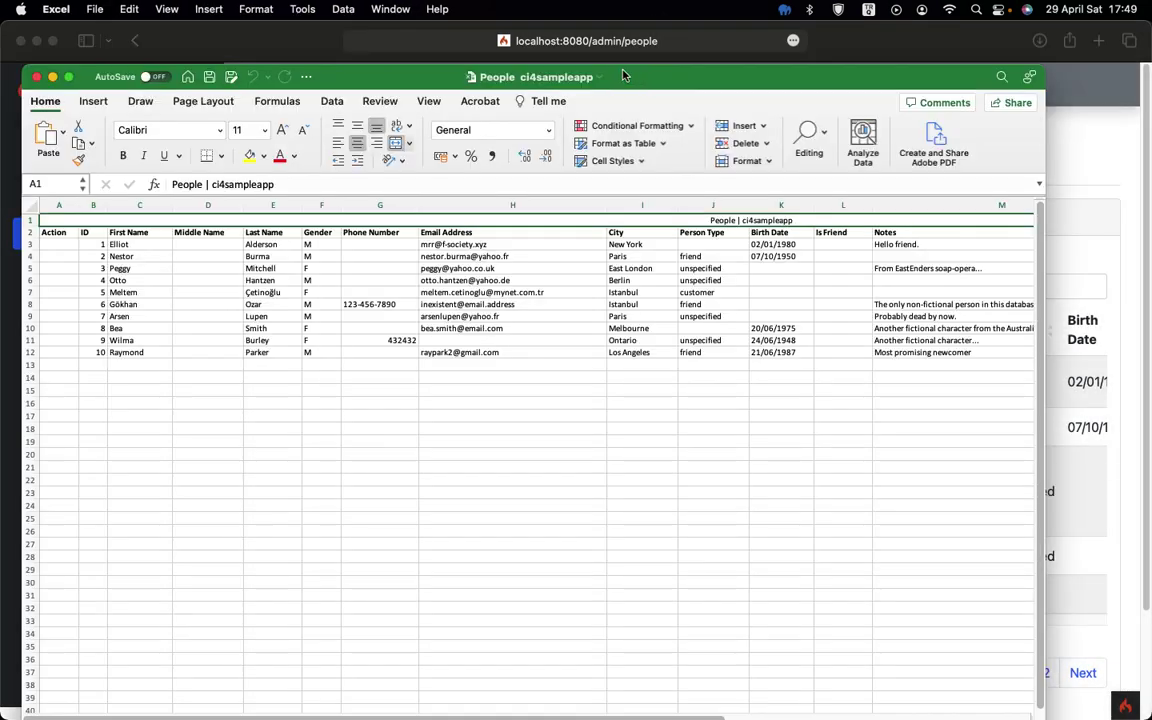
- Maximize the exported People workbook in Excel and examine its columns from First Name through Updated At
{"action": "left_click", "coordinate": [67, 76]}
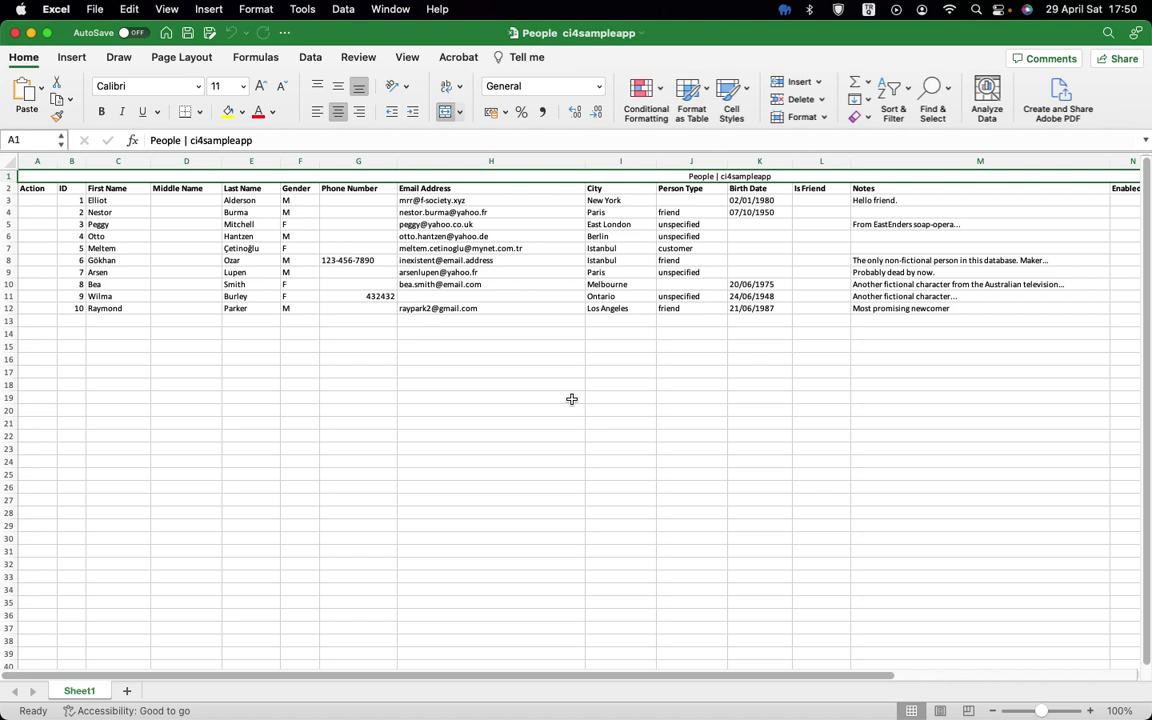
{"action": "scroll", "coordinate": [571, 399], "scroll_direction": "right", "scroll_amount": 10}
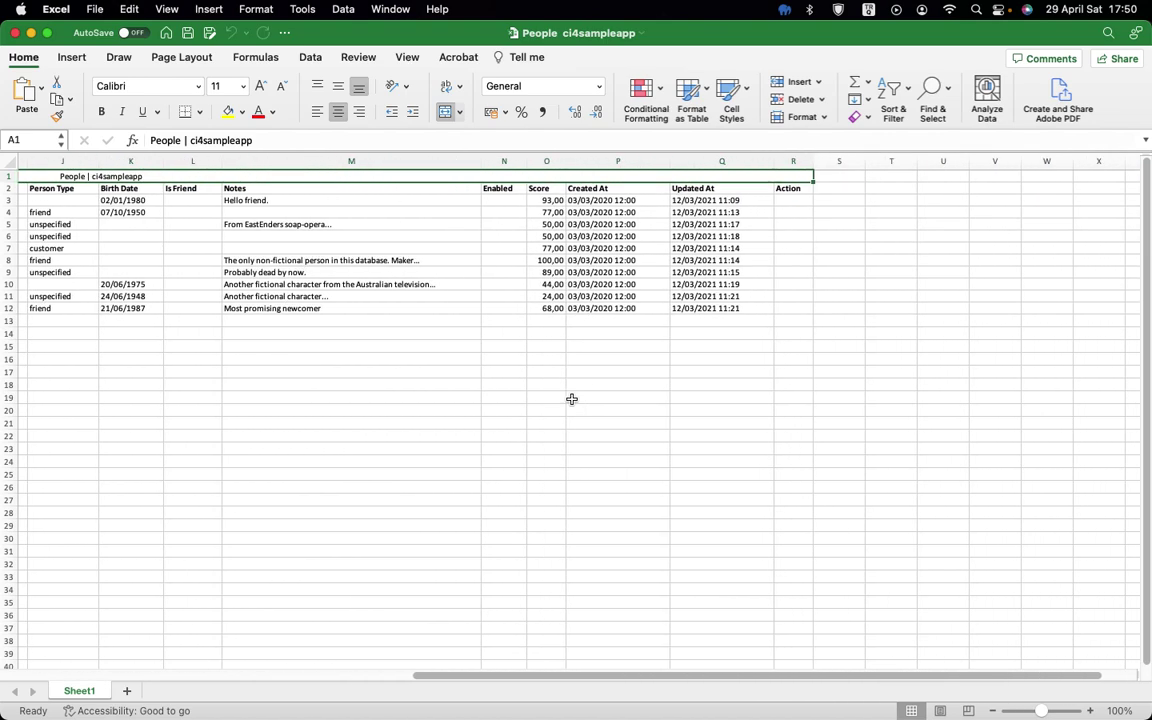
{"action": "scroll", "coordinate": [571, 399], "scroll_direction": "left", "scroll_amount": 5}
{"action": "scroll", "coordinate": [571, 399], "scroll_direction": "left", "scroll_amount": 5}
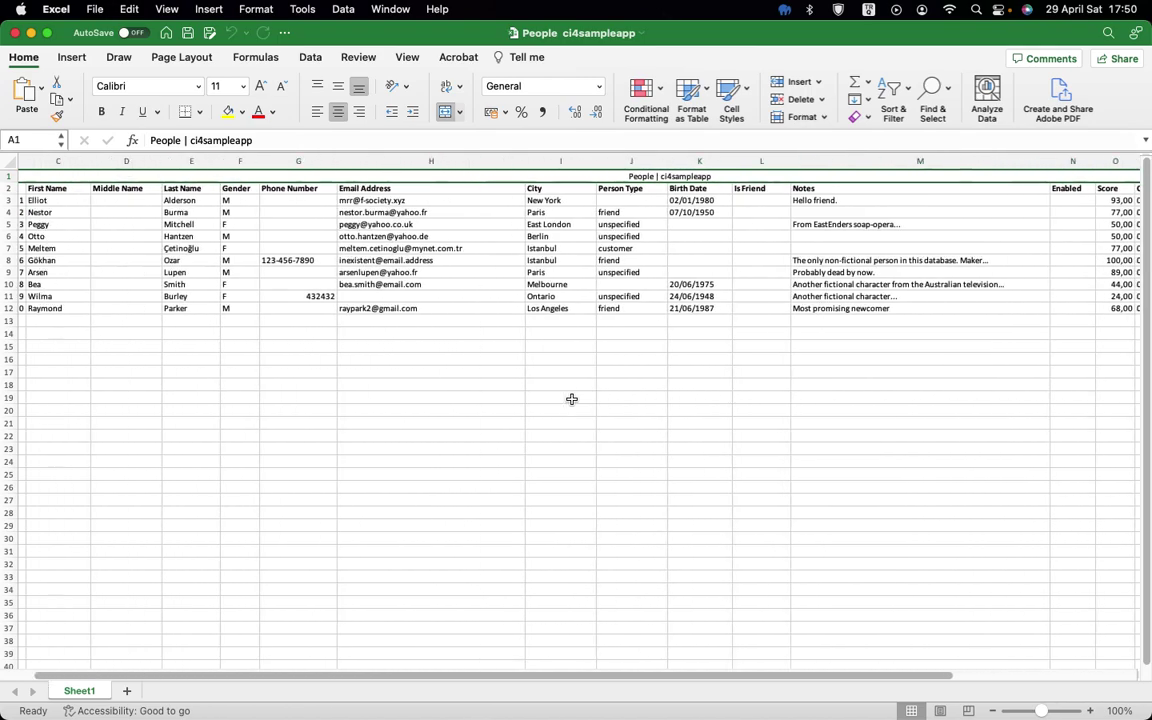